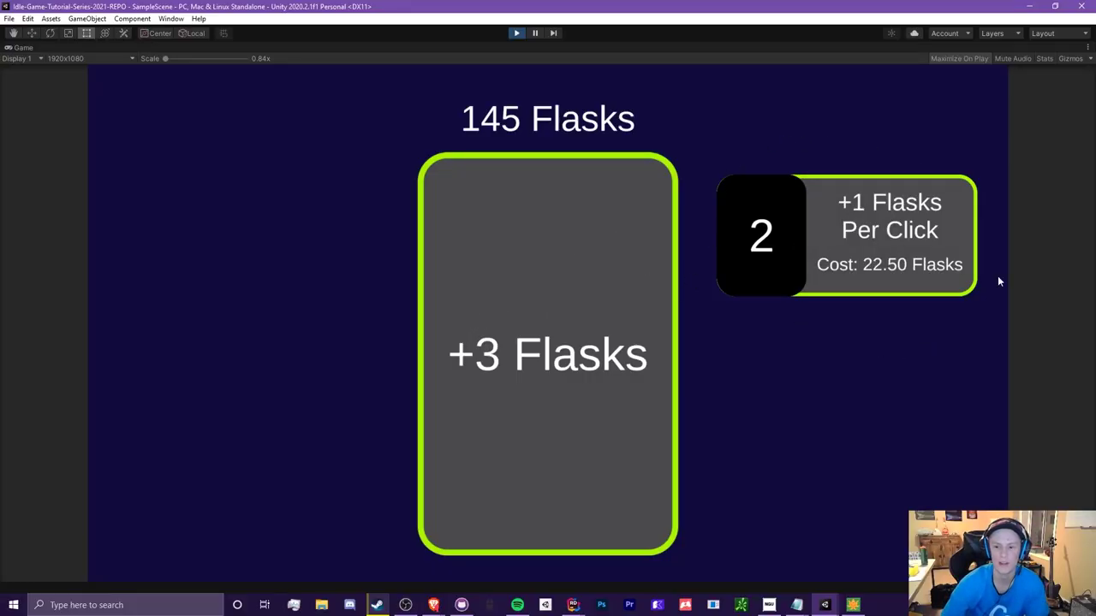
- Earn flasks with the +3 Flasks button and buy per-click upgrade levels up to 5
left_click(606, 306)
double_click(606, 306)
double_click(606, 307)
double_click(605, 308)
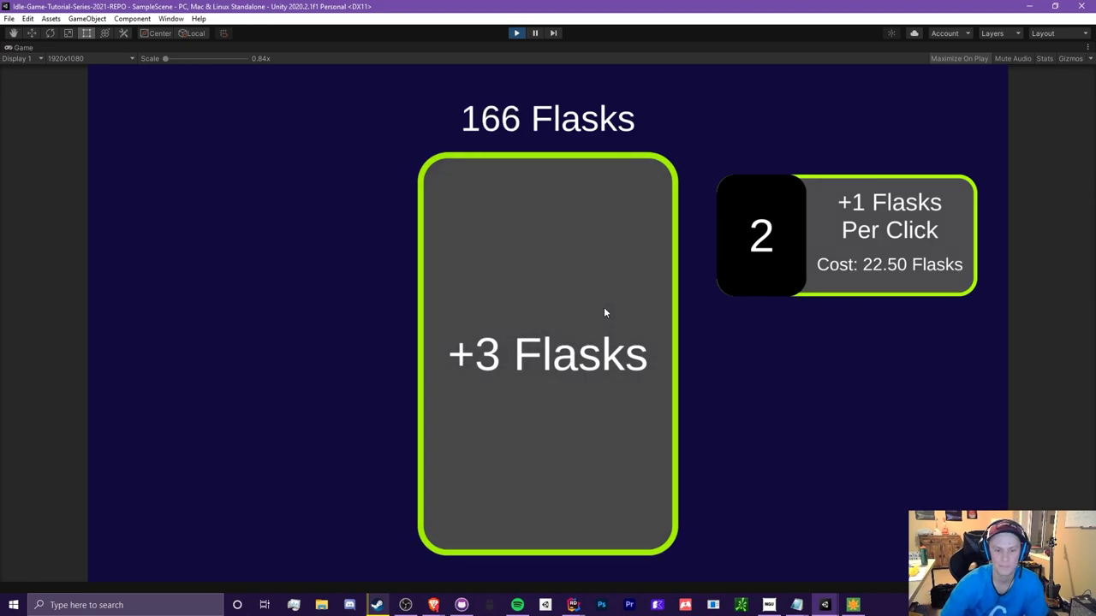
double_click(604, 306)
left_click(881, 279)
double_click(880, 279)
double_click(503, 277)
double_click(504, 280)
- Keep clicking the flasks button to collect +6 Flasks per click
double_click(504, 280)
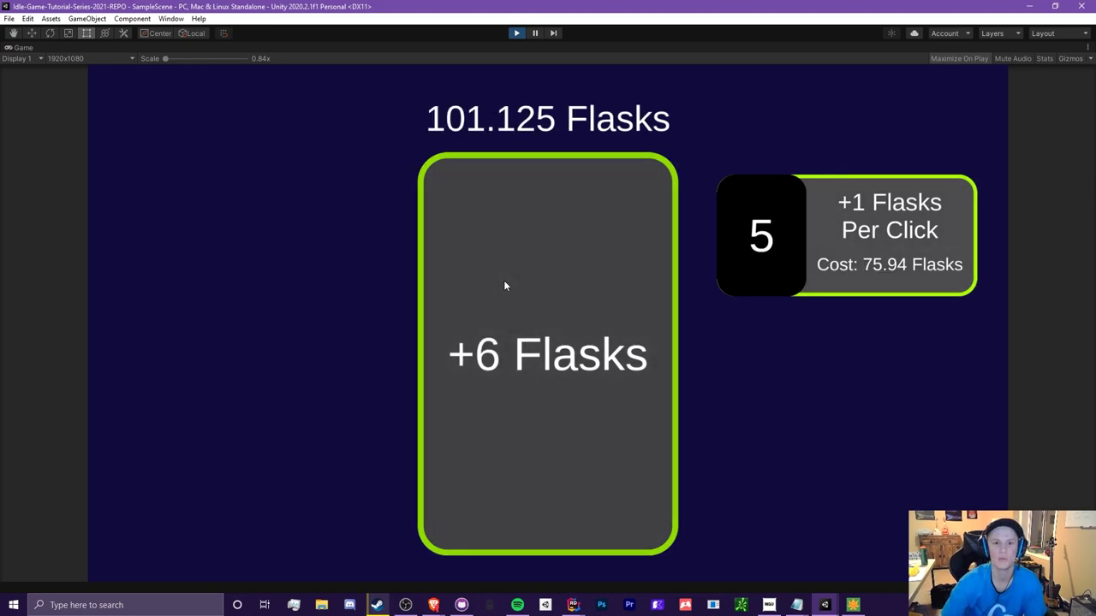
double_click(503, 280)
double_click(504, 279)
left_click(510, 274)
double_click(512, 274)
left_click(512, 273)
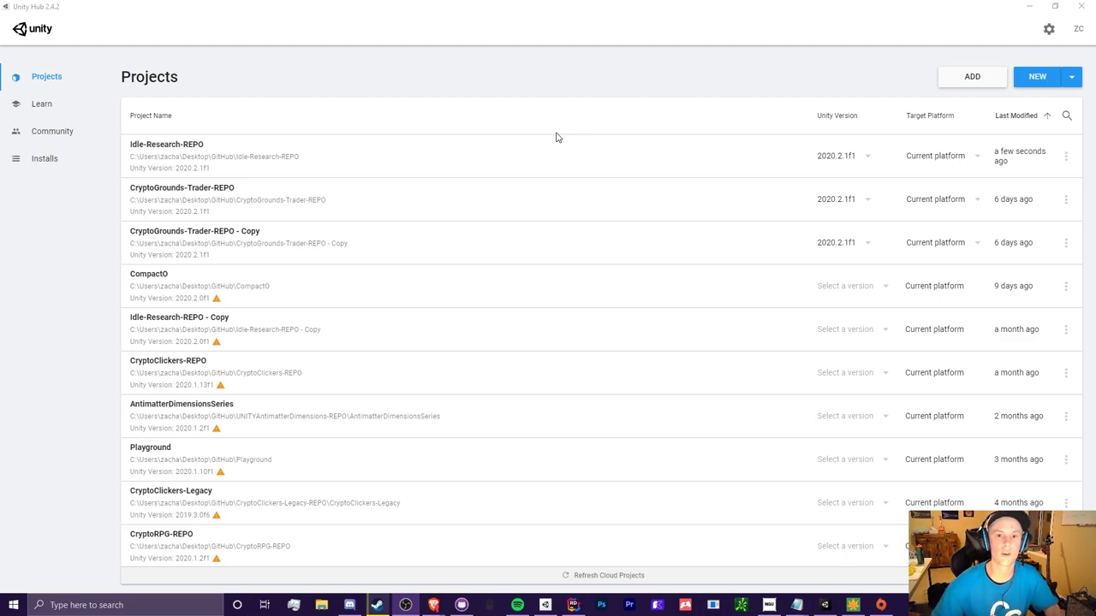
left_click(167, 84)
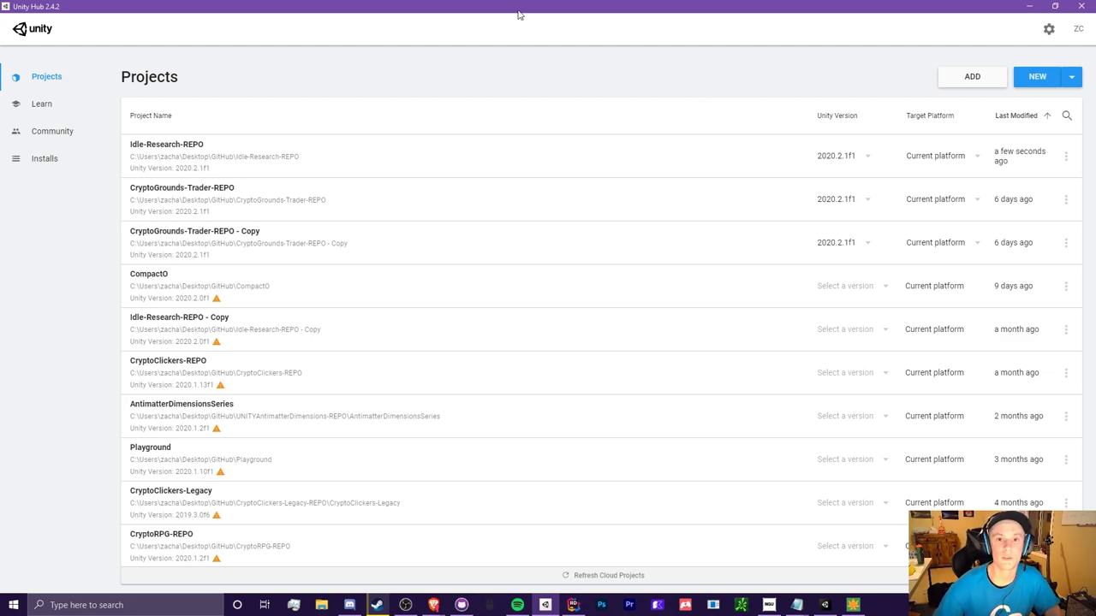
left_click_drag(518, 14, 723, 129)
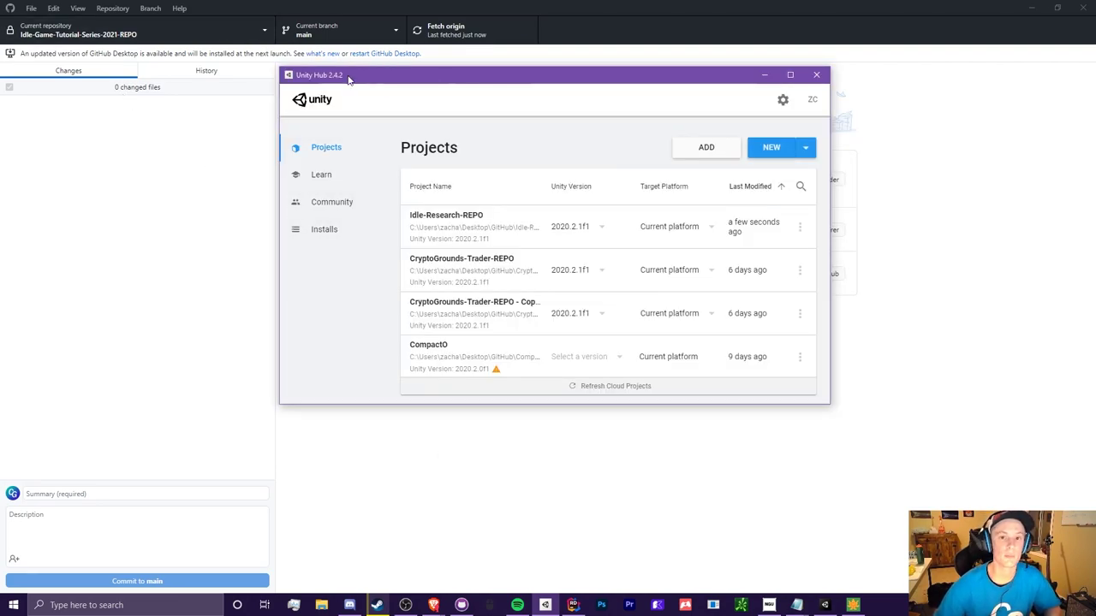
left_click_drag(349, 78, 346, 73)
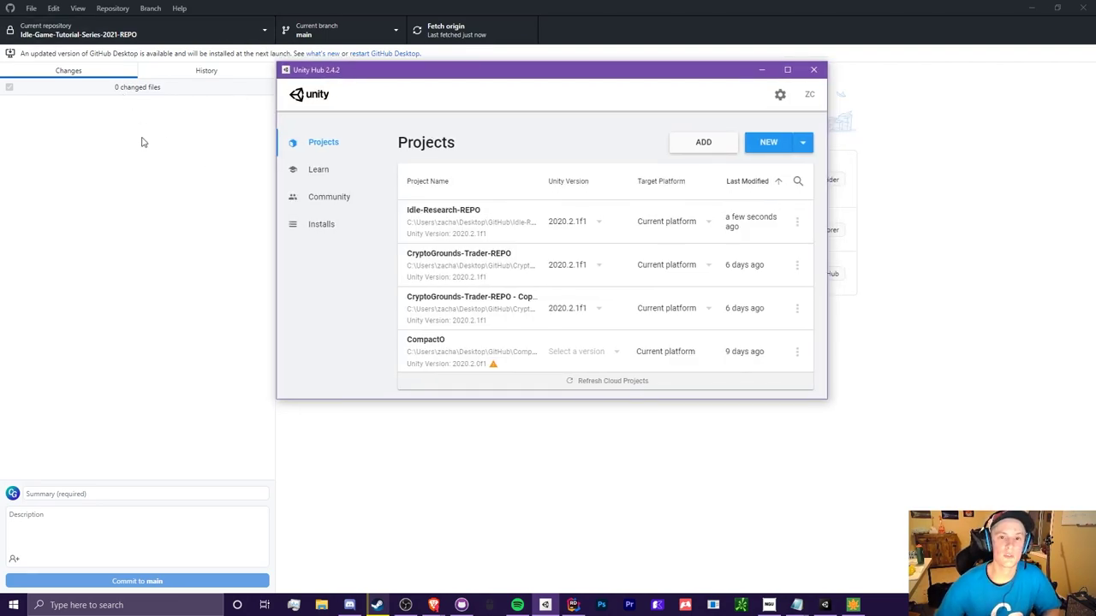
double_click(379, 72)
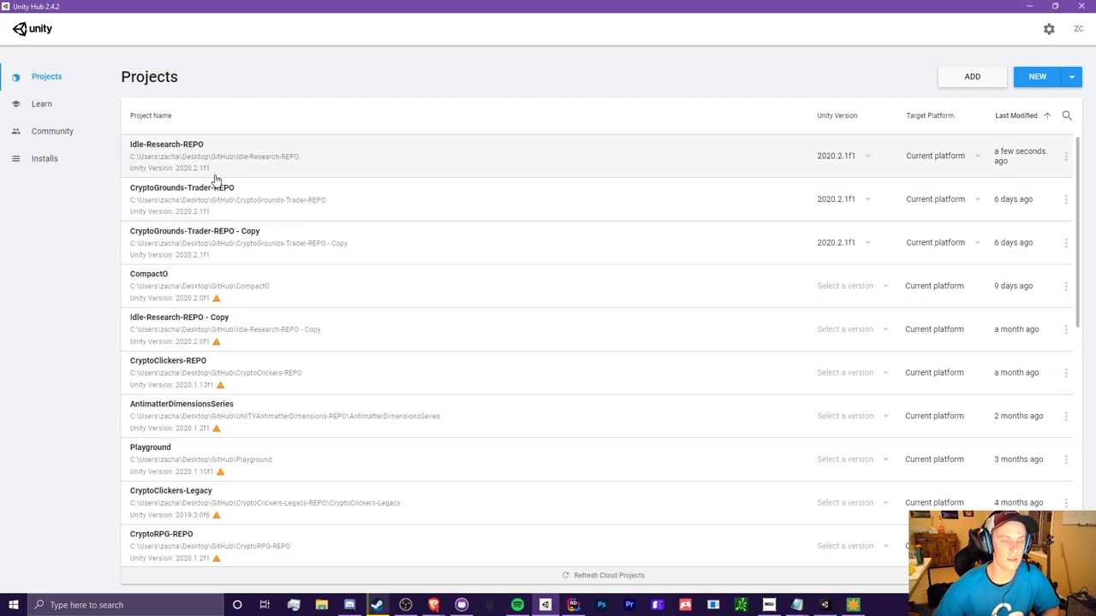
- Add the Idle-Game-Tutorial-Series-2021-REPO folder, switch it to Unity 2020.2.1f1, and launch it
left_click(973, 76)
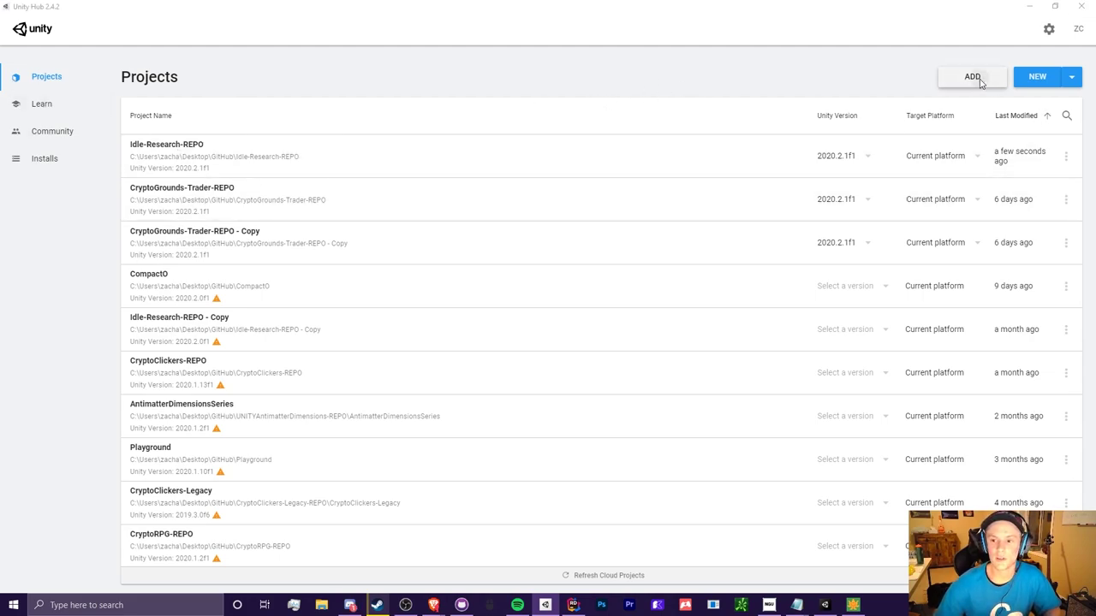
scroll(197, 251, "down", 3)
scroll(197, 254, "down", 3)
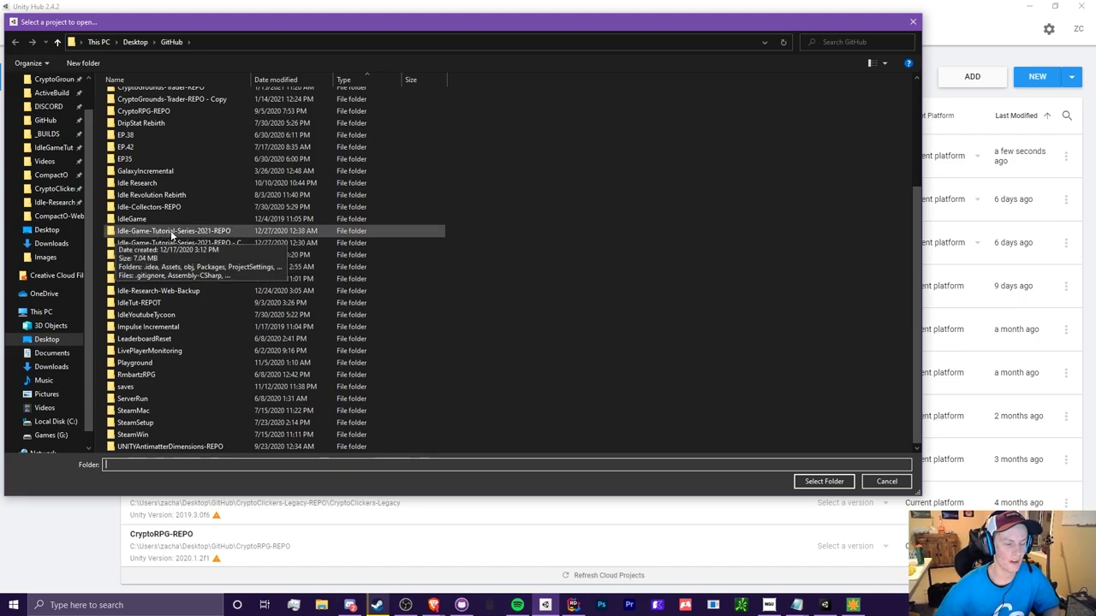
left_click(229, 235)
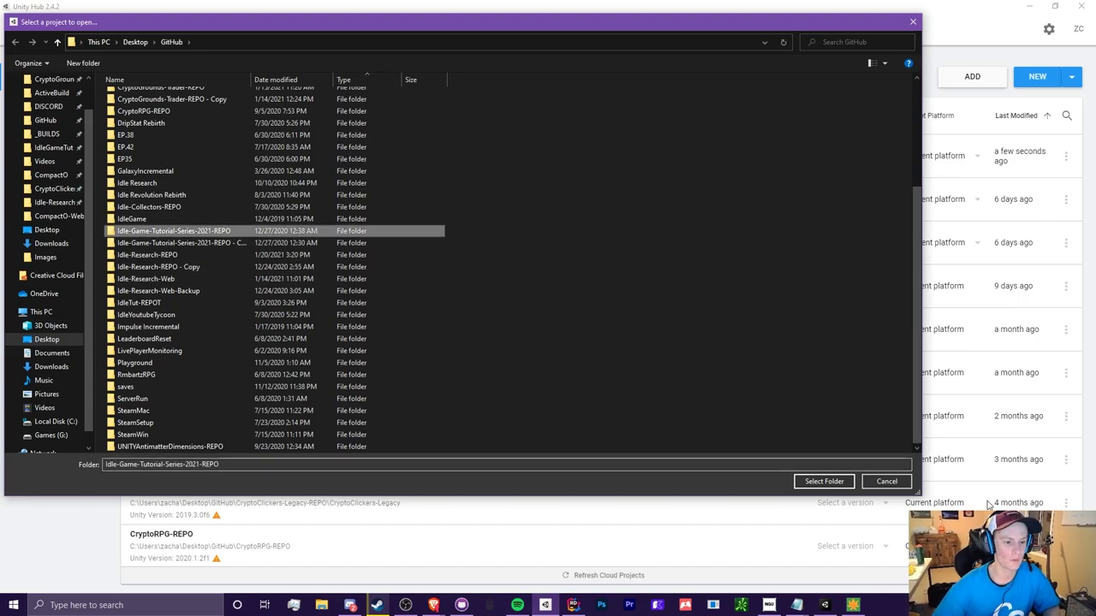
left_click(831, 481)
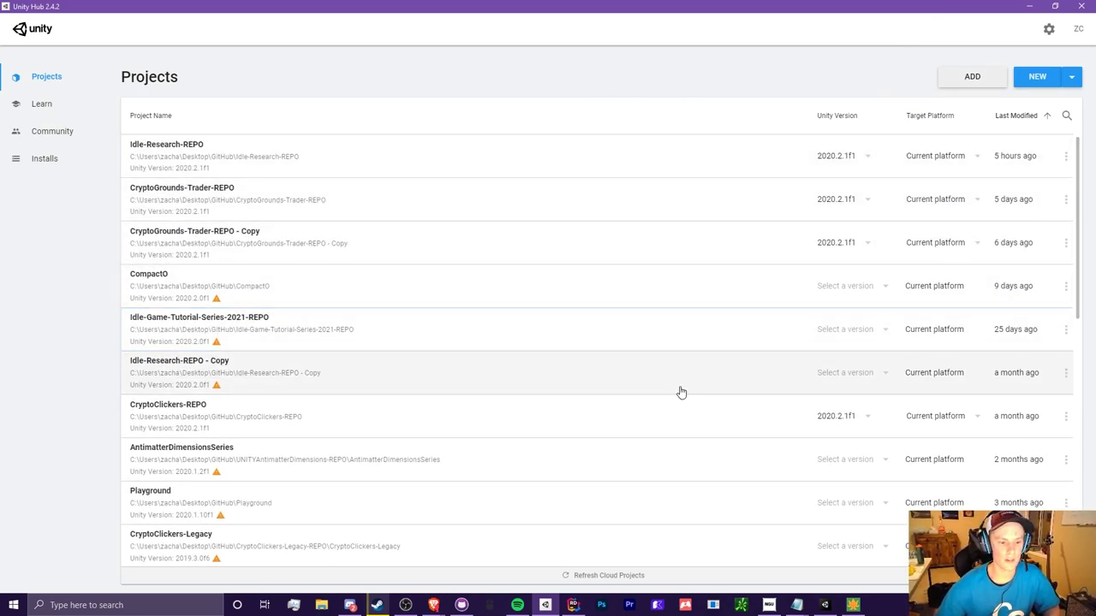
left_click(849, 332)
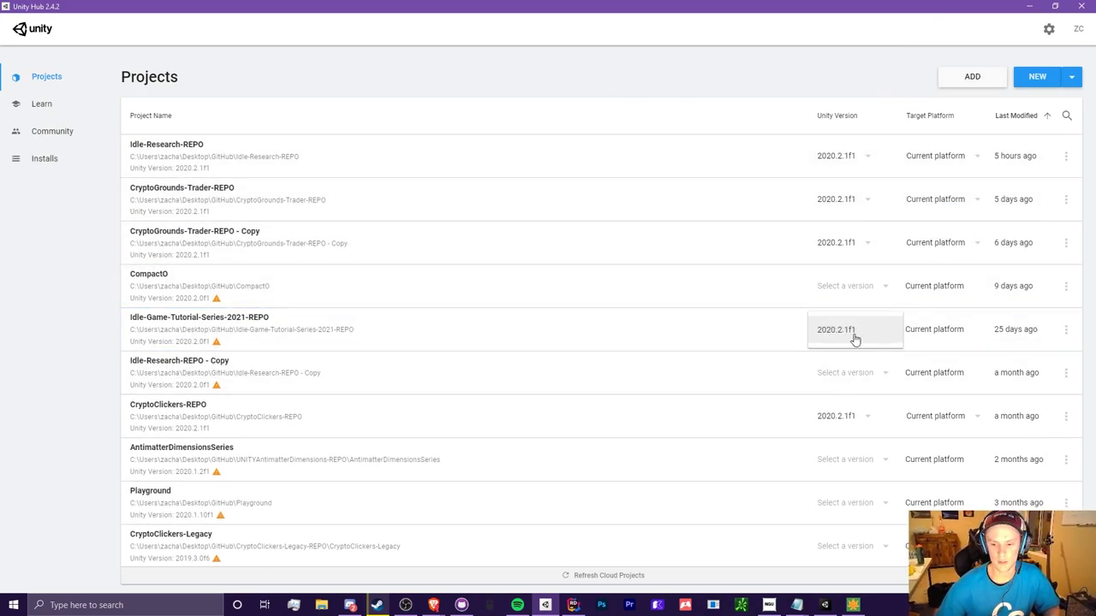
left_click(937, 332)
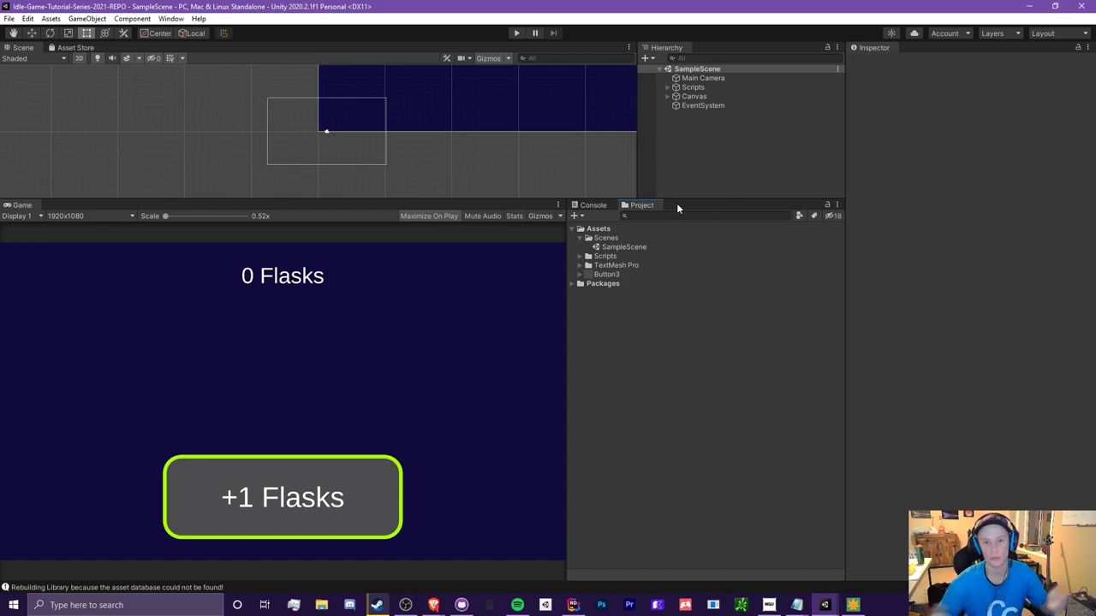
- Create a new C# script named UpgradesManager in the Scripts folder
left_click(581, 258)
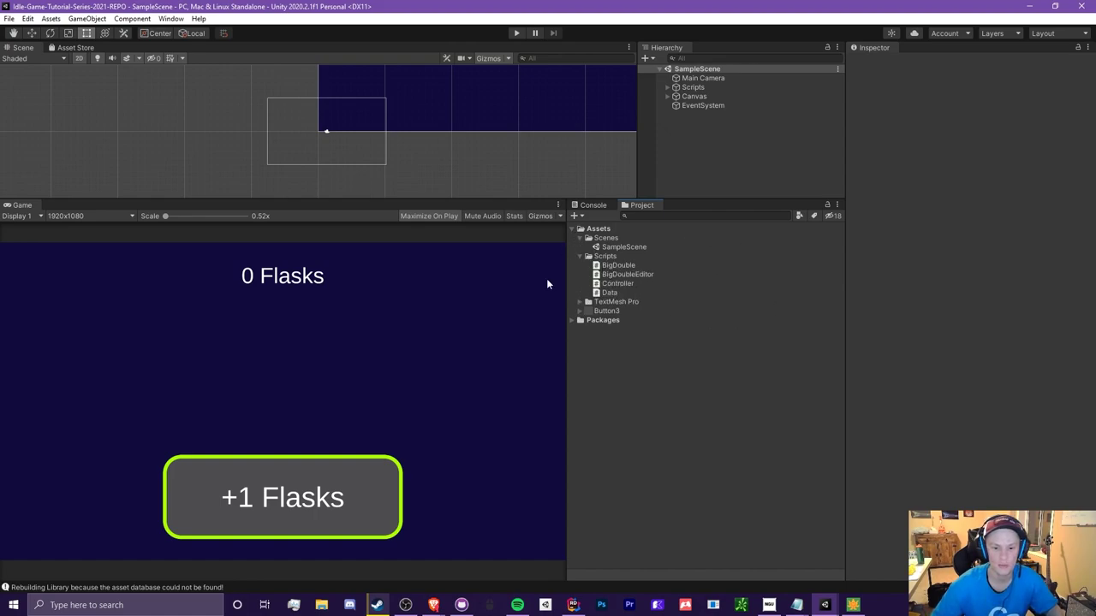
right_click(603, 259)
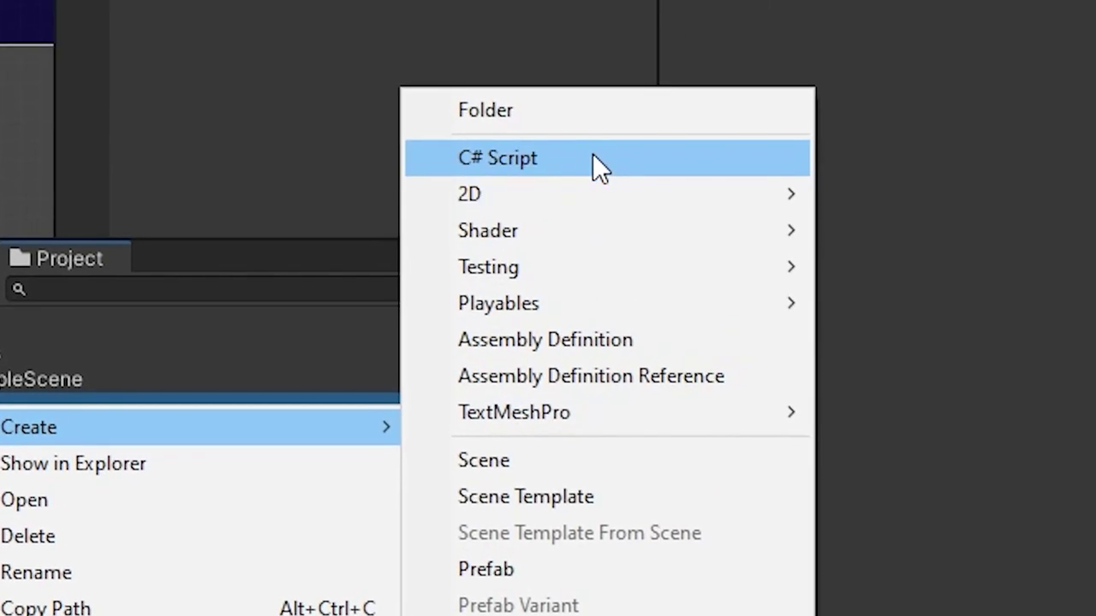
left_click(593, 157)
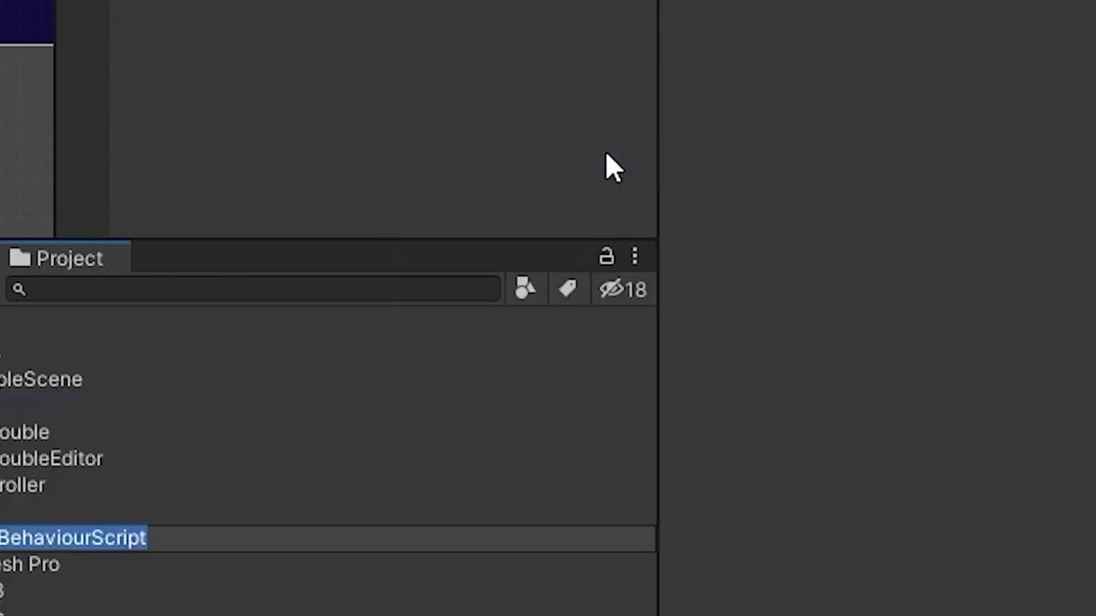
type("U")
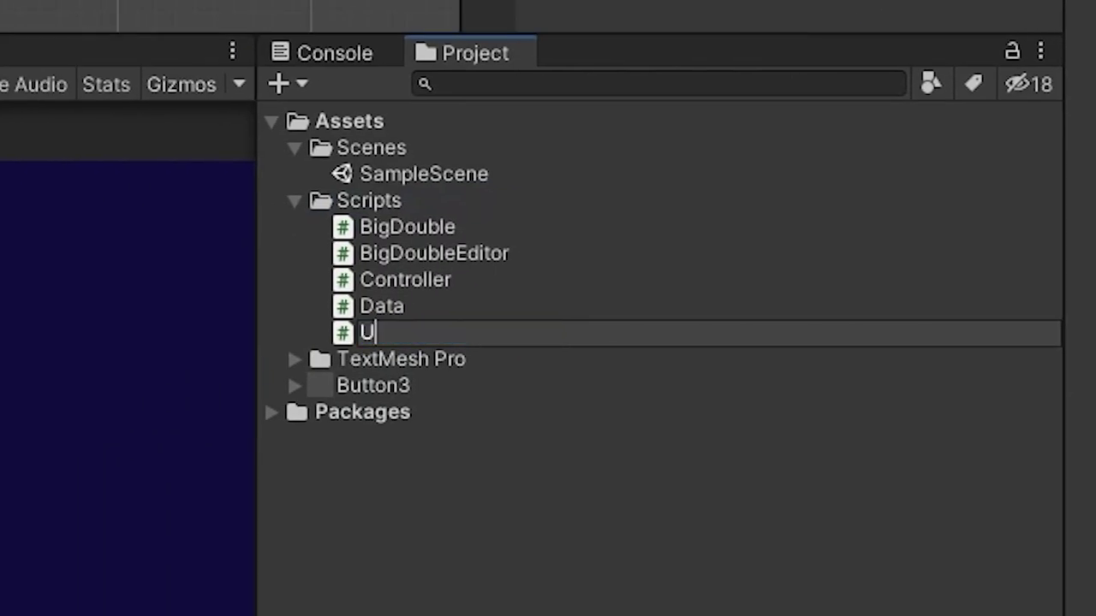
type("pgradesManager")
key("Return")
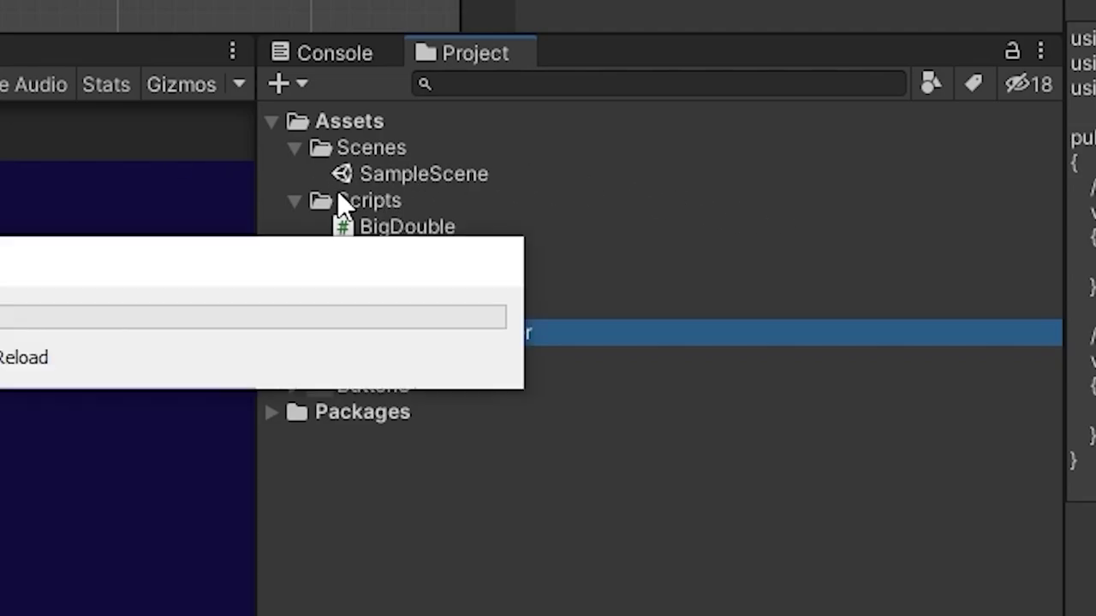
- Create a second C# script named Upgrades in the Scripts folder
left_click(364, 204)
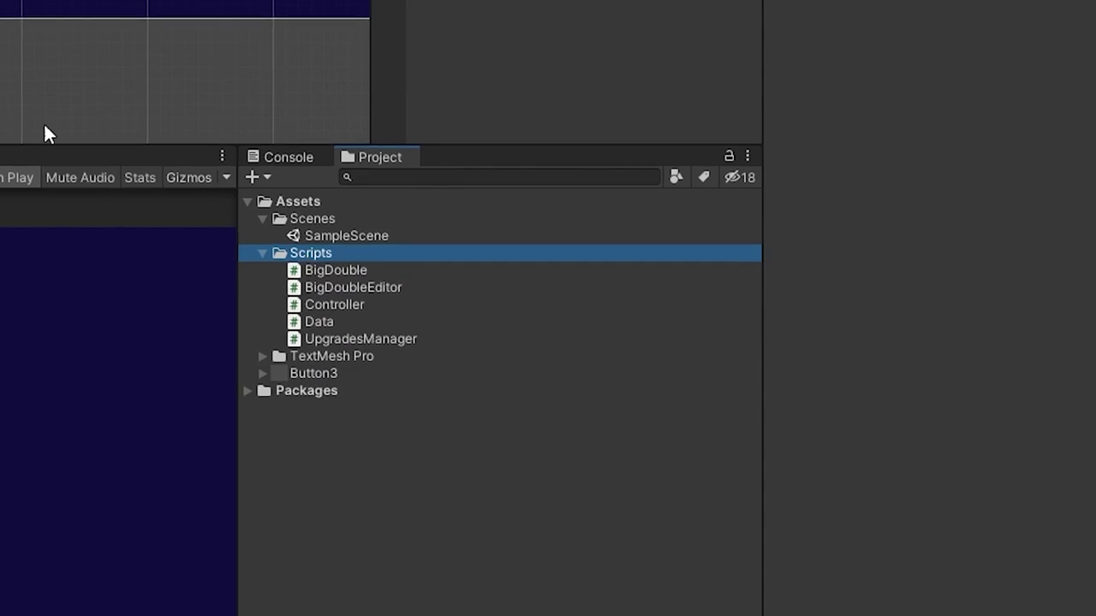
right_click(306, 255)
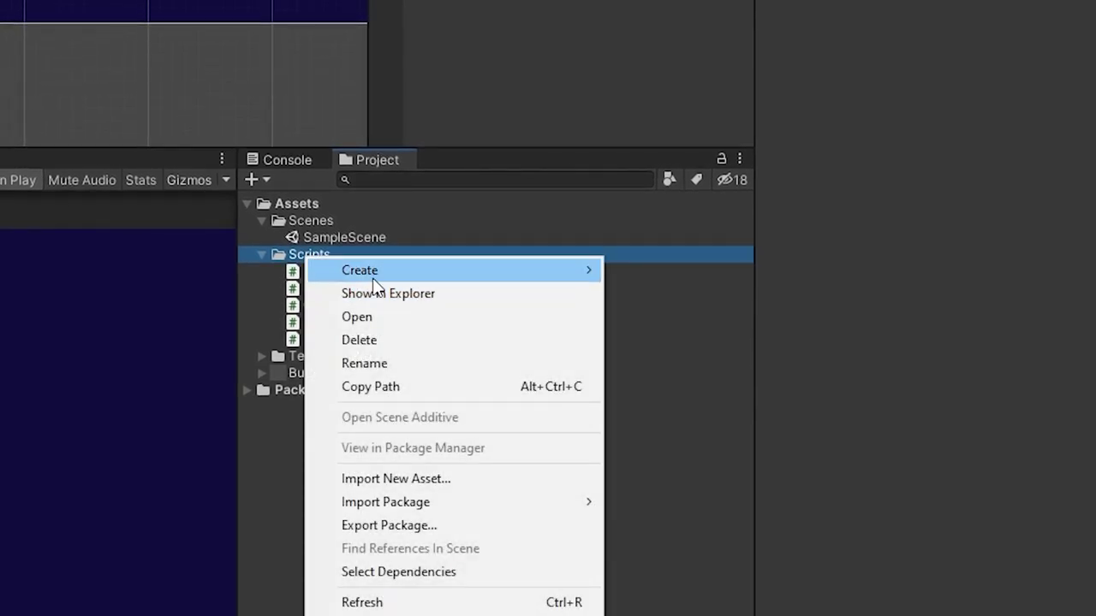
mouse_move(411, 273)
left_click(718, 98)
type("Upgrades")
key("Return")
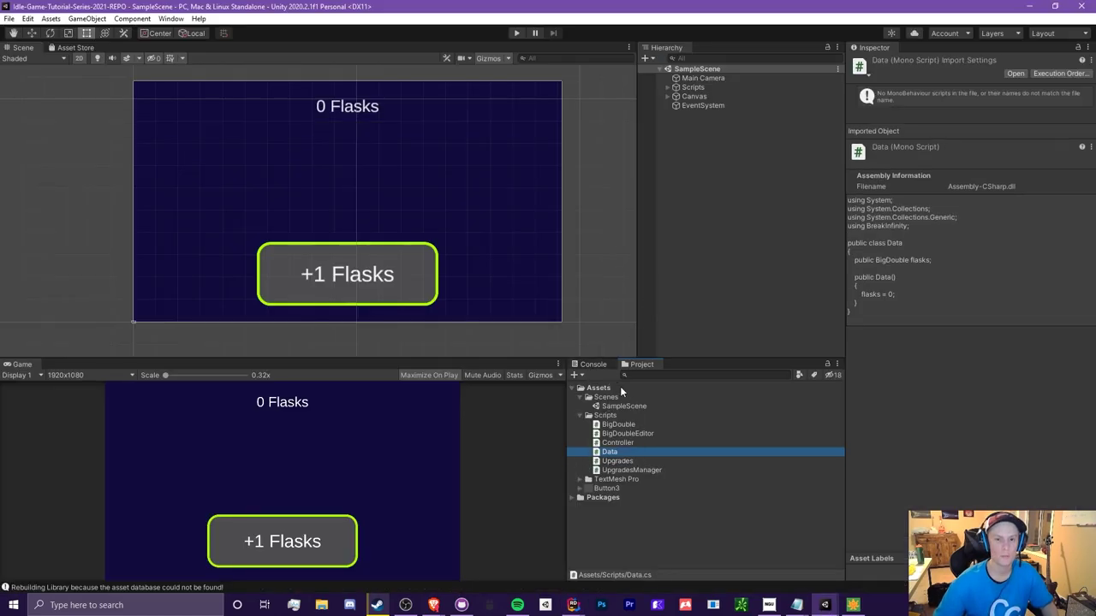
- Open the scripts in Rider and insert blank lines after the flasks field in Data.cs
double_click(613, 451)
key("alt+Tab")
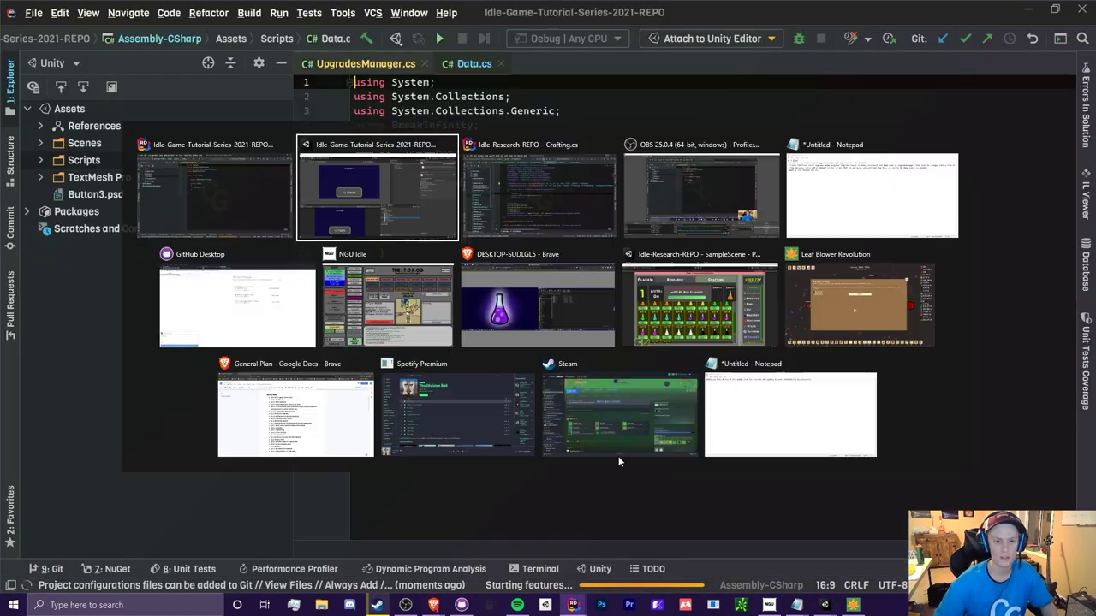
key("alt+Tab")
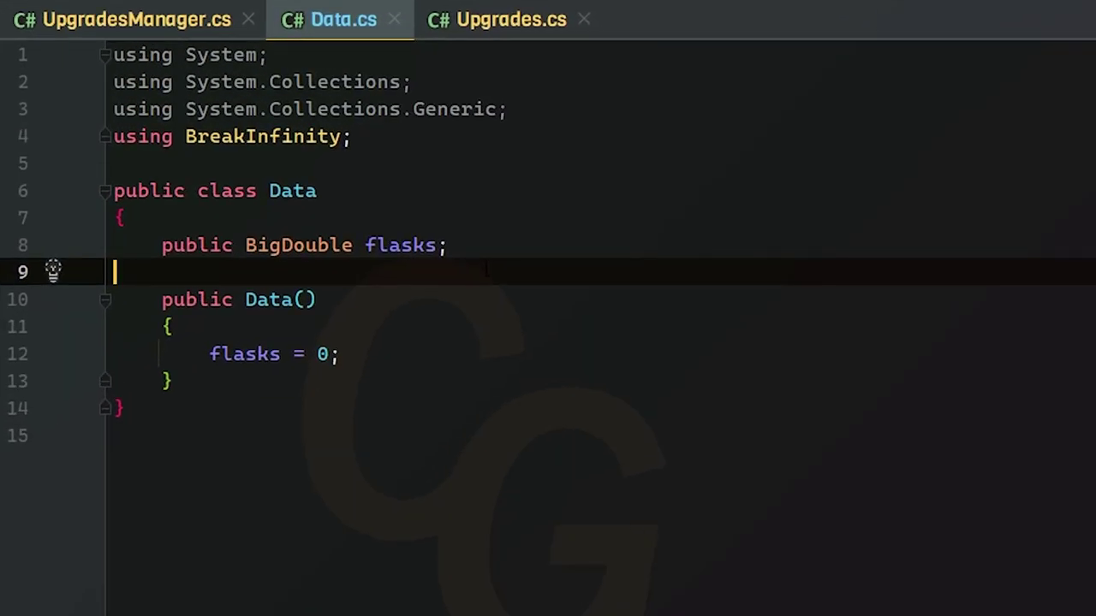
left_click(489, 258)
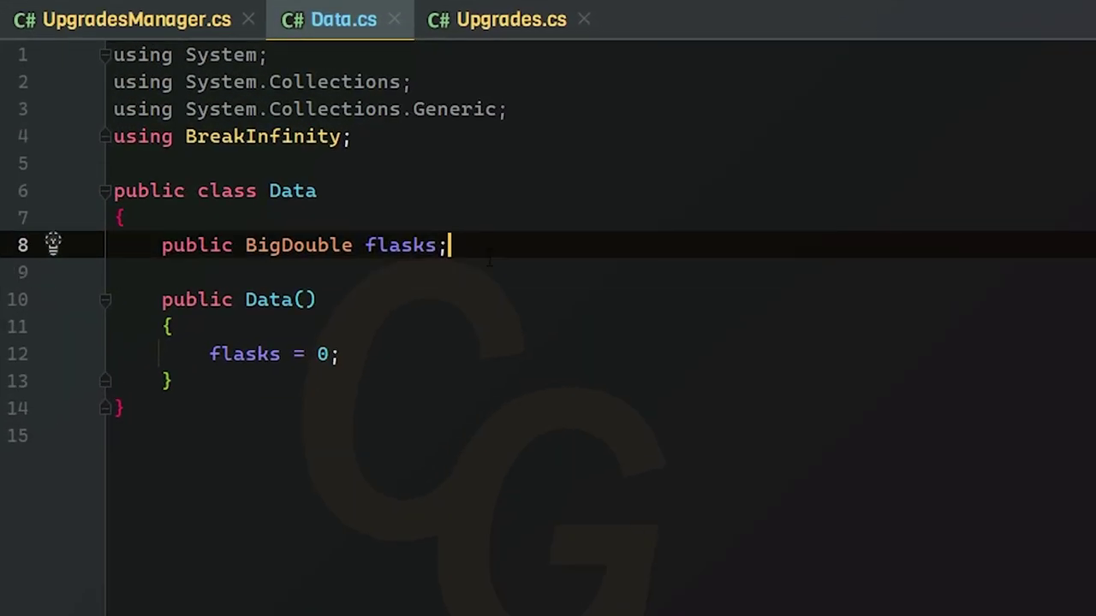
key("Return")
key("Return")
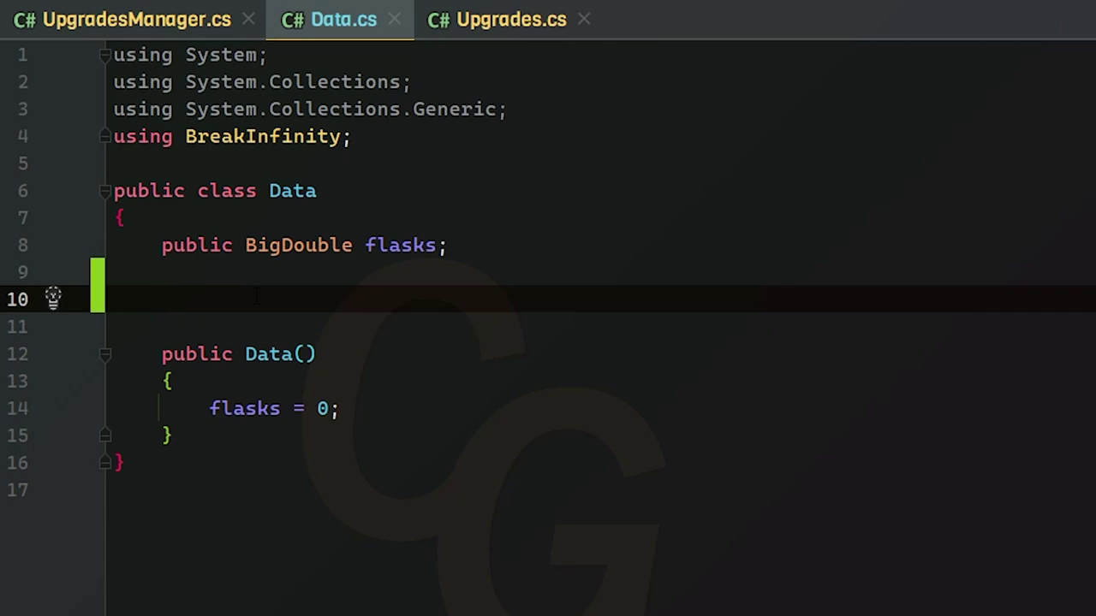
- Declare a public BigDouble clickUpgrade field below flasks in Data.cs
type("publoic")
key("BackSpace")
key("BackSpace")
key("BackSpace")
key("BackSpace")
type("ic")
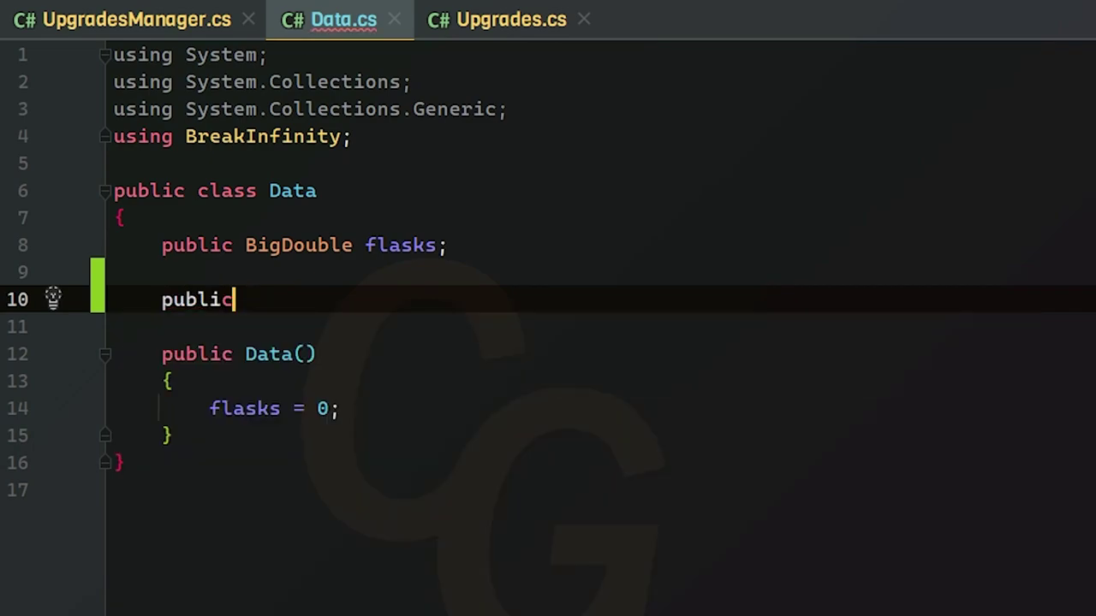
type(" Big")
key("Return")
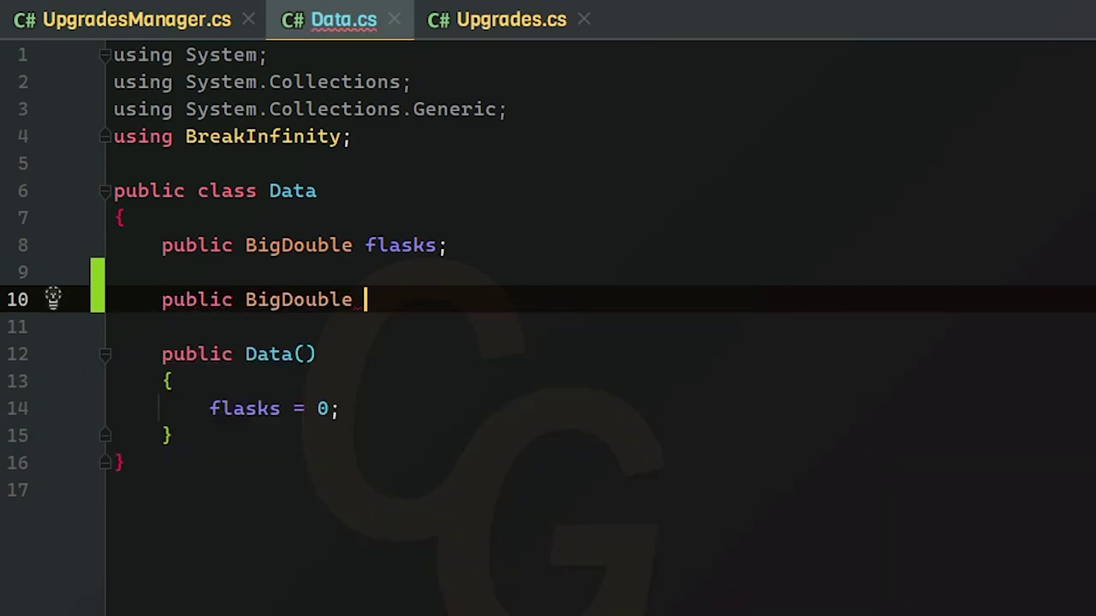
type("clickUpgrade")
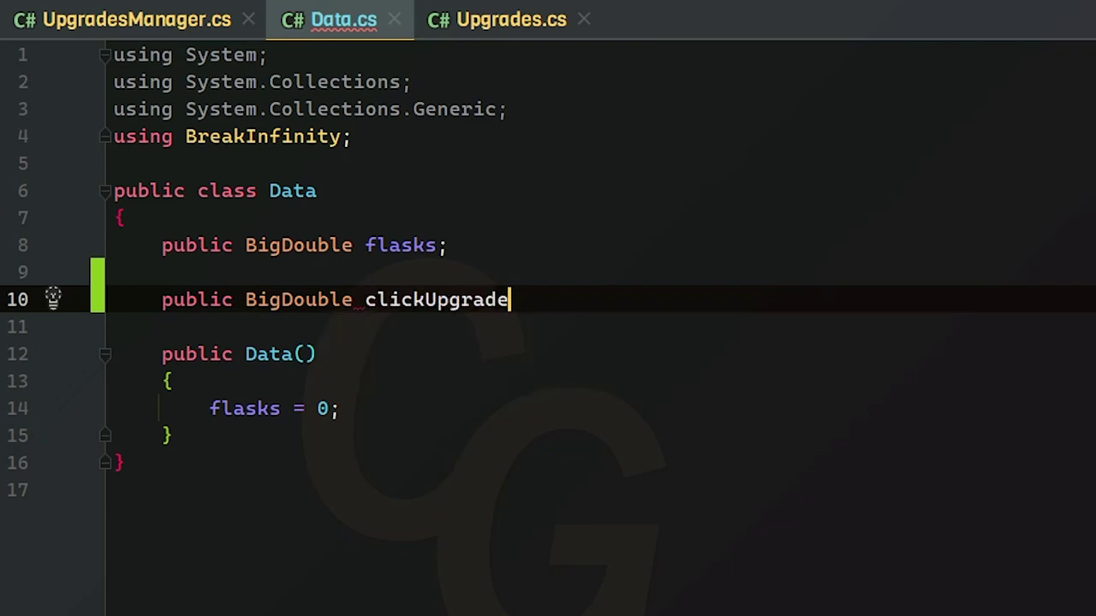
type(";")
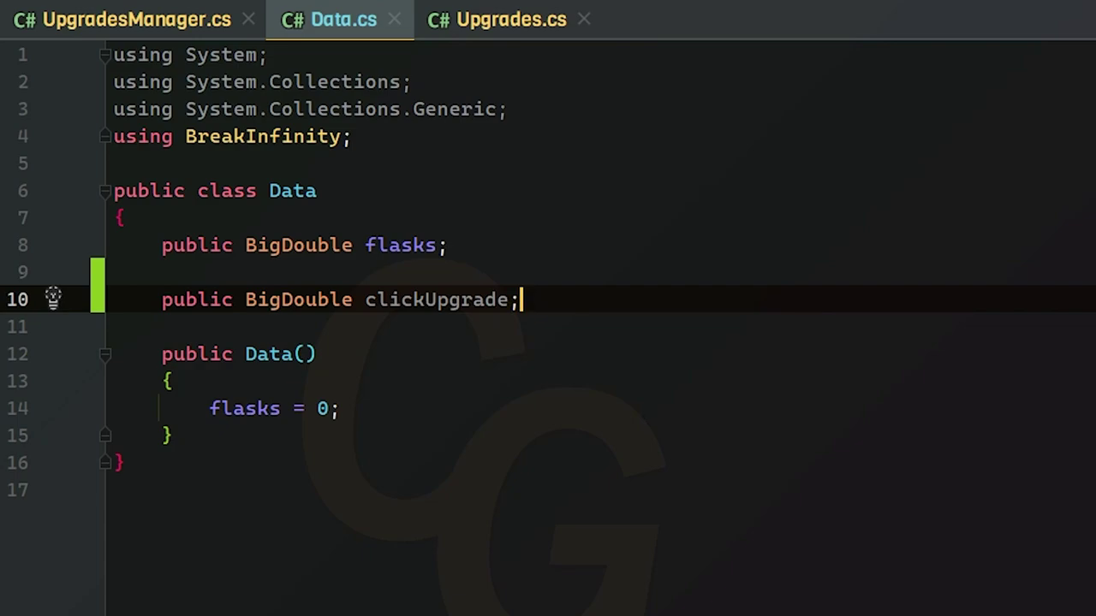
- Duplicate the clickUpgrade declaration, then delete the extra copies again
key("Up")
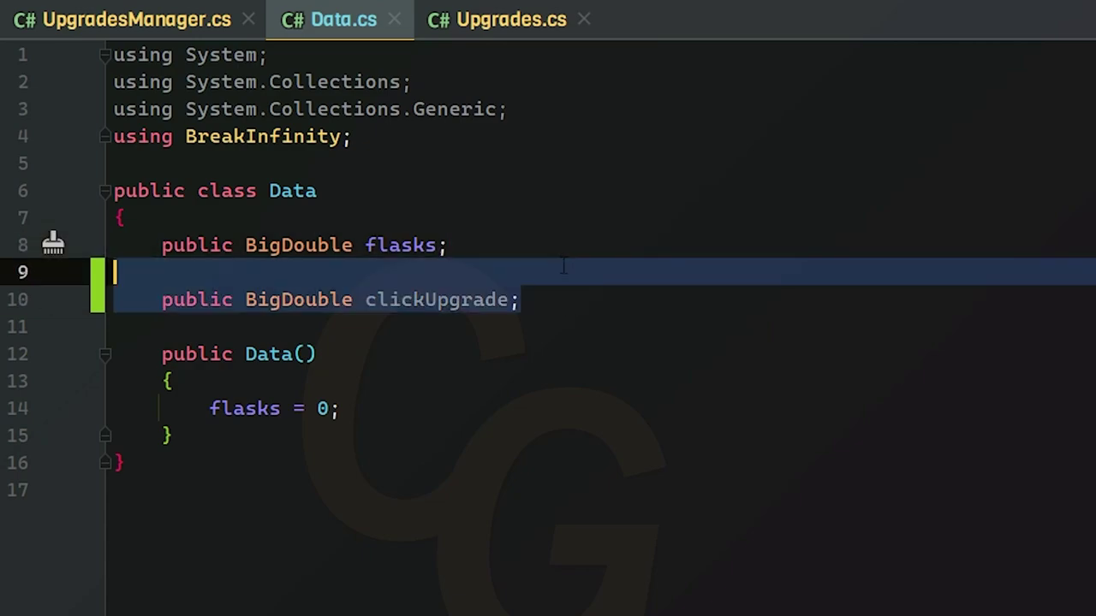
key("Down")
key("ctrl+d")
type("2")
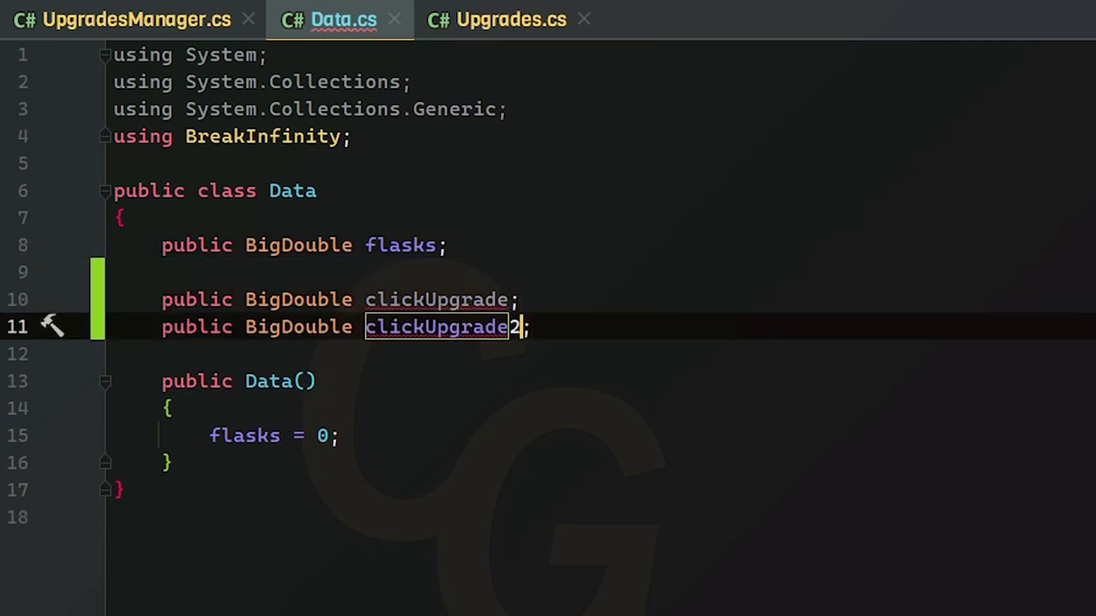
key("shift+Return")
key("Return")
key("ctrl+v")
type("3")
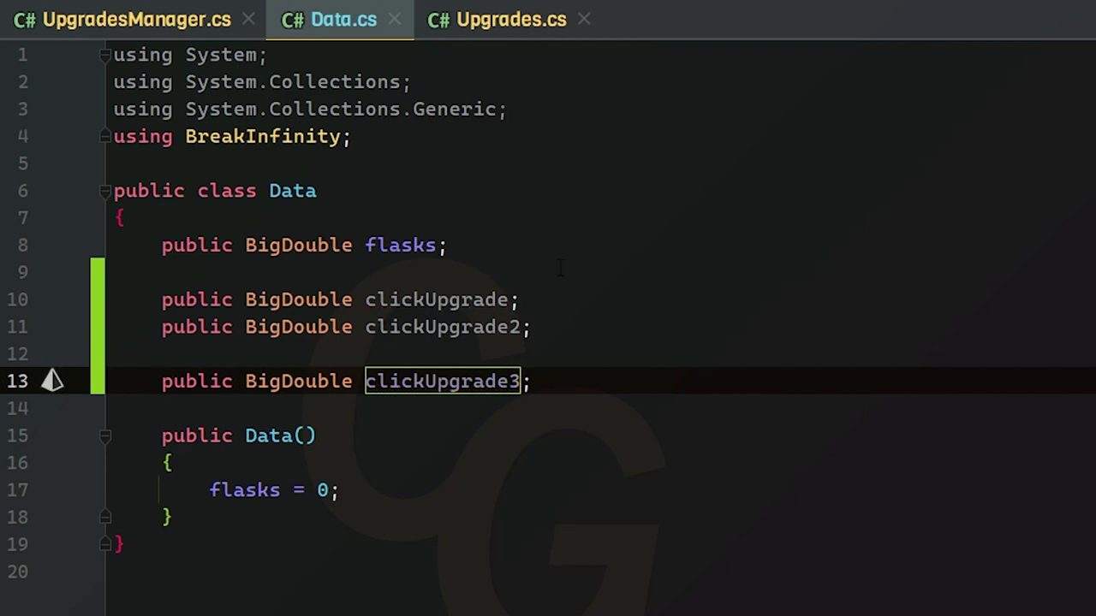
key("shift+Up")
key("shift+Up")
key("shift+Up")
key("BackSpace")
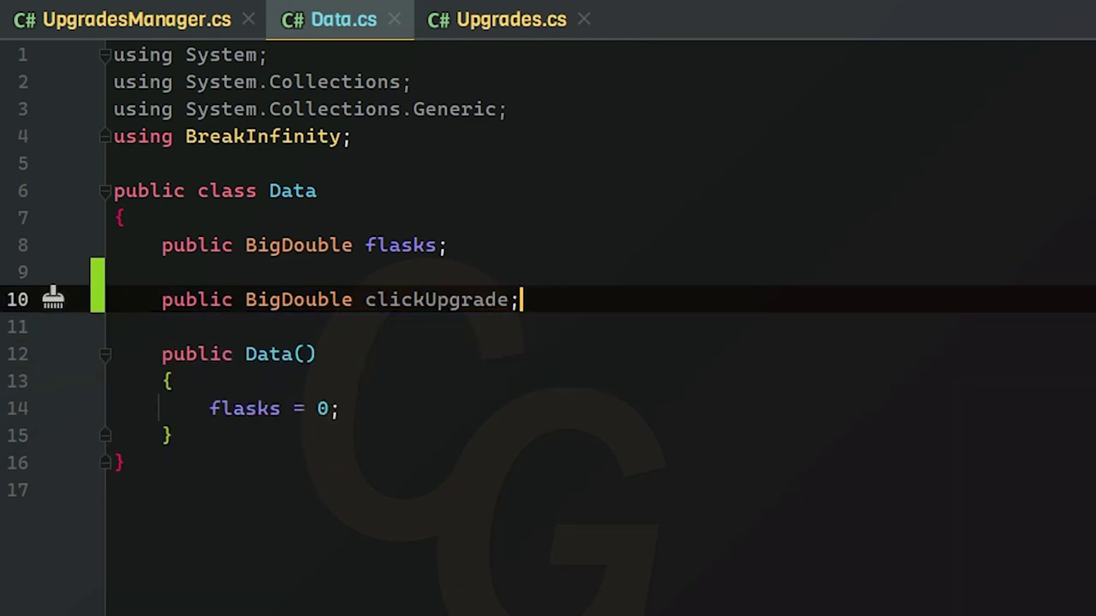
- Rename the field to clickUpgradeLevel and add clickUpgradeLevel = 0; in the constructor
left_click(399, 411)
left_click(510, 300)
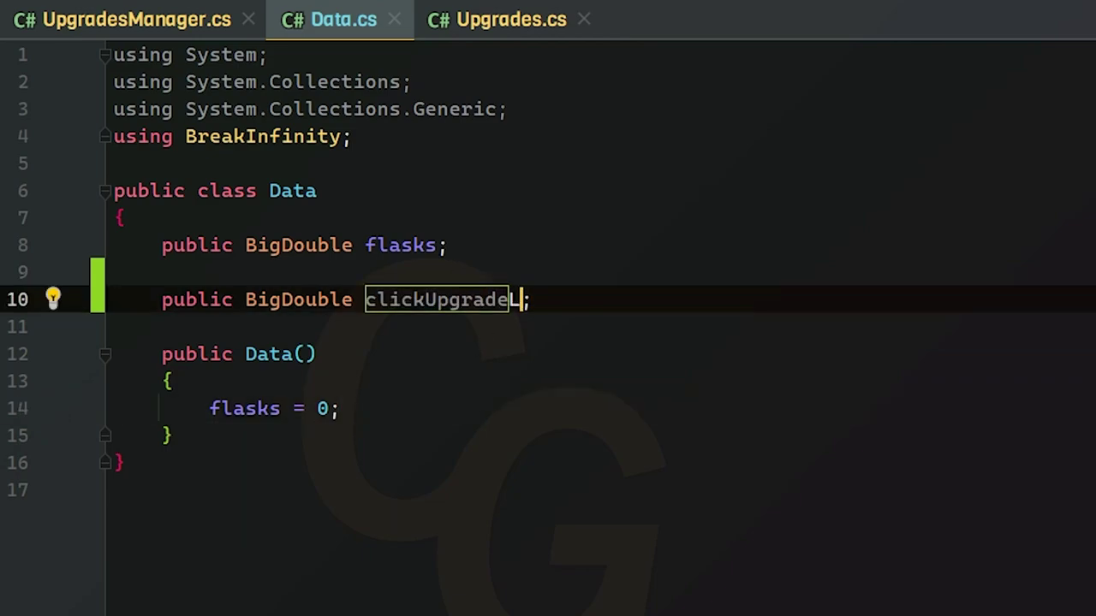
type("Level")
left_click(340, 409)
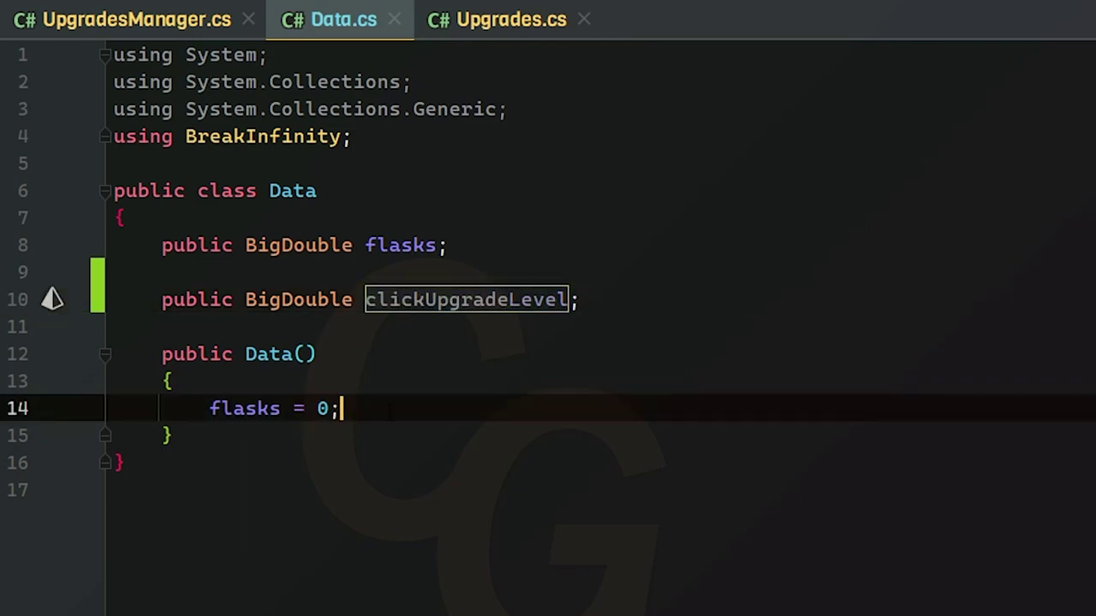
key("Return")
key("Return")
type("clickUpgradeLevel = 0;")
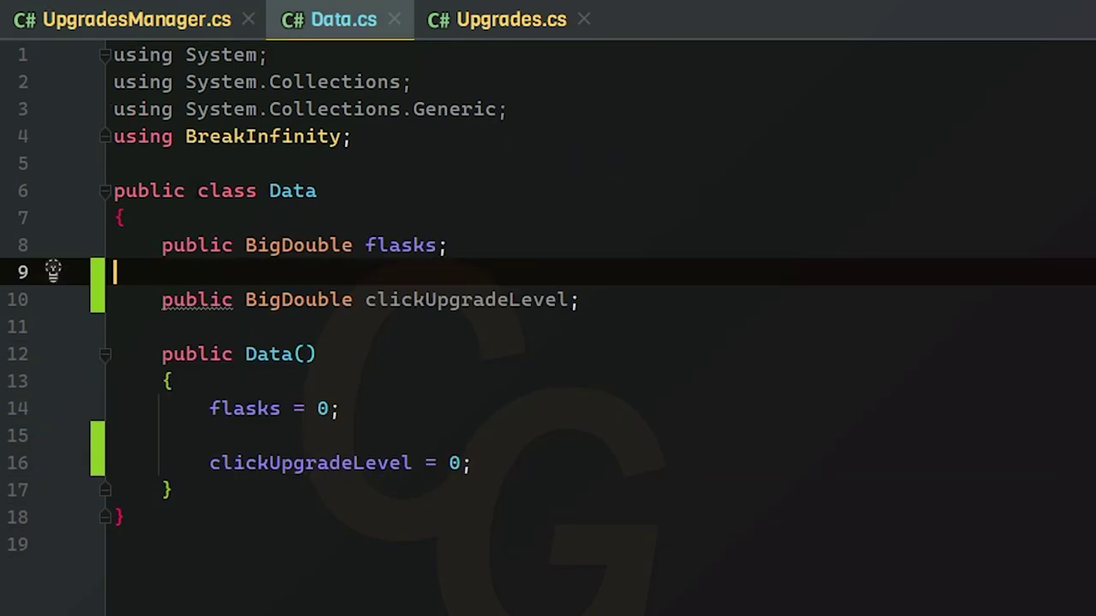
double_click(489, 301)
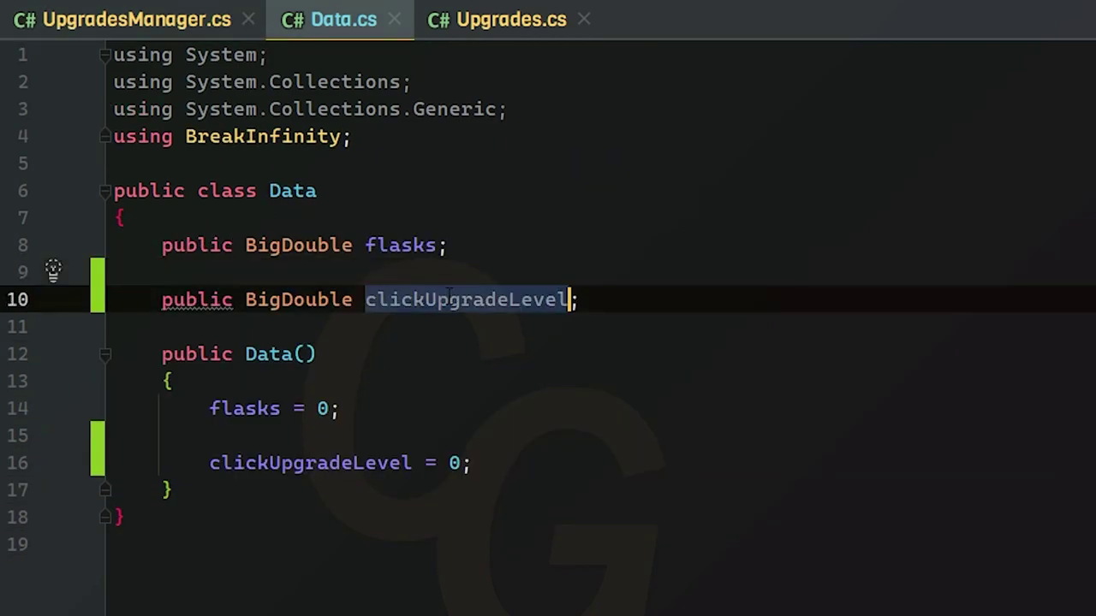
left_click(86, 17)
- Replace Start and Update with public BigDouble fields clickUpgradeBaseCost and clcikUpgradeCostMult
left_click(222, 491)
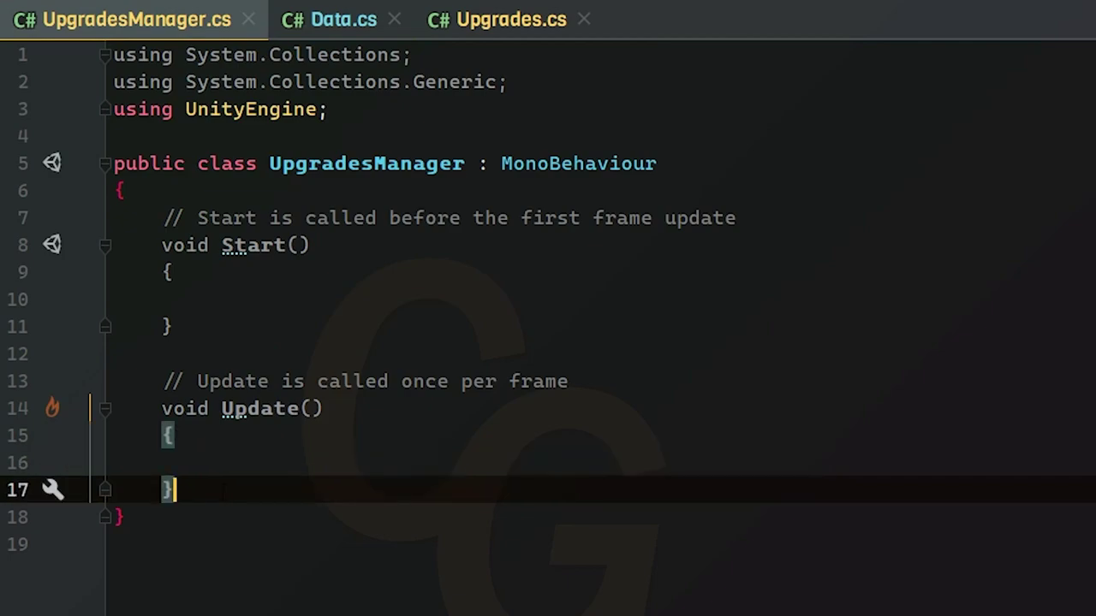
mouse_move(222, 491)
left_mouse_down()
mouse_move(124, 190)
mouse_move(167, 208)
left_mouse_up()
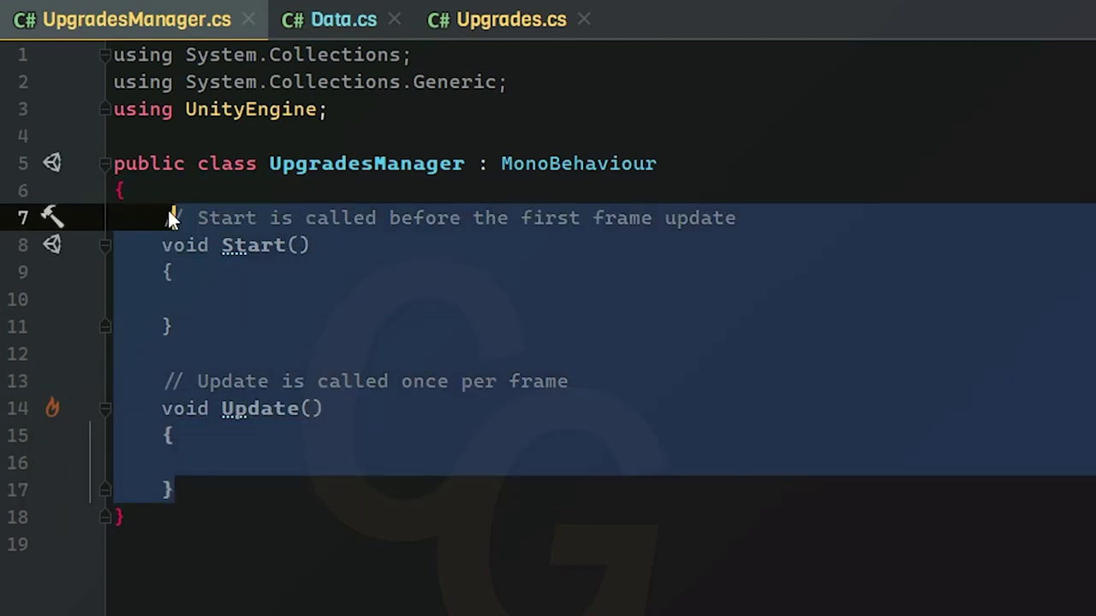
key("BackSpace")
key("BackSpace")
type("pu")
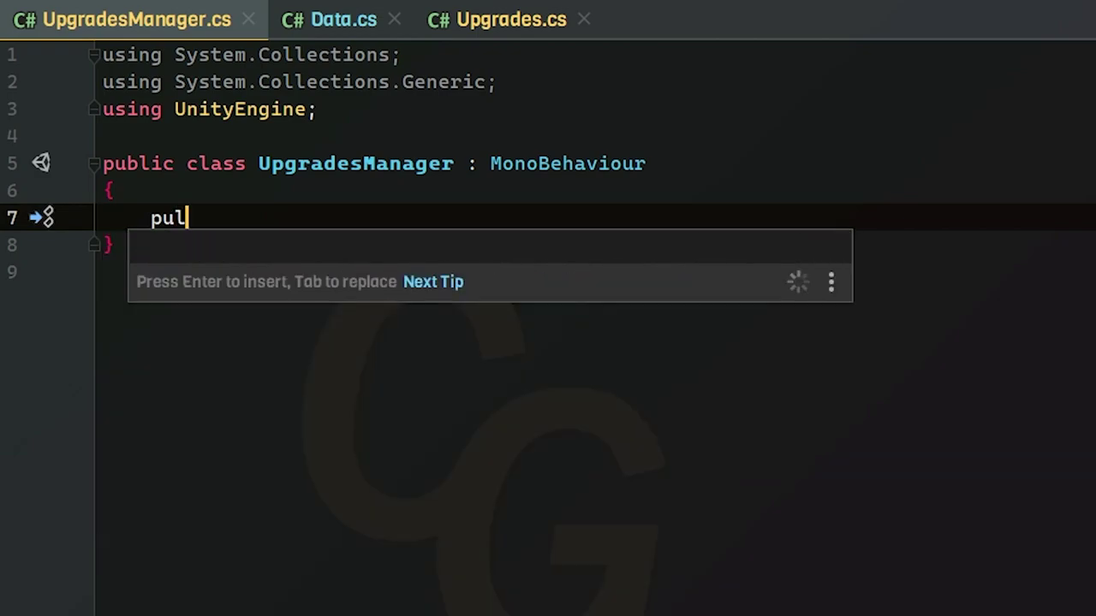
type("blic Big")
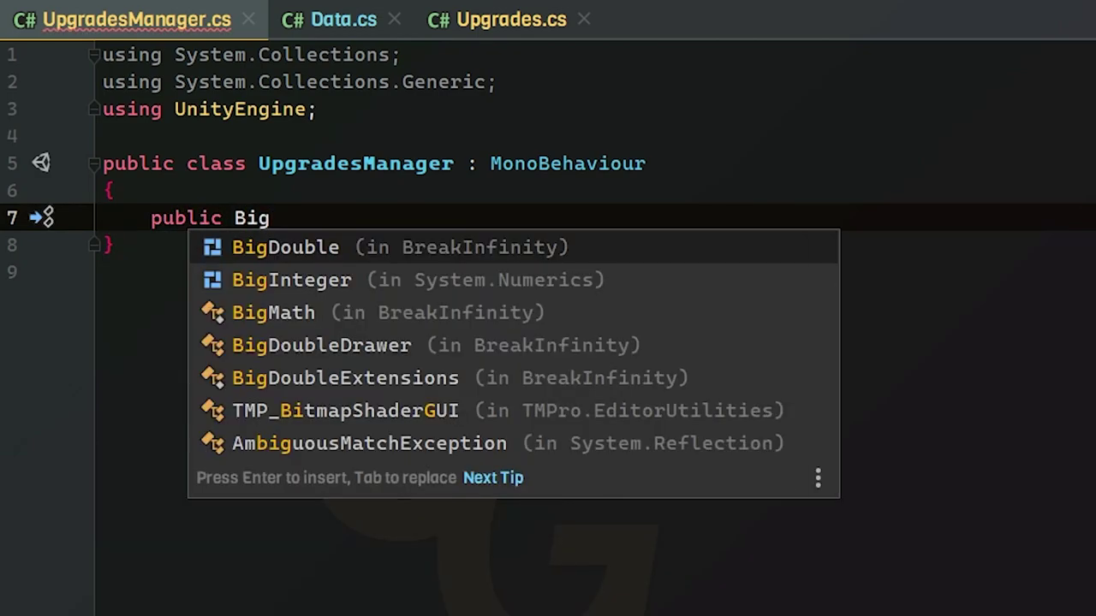
key("Return")
type("_clickUpg")
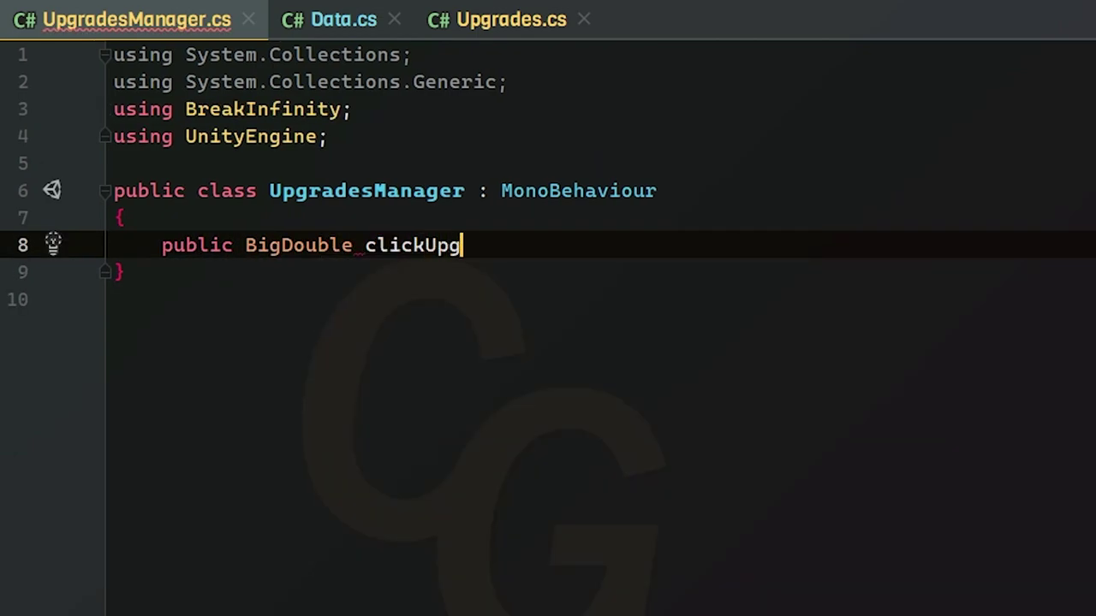
type("radeBaseCps")
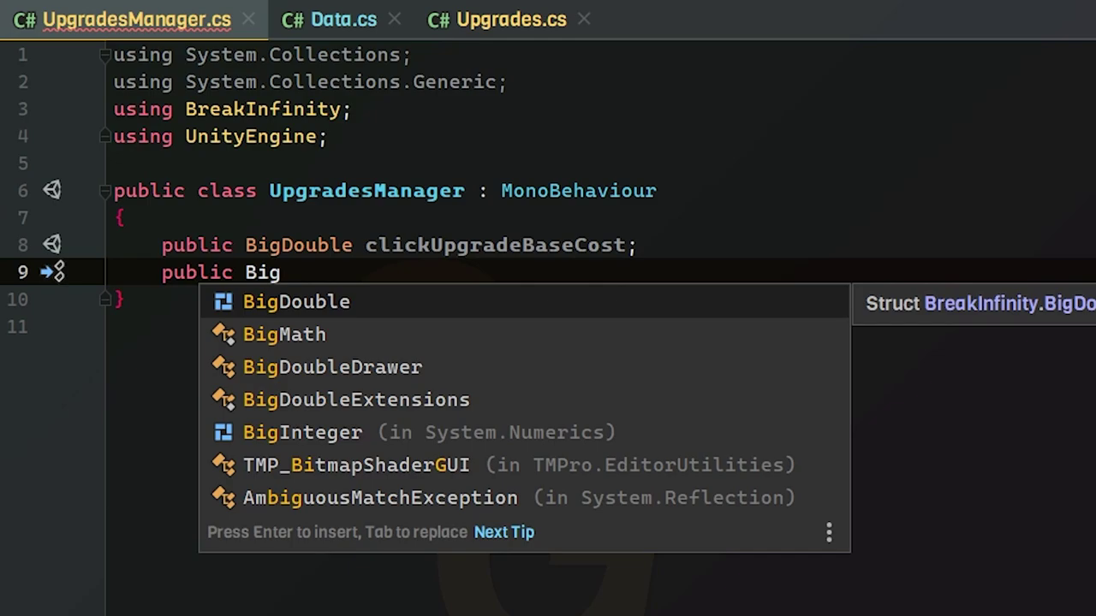
key("Return")
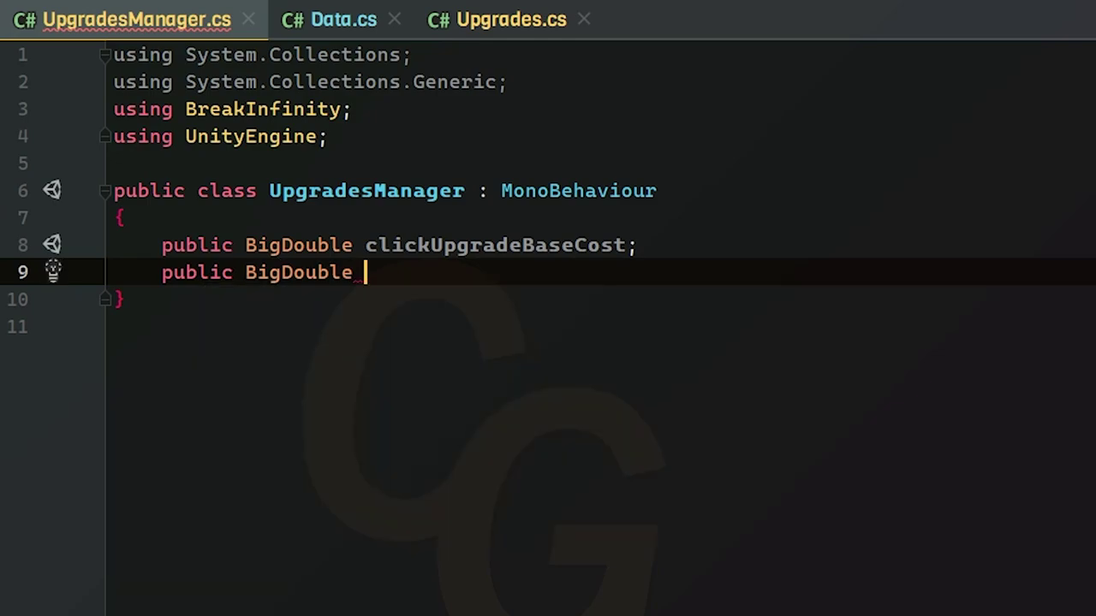
type("clcikUpgradeCostM")
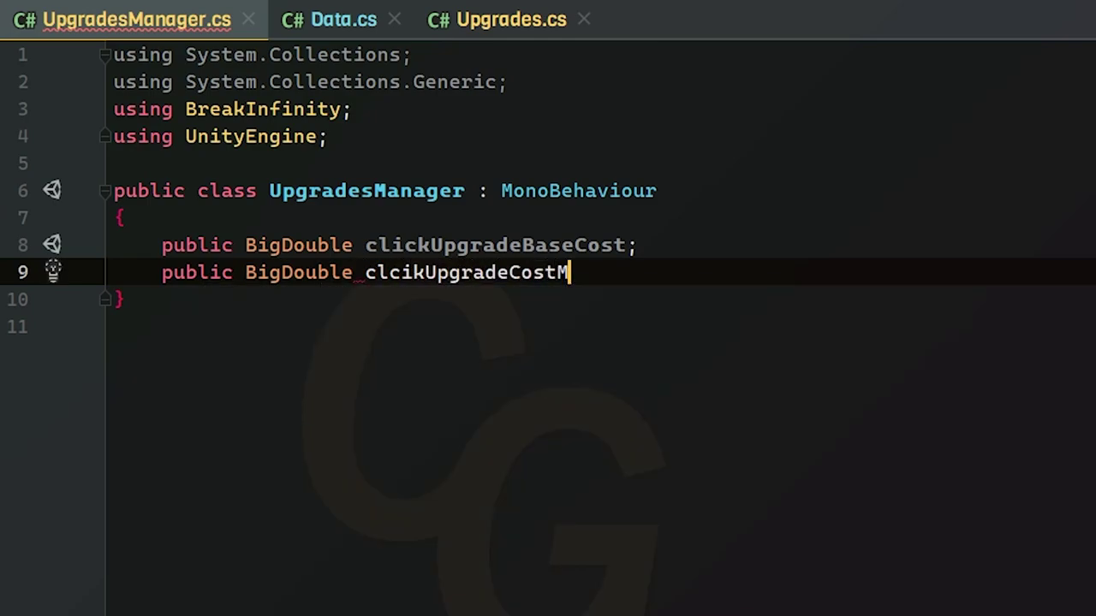
type("ult;")
key("Return")
key("Return")
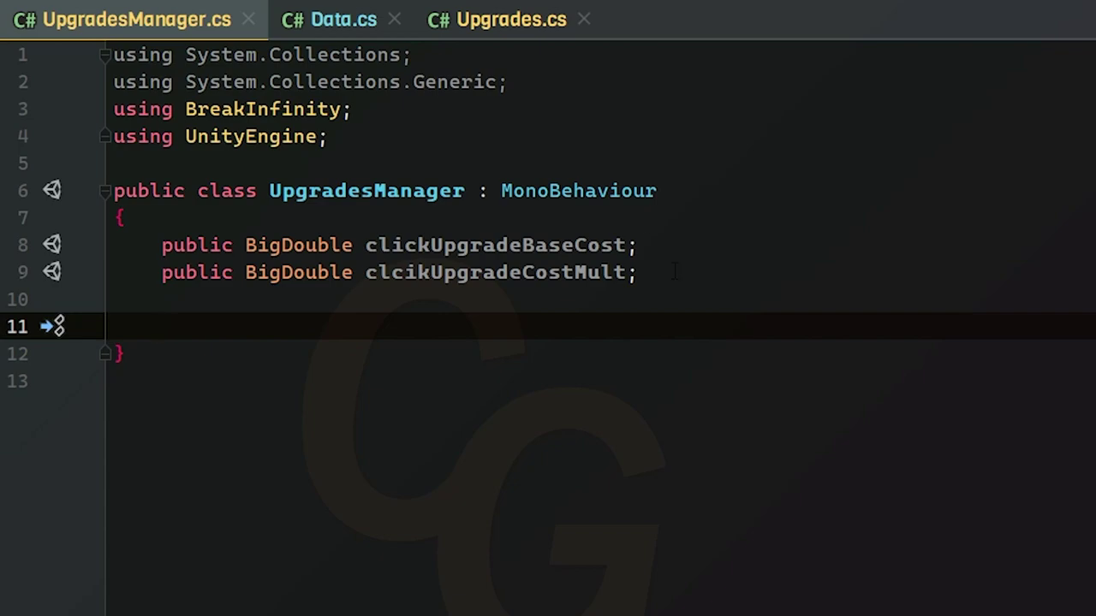
- Give the fields initial values of 10 and 1.5
left_click(627, 244)
type("= ")
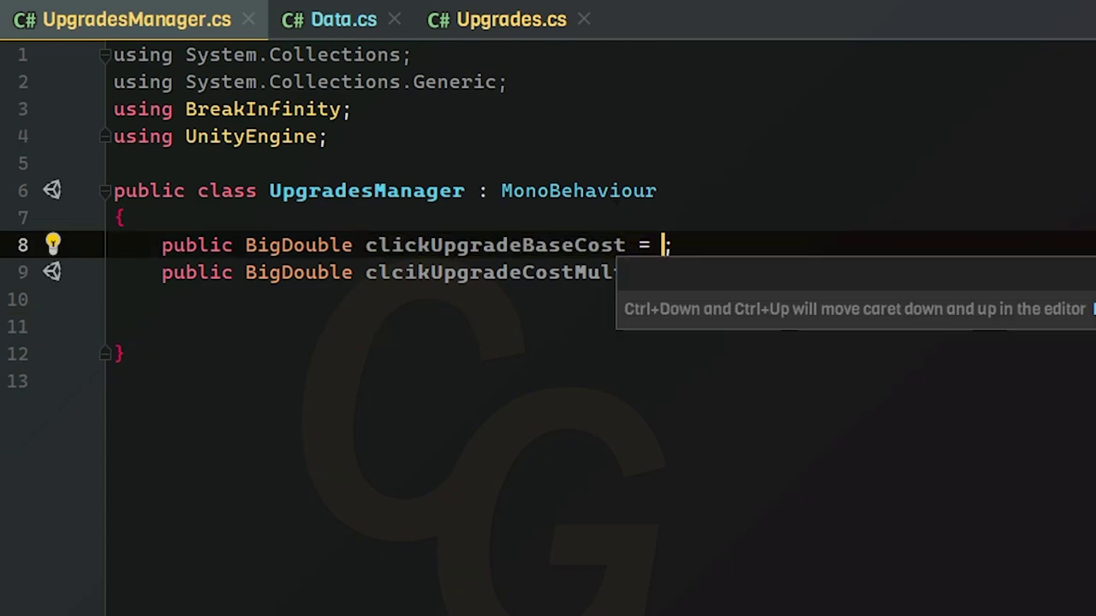
type("10")
left_click(637, 273)
key("Left")
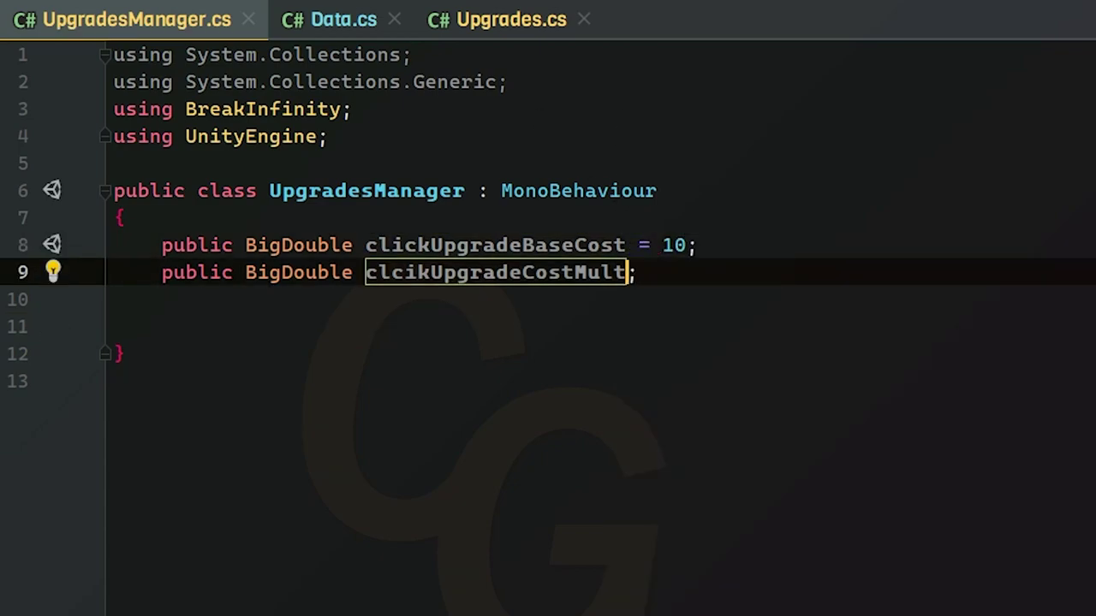
type("= 1.5")
key("Up")
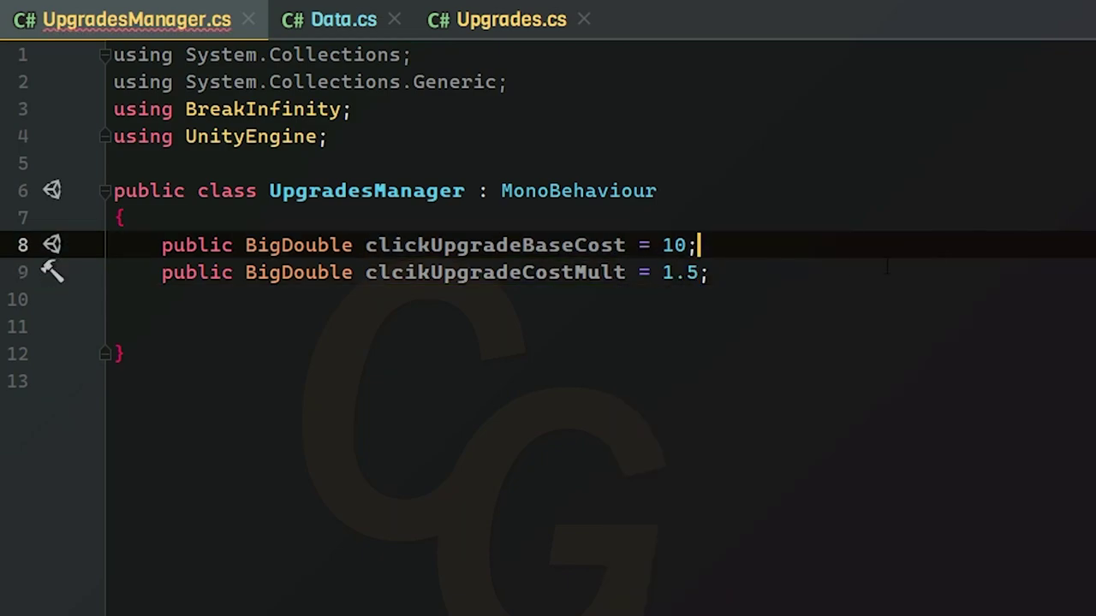
key("Up")
- Try an inline rename on clickUpgradeBaseCost and select both initial values for removal
left_click_drag(710, 272, 640, 244)
key("Up")
key("Up")
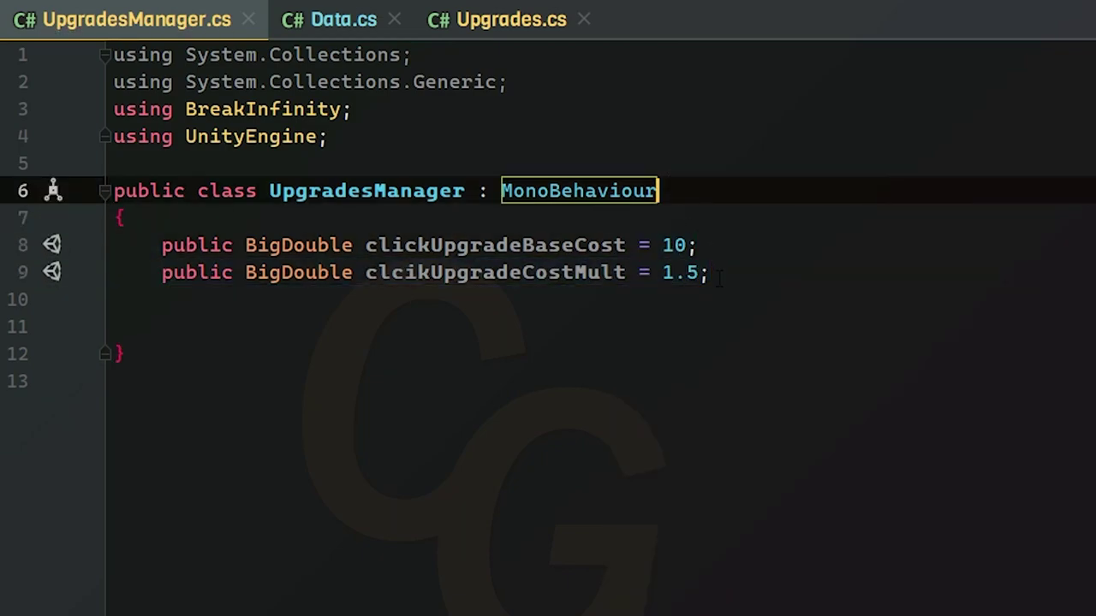
left_click(719, 276)
left_click(599, 246)
key("ctrl+r")
key("ctrl+r")
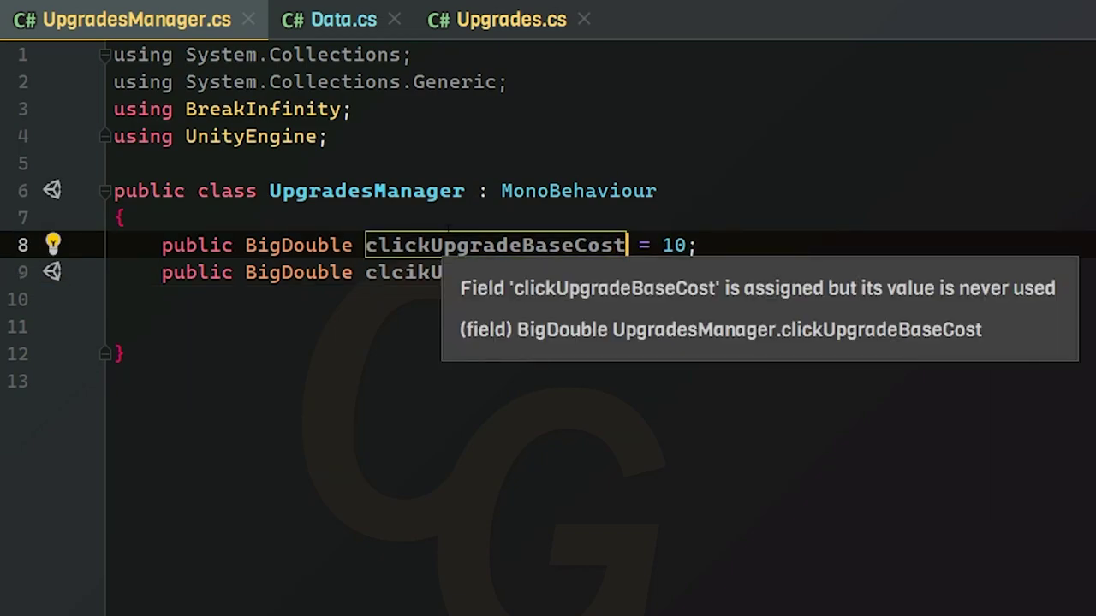
left_click(609, 190)
left_click(697, 245)
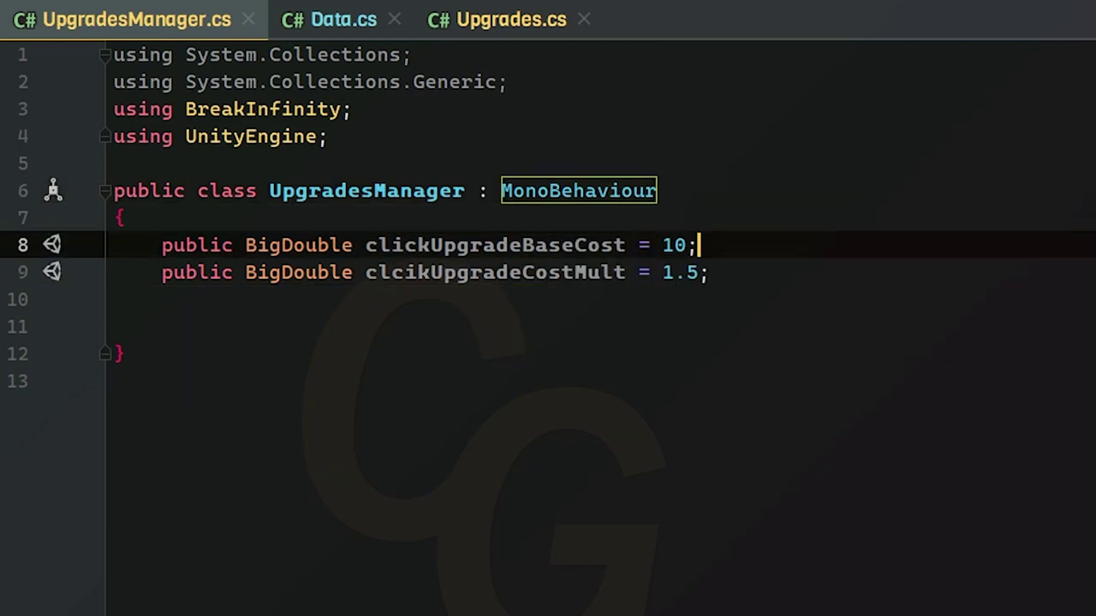
left_click_drag(709, 272, 628, 245, "alt")
- Strip the initial values from the fields and begin a public void Start() method
type(";")
key("Down")
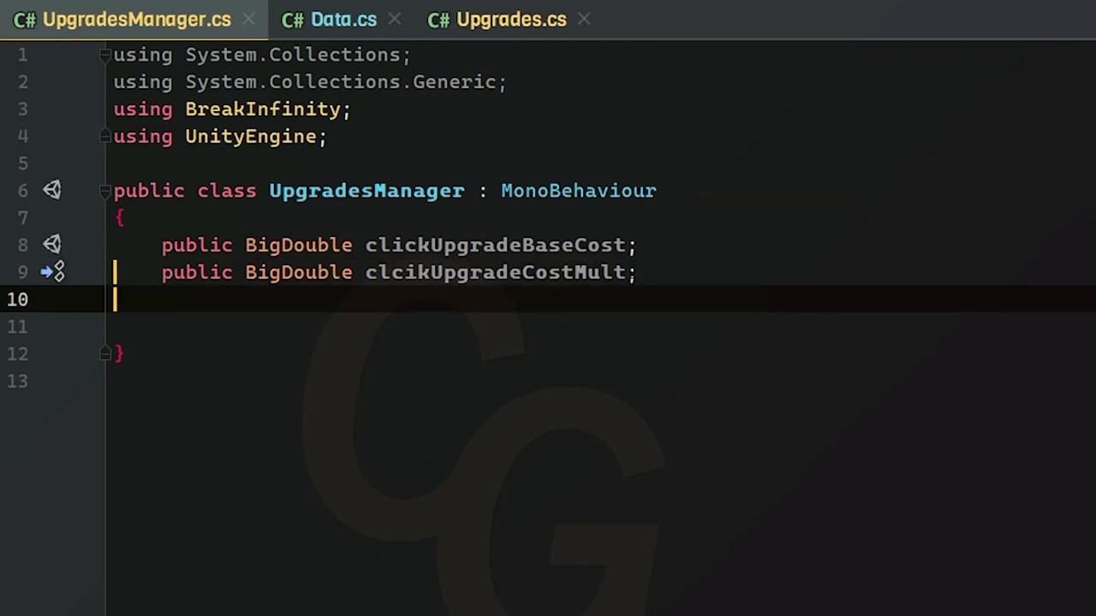
key("Up")
key("Down")
key("Down")
type("public void Start(){")
key("Return")
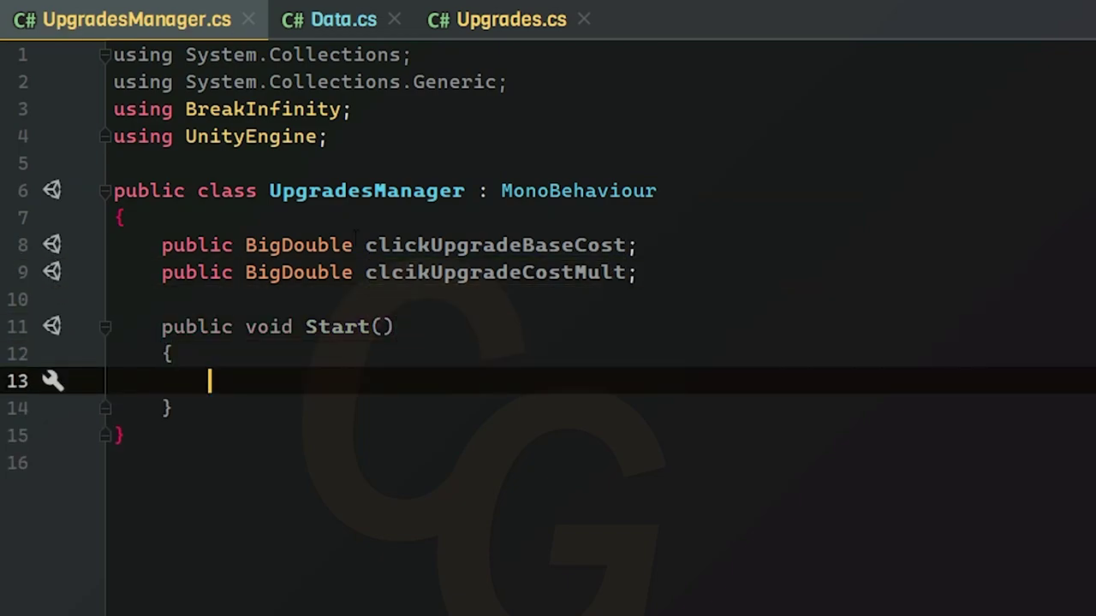
- Set clickUpgradeBaseCost = 10 and clcikUpgradeCostMult = 1.5 inside Start
double_click(495, 245)
key("ctrl+c")
left_click(335, 386)
key("ctrl+v")
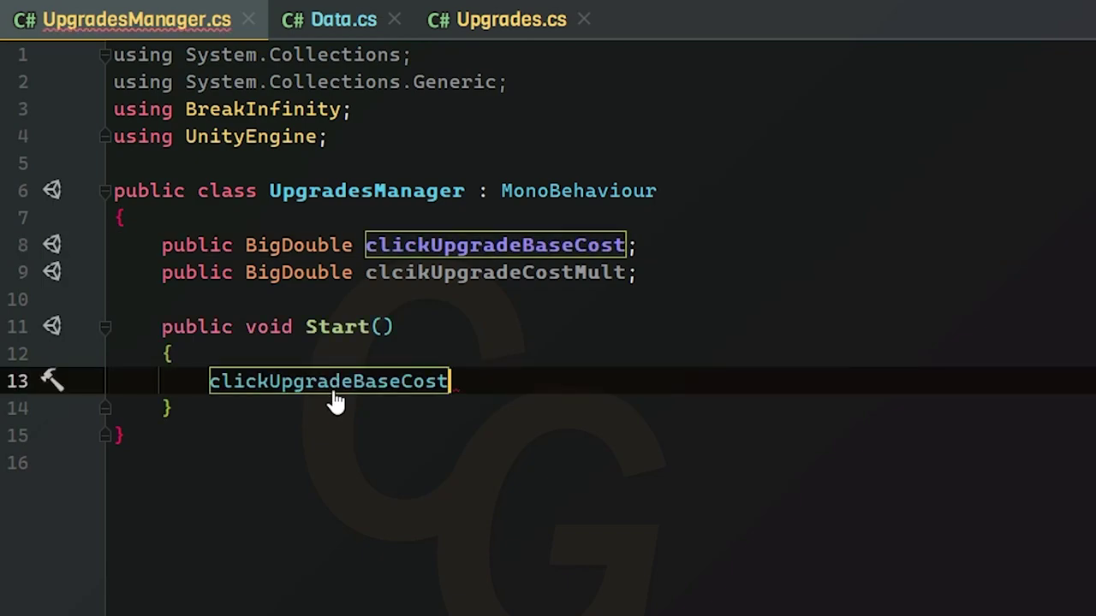
type(" = 10;")
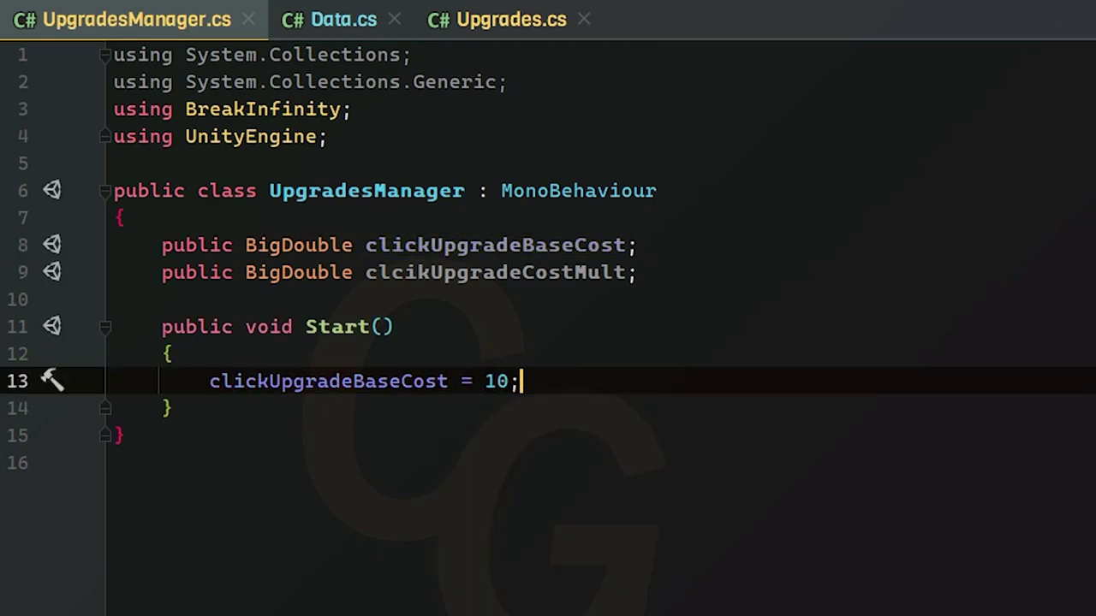
key("Return")
type("cos")
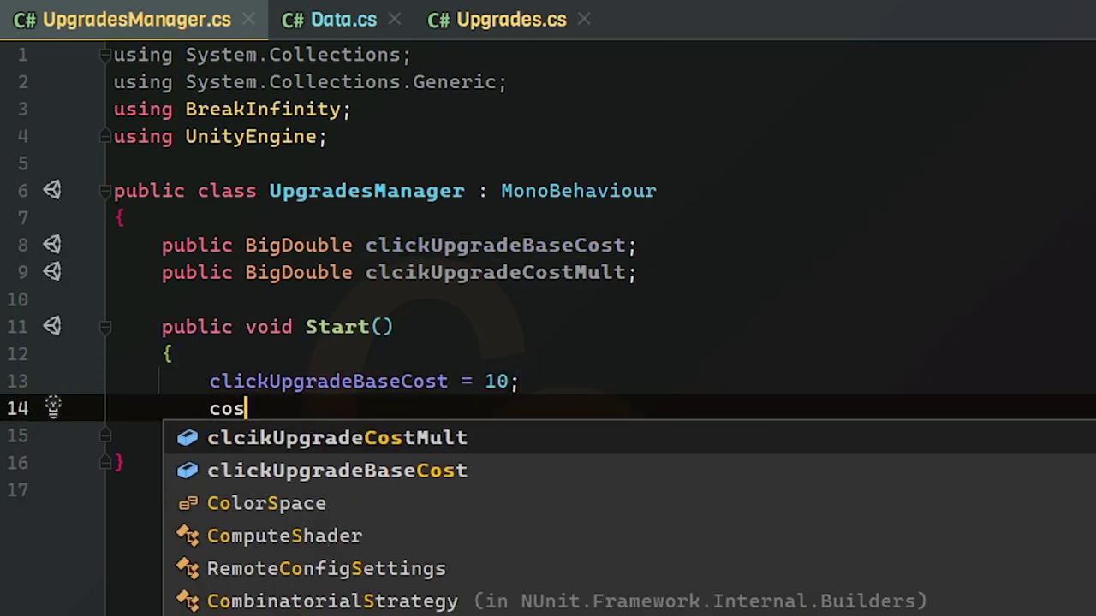
key("Return")
type("= 1.5;")
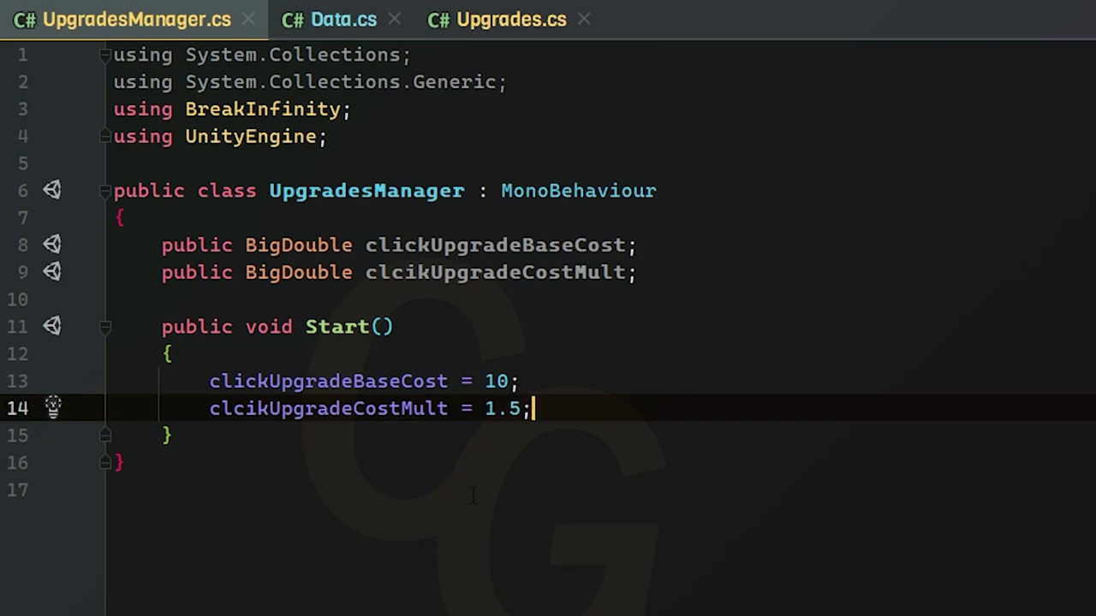
key("Down")
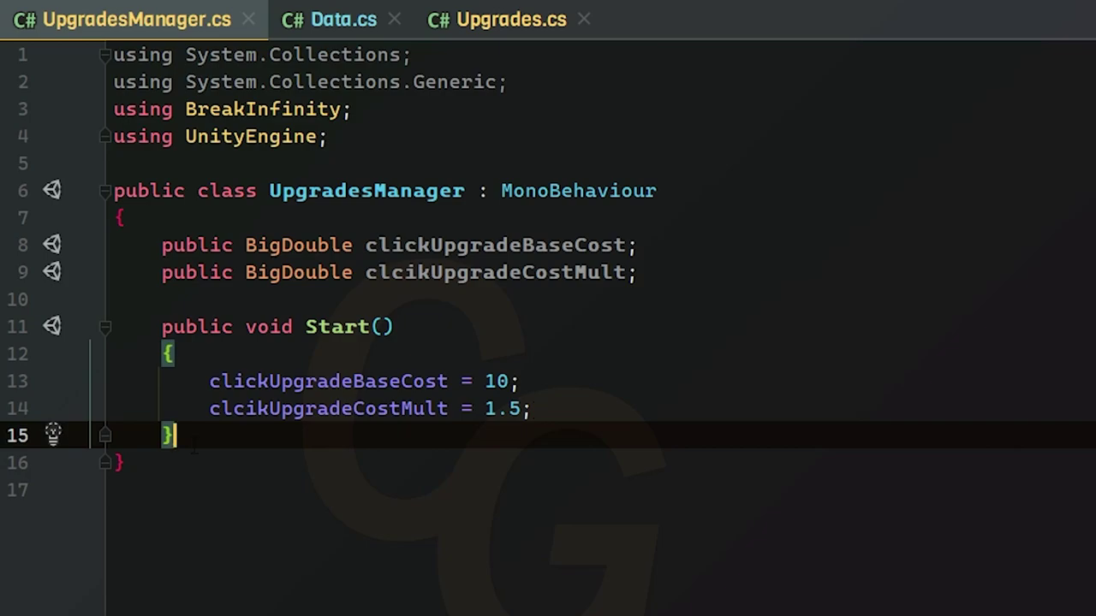
key("Return")
key("Return")
- Declare a public BigDouble Cost() method with an empty body
scroll(193, 454, "down", 3)
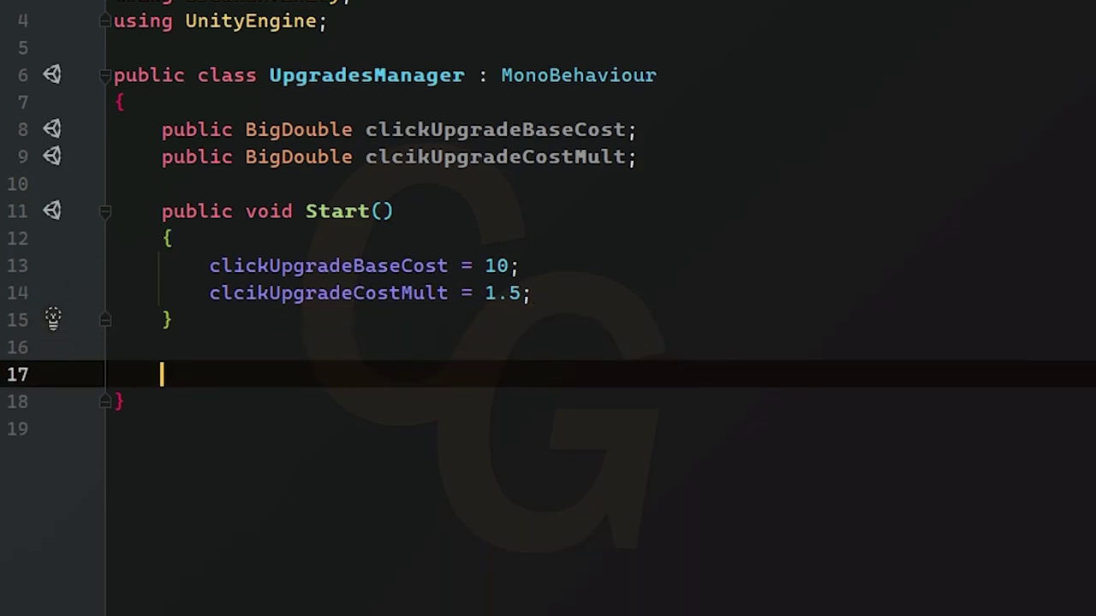
type("public Big")
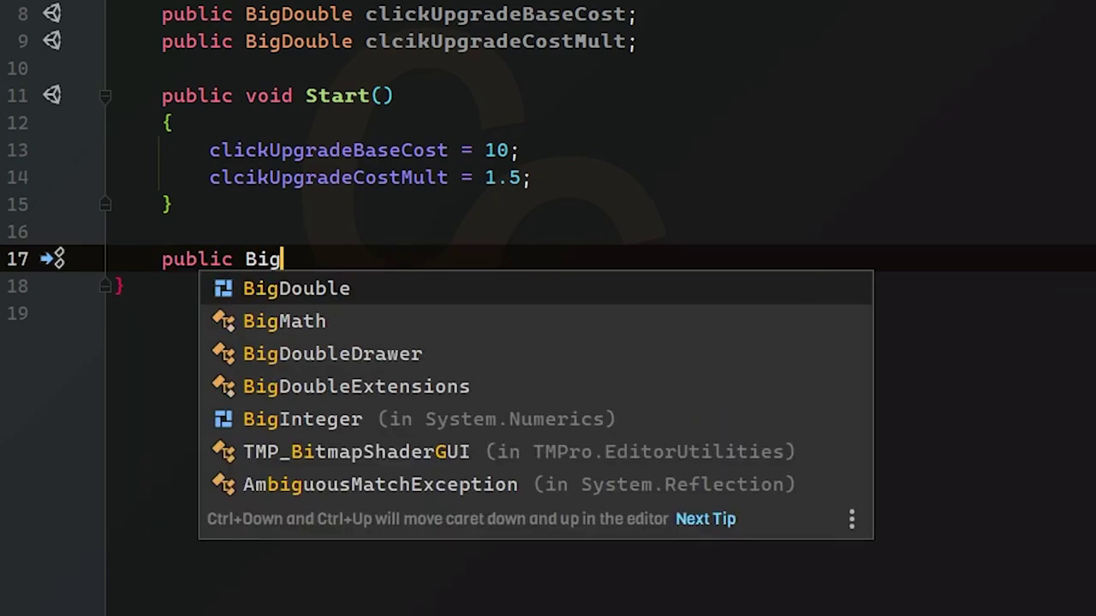
key("Return")
type("Cost")
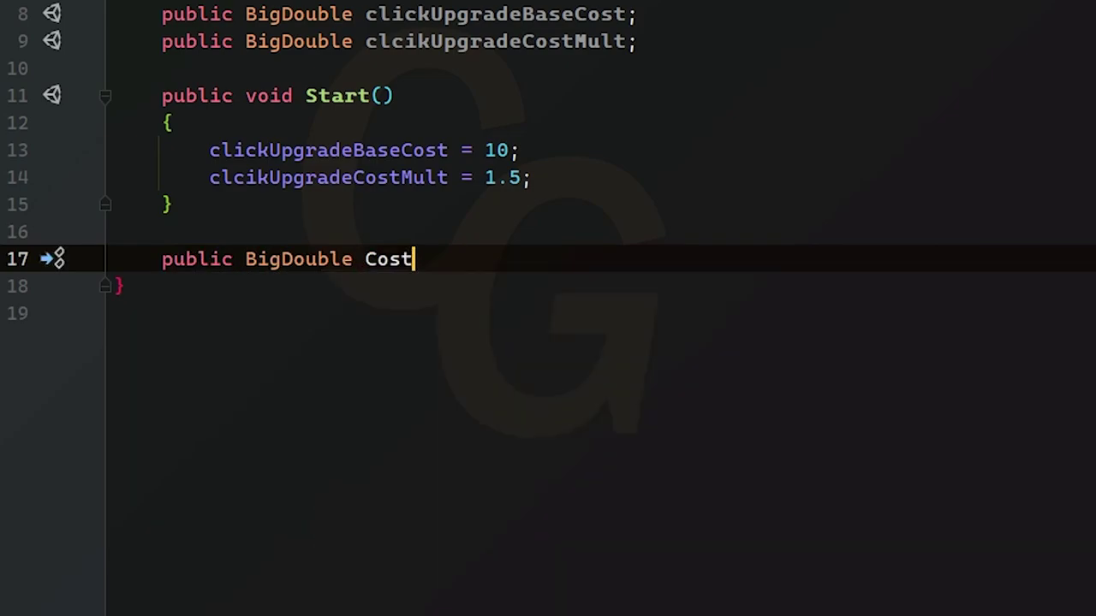
type("()")
key("Return")
type("{")
key("Return")
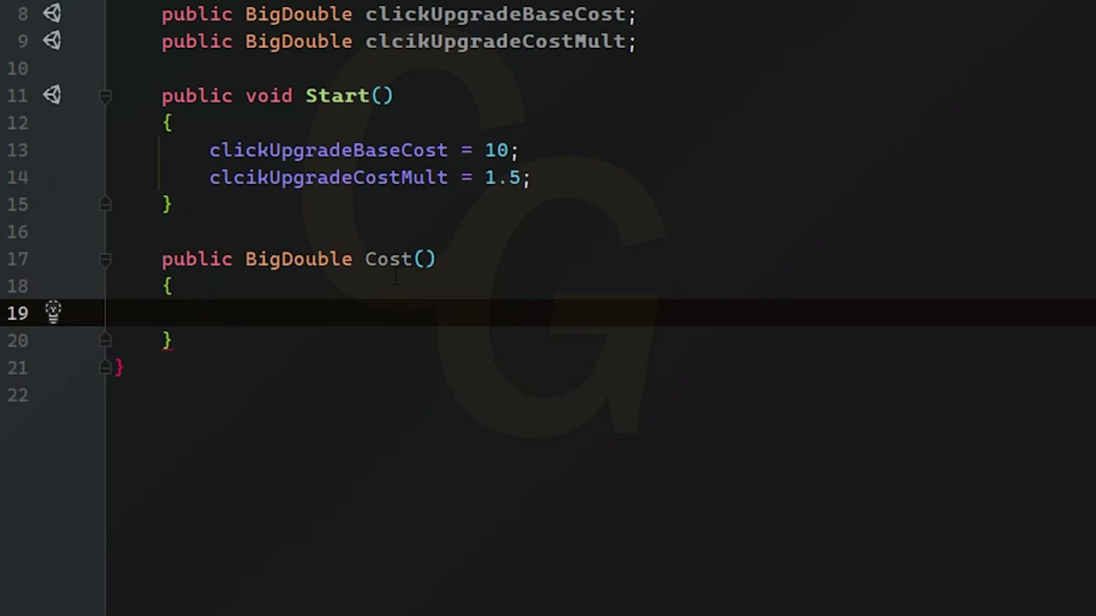
left_click(420, 259)
left_click(440, 259)
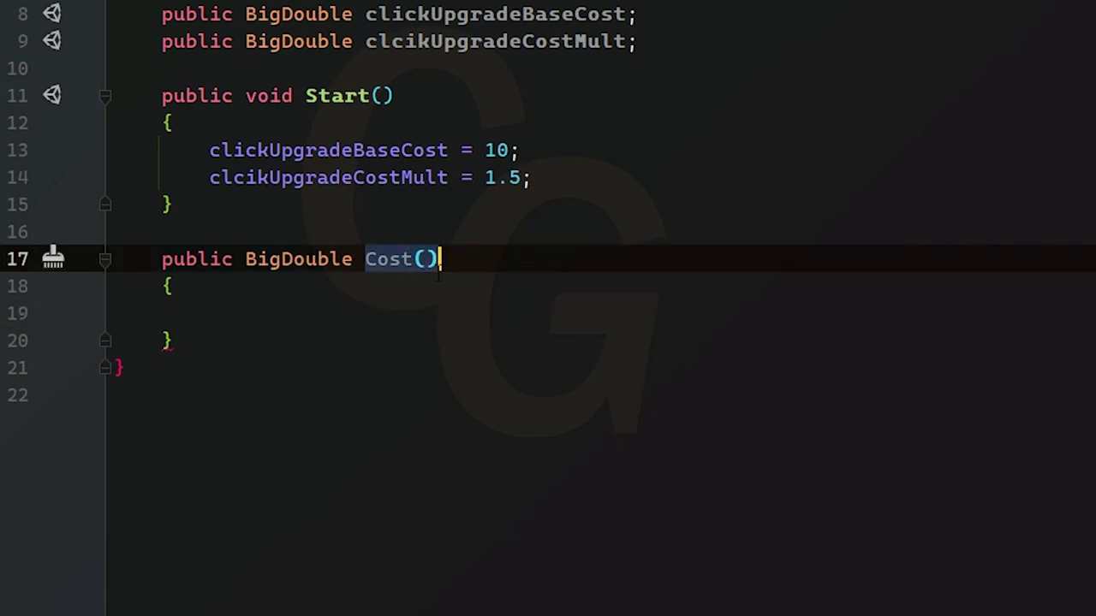
key("shift+Down")
key("shift+Up")
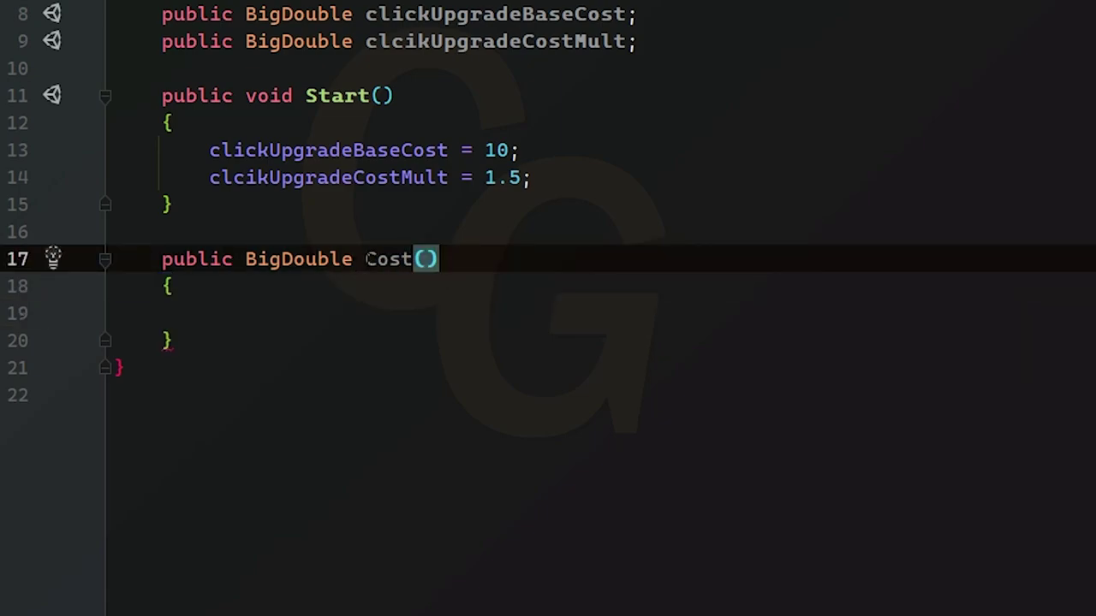
mouse_move(369, 260)
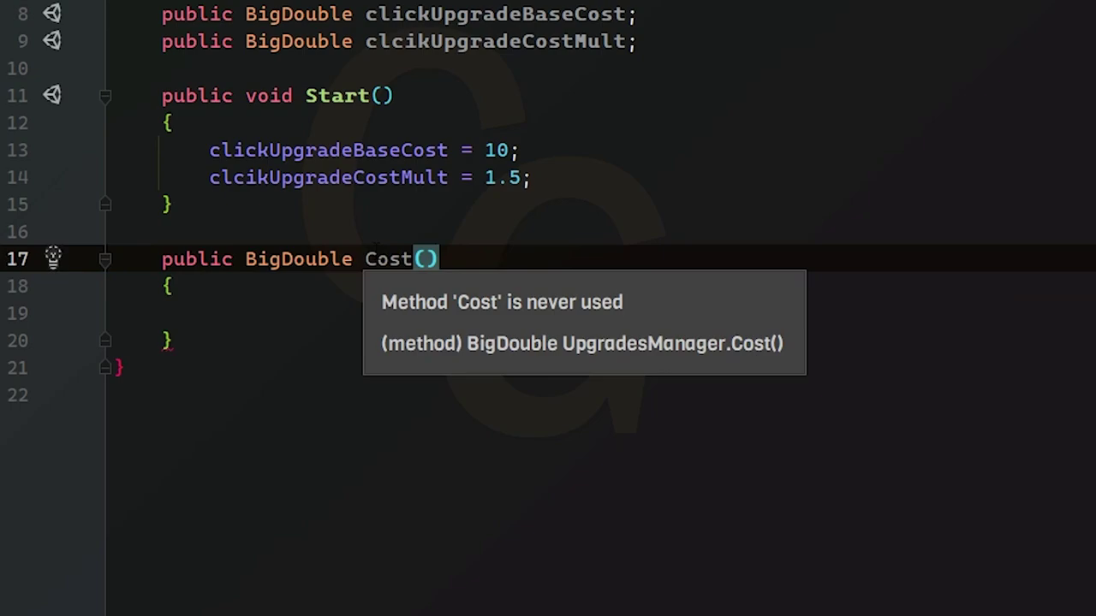
- Start the Cost body with return clickUpgradeBaseCost * BigDouble.Pow
left_click(391, 310)
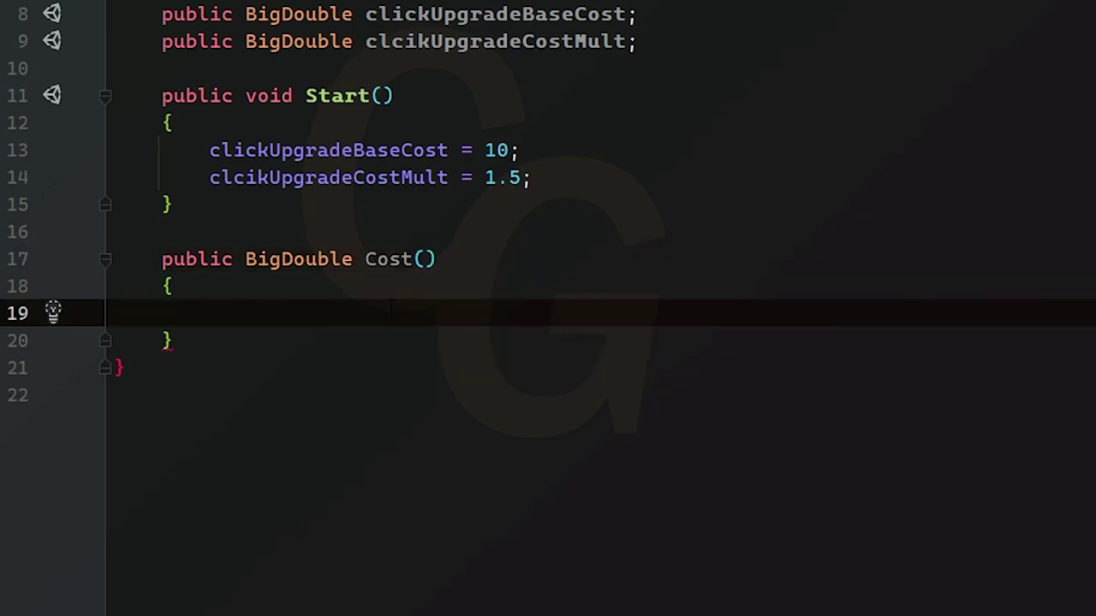
type("return ")
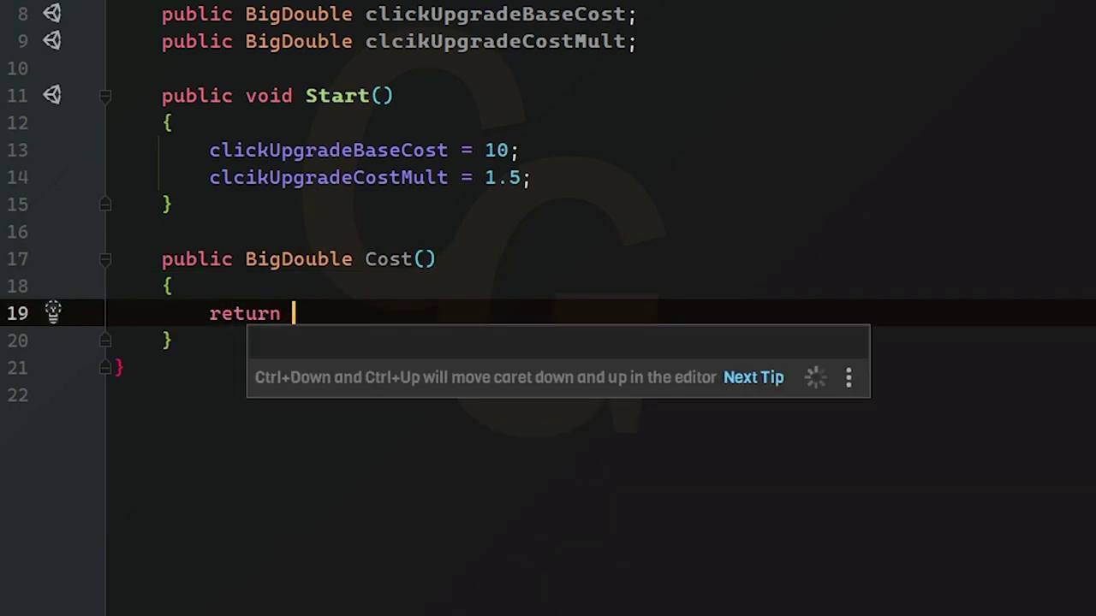
type("basec")
key("Return")
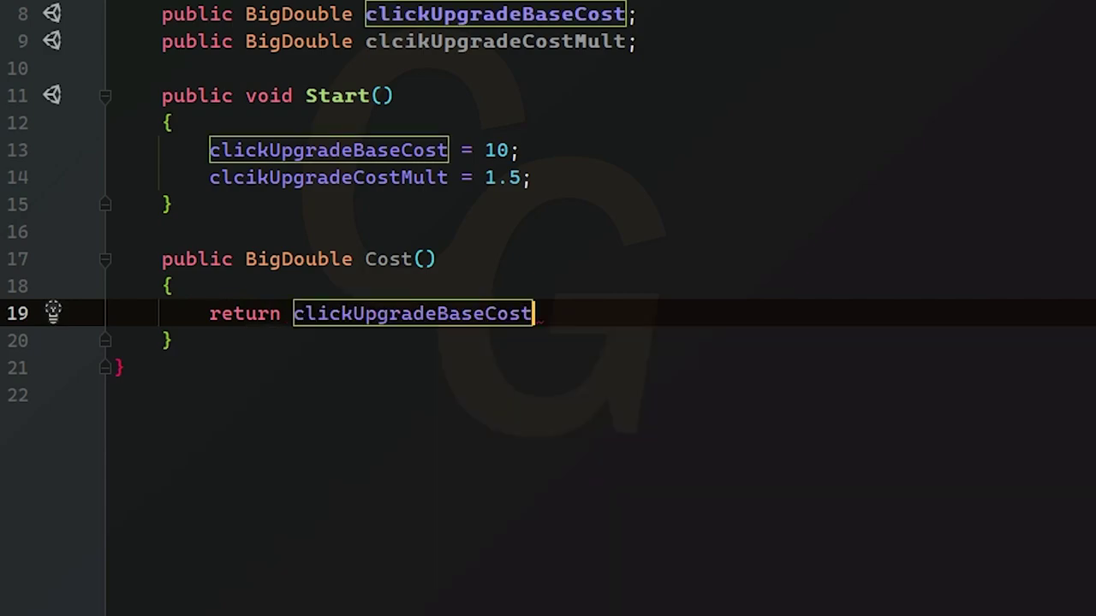
type("* ")
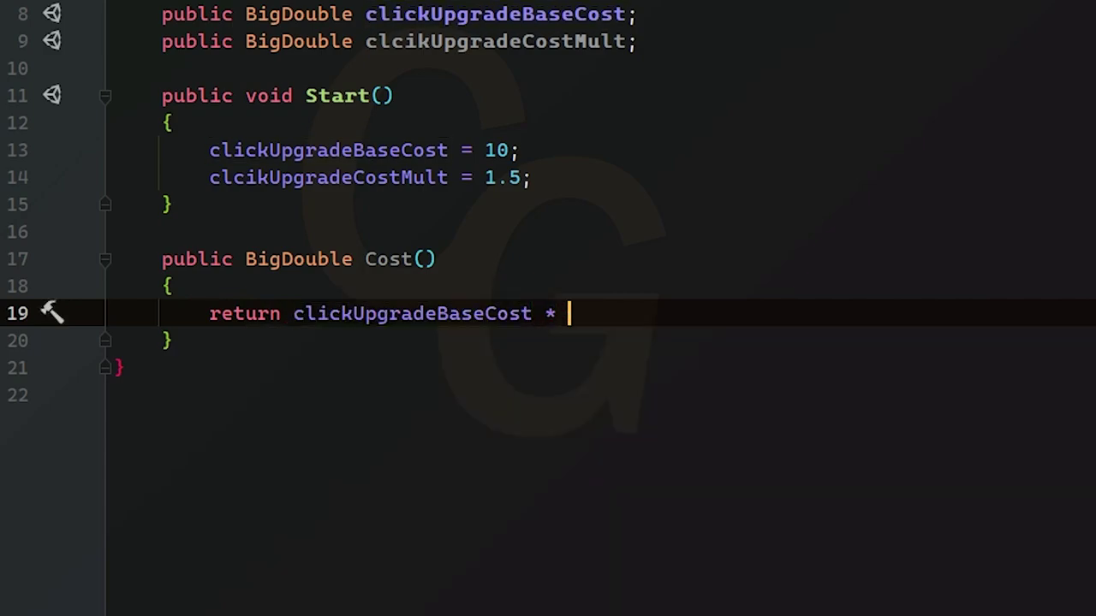
type("Bi")
key("Return")
key("BackSpace")
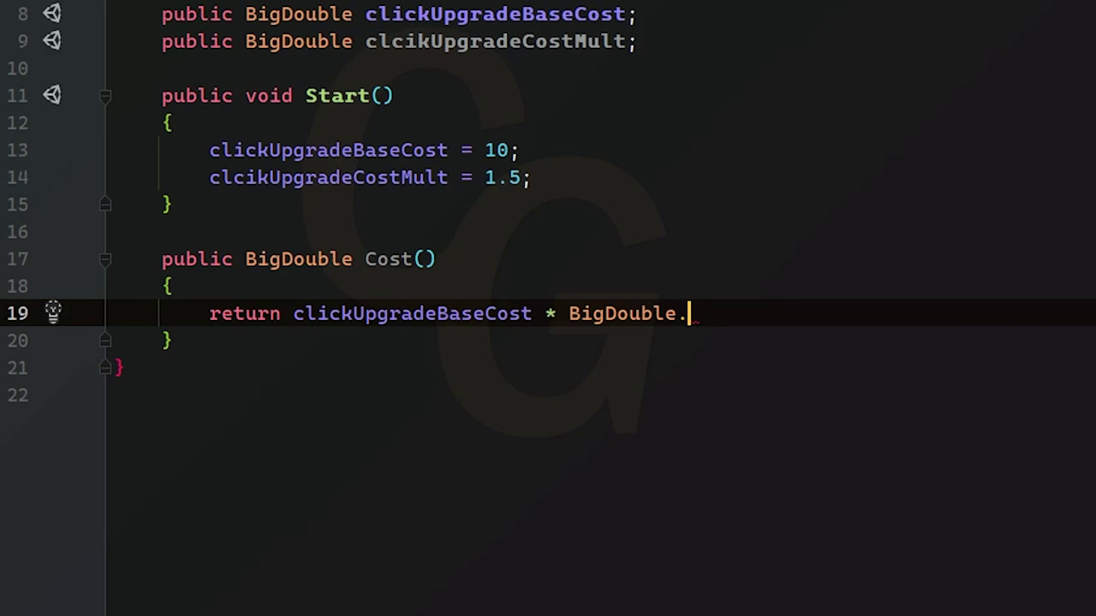
type("Pow")
key("Return")
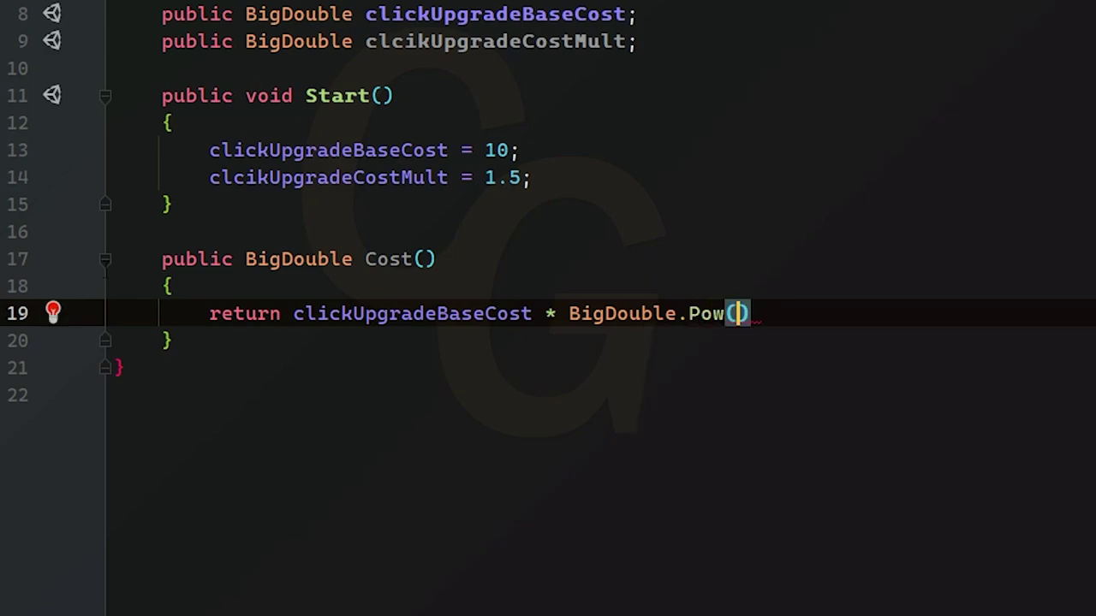
- Correct clcikUpgradeCostMult to clickUpgradeCostMult in the field declaration and Start
double_click(328, 178)
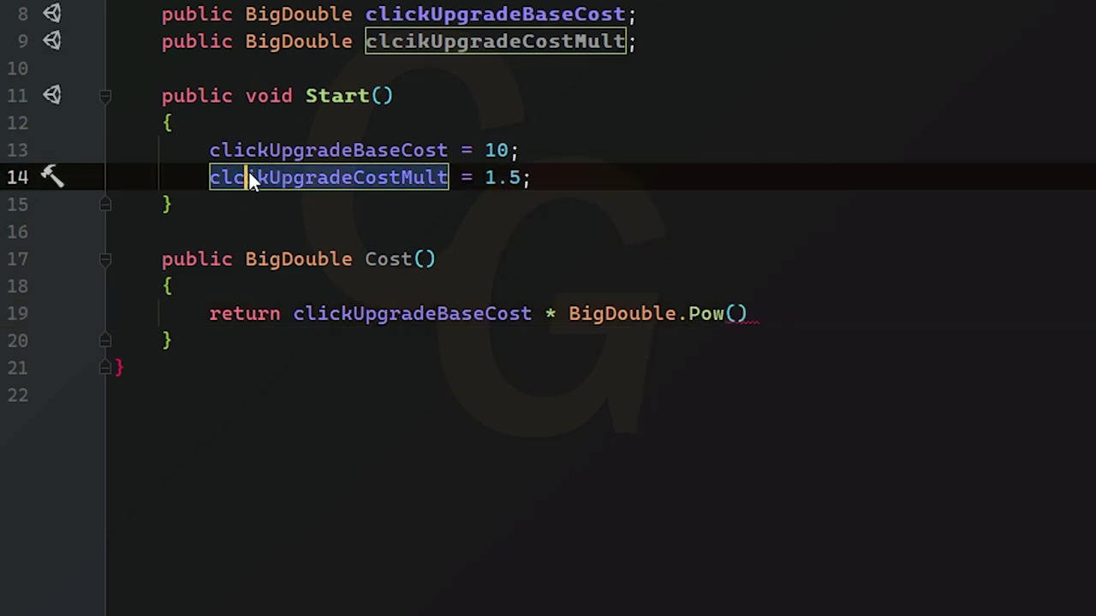
left_click(418, 41)
key("Left")
key("Left")
key("Right")
key("BackSpace")
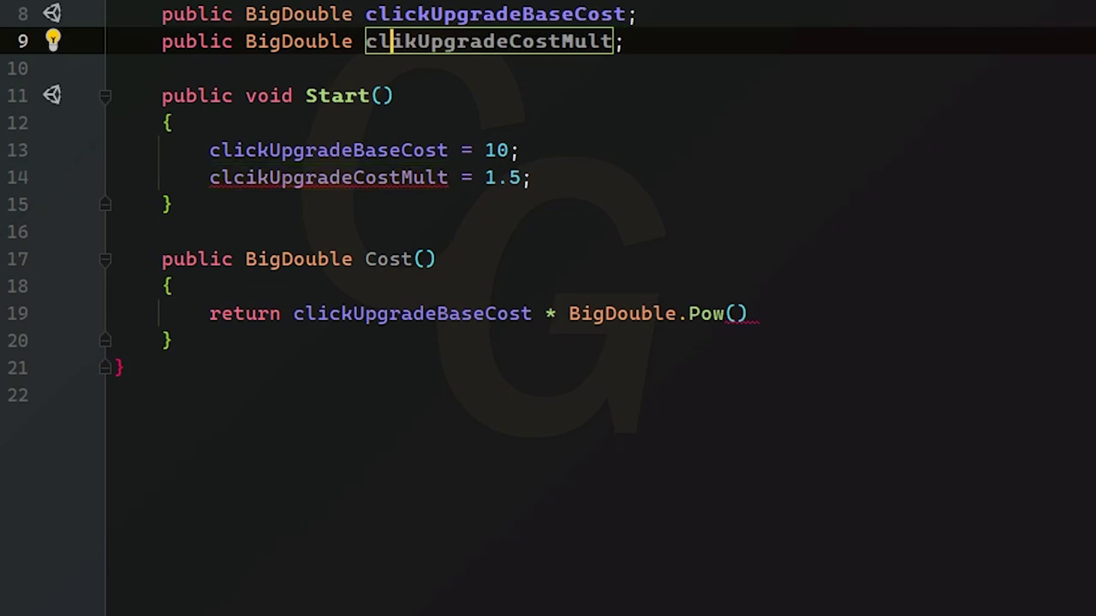
key("Right")
type("c")
double_click(495, 42)
key("ctrl+c")
double_click(328, 178)
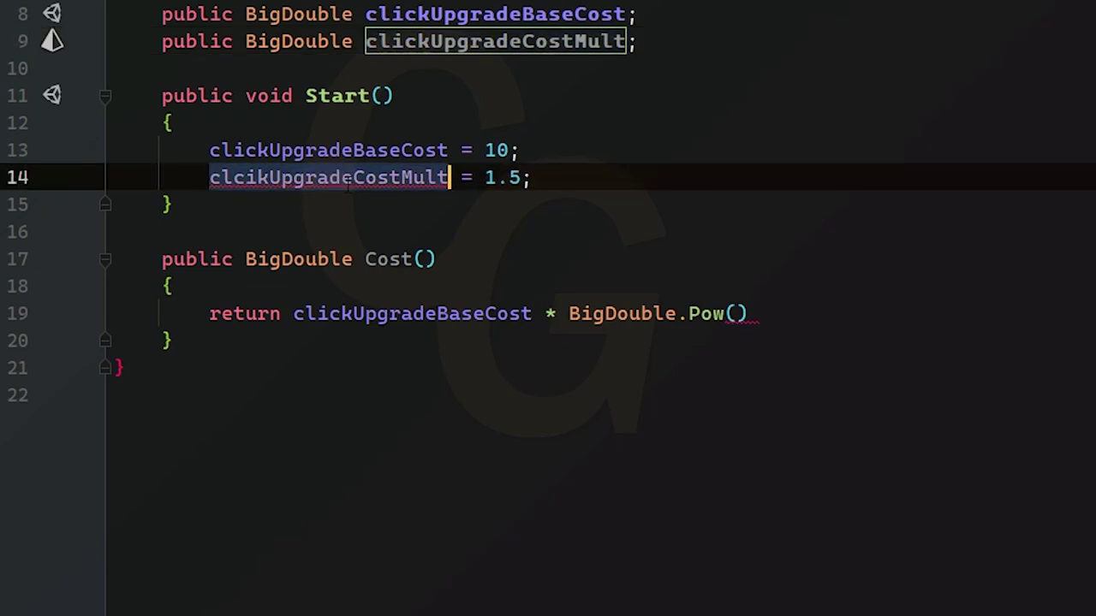
key("ctrl+v")
- Pass clickUpgradeCostMult as the first BigDouble.Pow argument
key("ctrl+alt+Left")
key("ctrl+alt+Right")
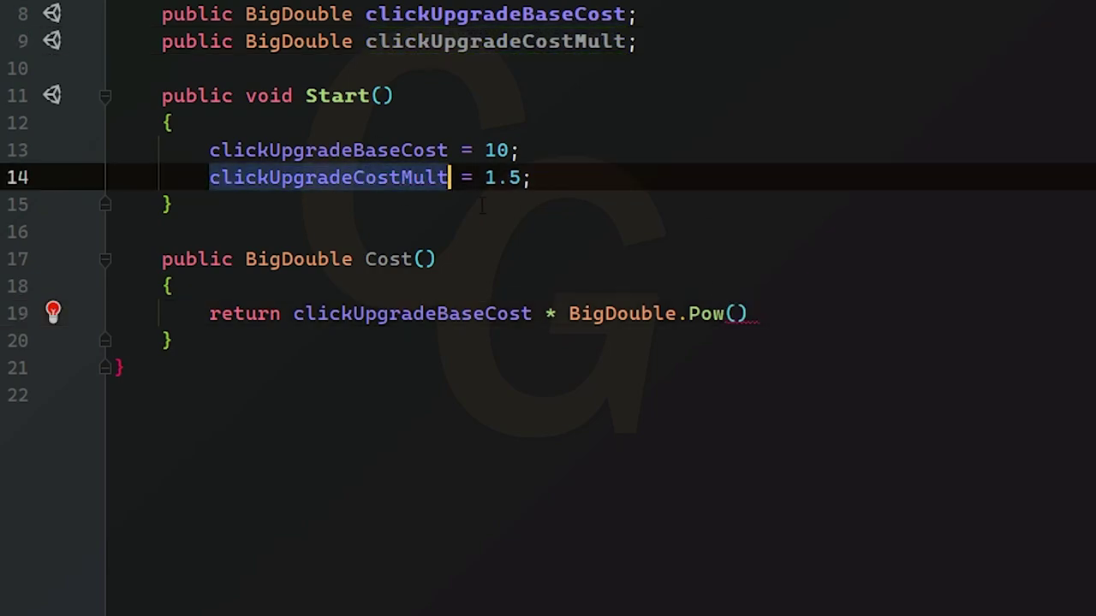
key("ctrl+alt+Left")
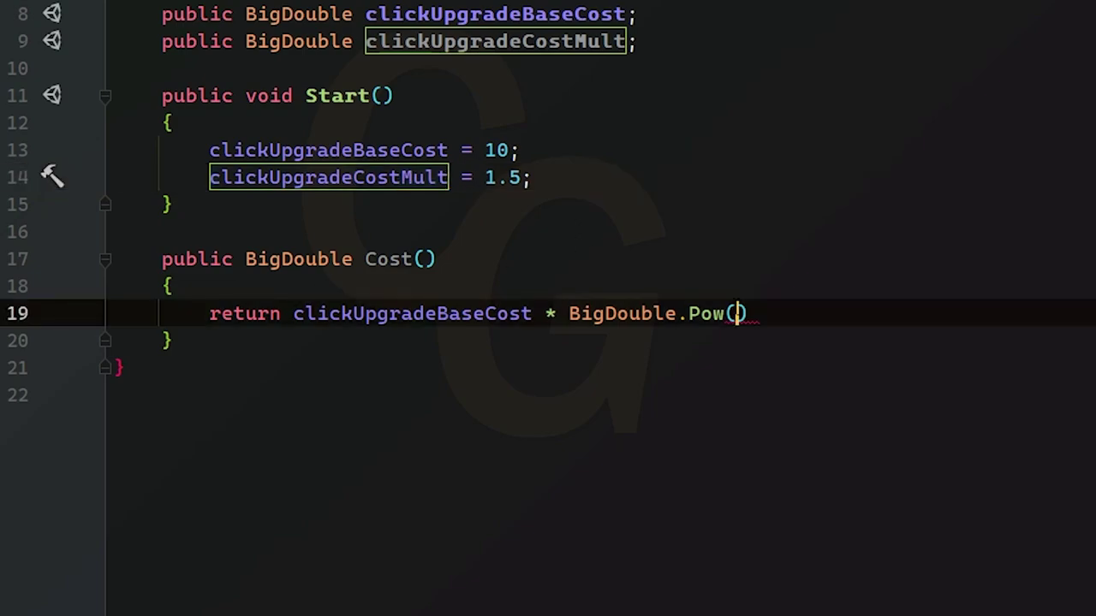
key("ctrl+v")
type(",")
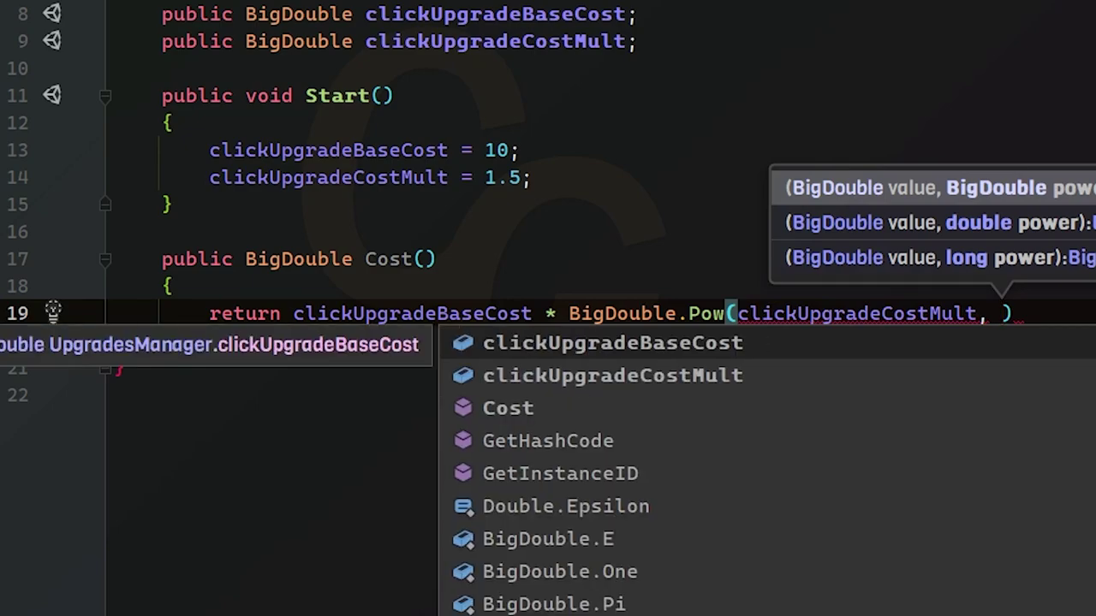
left_click(174, 204)
left_click(114, 231)
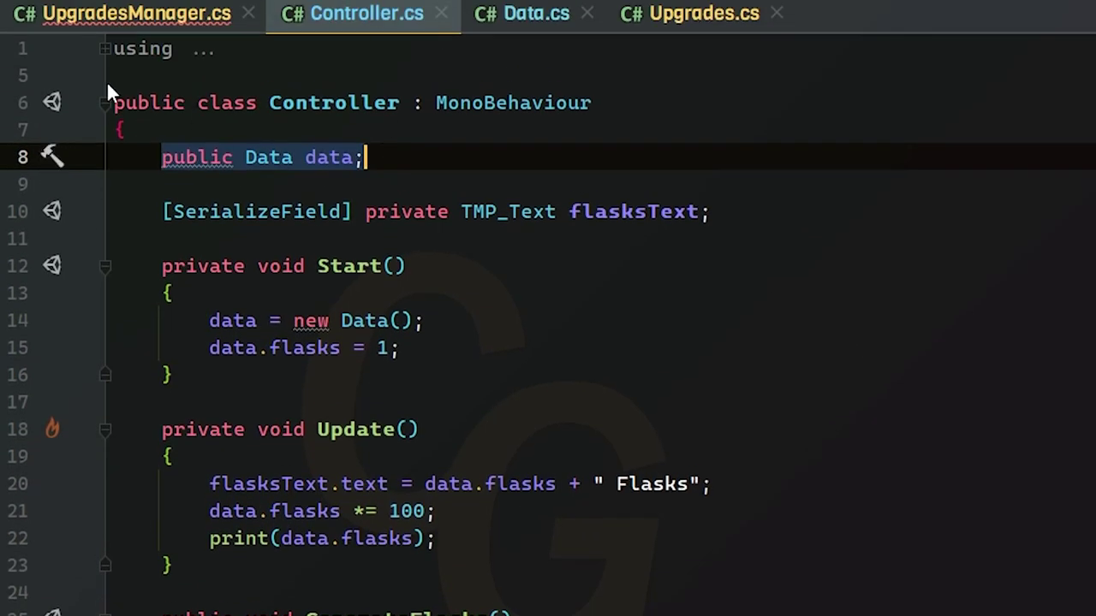
- Review the public Data data field in Controller.cs, then return to UpgradesManager.cs
left_click_drag(109, 89, 120, 613)
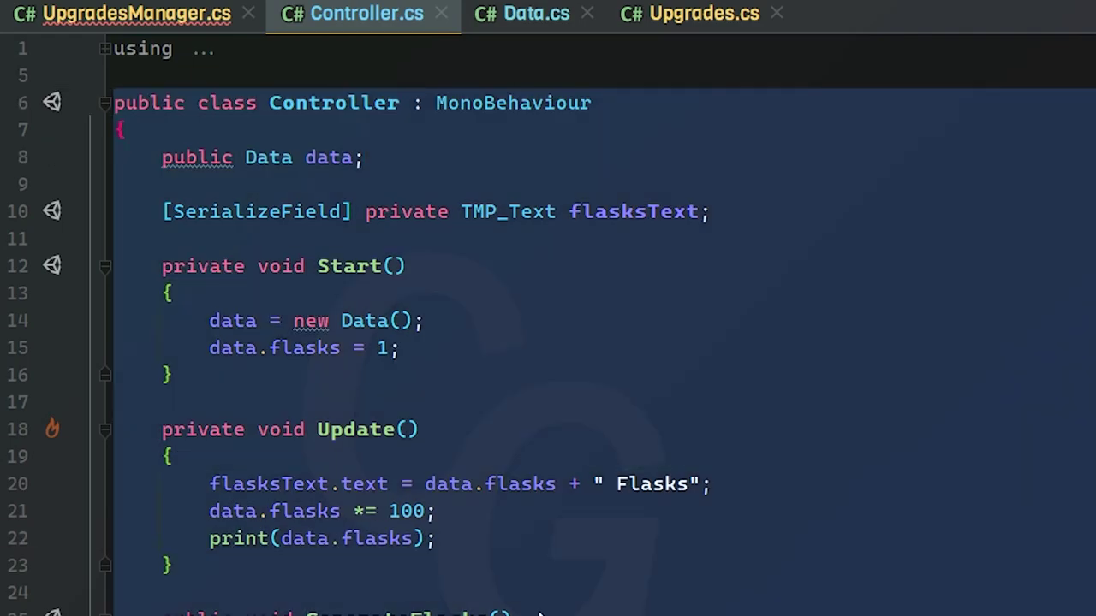
left_click(503, 252)
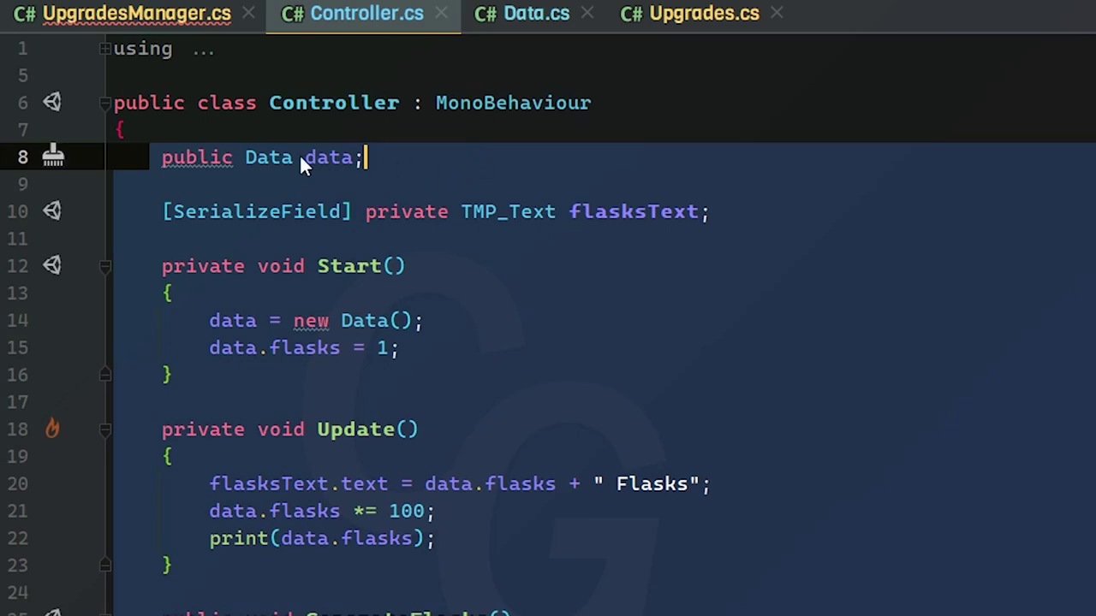
left_click(176, 157)
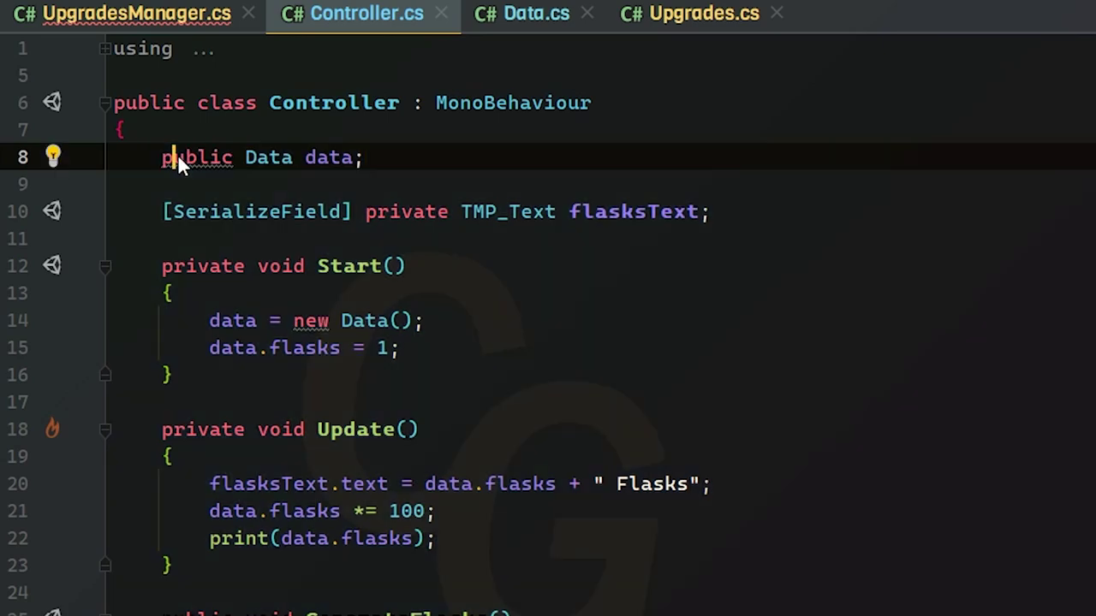
left_click_drag(163, 157, 544, 591)
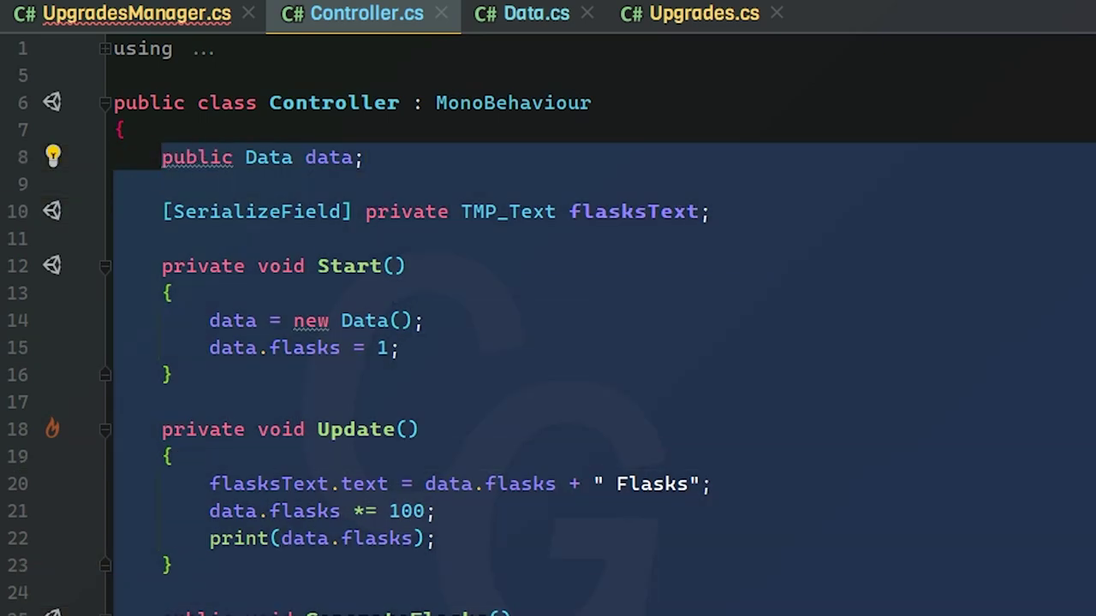
left_click(139, 15)
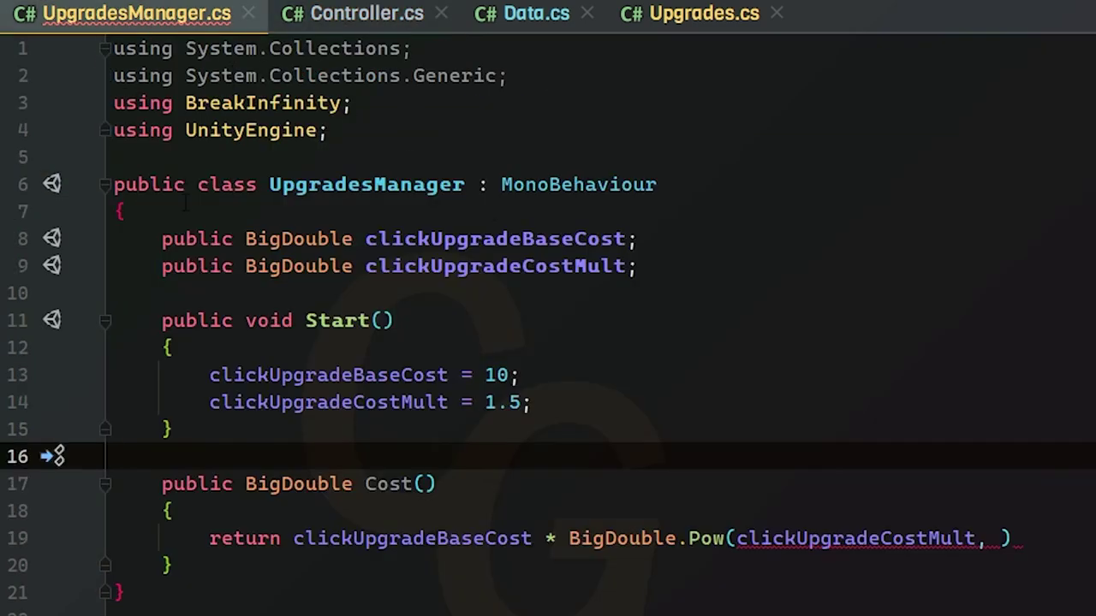
- Add 'public Data data;' at the top of the UpgradesManager class body
left_click(124, 212)
key("Return")
type("public Da")
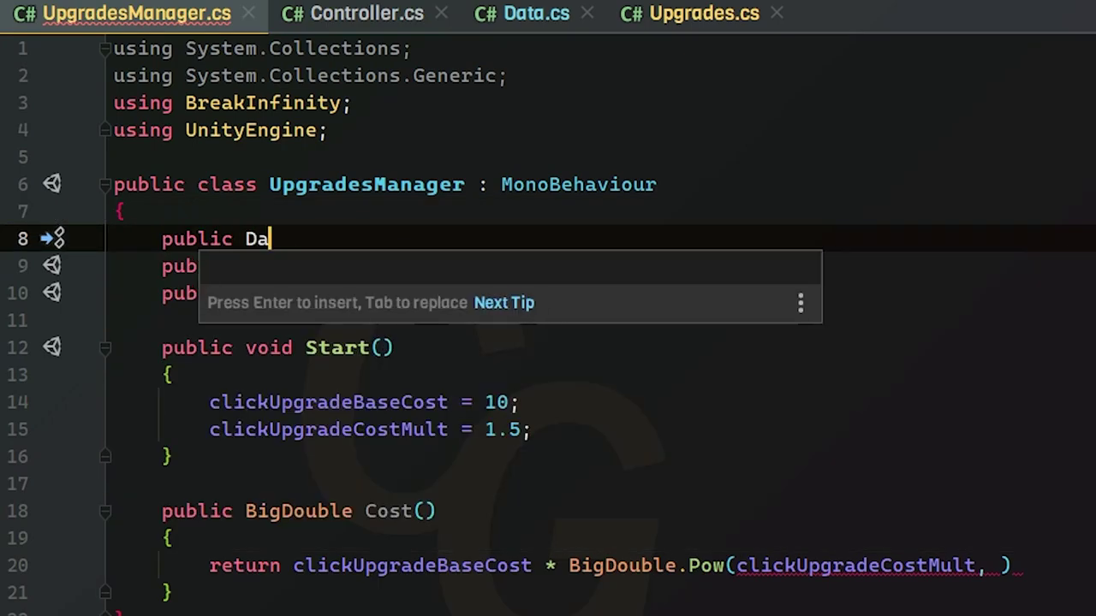
type("ta data;")
key("Return")
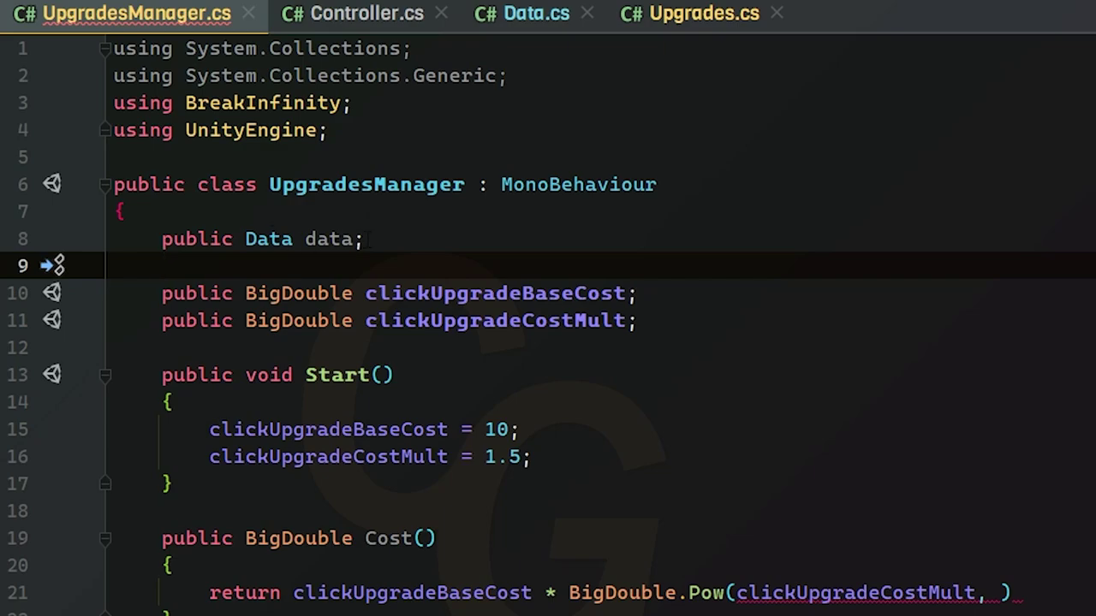
- Compare the new data field with Controller.cs's declaration, back in UpgradesManager
mouse_move(364, 240)
left_mouse_down()
mouse_move(126, 211)
mouse_move(161, 240)
left_mouse_up()
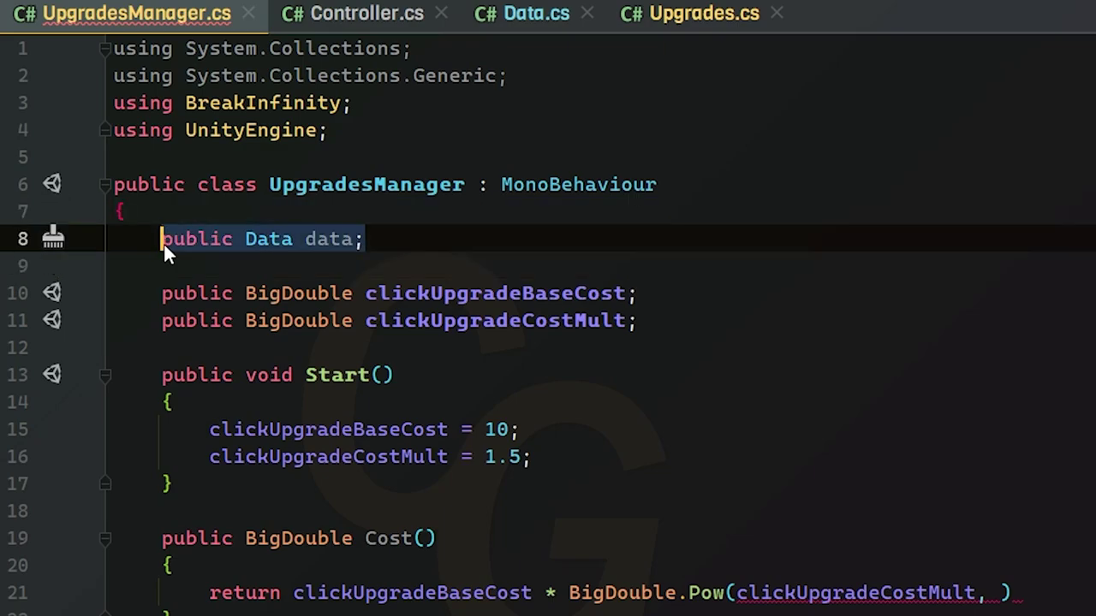
left_click(363, 240)
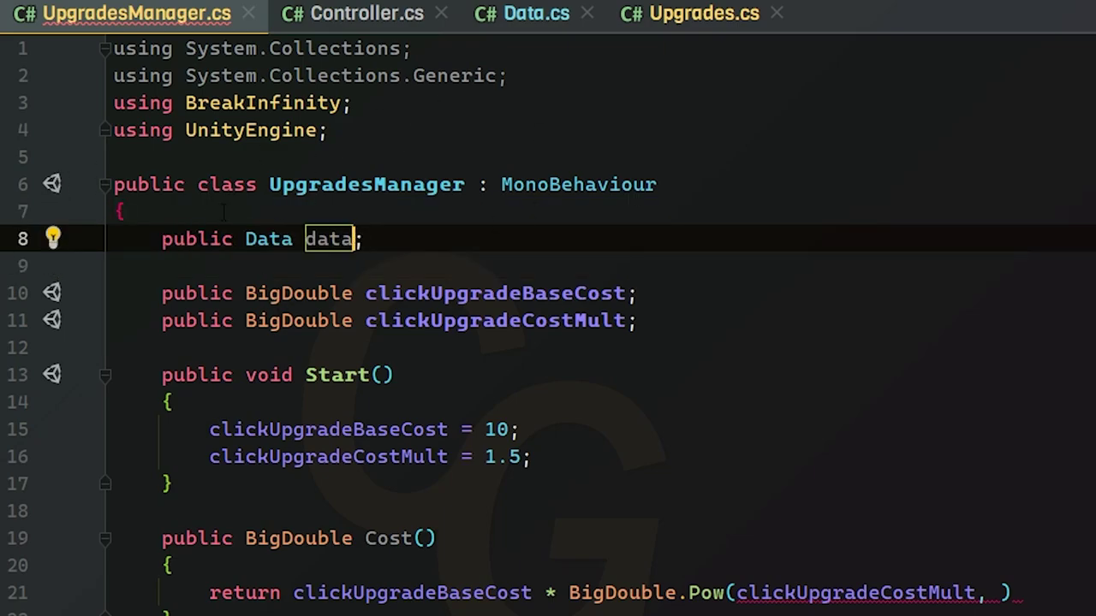
left_click(161, 266)
left_click(467, 184)
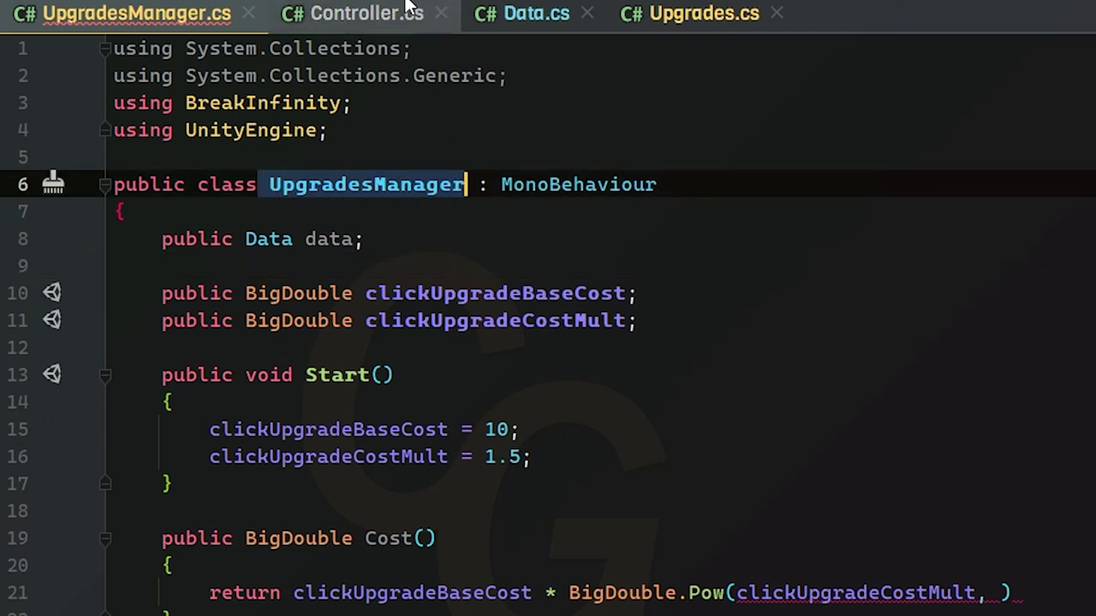
left_click(403, 13)
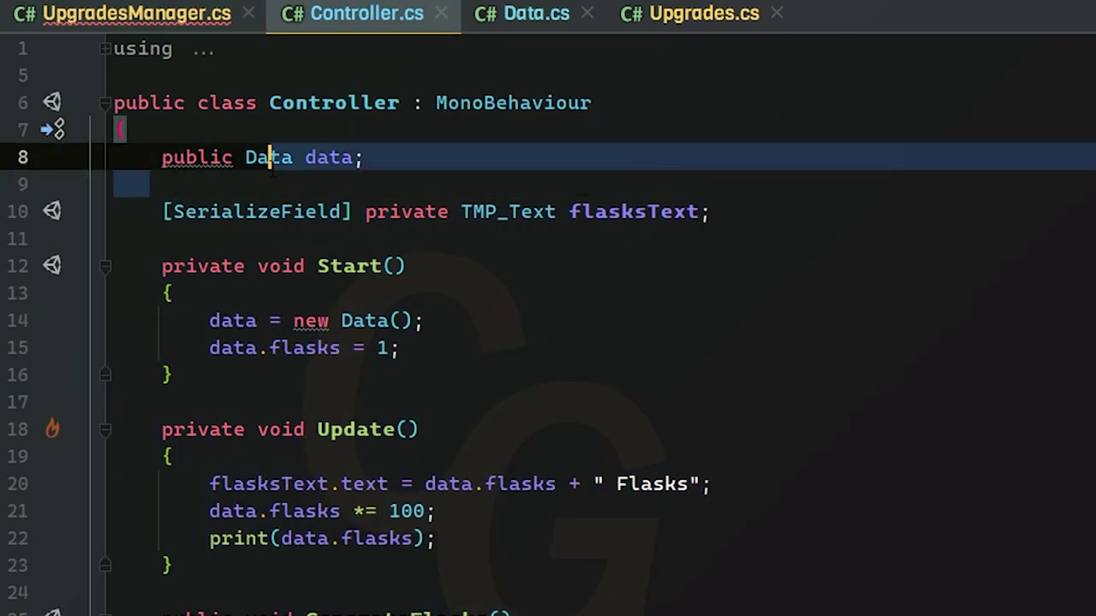
left_click(156, 11)
left_click(353, 239)
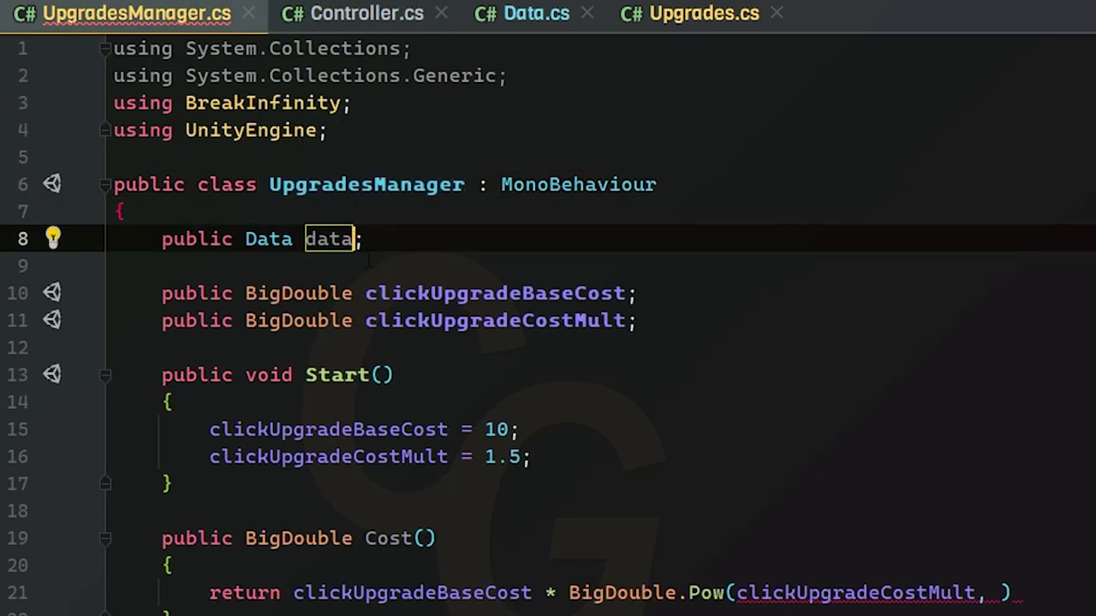
left_click(365, 239)
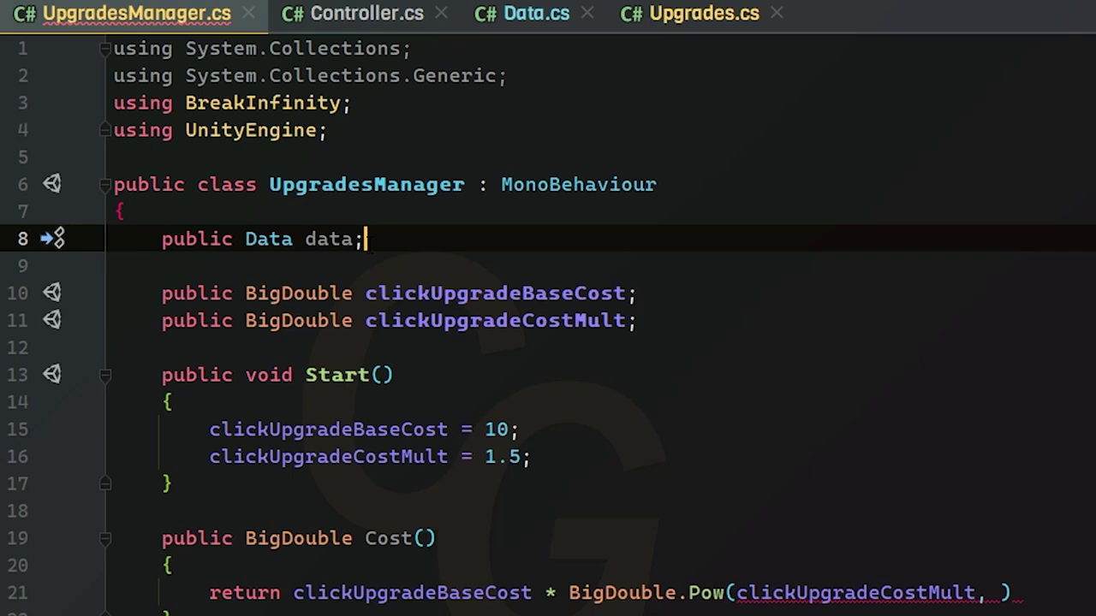
- Declare 'public Controller controller;' below the class's opening brace
left_click(172, 402)
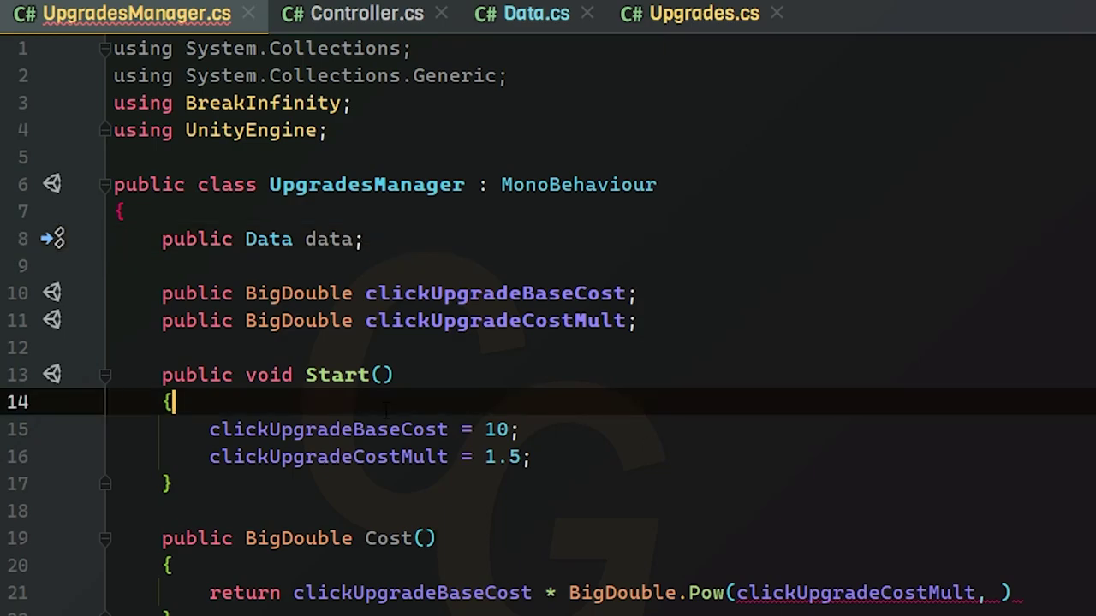
left_click(333, 194)
key("Down")
key("Return")
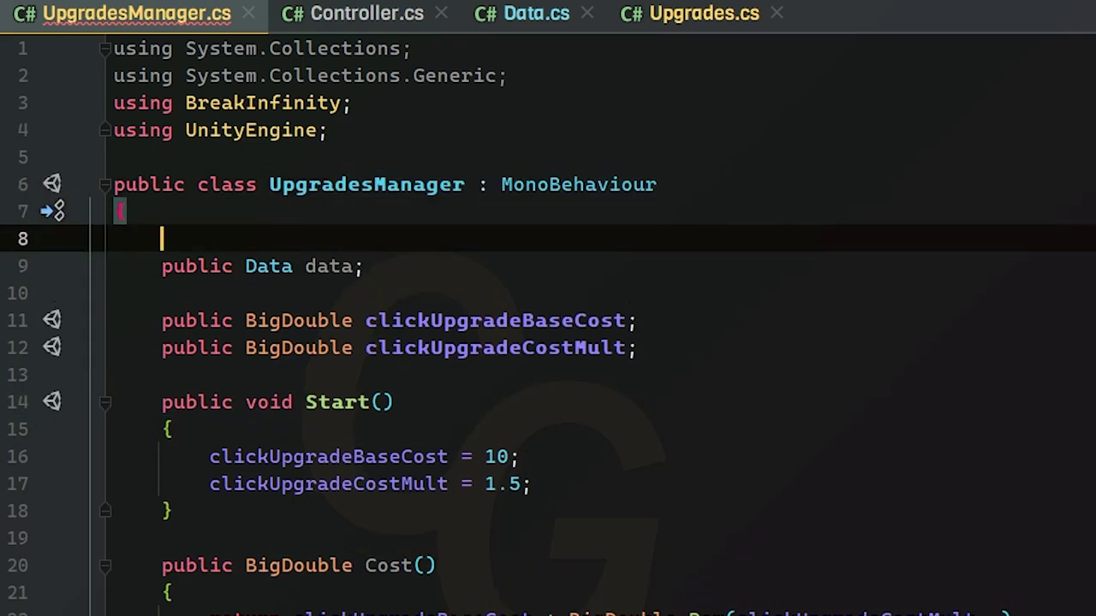
type("public")
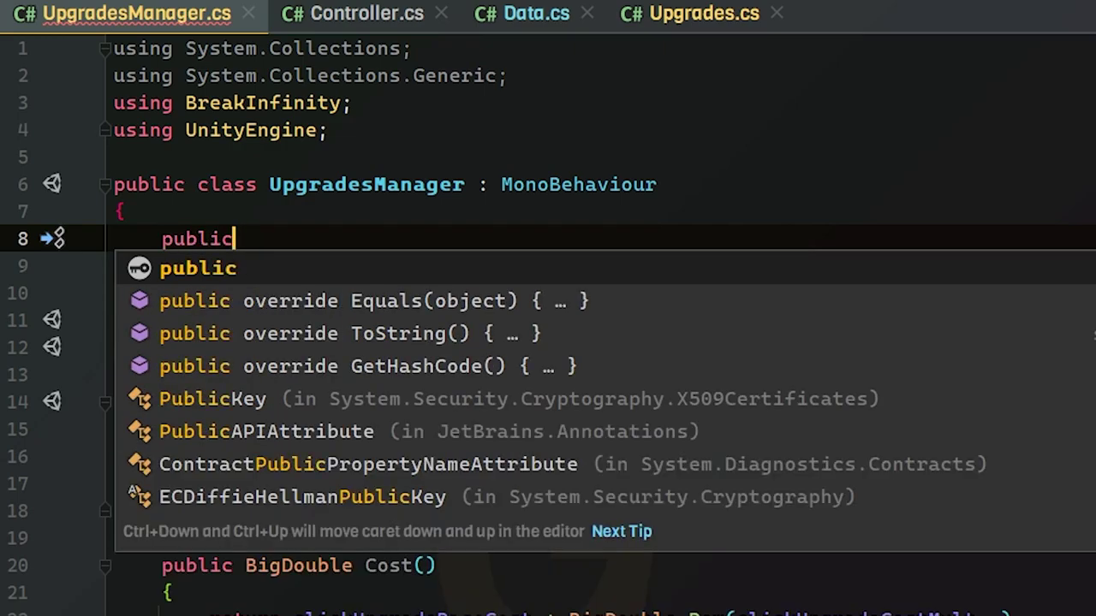
type(" Con")
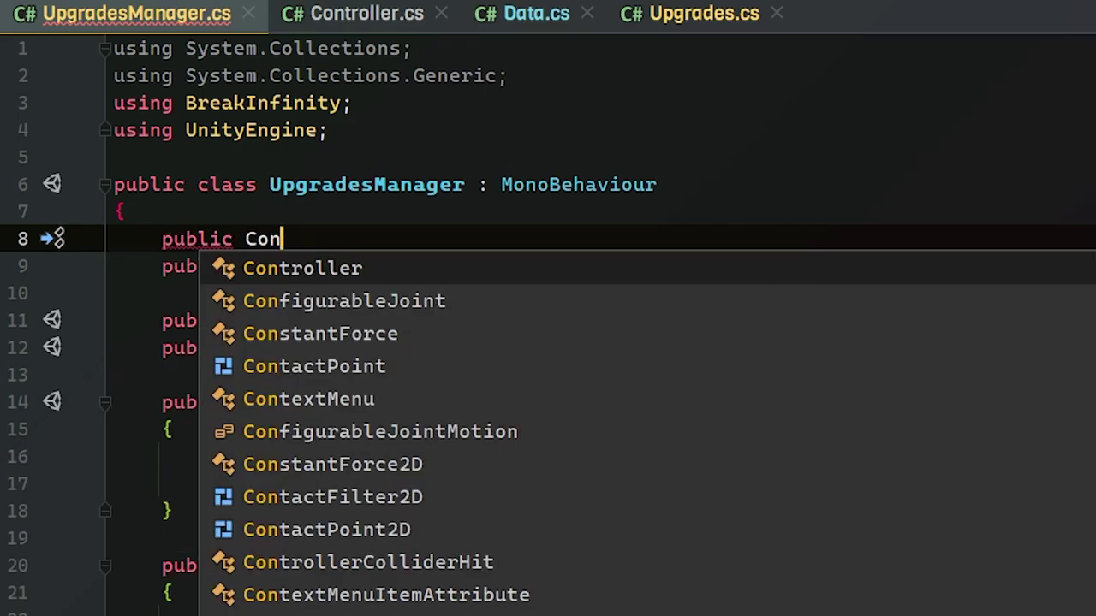
key("Return")
type("co")
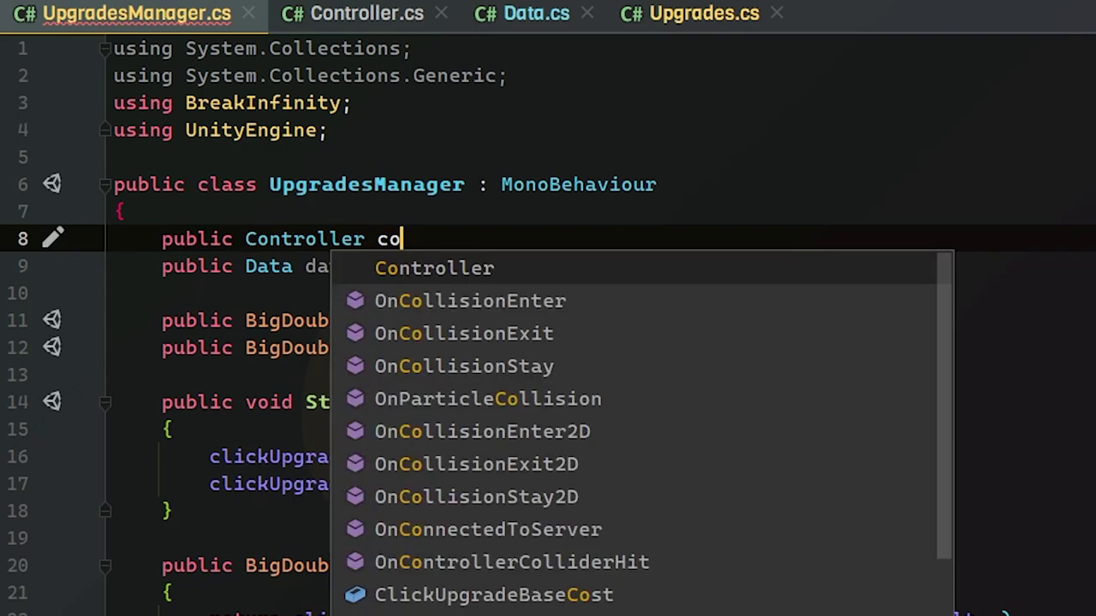
type("n")
key("Return")
key("ctrl+z")
type("t")
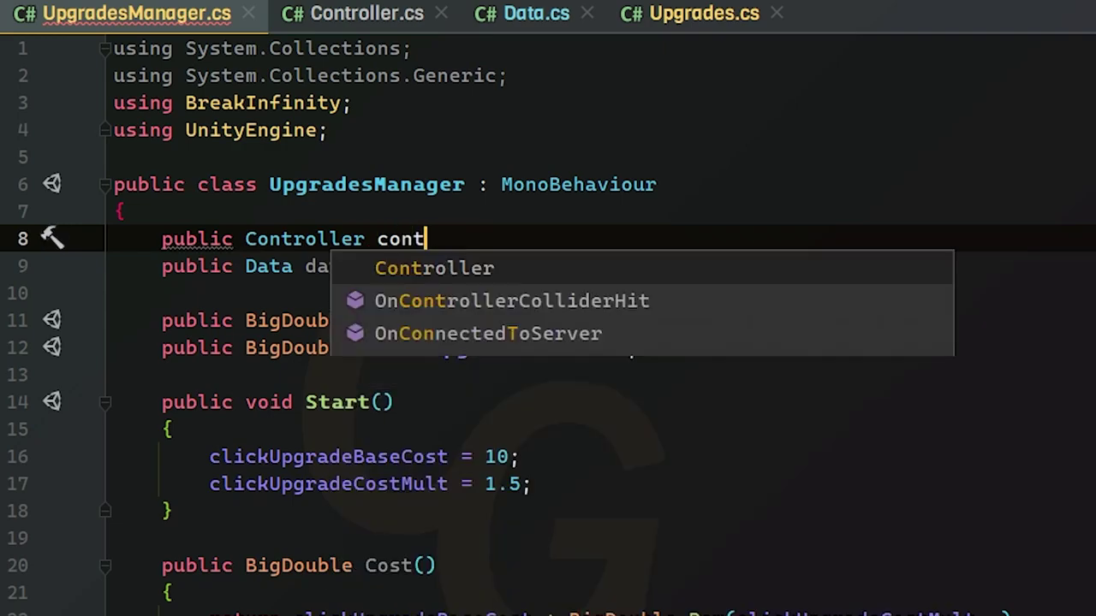
type("roller;")
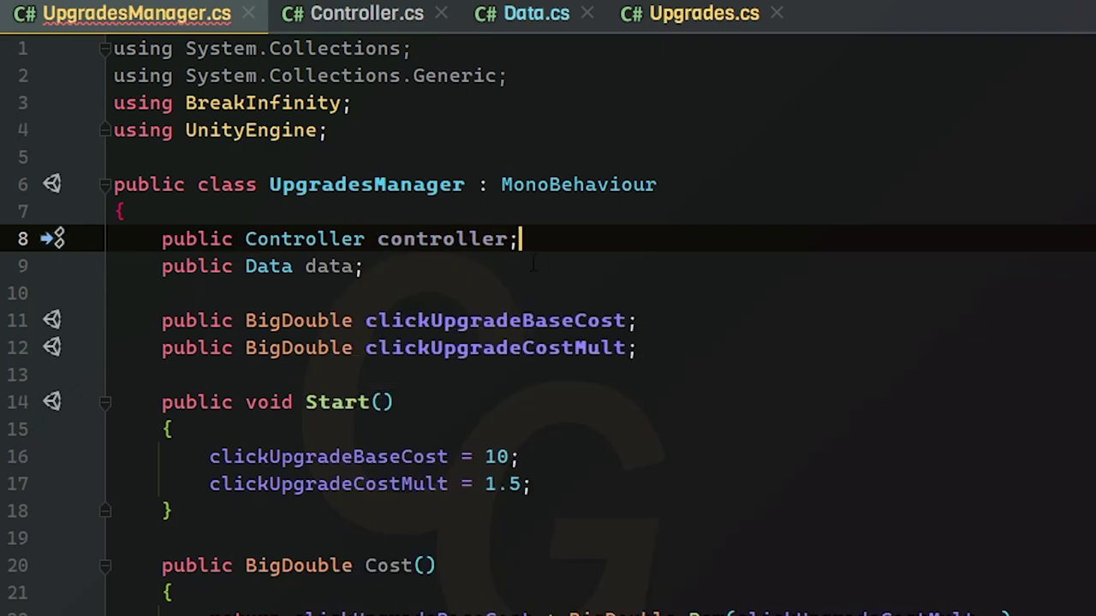
- Add 'data = controller.data;' at the top of Start()
left_click(175, 429)
key("Return")
type("dat")
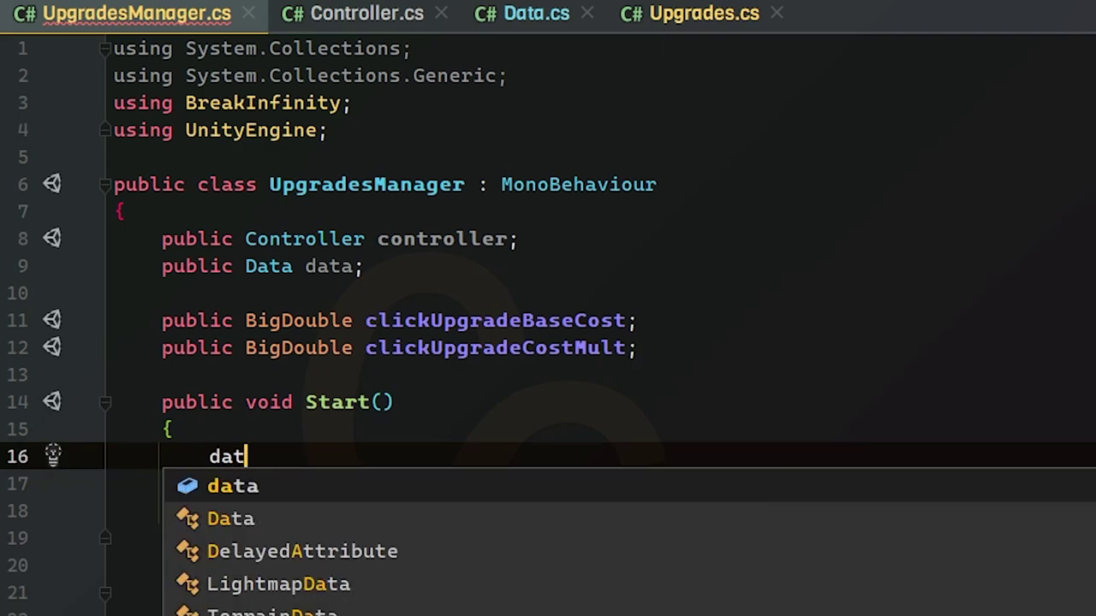
type("a  =")
key("BackSpace")
key("BackSpace")
type("= ")
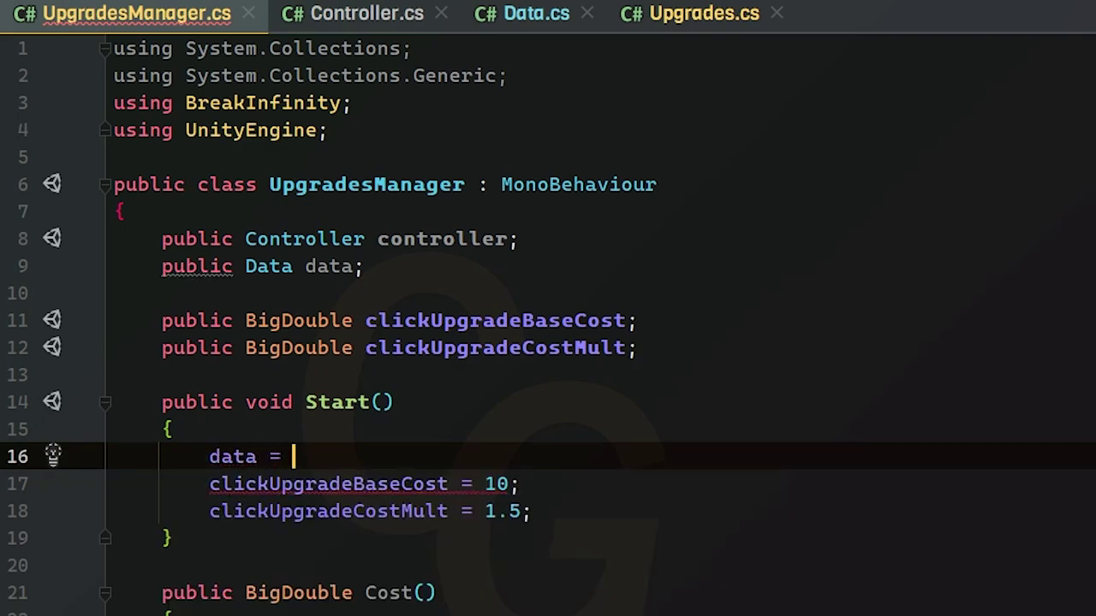
type("controller.")
key("Return")
type(";")
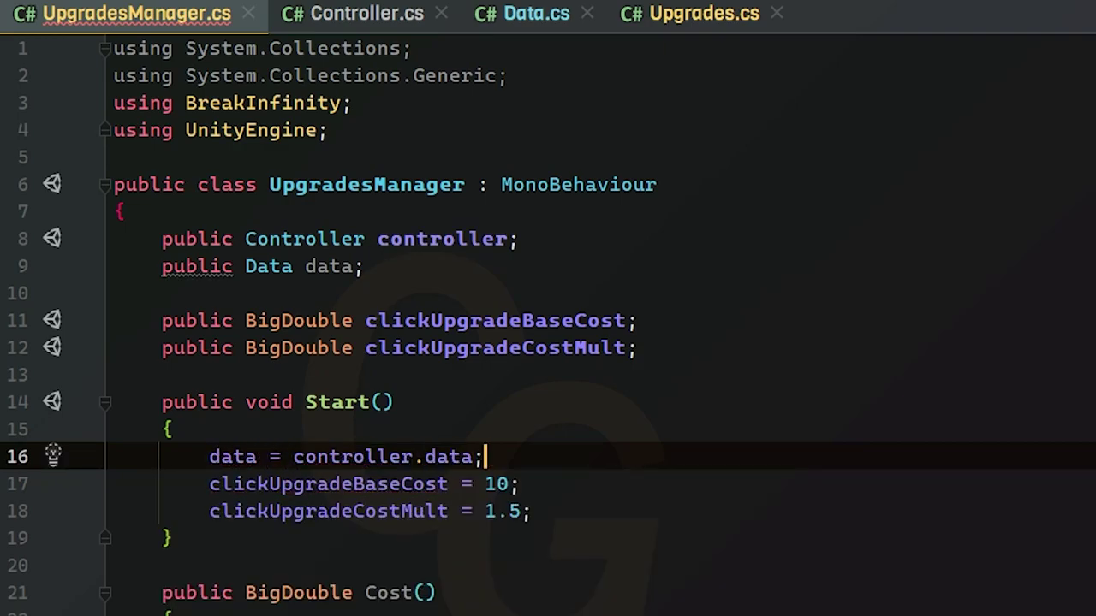
key("Home")
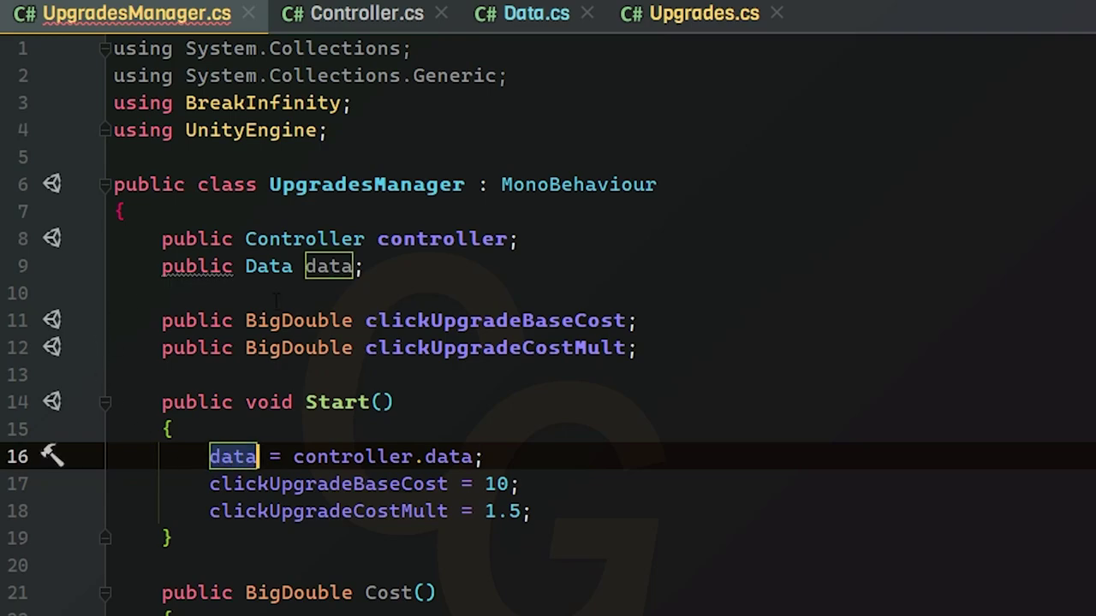
- After checking Controller.cs, delete the redundant Data field and select the data assignment
left_click(280, 266)
left_click(409, 456)
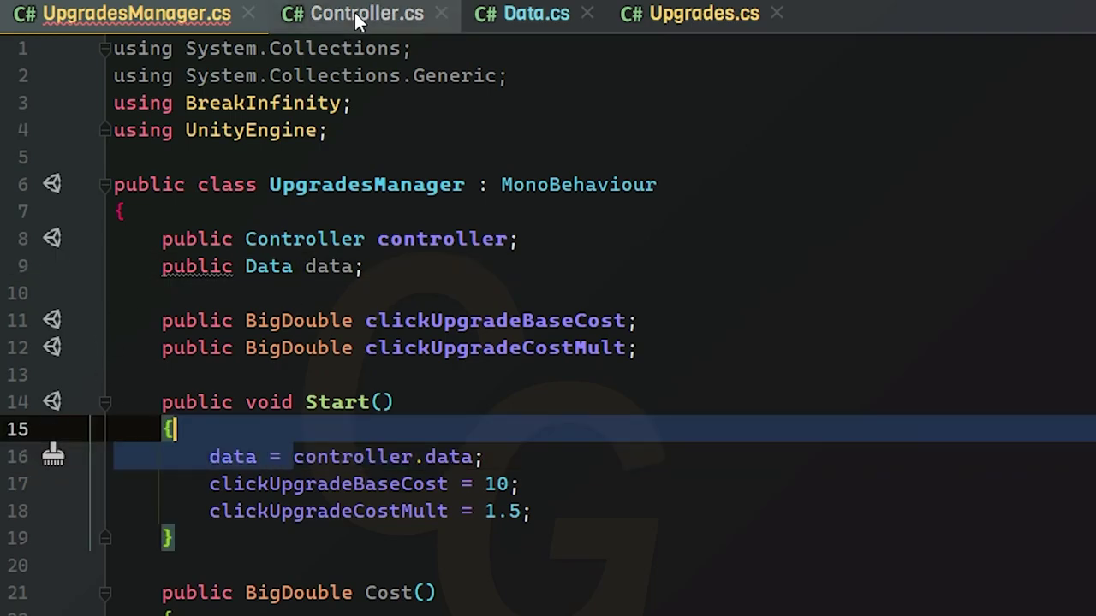
left_click(362, 13)
left_click_drag(363, 157, 163, 157)
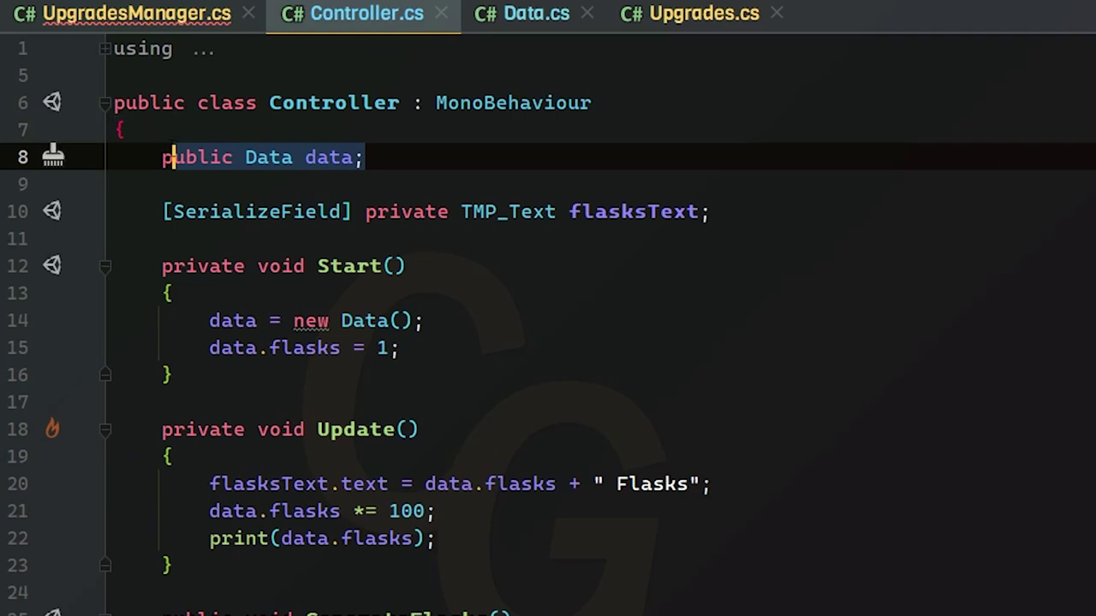
left_click(156, 19)
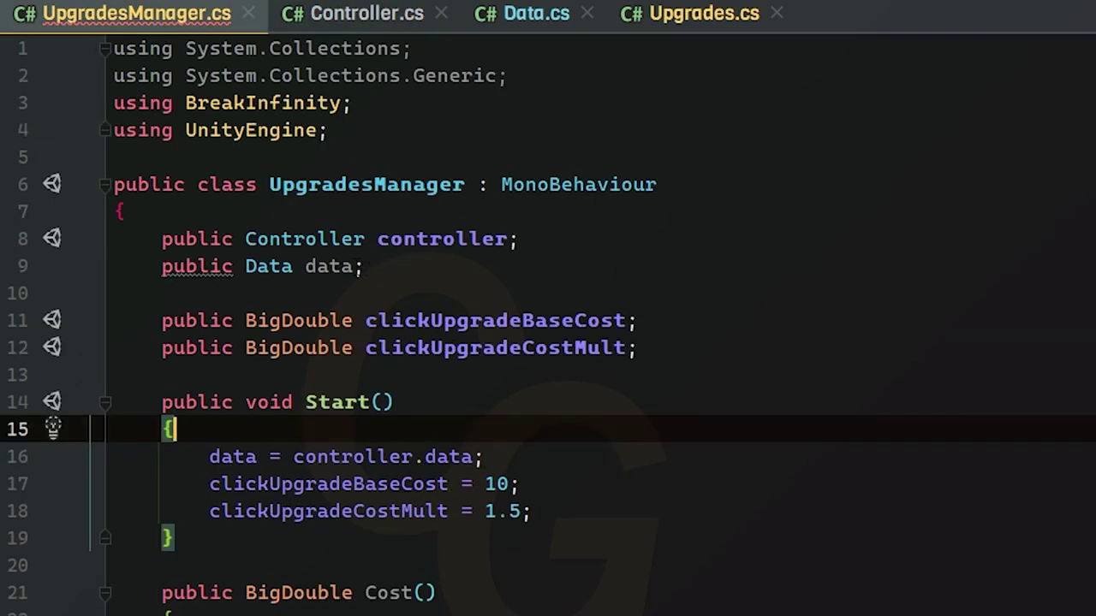
left_click_drag(368, 266, 542, 239)
key("BackSpace")
left_click_drag(488, 430, 501, 402)
- Delete the data assignment and use controller.data.clickUpgradeLevel as Pow's exponent in Cost()
key("BackSpace")
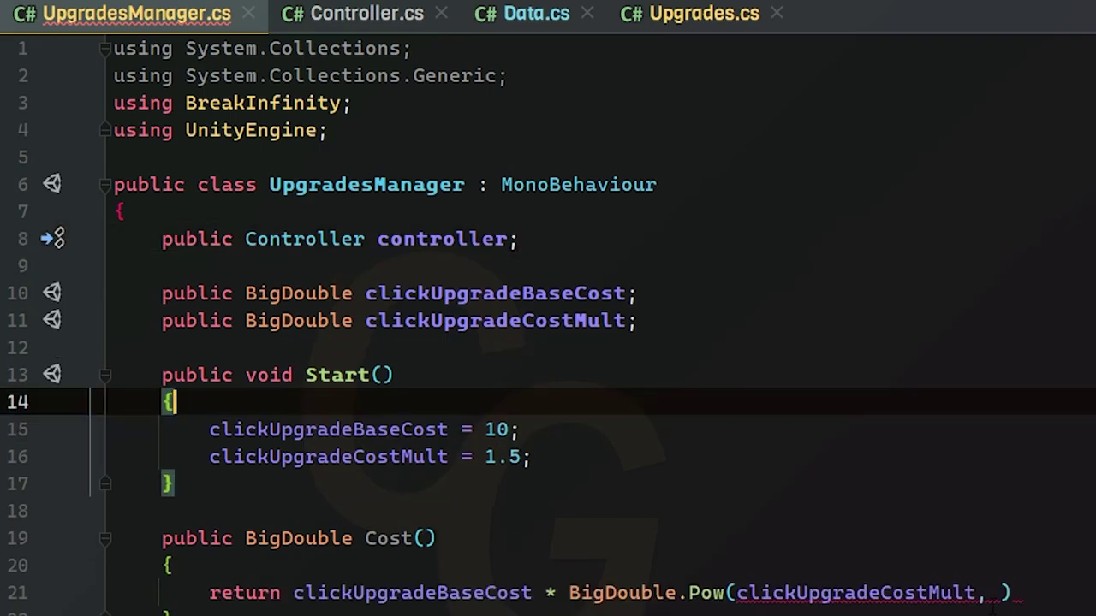
left_click(998, 593)
type("controll")
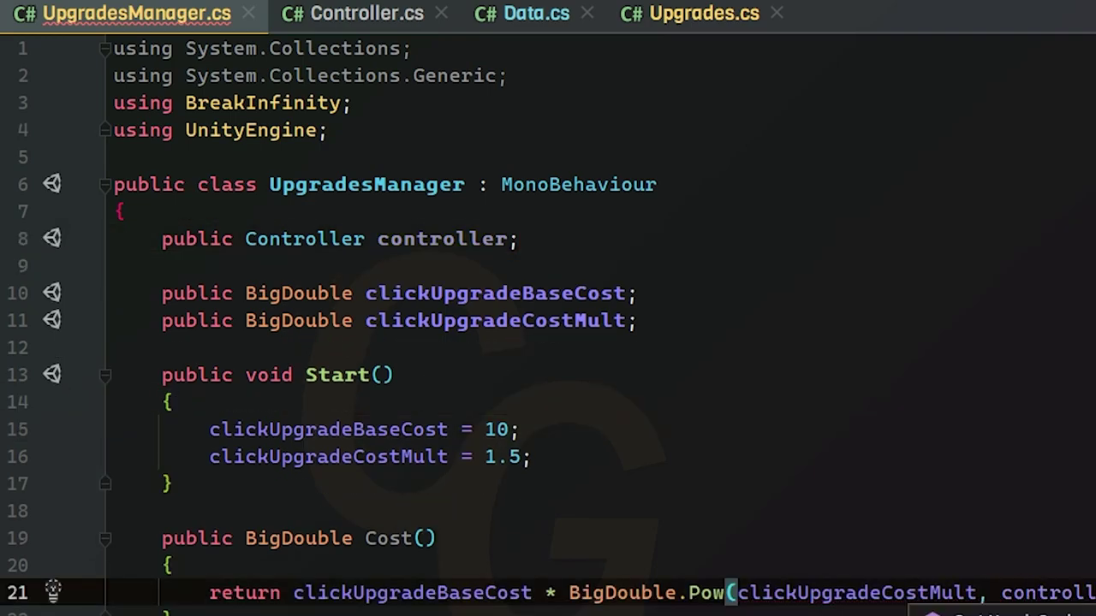
type("er.data.leve")
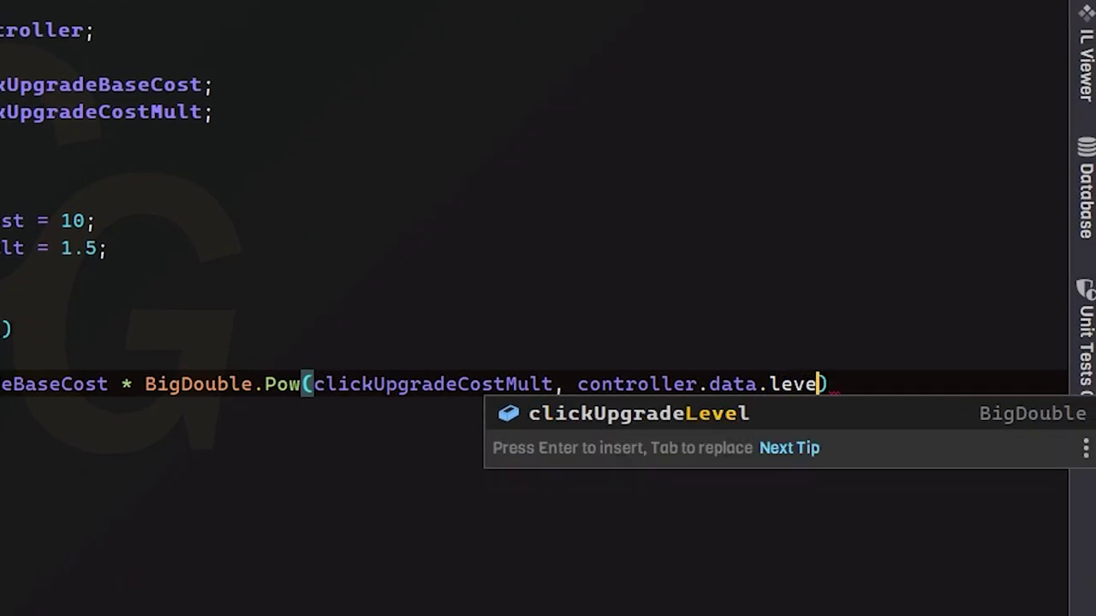
key("Return")
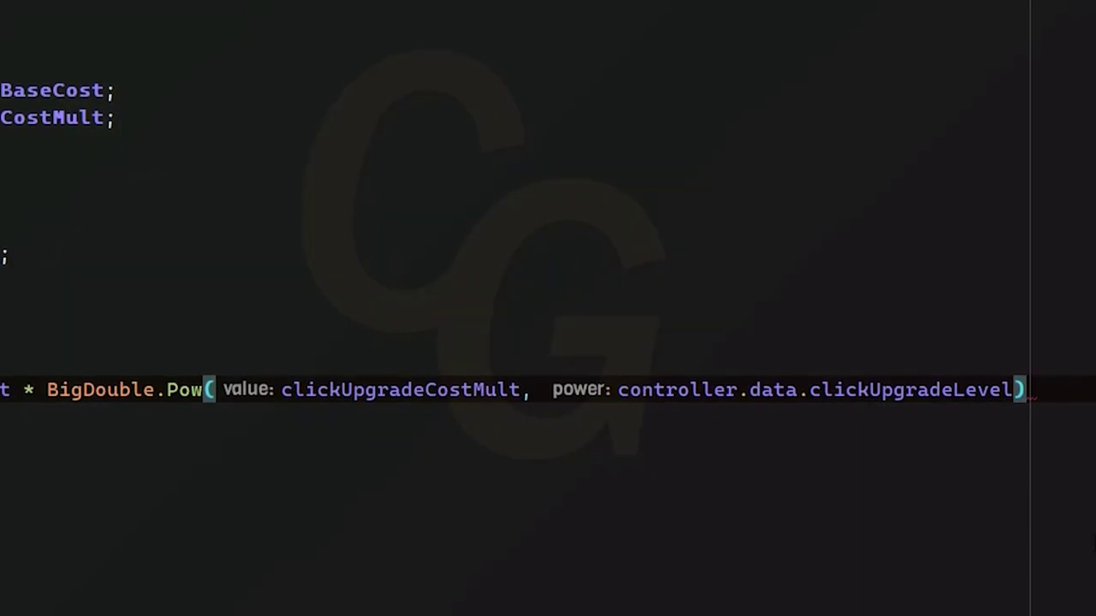
type(";")
left_click(514, 361)
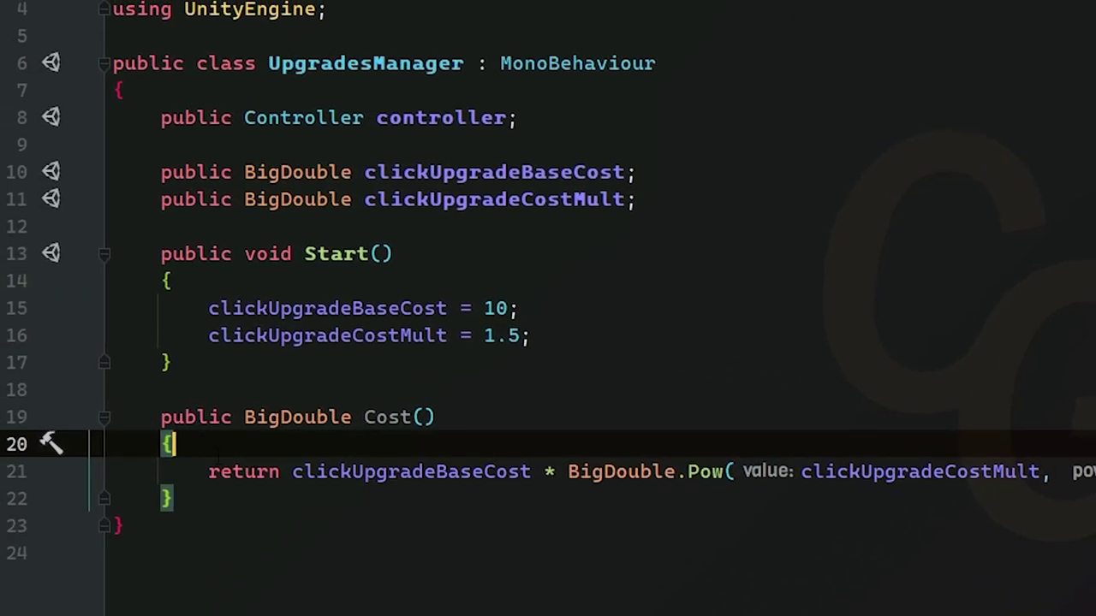
- Copy the returned cost expression from Cost()'s return line
left_click(208, 472)
key("shift+End")
key("End")
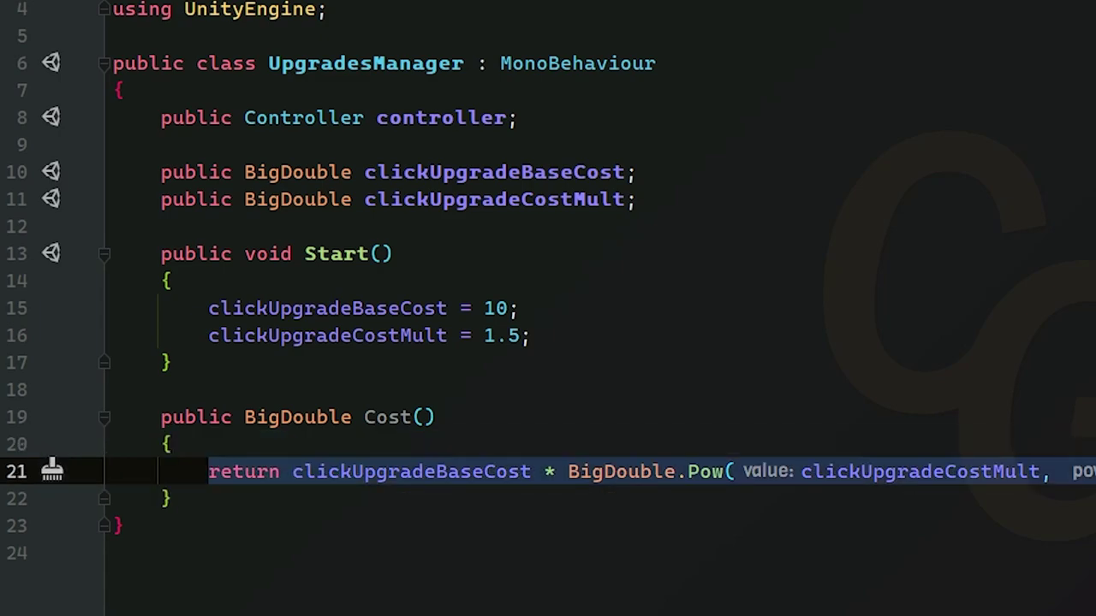
key("Up")
key("Down")
key("ctrl+shift+Left")
key("ctrl+shift+Left")
key("ctrl+c")
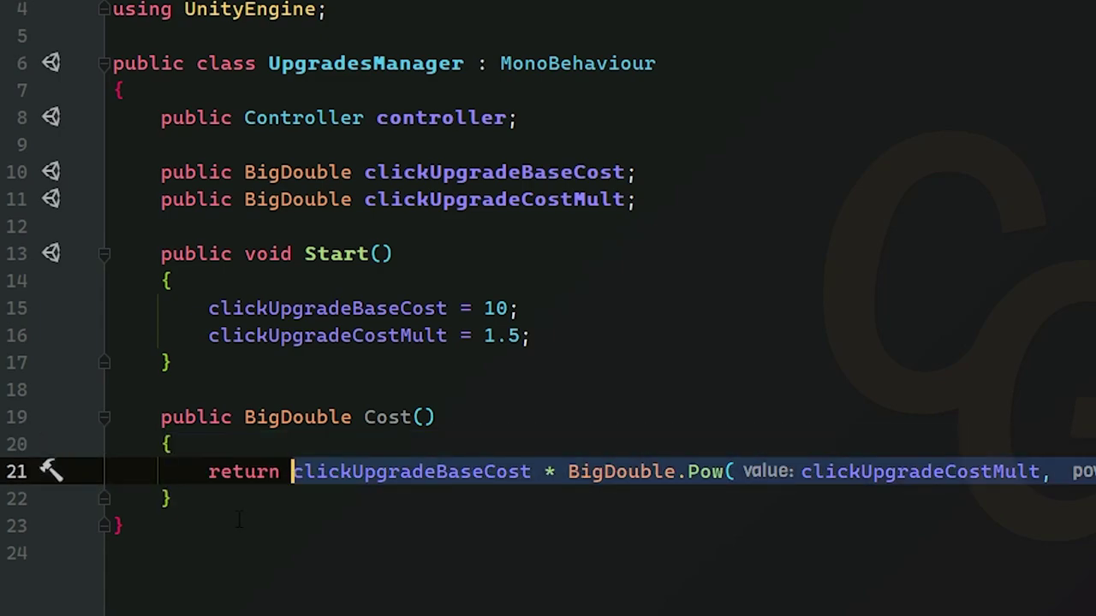
- Replace Cost()'s braced body with '=>' followed by the pasted expression
left_click_drag(240, 505, 494, 420)
key("BackSpace")
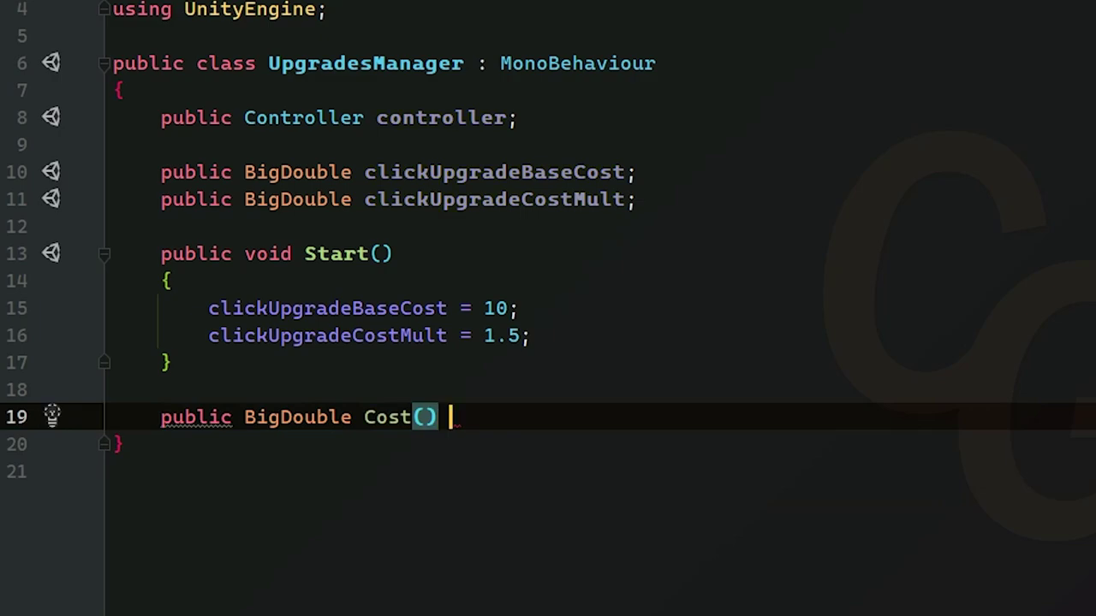
type("=>")
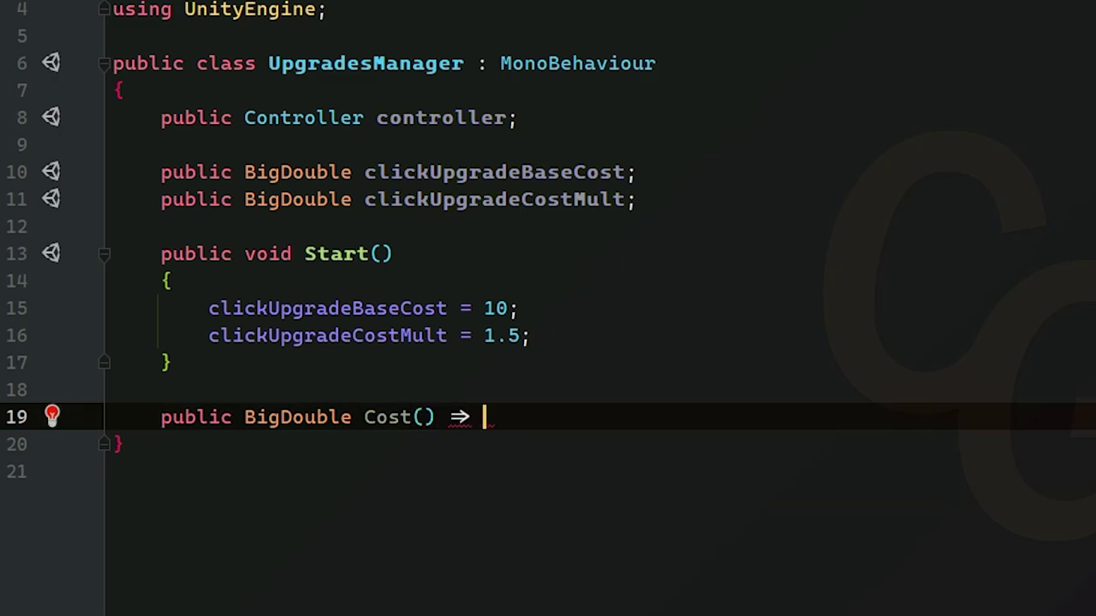
key("ctrl+v")
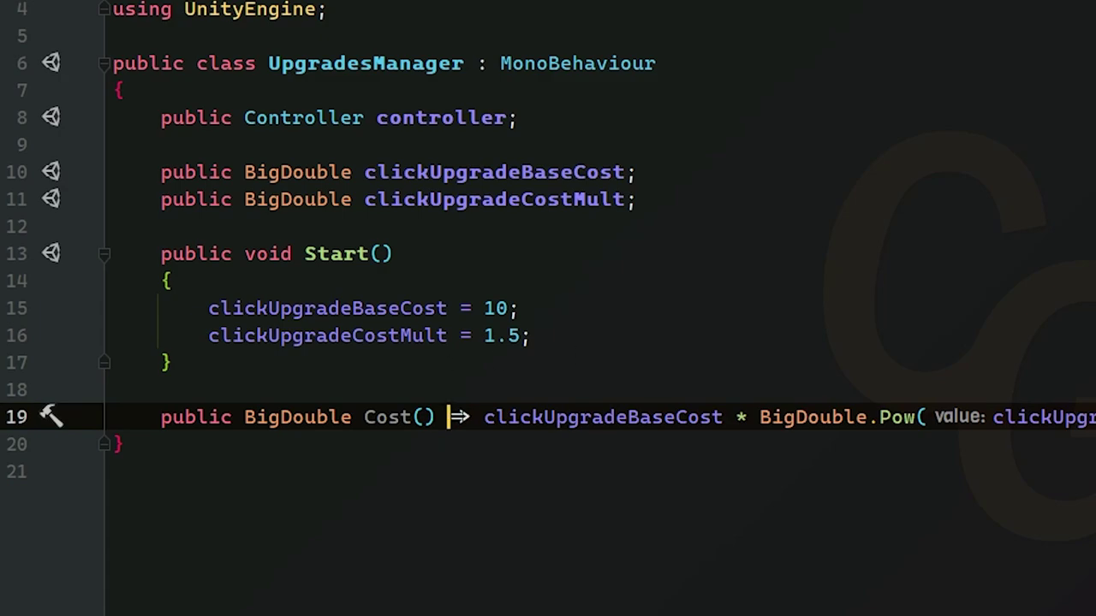
key("Right")
key("Right")
key("shift+Down")
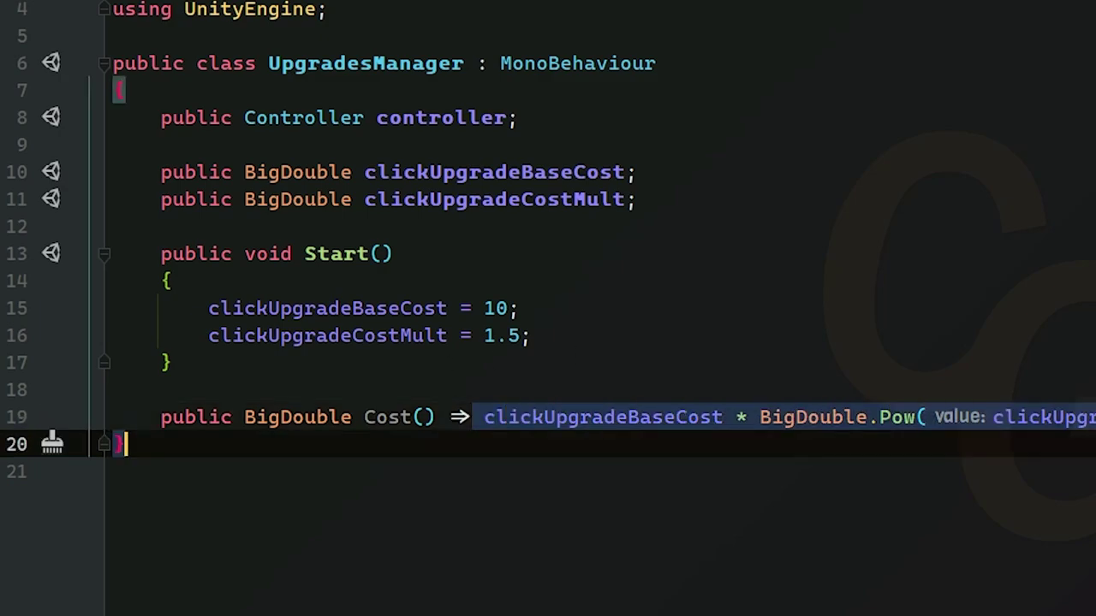
key("shift+Left")
key("Right")
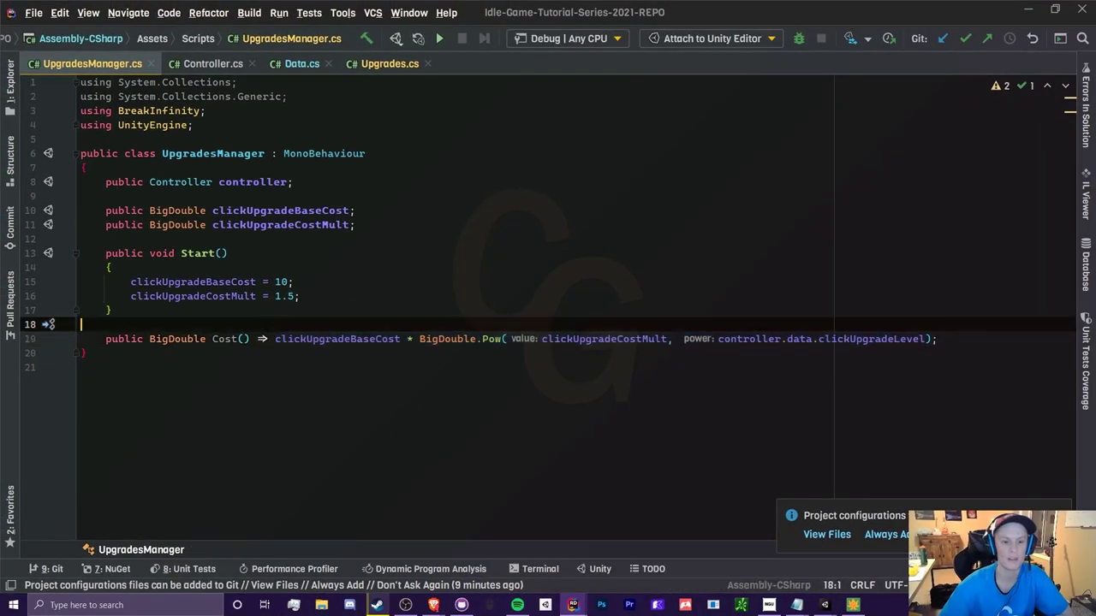
- Review the finished UpgradesManager code, then switch to Unity to recompile the scripts
left_click(245, 339)
left_click(299, 296)
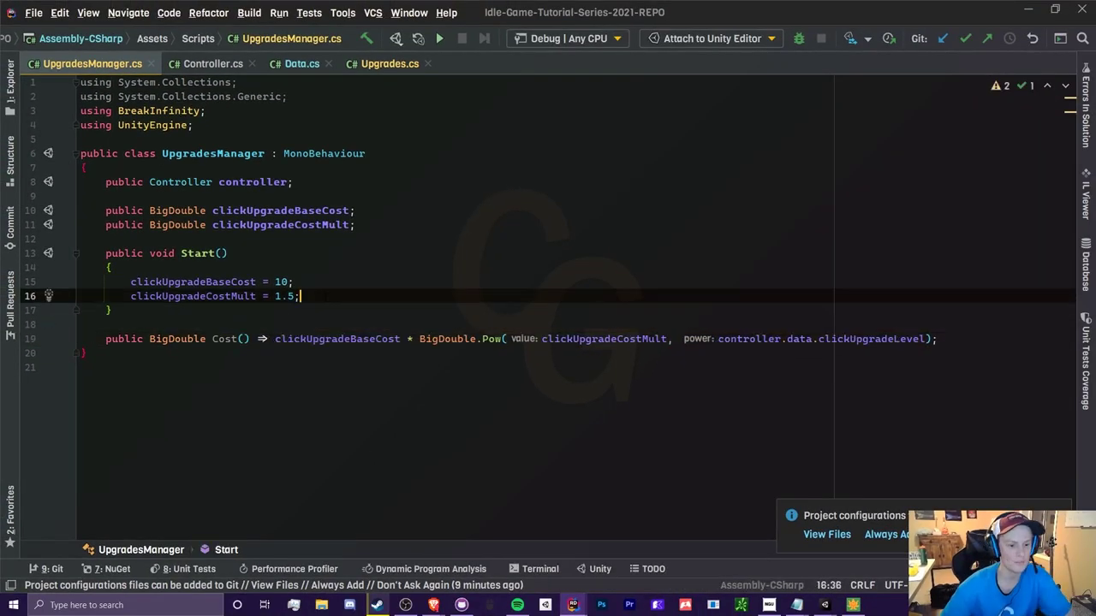
left_click_drag(212, 339, 255, 339)
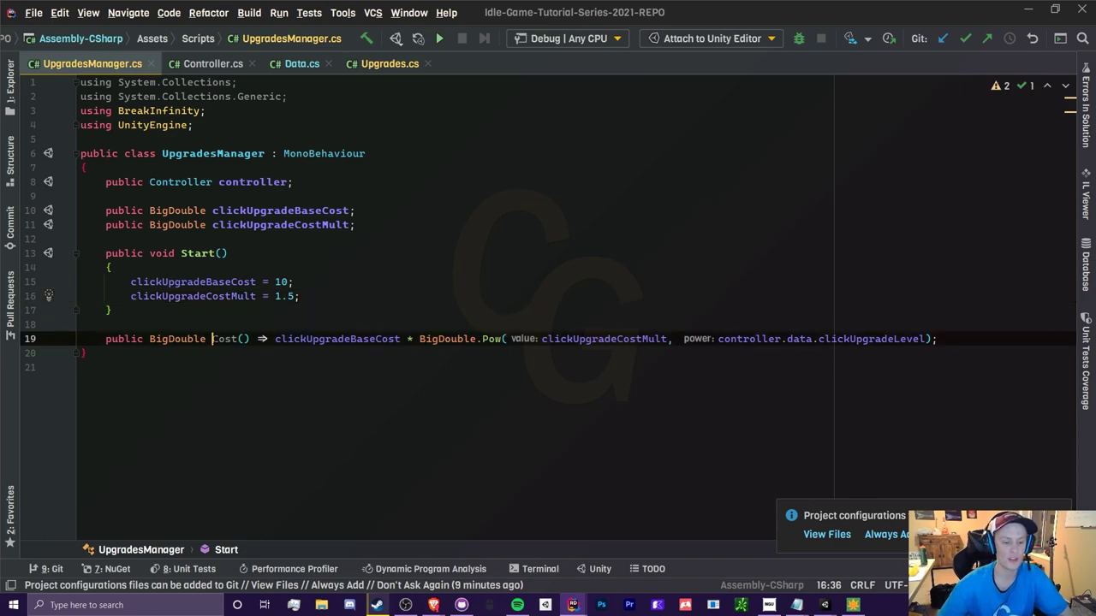
left_click(229, 253)
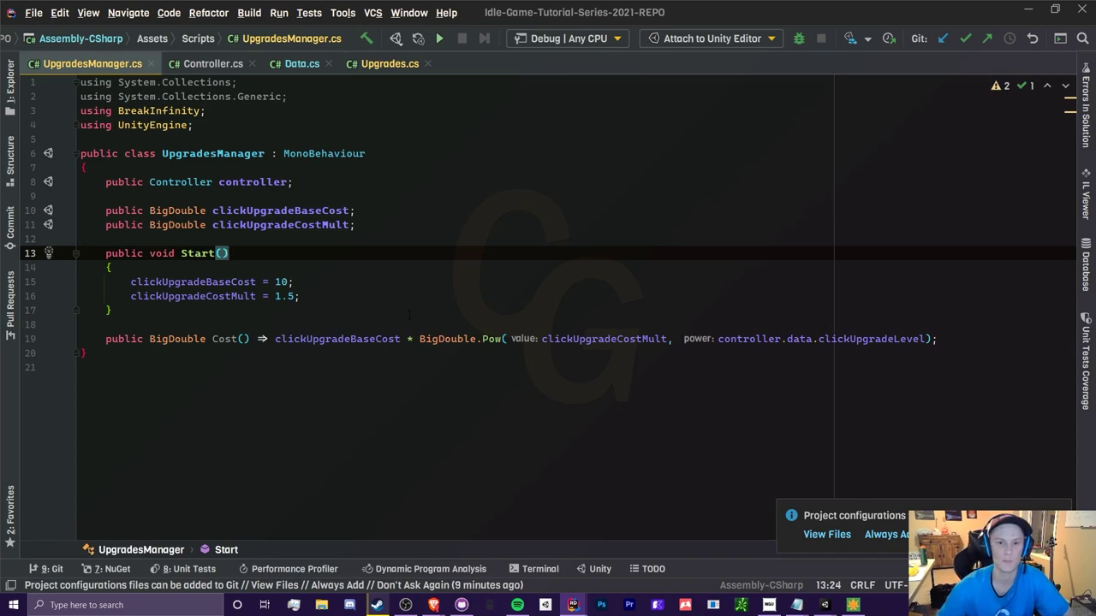
left_click(321, 294)
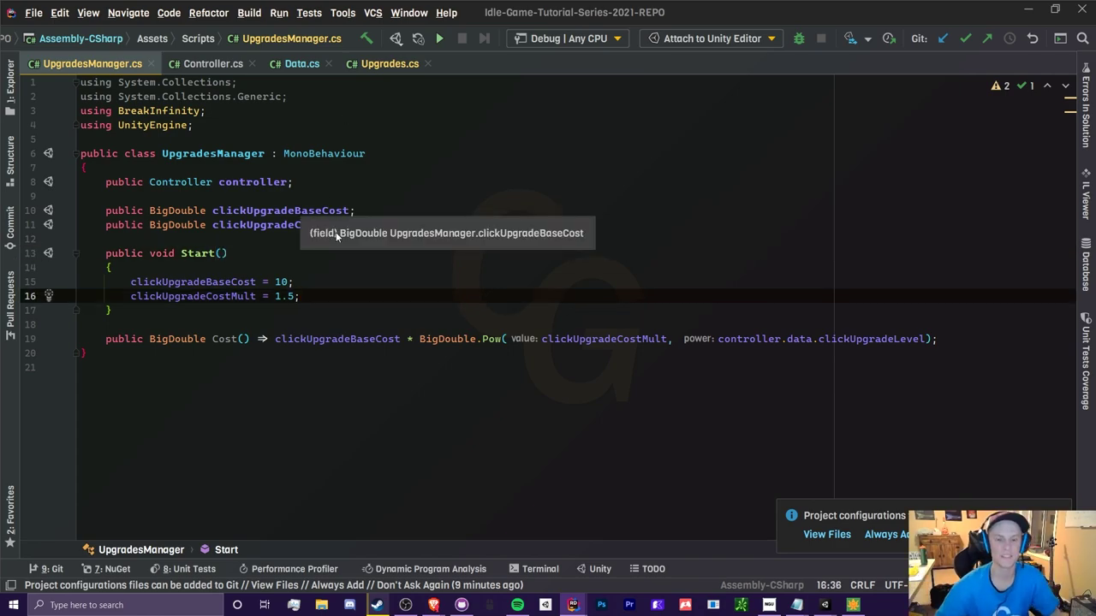
key("alt+Tab")
left_click(84, 352)
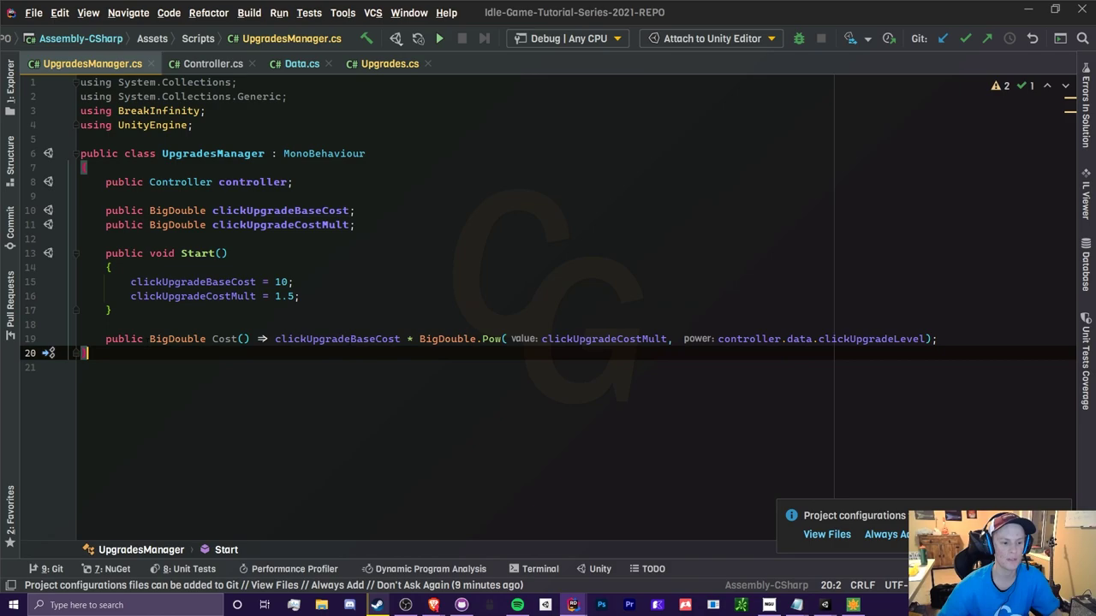
key("alt+Tab")
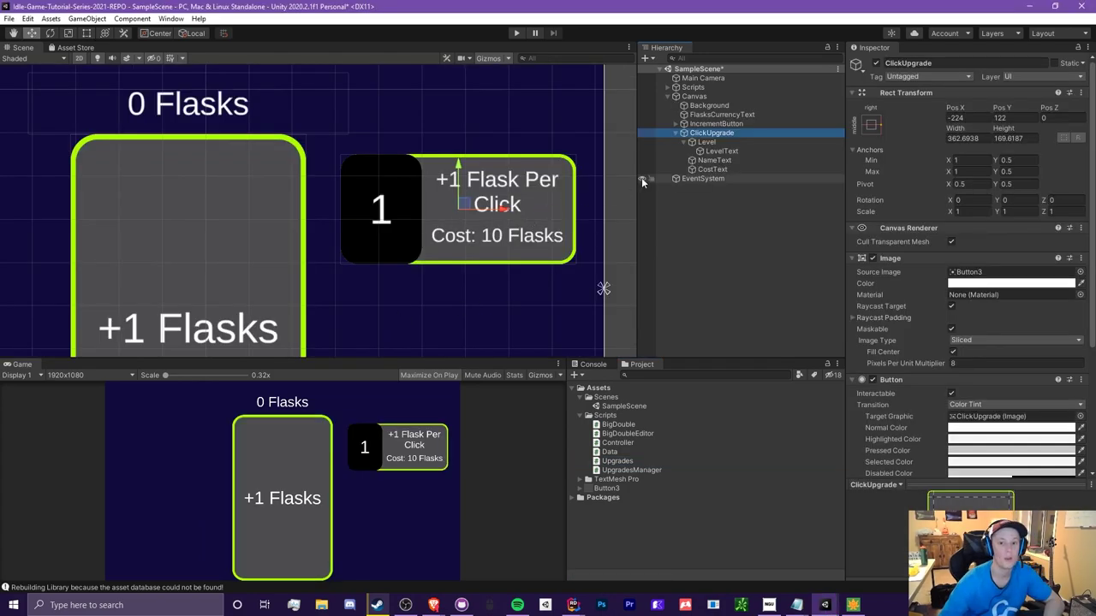
- Remove the GenerateFlasks action from ClickUpgrade's On Click list
scroll(428, 213, "up", 3)
middle_click_drag(505, 208, 468, 201)
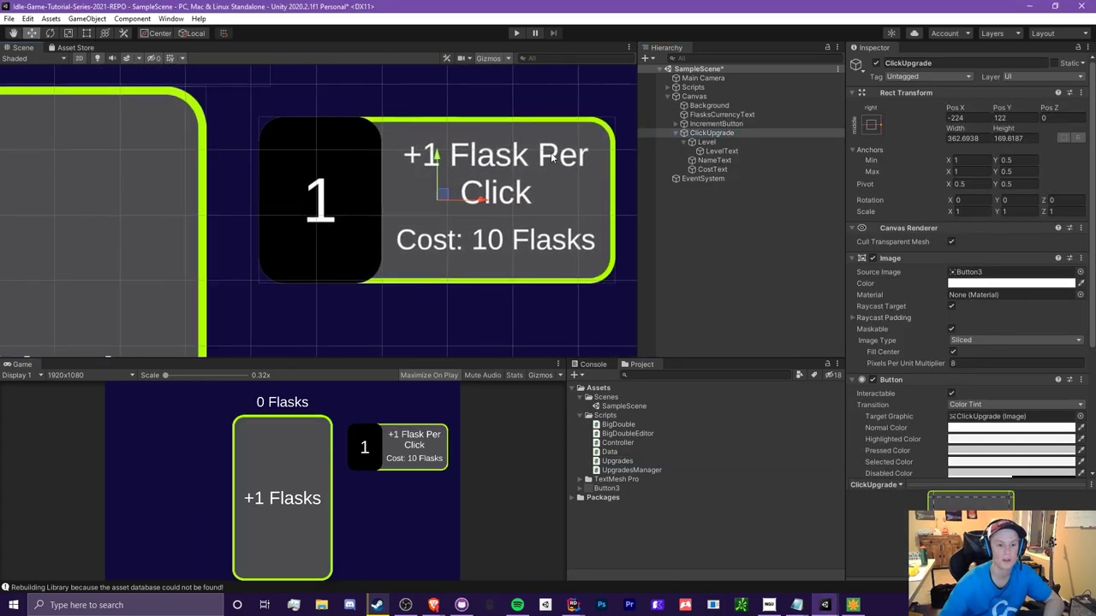
scroll(968, 381, "down", 5)
scroll(114, 202, "down", 3)
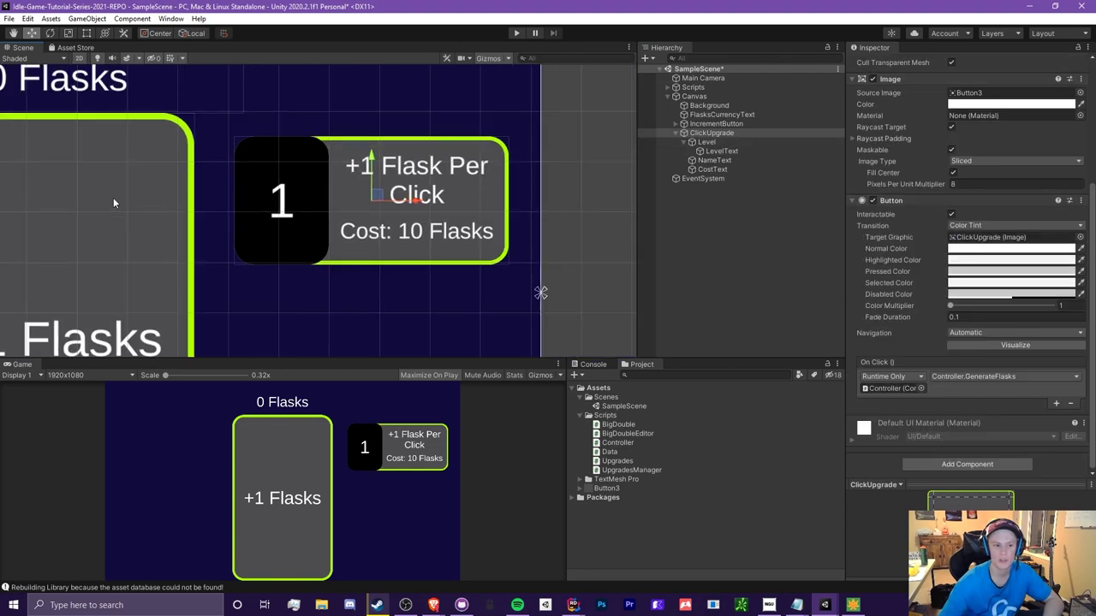
scroll(244, 168, "up", 1)
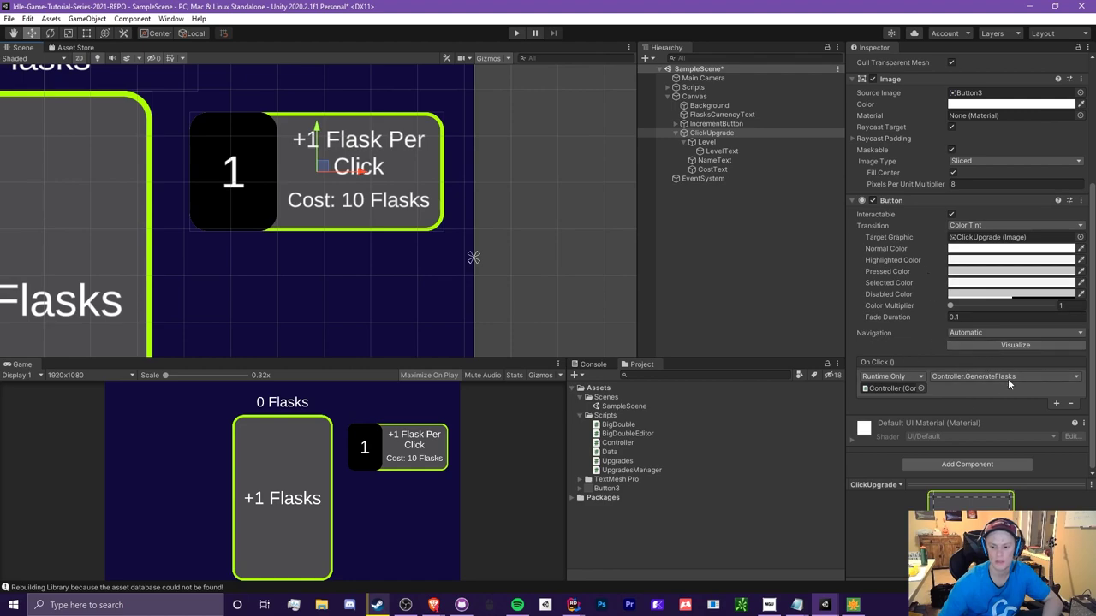
left_click(1074, 407)
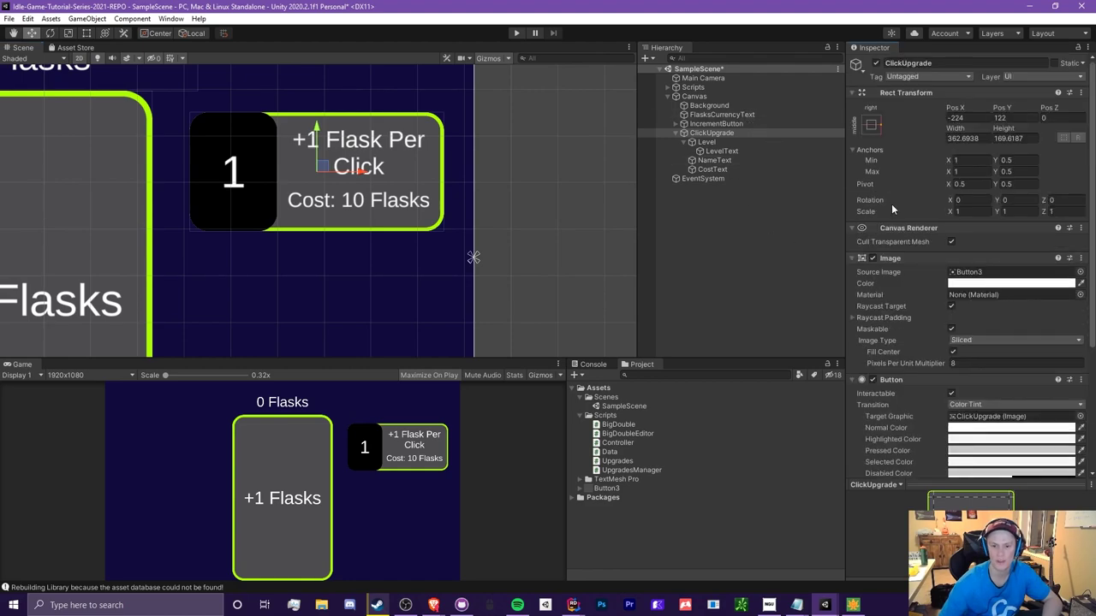
- Anchor the Level box to the middle left
left_click(707, 141)
scroll(555, 170, "up", 2)
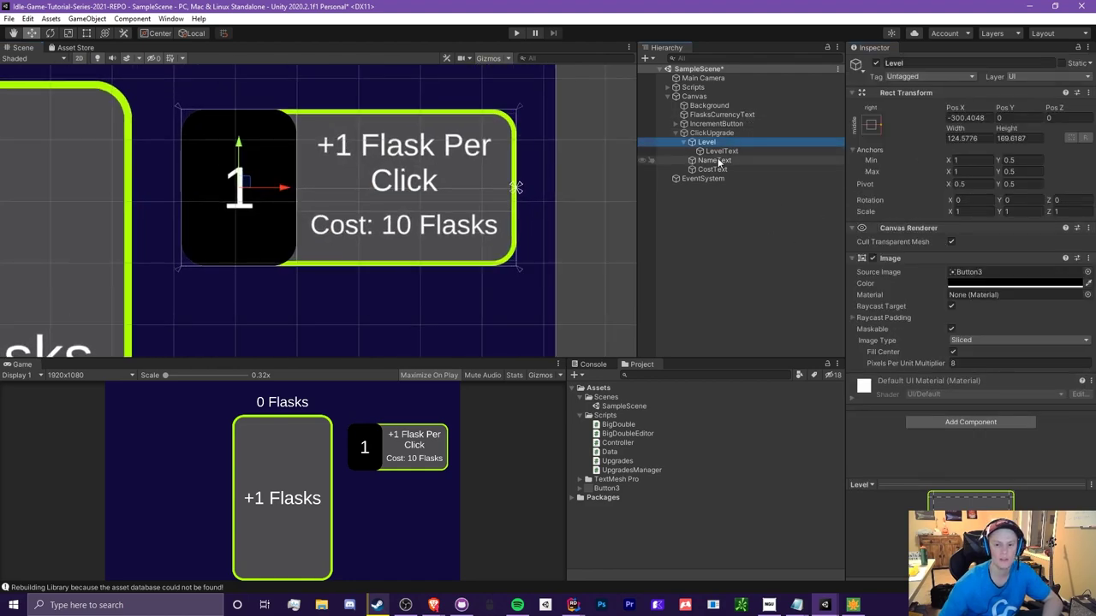
left_click(873, 125)
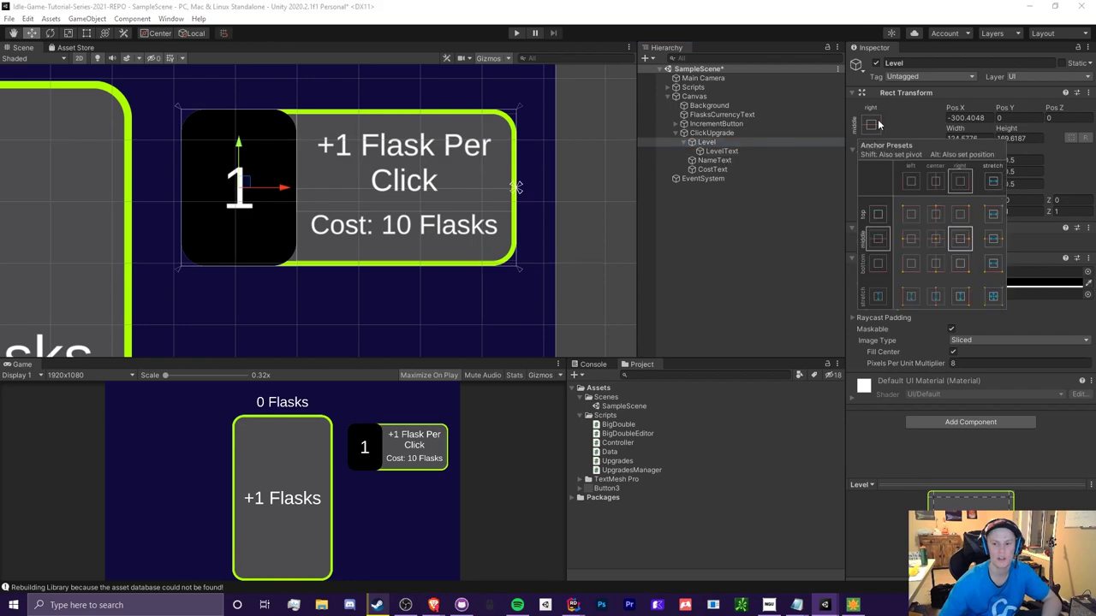
left_click(909, 242)
- Anchor NameText and CostText together to the middle right
left_click(737, 150)
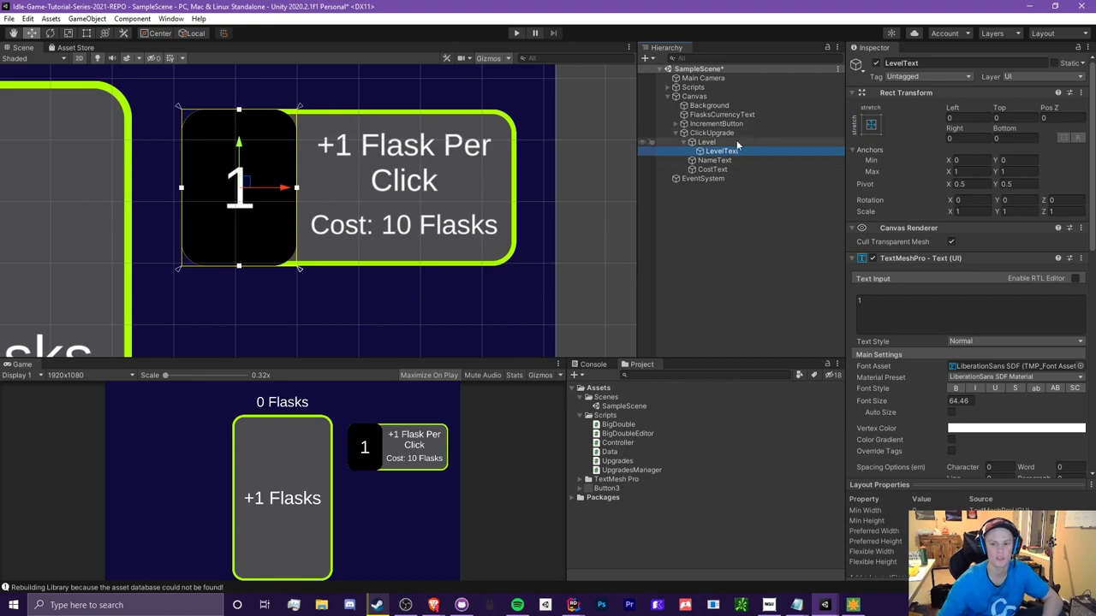
left_click(716, 160)
left_click(721, 170)
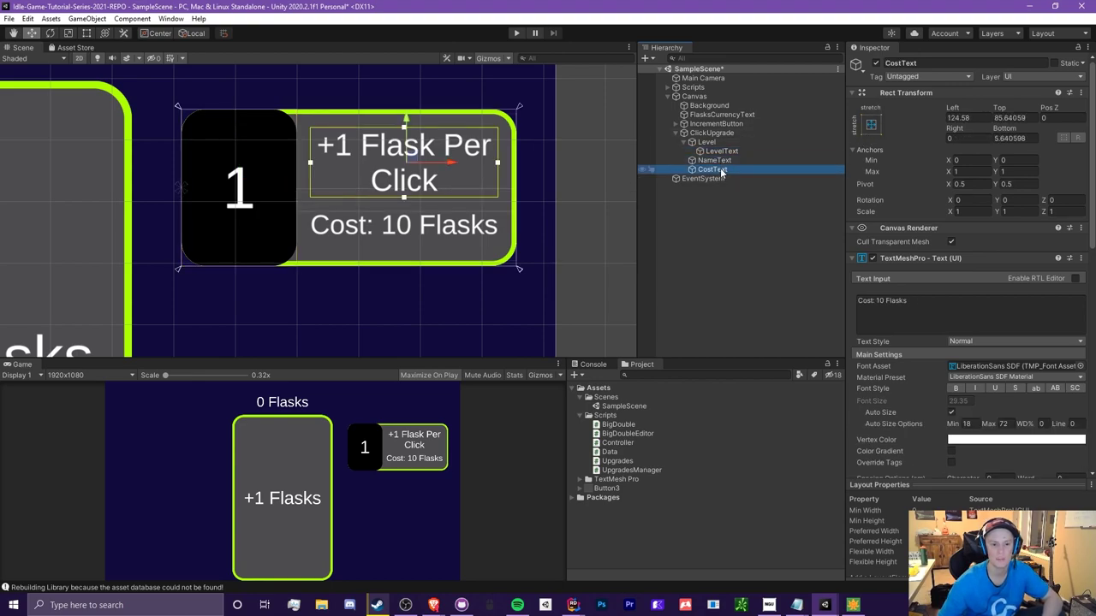
left_click(714, 160, "ctrl")
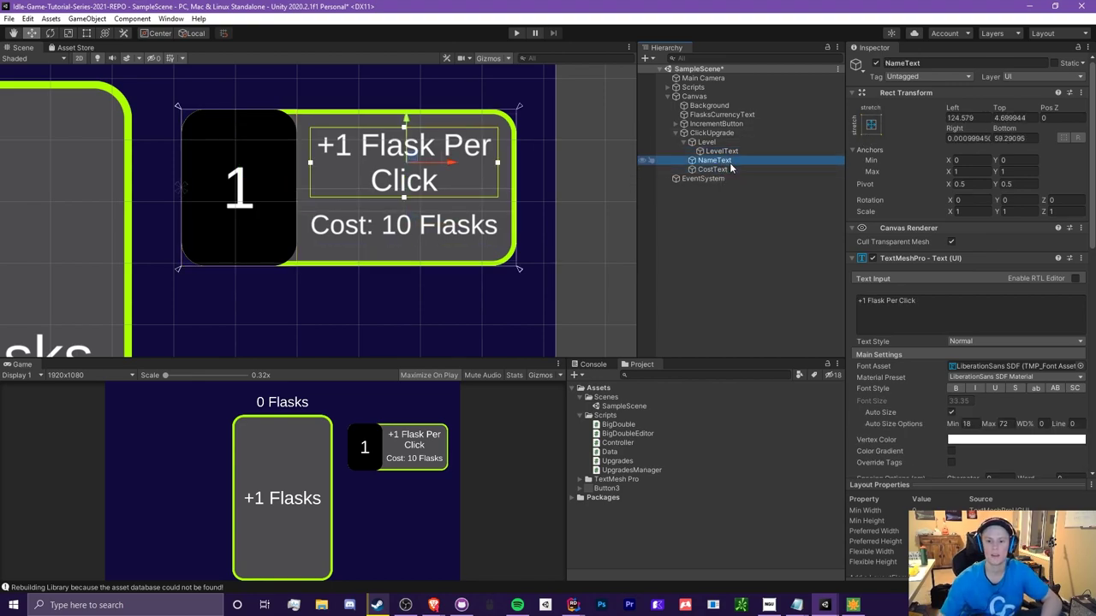
left_click(870, 125)
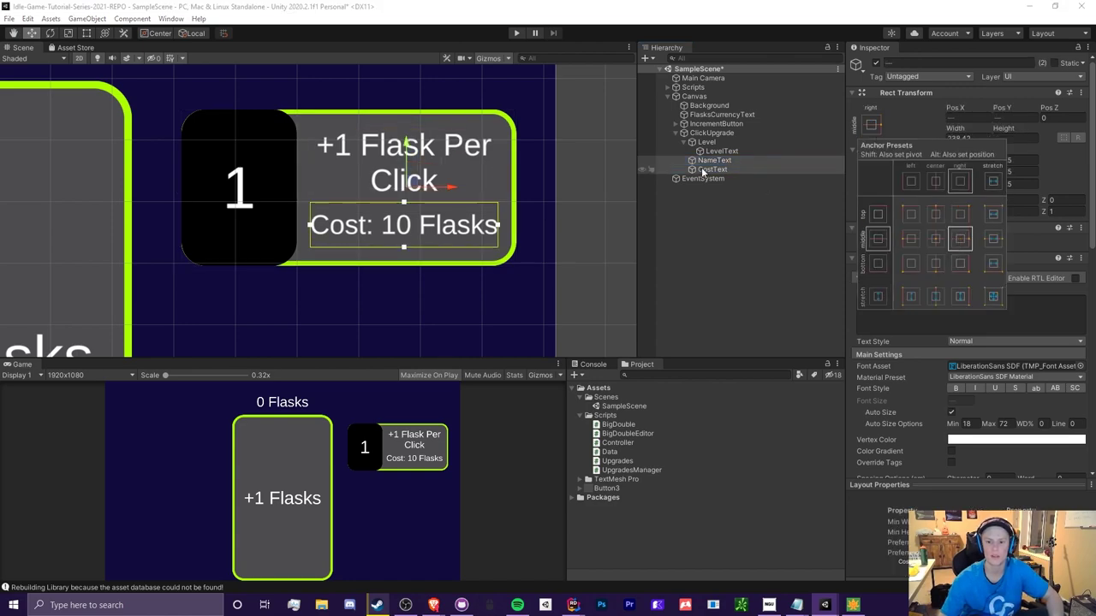
left_click(715, 133)
scroll(428, 188, "down", 2)
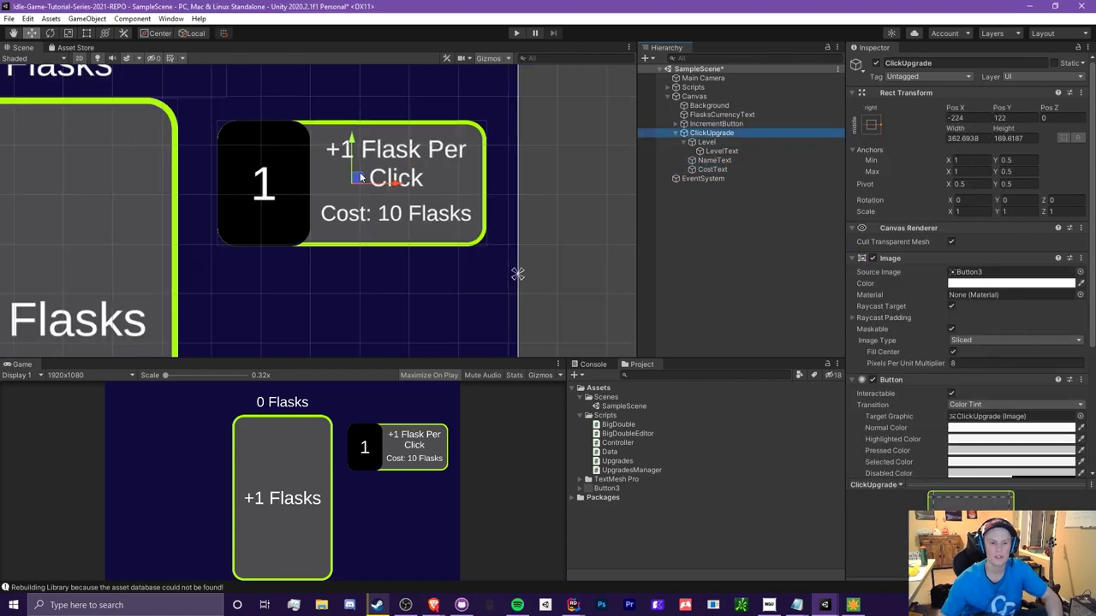
scroll(426, 193, "down", 3)
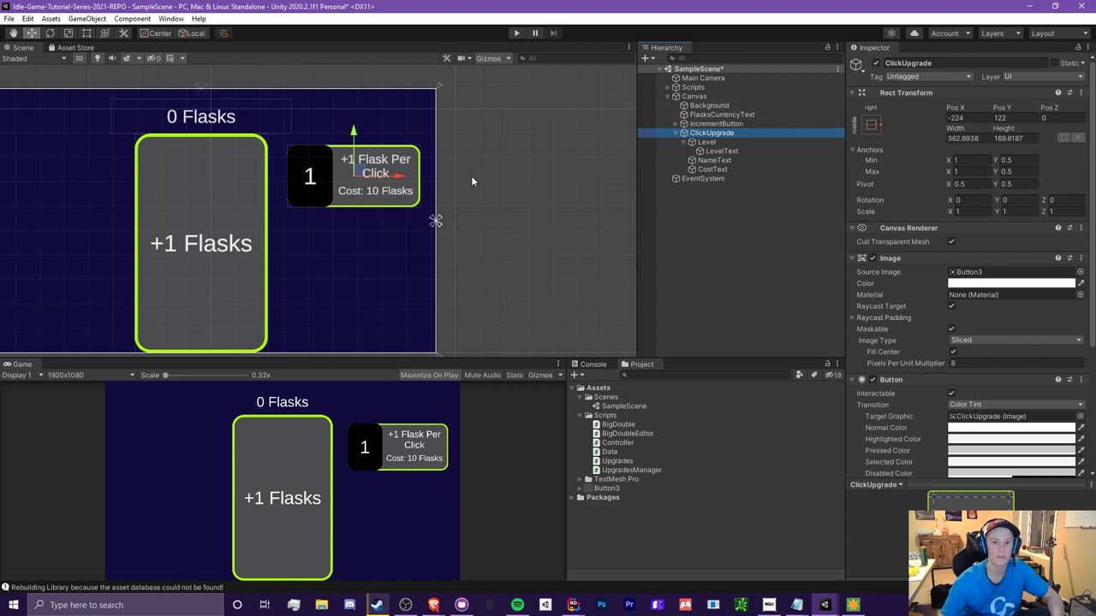
scroll(399, 142, "up", 1)
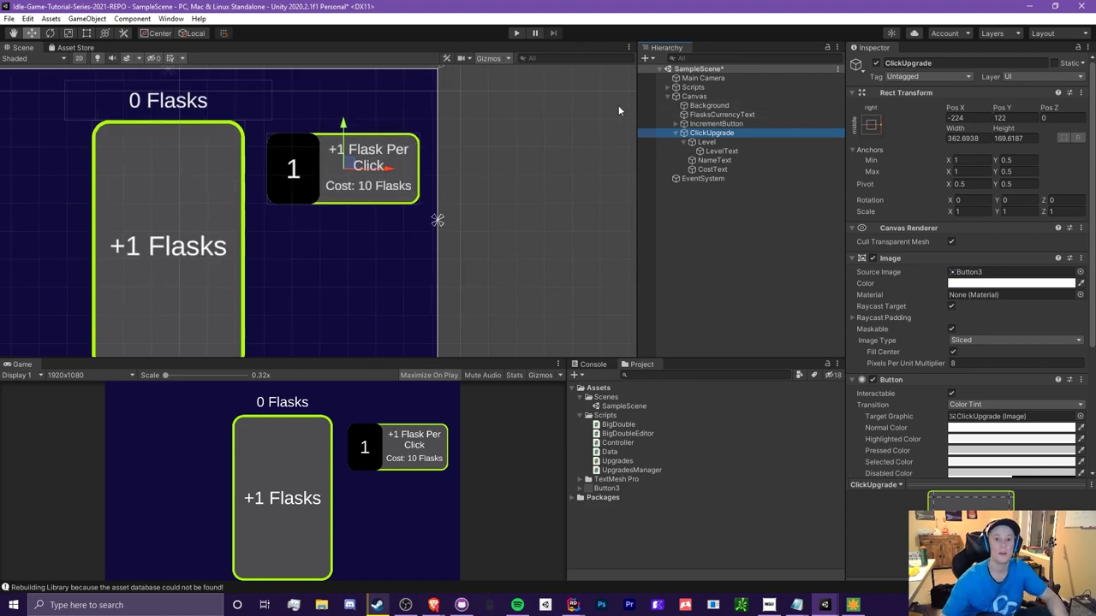
scroll(961, 360, "down", 5)
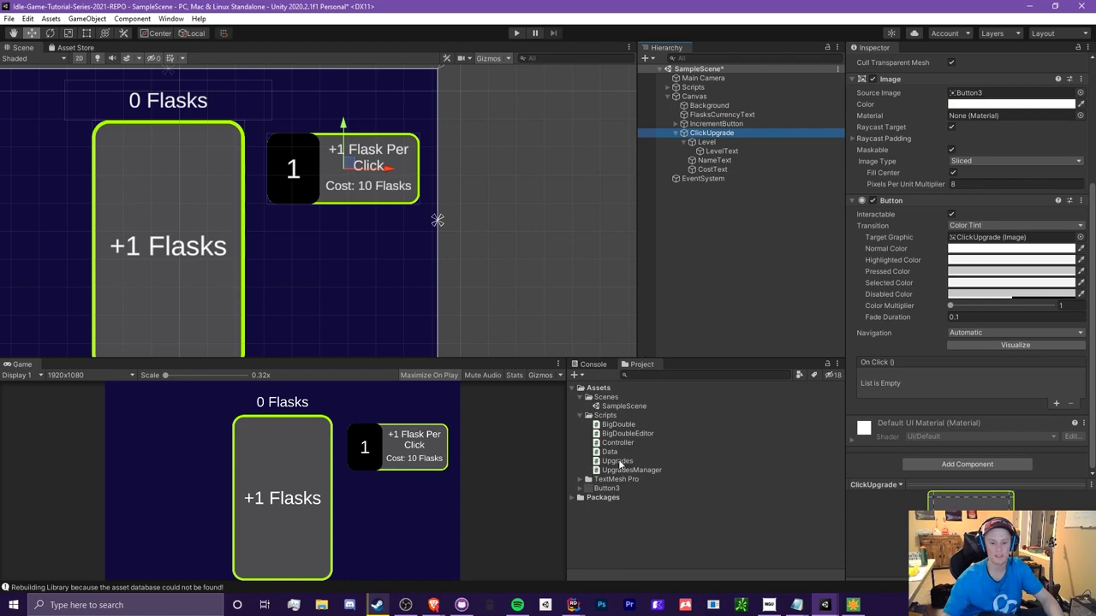
- Add the Upgrades script to ClickUpgrade and strip its default Start and Update methods
left_click_drag(620, 464, 677, 428)
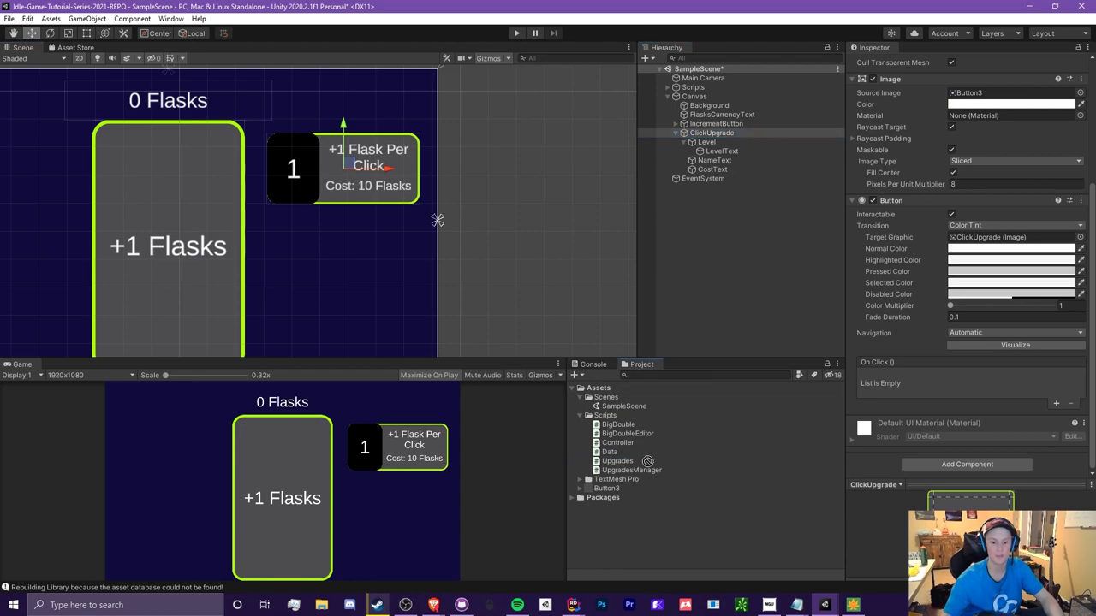
mouse_move(643, 254)
left_mouse_down()
mouse_move(718, 146)
mouse_move(880, 462)
left_mouse_up()
double_click(955, 400)
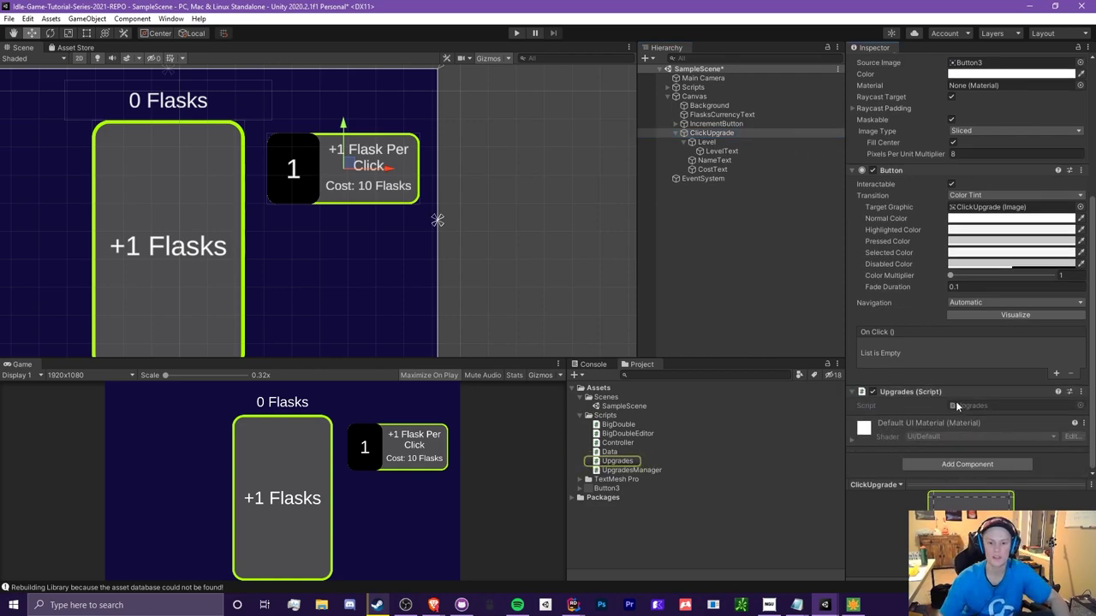
key("BackSpace")
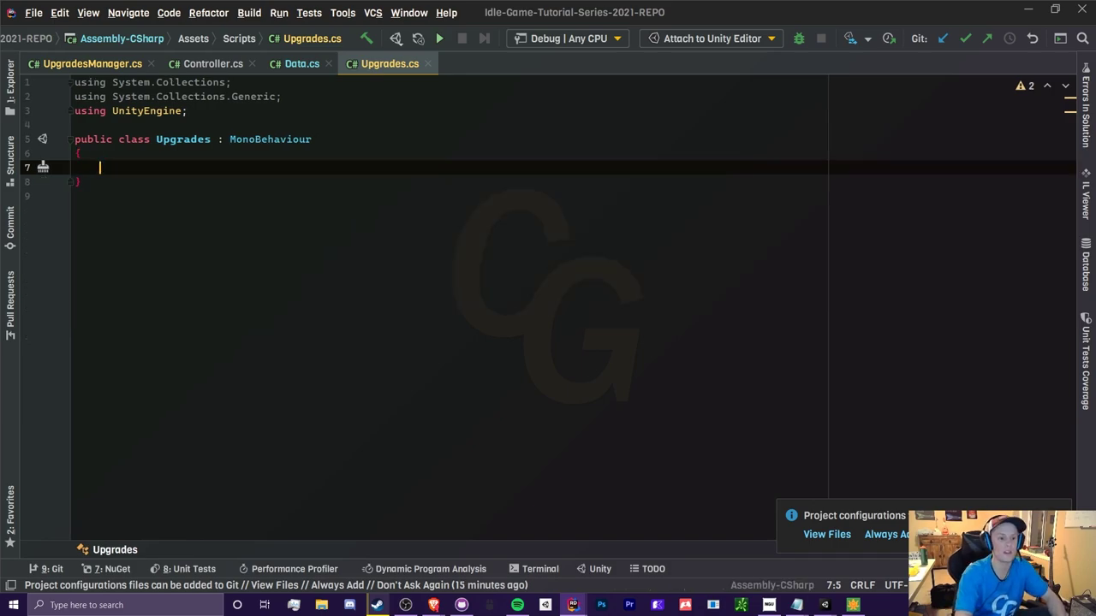
type("public")
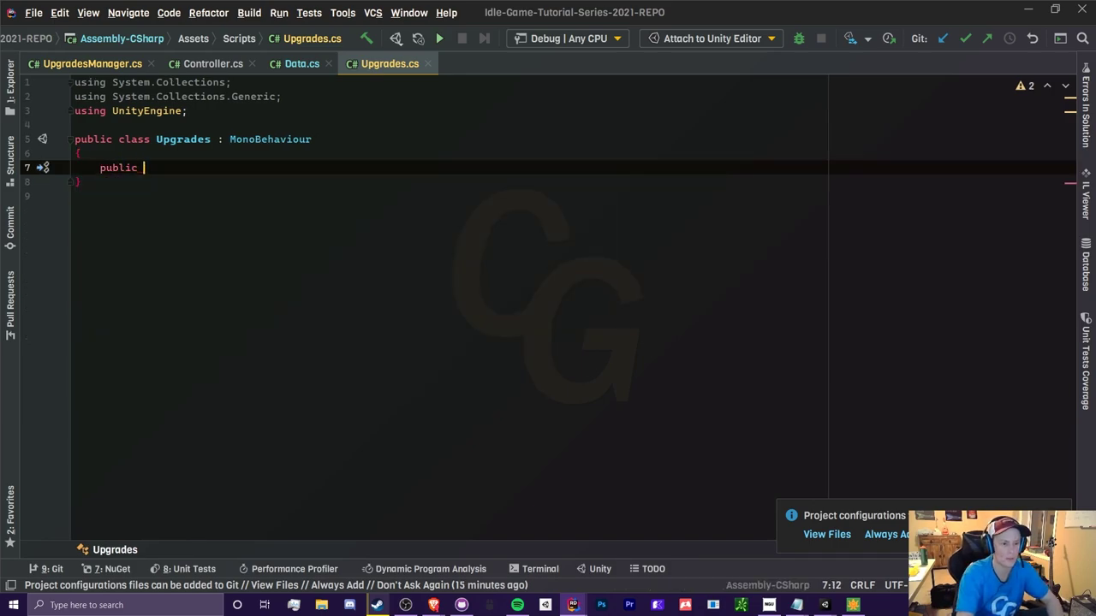
key("alt+Tab")
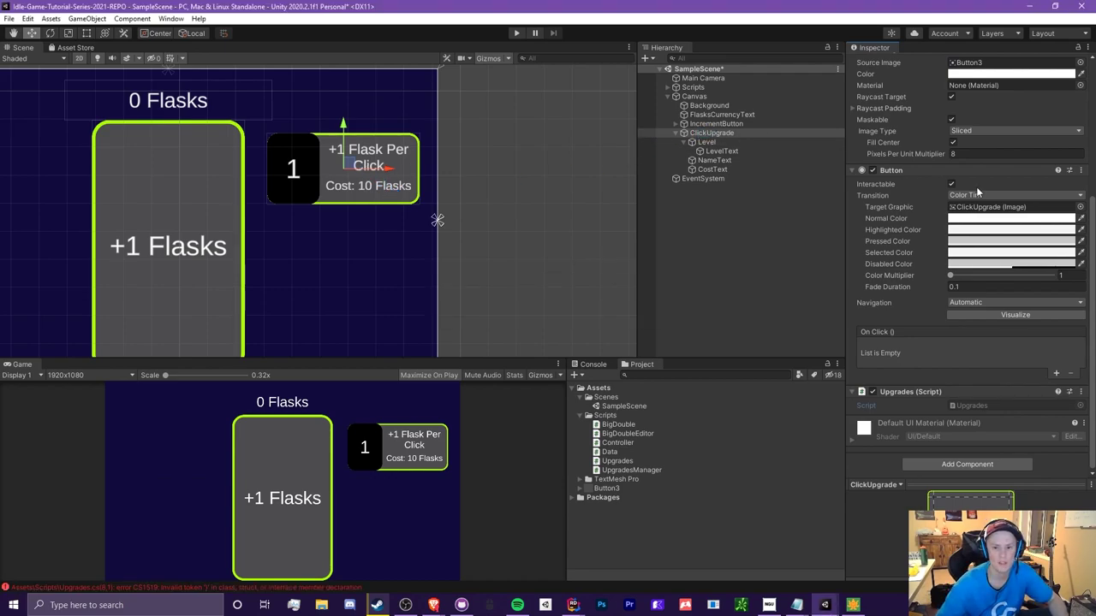
- Inspect LevelText, NameText and Level, trying red on Level's image before reverting to black
scroll(978, 193, "up", 5)
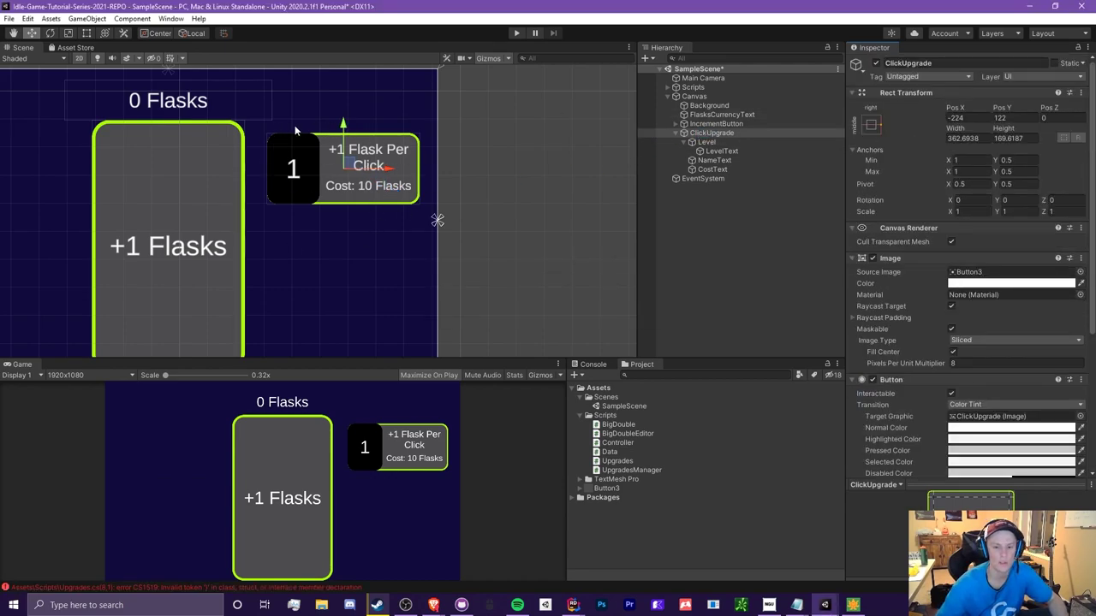
left_click(721, 151)
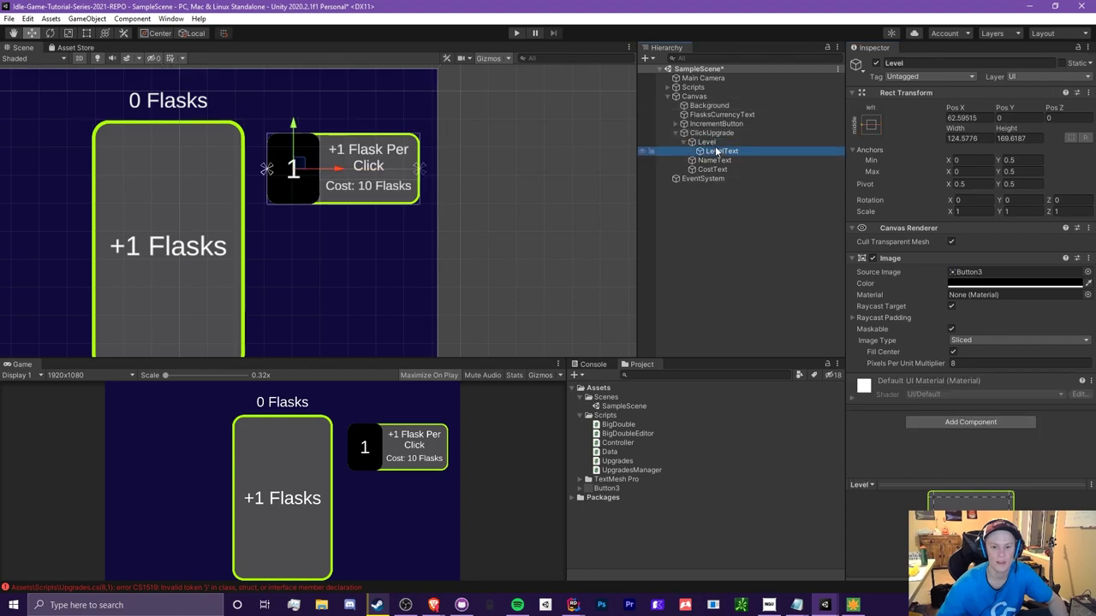
left_click(715, 160)
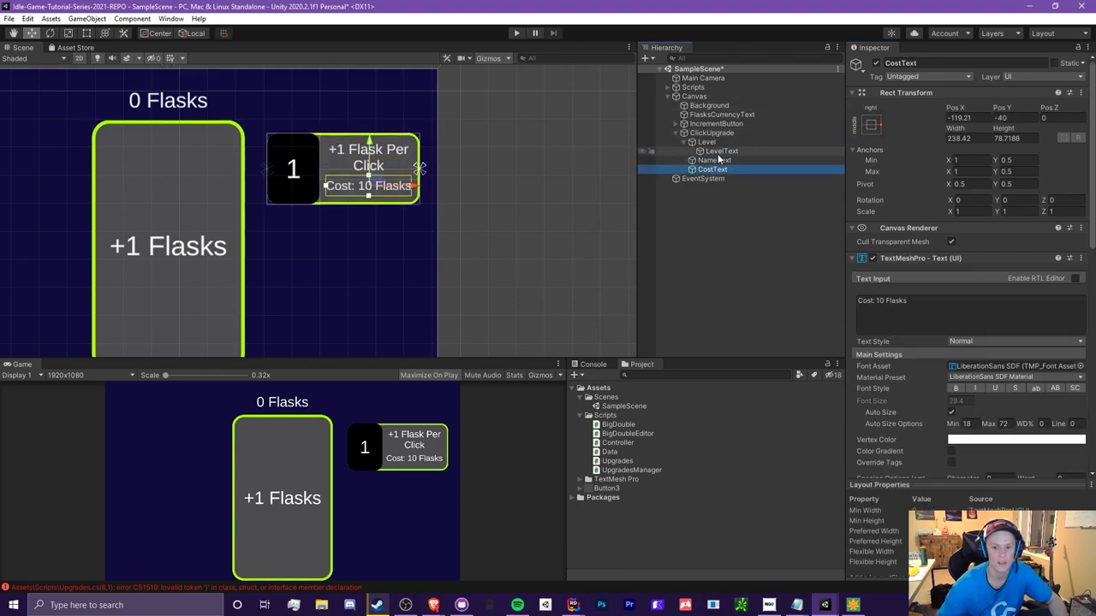
left_click(707, 141)
left_click(1019, 283)
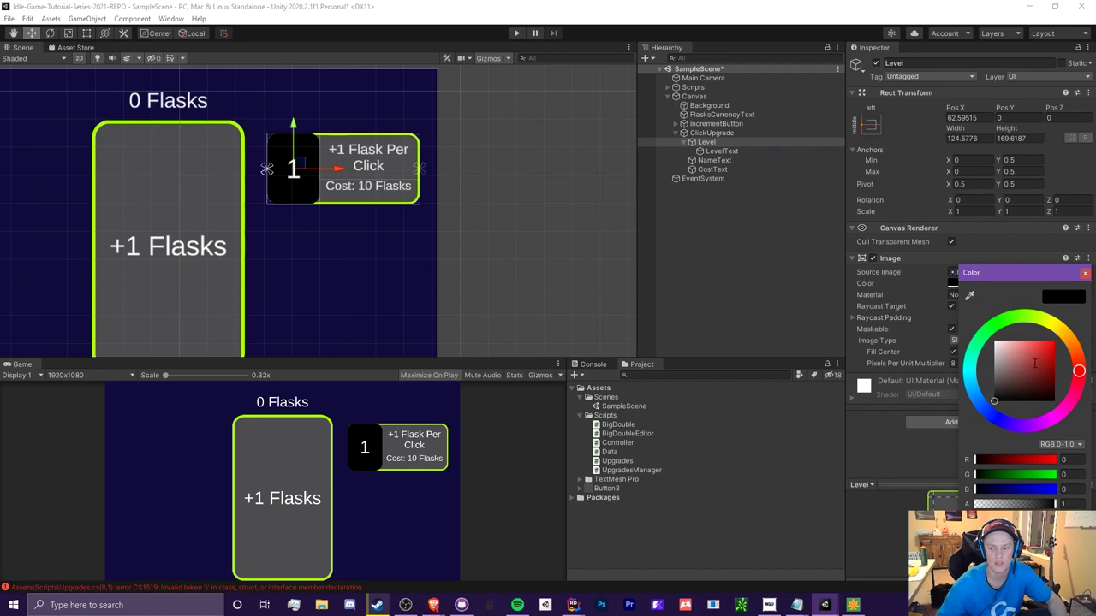
left_click(1018, 283)
left_click(1053, 344)
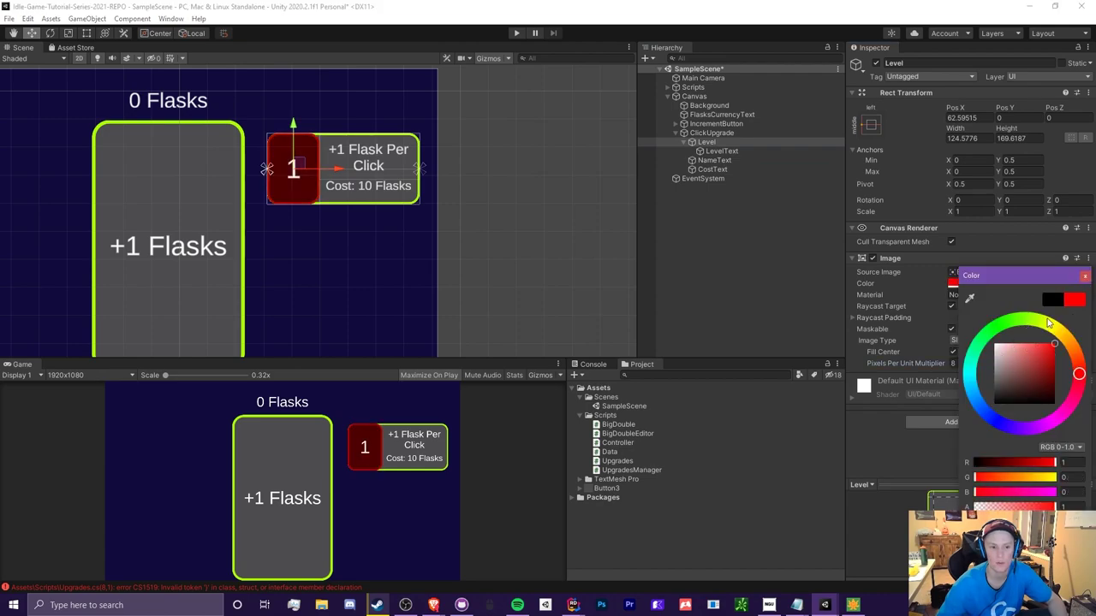
left_click(1052, 299)
left_click(814, 274)
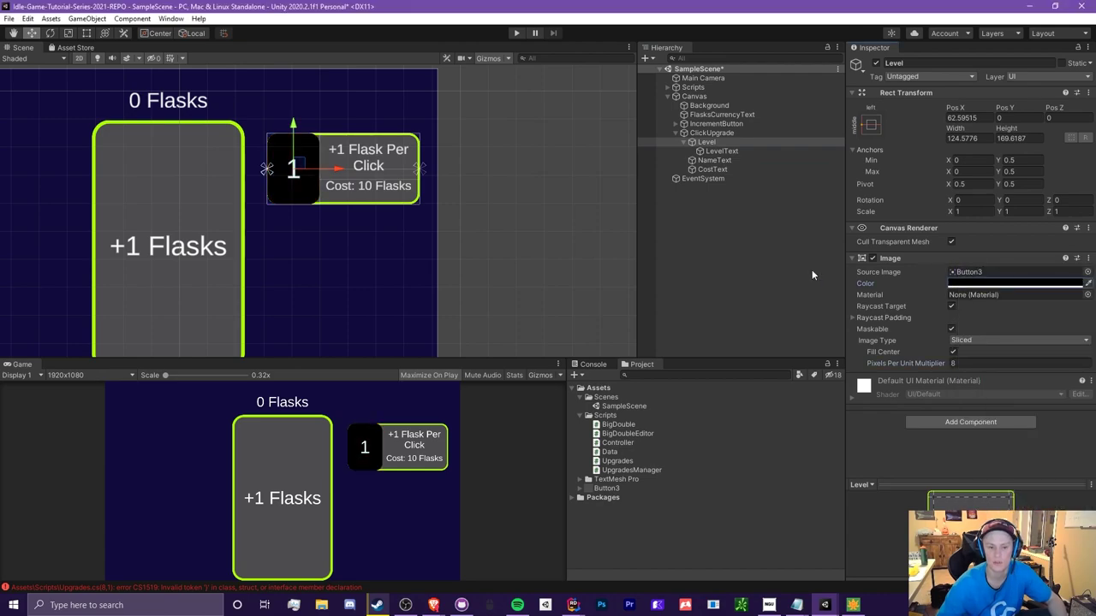
- Step through ClickUpgrade, LevelText, NameText and CostText in the Hierarchy
left_click(710, 133)
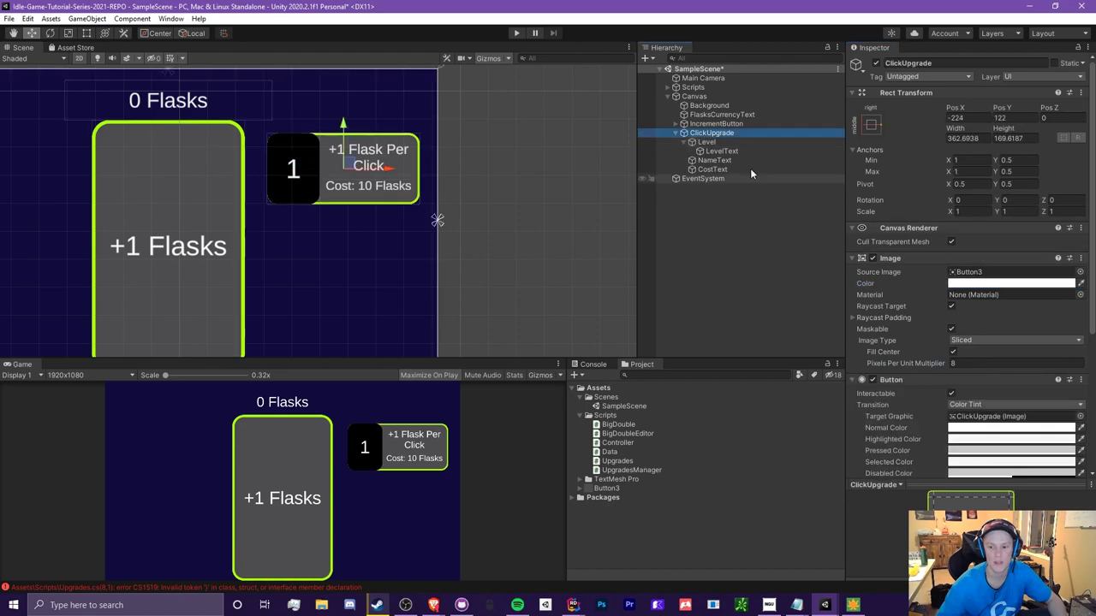
left_click(722, 151)
key("Down")
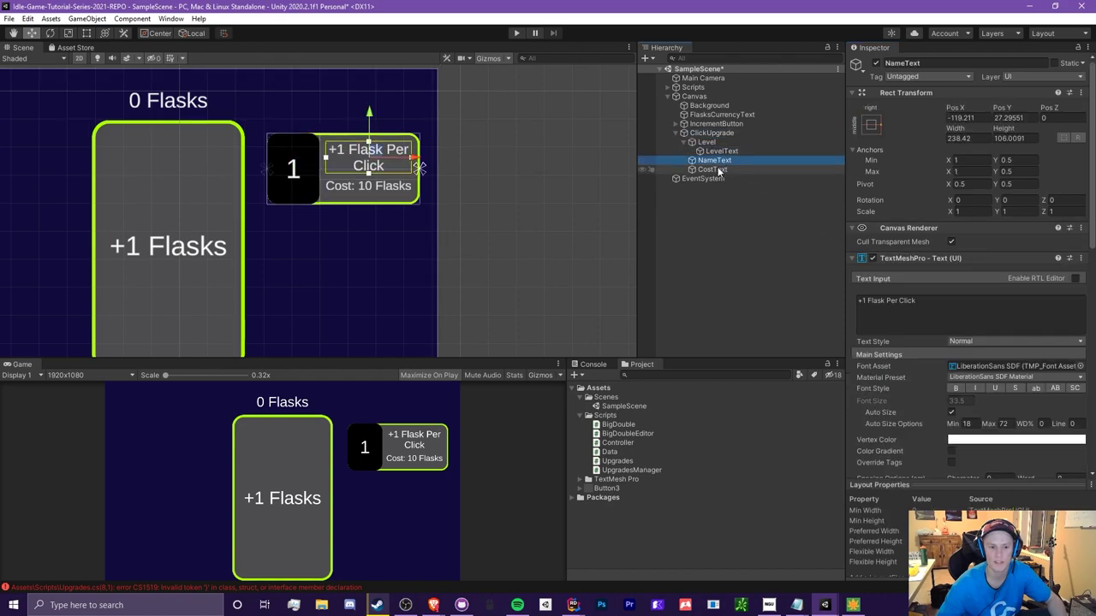
key("Down")
key("alt+Tab")
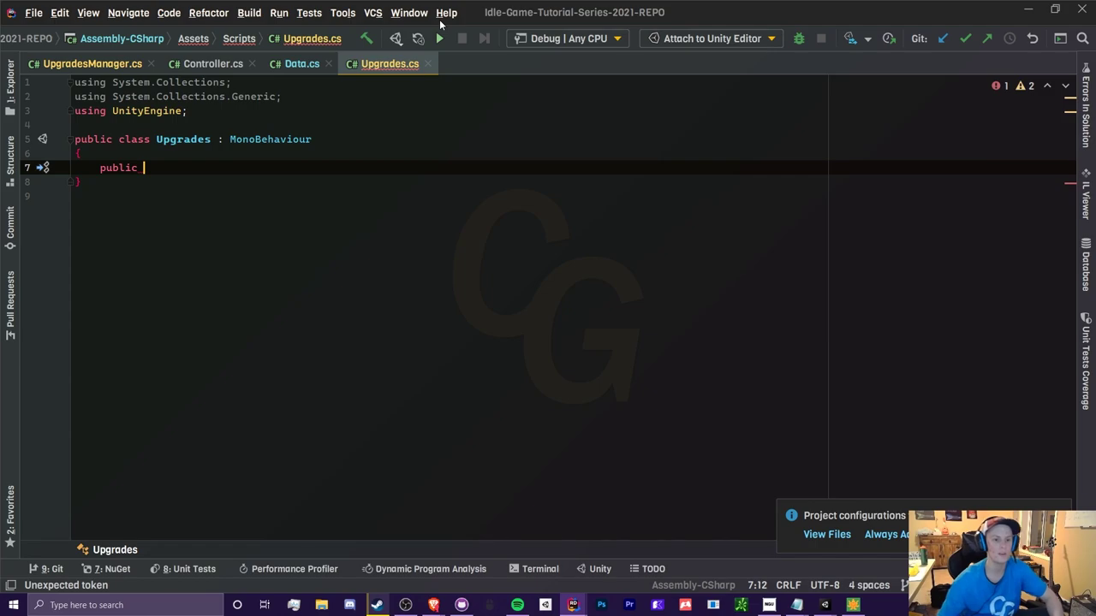
- Declare an Image field named UpgradeButton in the Upgrades class
type("Image")
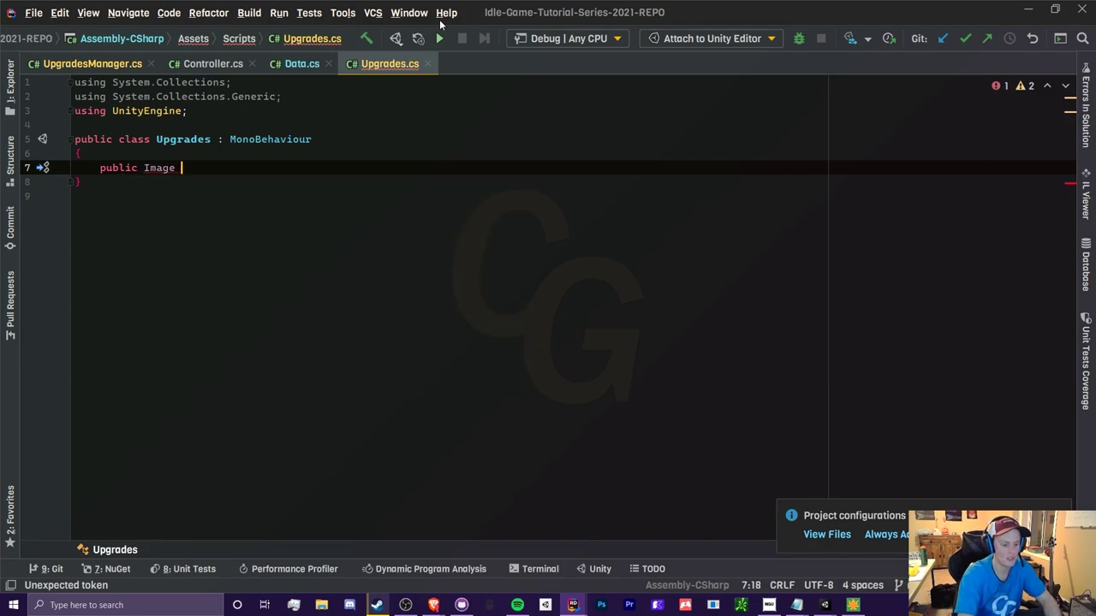
type(" GameO")
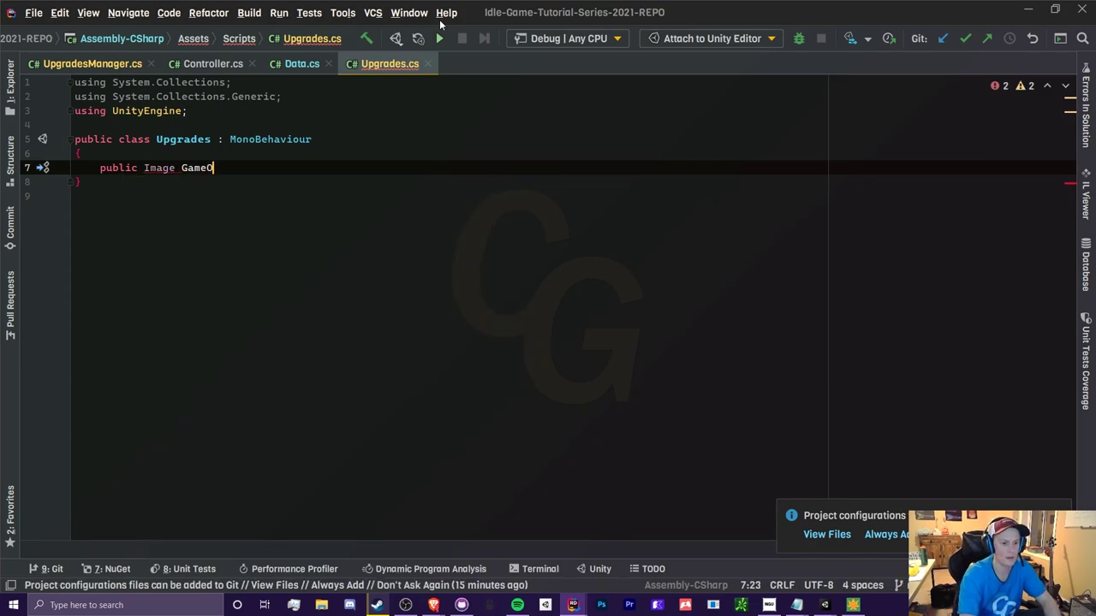
key("BackSpace")
key("BackSpace")
key("BackSpace")
key("BackSpace")
key("BackSpace")
type("UpgradeButton;")
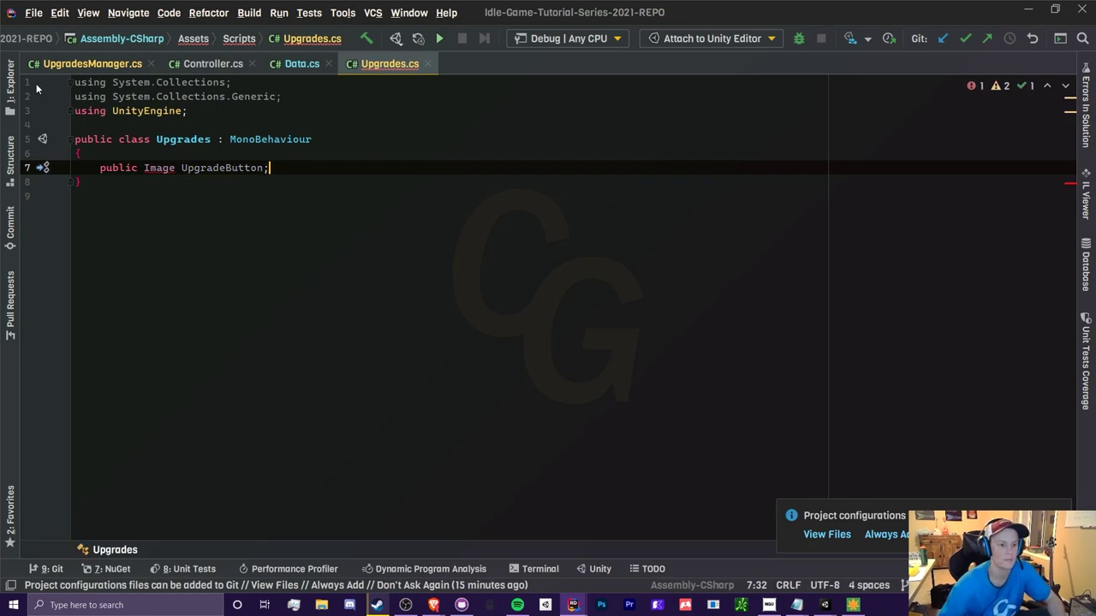
- Add using UnityEngine.UI and using TMPro, and delete the two unused System imports
left_click(229, 119)
type("using ")
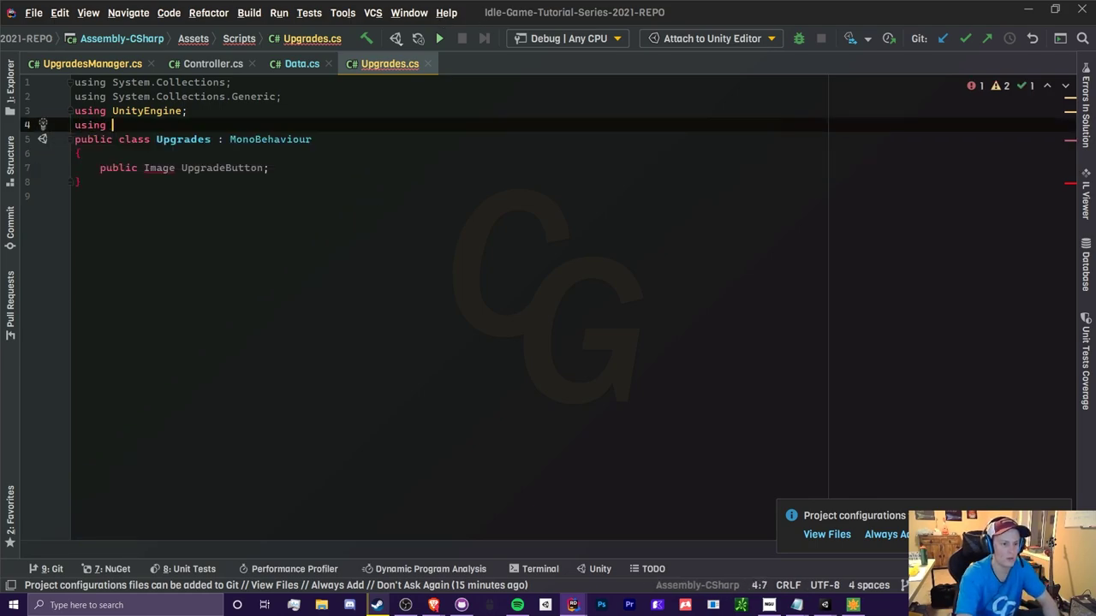
type("UnityEn")
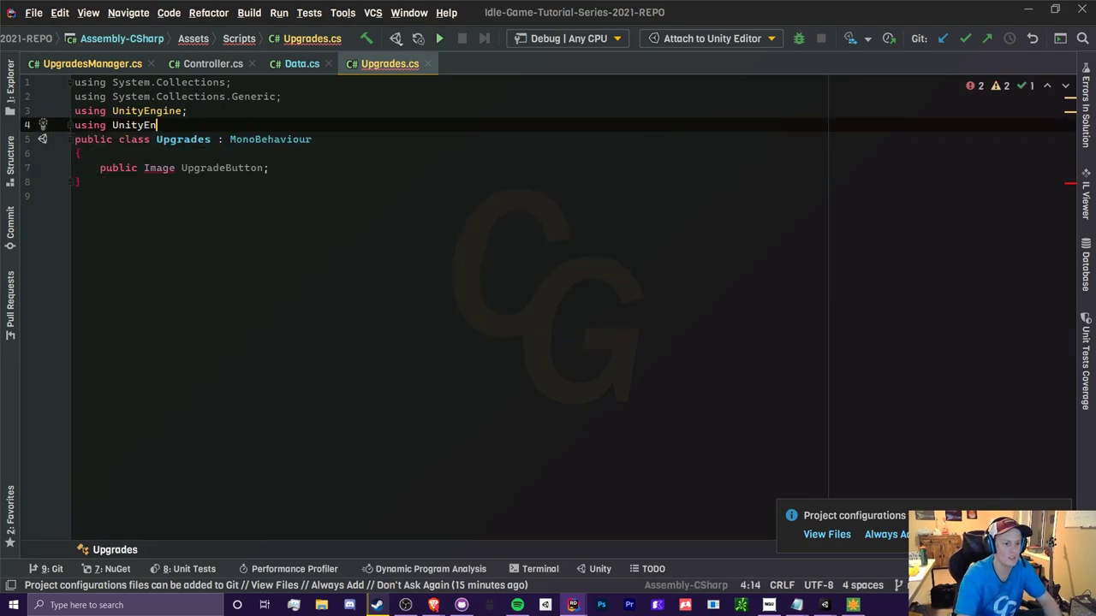
type("gine.io")
key("BackSpace")
key("BackSpace")
type("UI")
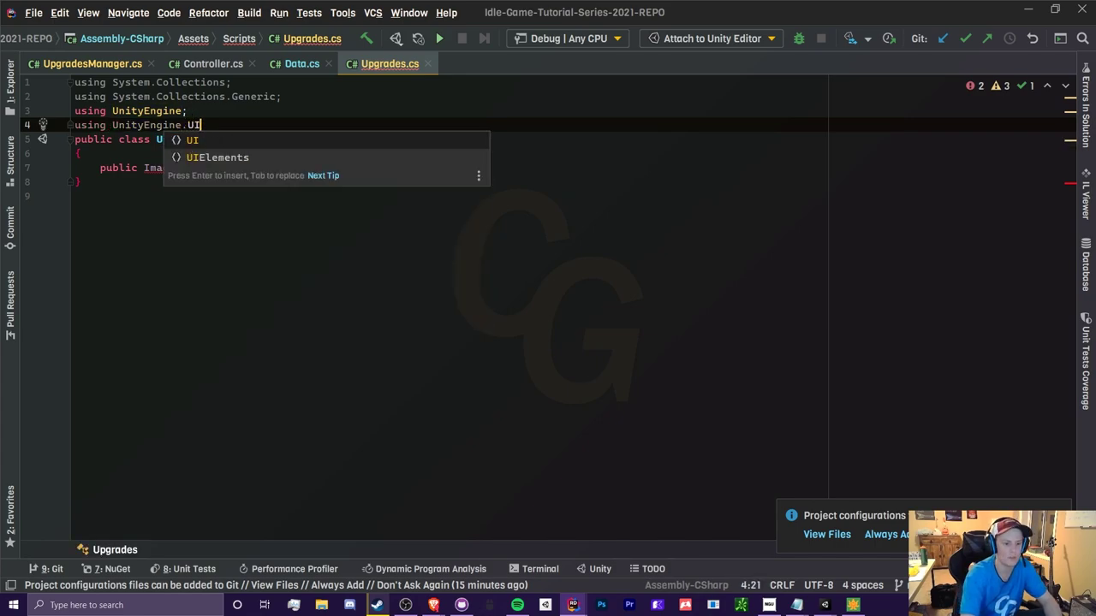
type(";")
key("Return")
type("using TMPro;")
key("Return")
key("ctrl+Home")
key("shift+Down")
key("shift+Down")
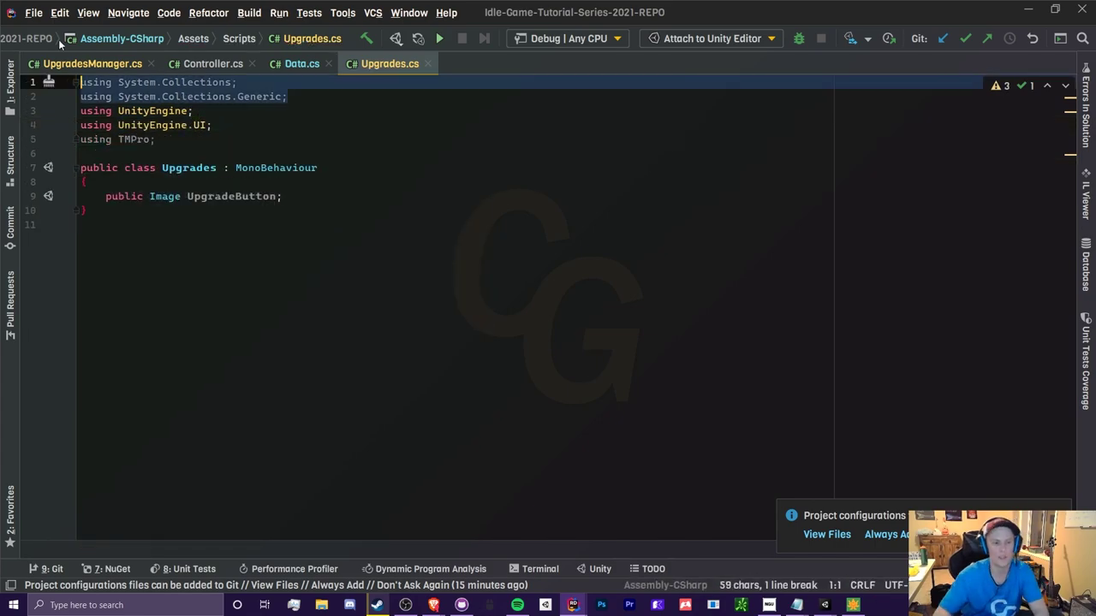
key("Delete")
- Declare public TMP_Text fields LevelText, NameText and CostText below UpgradeButton
left_click(282, 168)
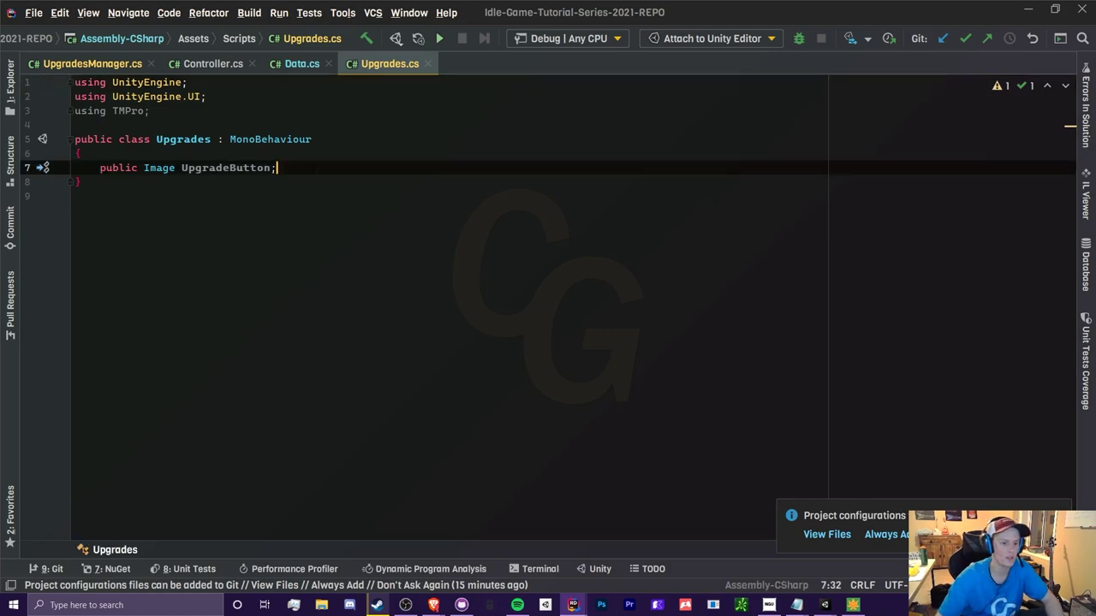
key("Return")
type("pub")
key("Return")
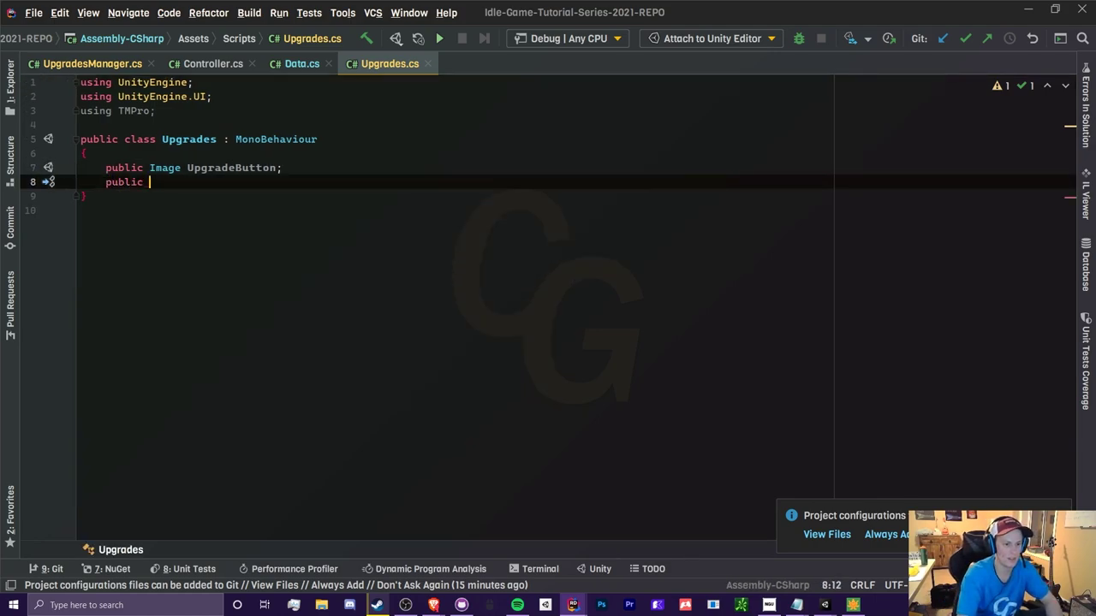
type("tmpte")
key("Return")
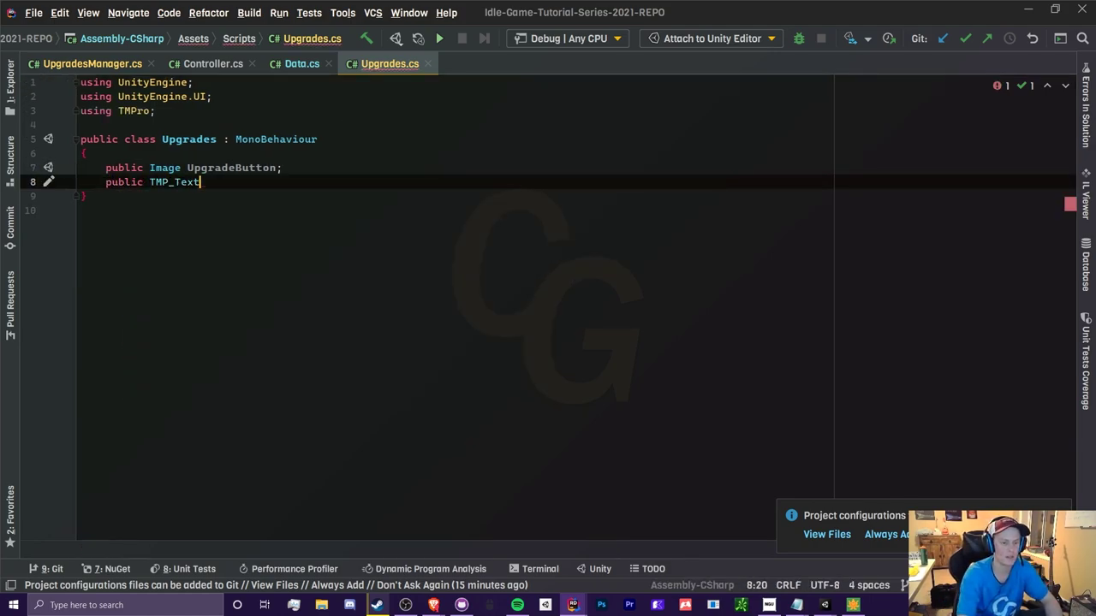
- Check Unity briefly, then move over to the UpgradesManager.cs script
key("alt+Tab")
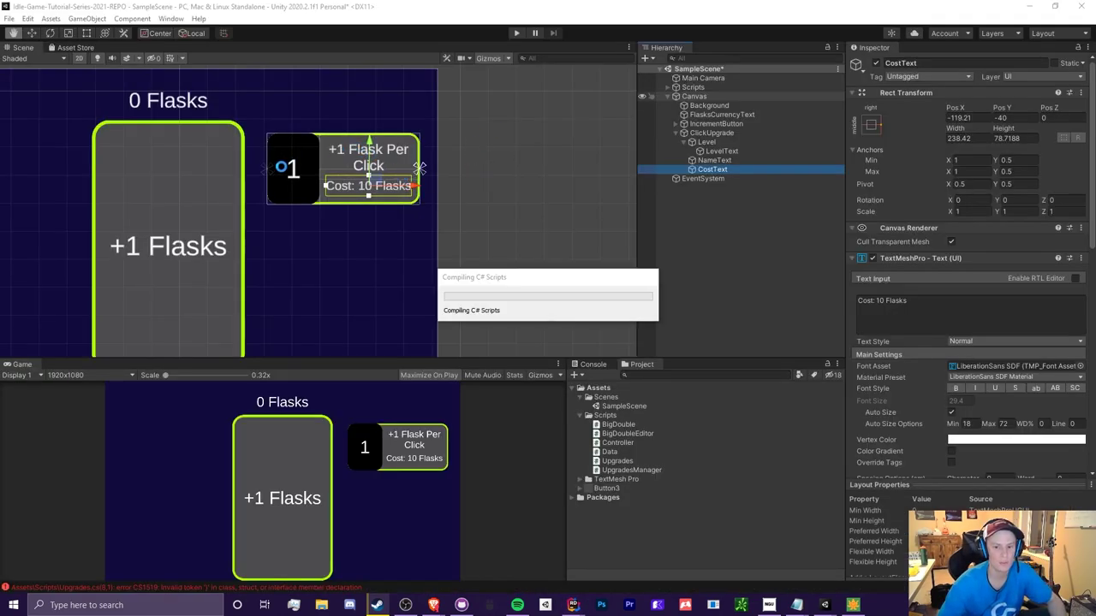
key("alt+Tab")
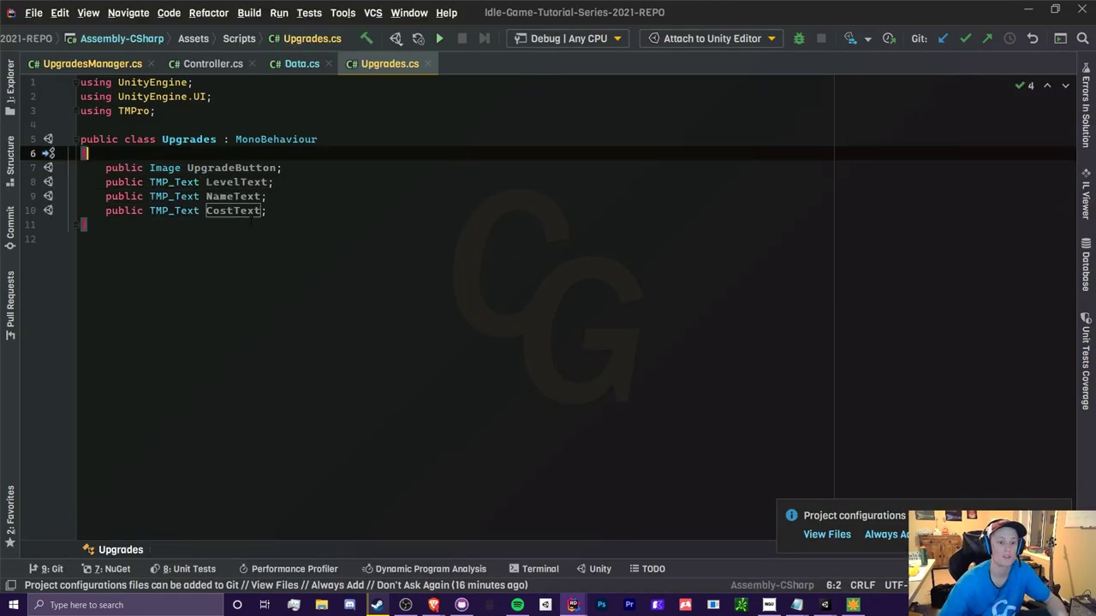
left_click(268, 211)
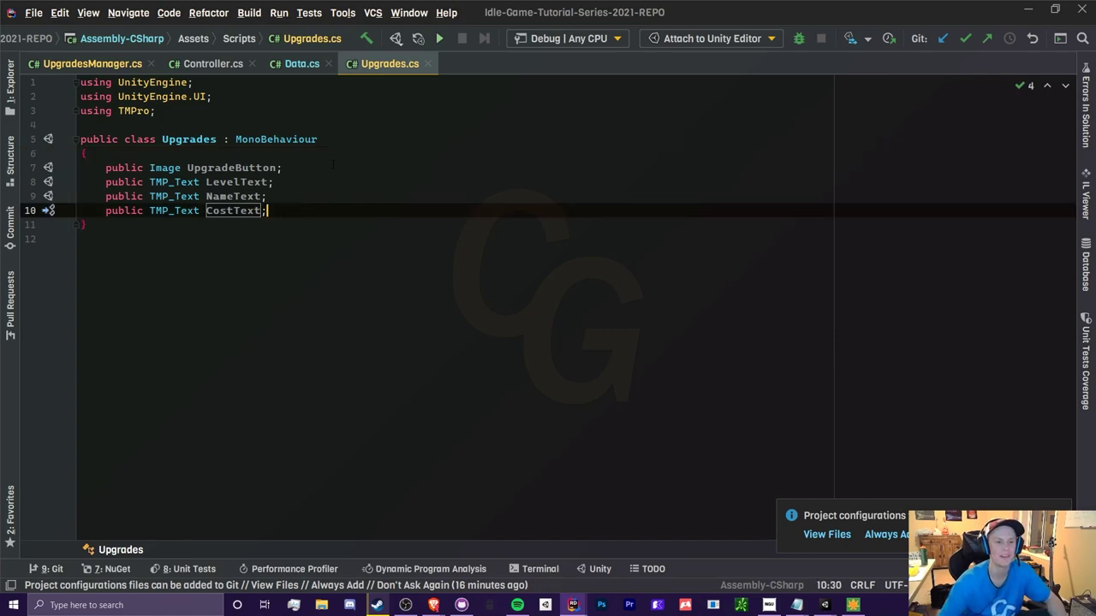
left_click(89, 65)
left_click(377, 65)
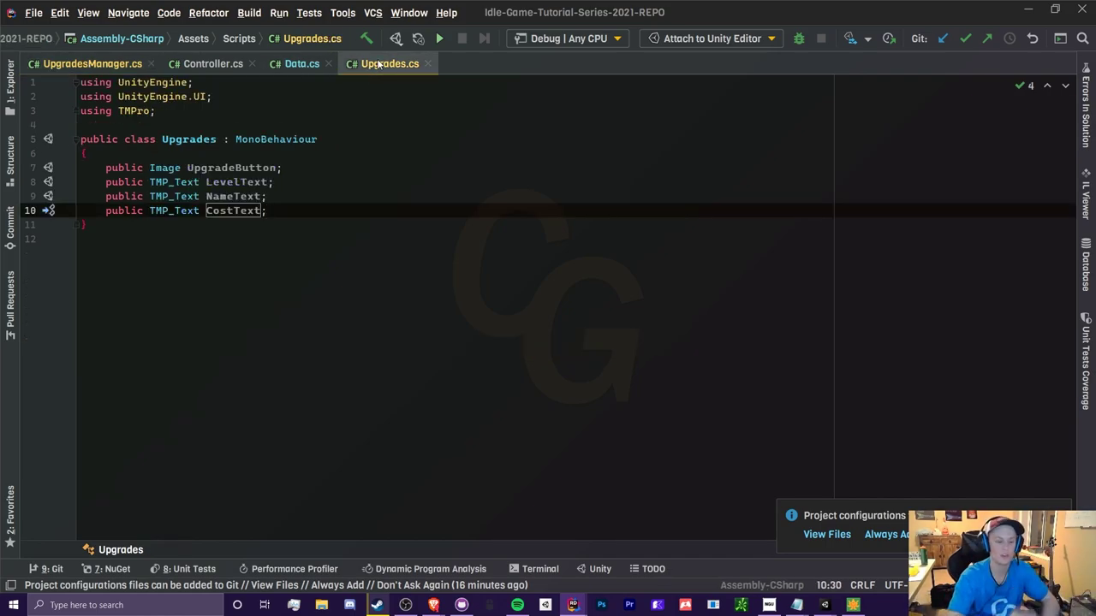
key("alt+Tab")
key("alt+Tab")
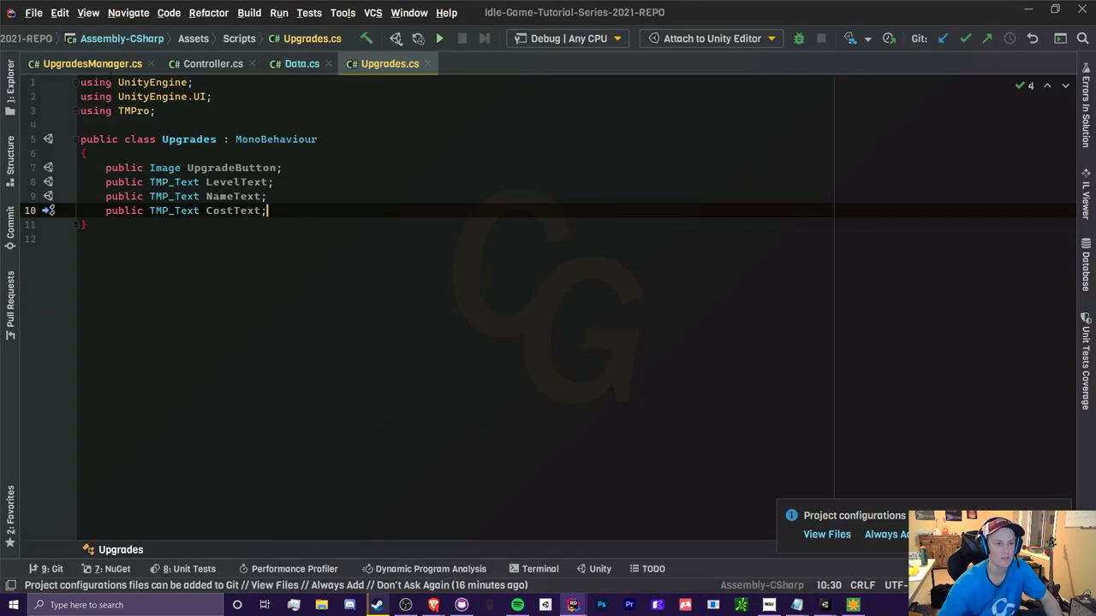
key("ctrl+Tab")
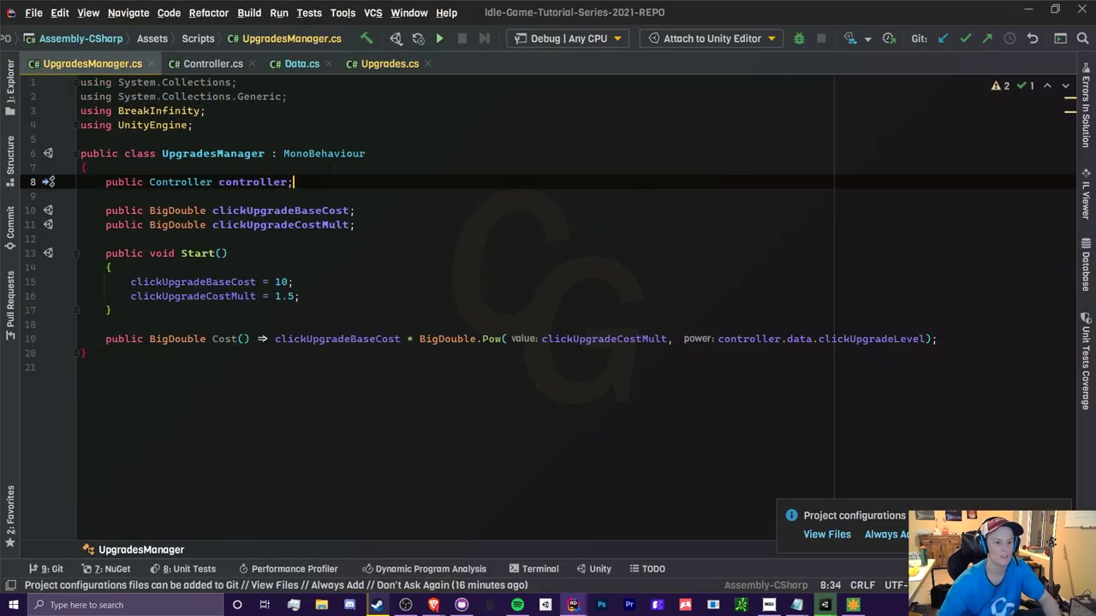
- Declare a public Upgrades clickUpgrade field below the controller field
key("Return")
key("Return")
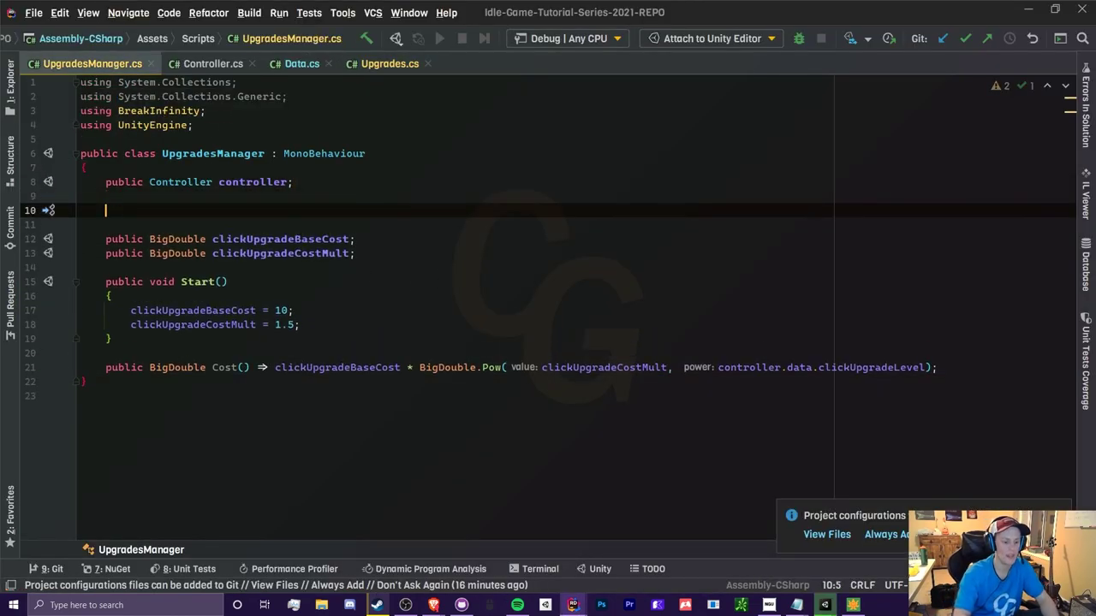
type("public ")
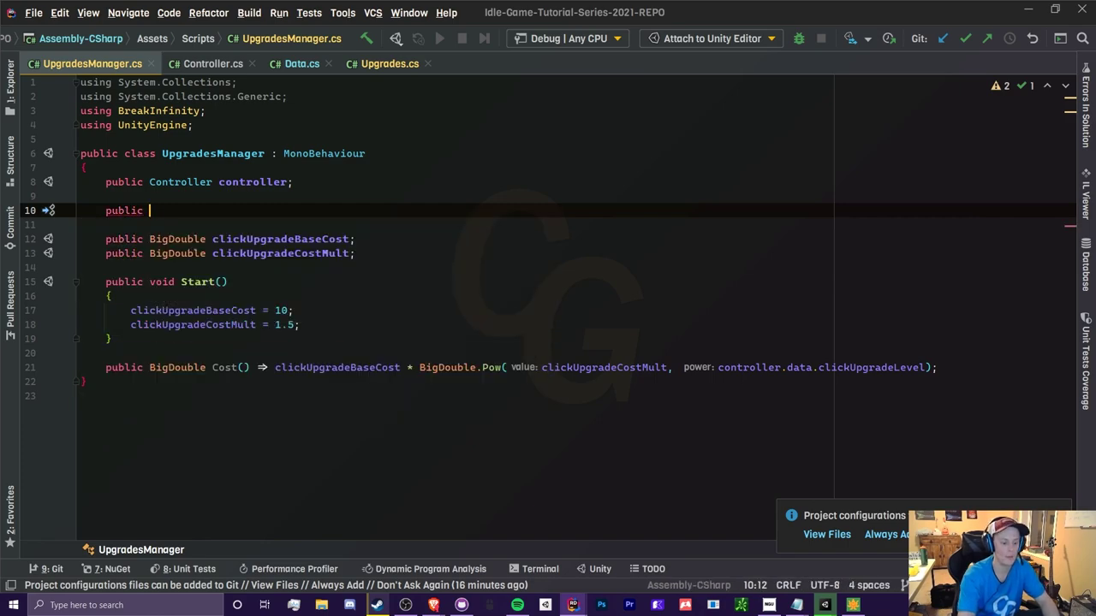
type("Upgrt")
key("Escape")
key("BackSpace")
key("BackSpace")
key("BackSpace")
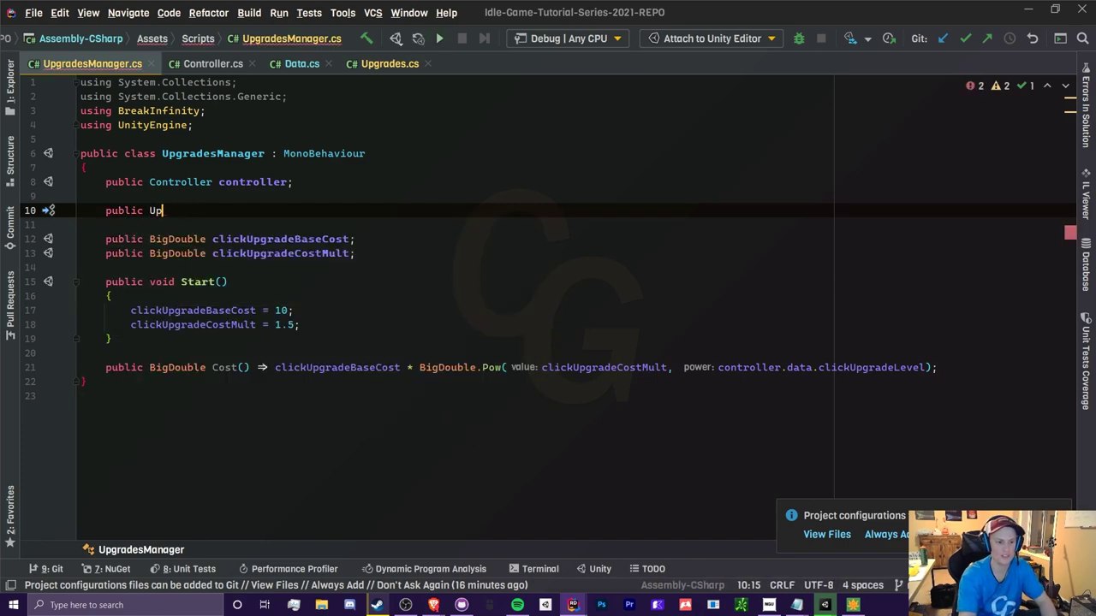
type("grades ")
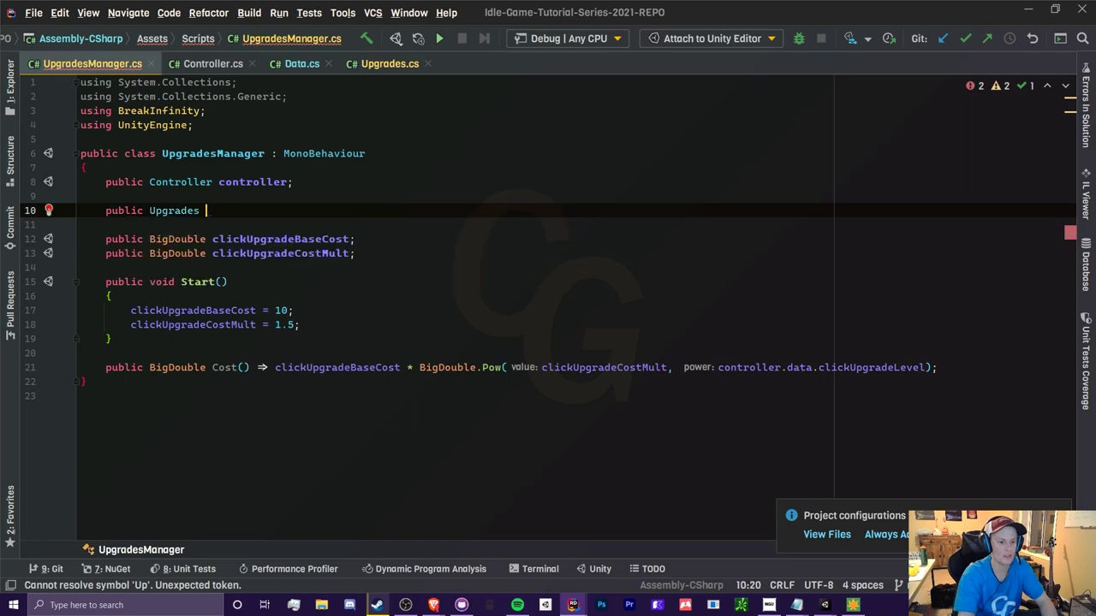
type("clickUpgrade;")
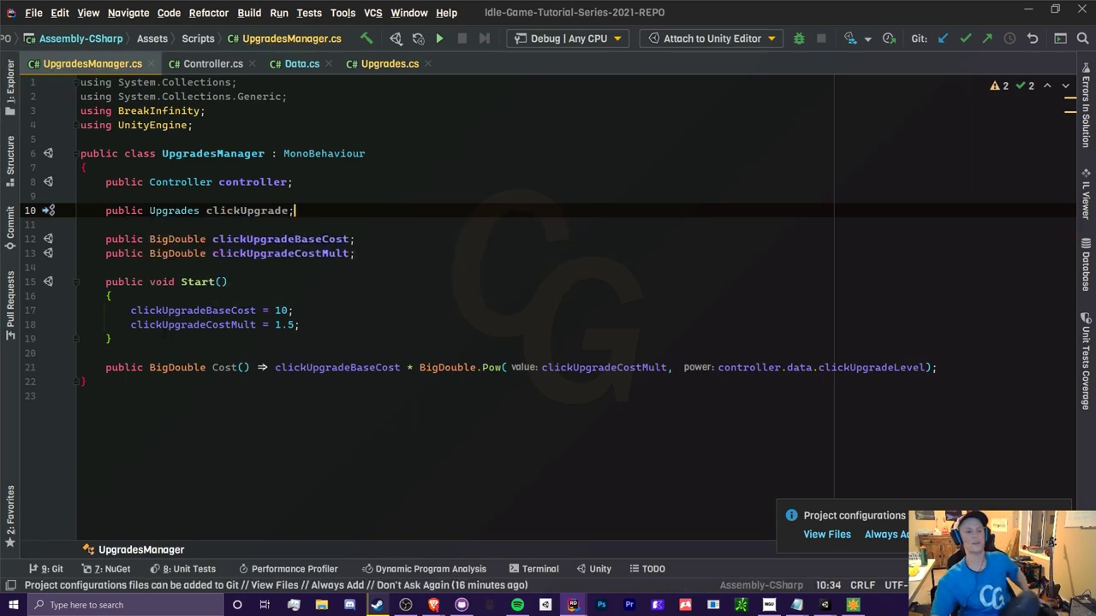
- Add an empty public void Update() method after Start using completion
left_click(112, 338)
key("Return")
key("Return")
type("public")
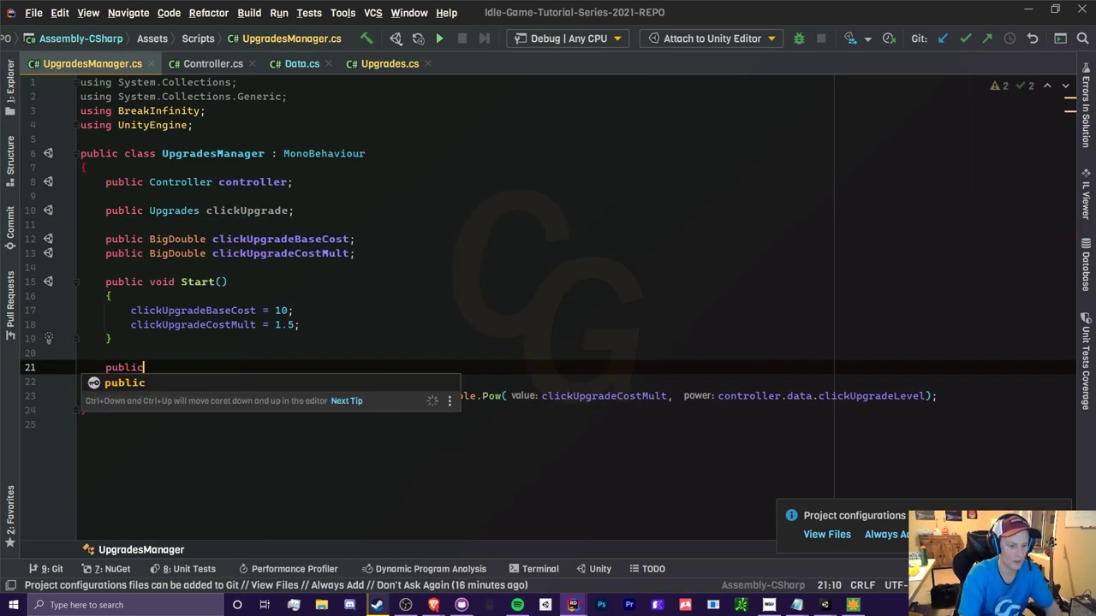
type(" void Updat")
key("Return")
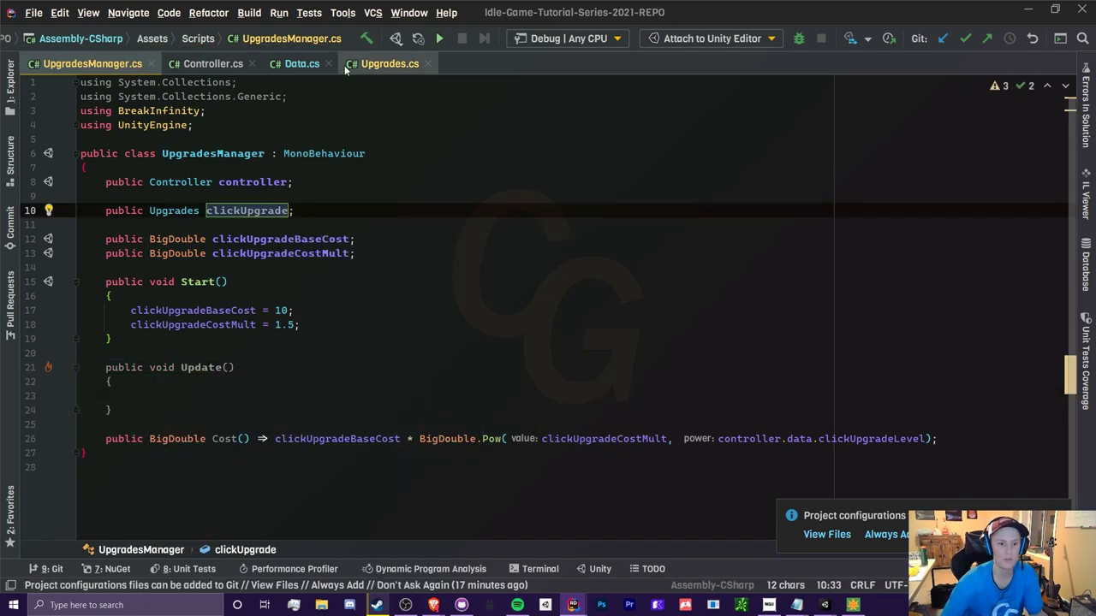
left_click(389, 63)
double_click(231, 168)
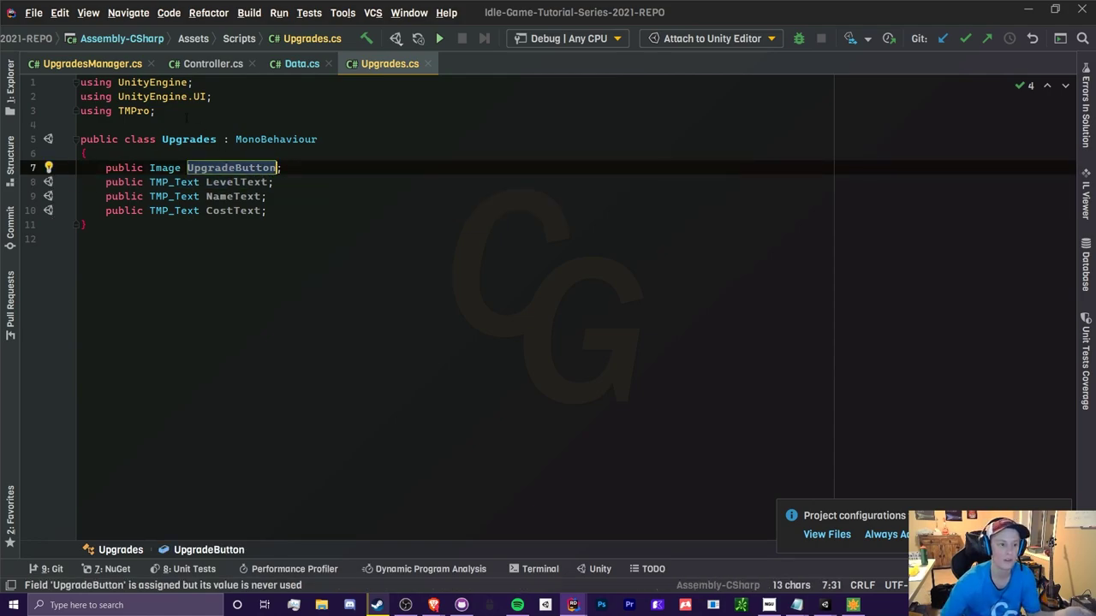
mouse_move(633, 12)
left_mouse_down()
mouse_move(569, 364)
mouse_move(320, 209)
mouse_move(355, 189)
left_mouse_up()
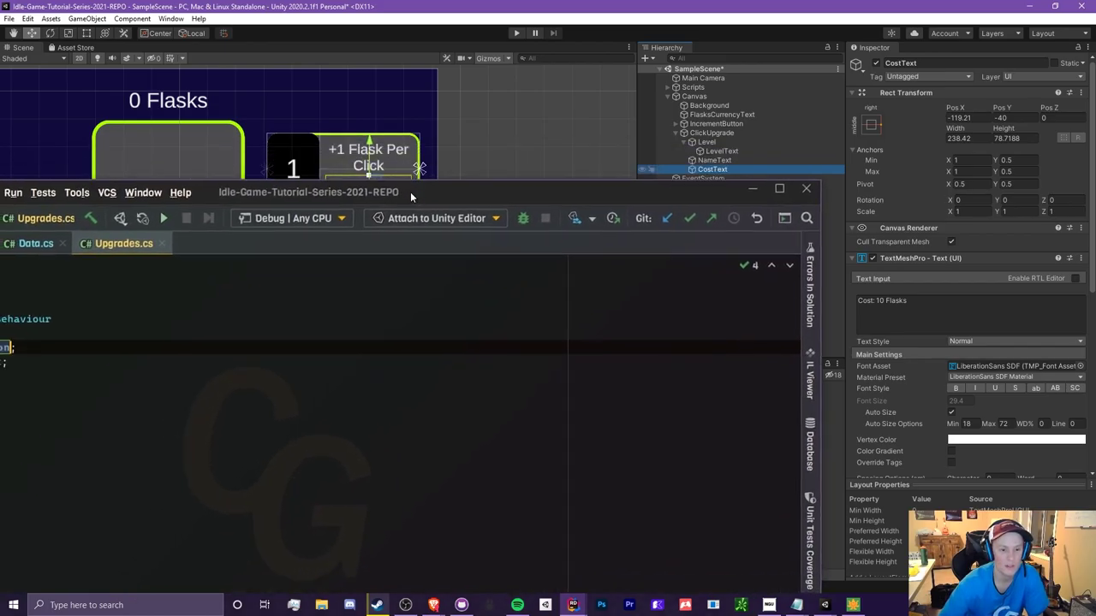
left_click_drag(356, 189, 53, 12)
left_click(53, 12)
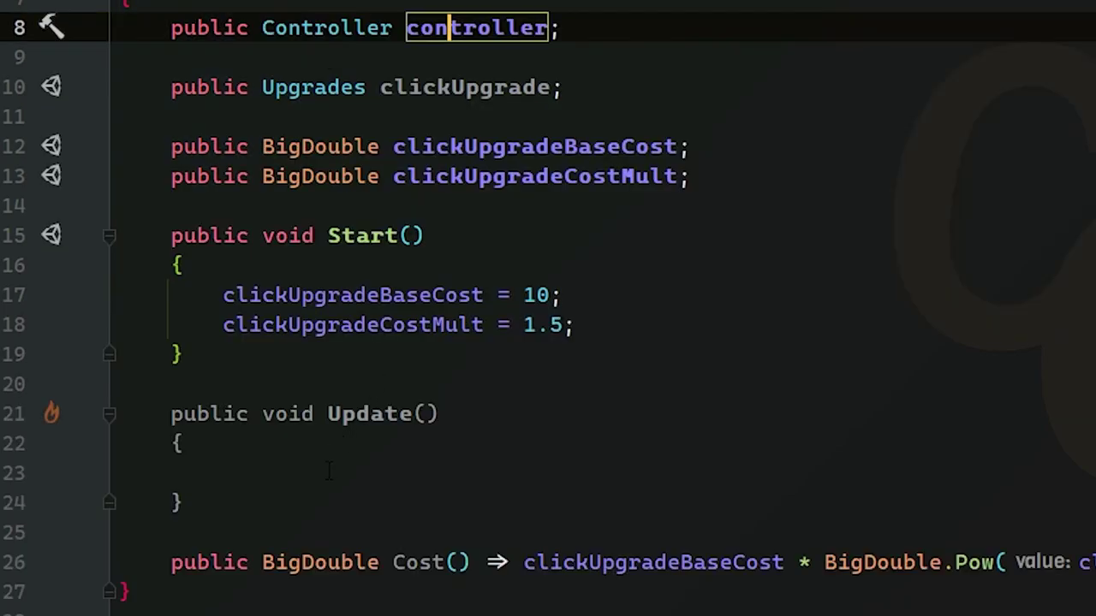
- In Update, write clickUpgrade.LevelText = controller.data.clickUpgradeLevel; using autocomplete
left_click(224, 473)
type("c")
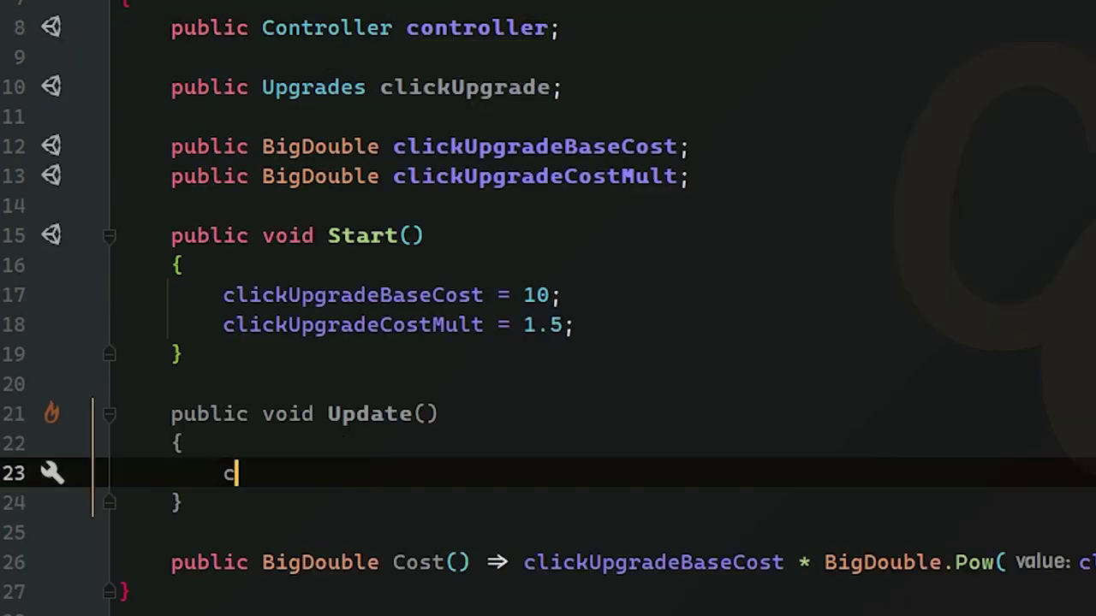
type("lick")
key("Return")
type(".")
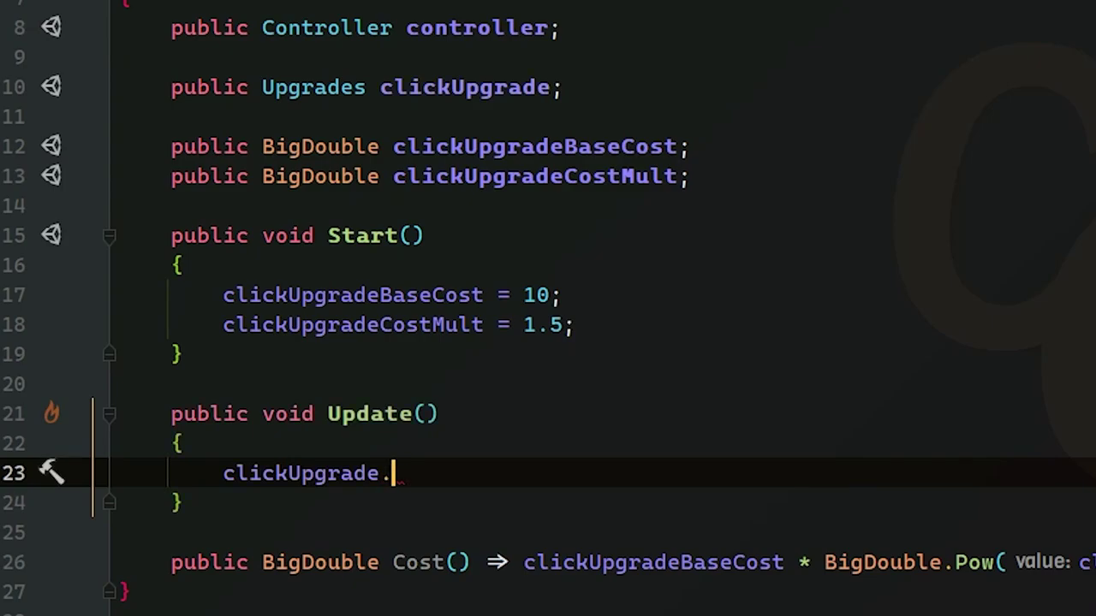
type("leve")
key("Return")
type("= ")
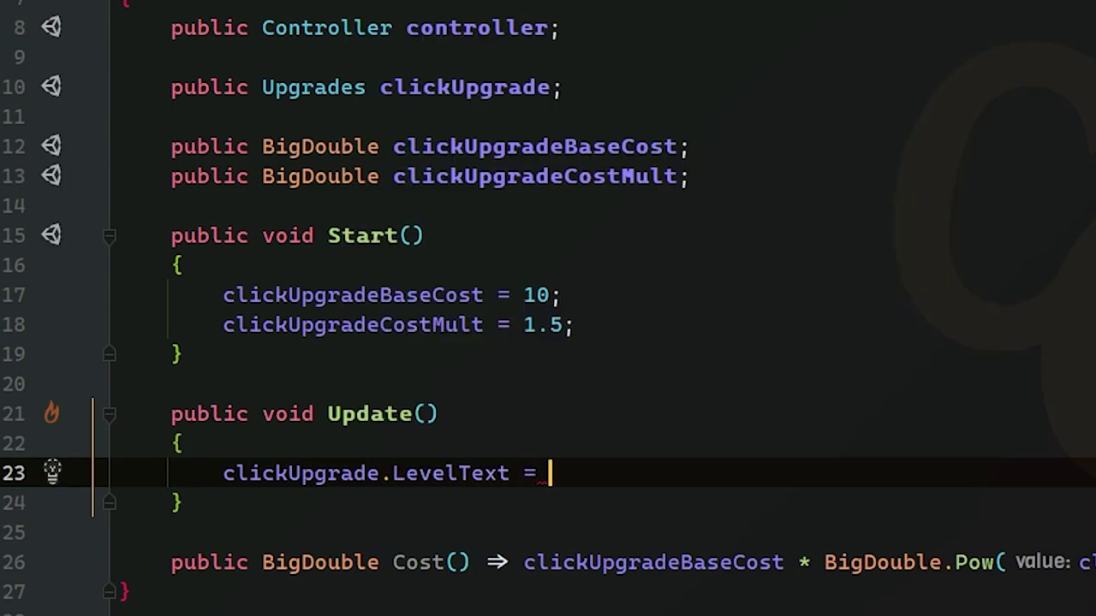
type("con")
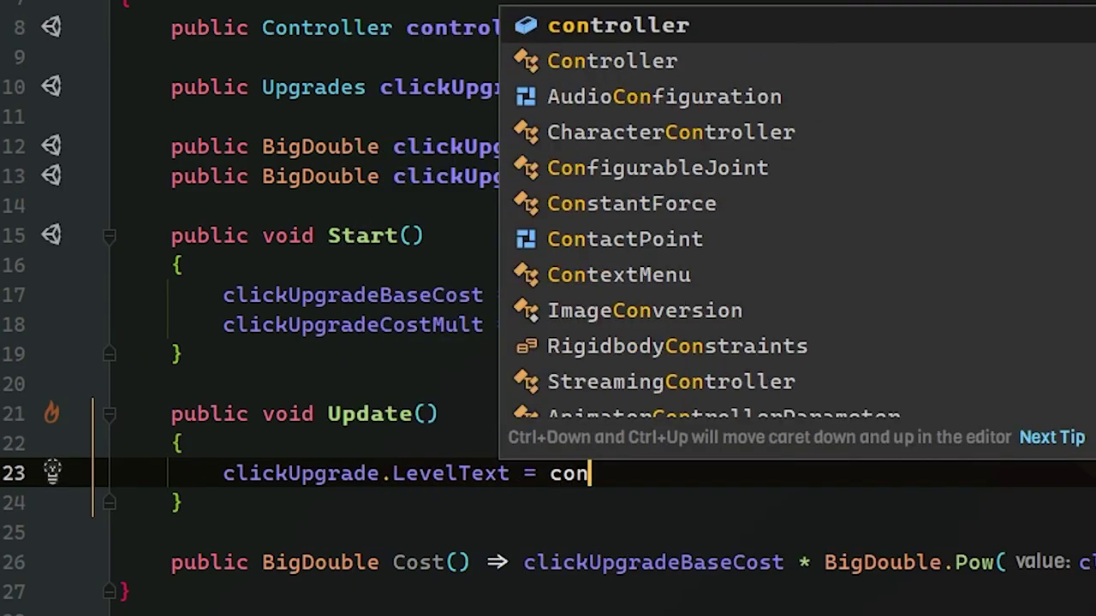
key("Return")
type(".data.")
key("Return")
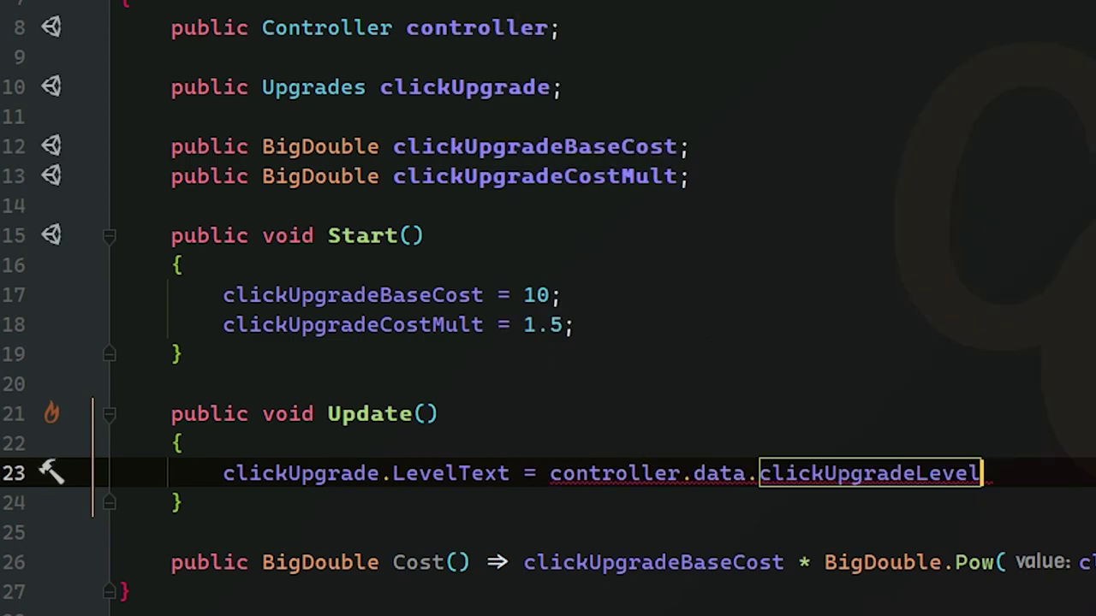
type(";")
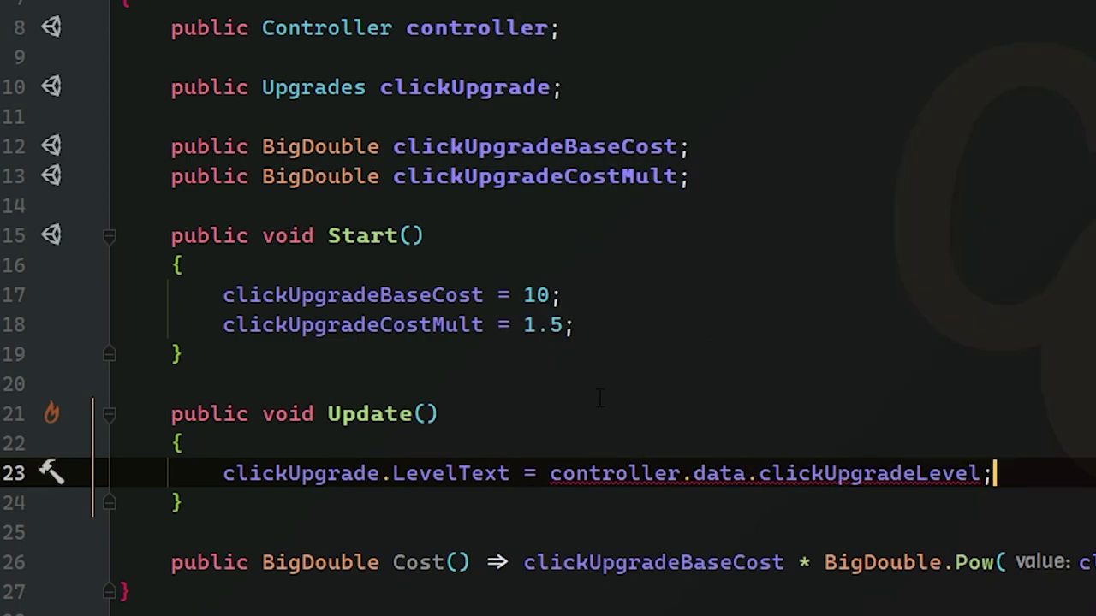
key("Up")
key("Up")
key("Up")
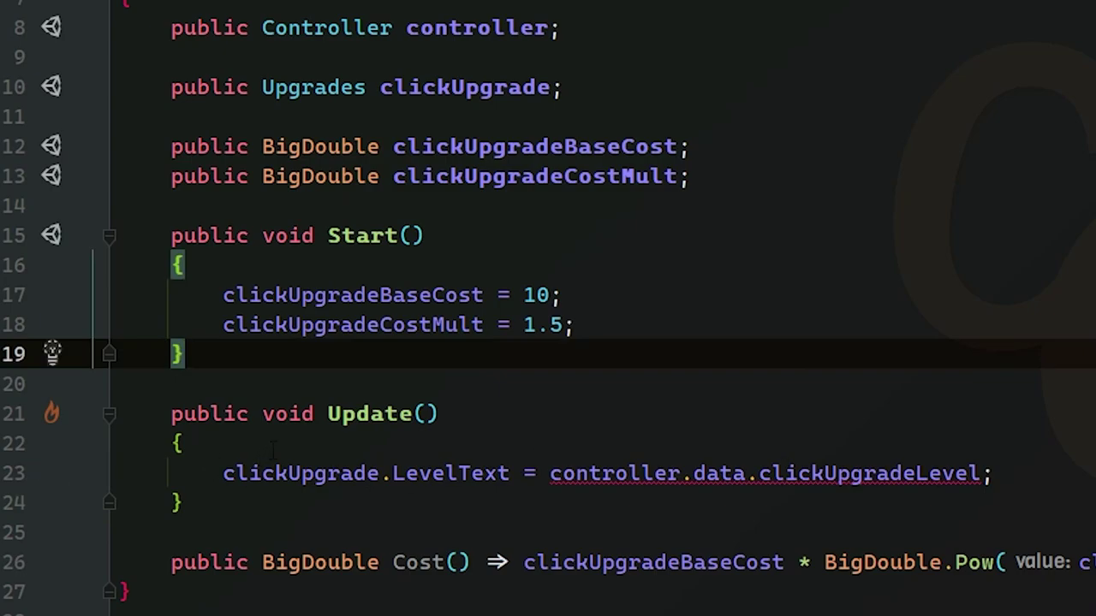
- Insert .text after LevelText so the line targets the label's text
left_click(511, 473)
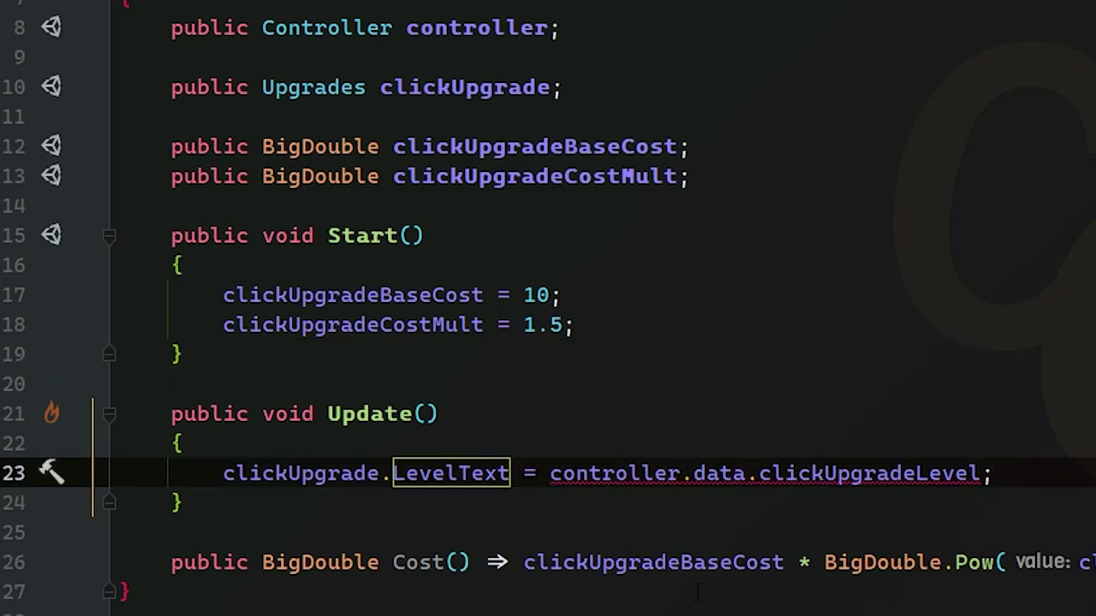
type(".text")
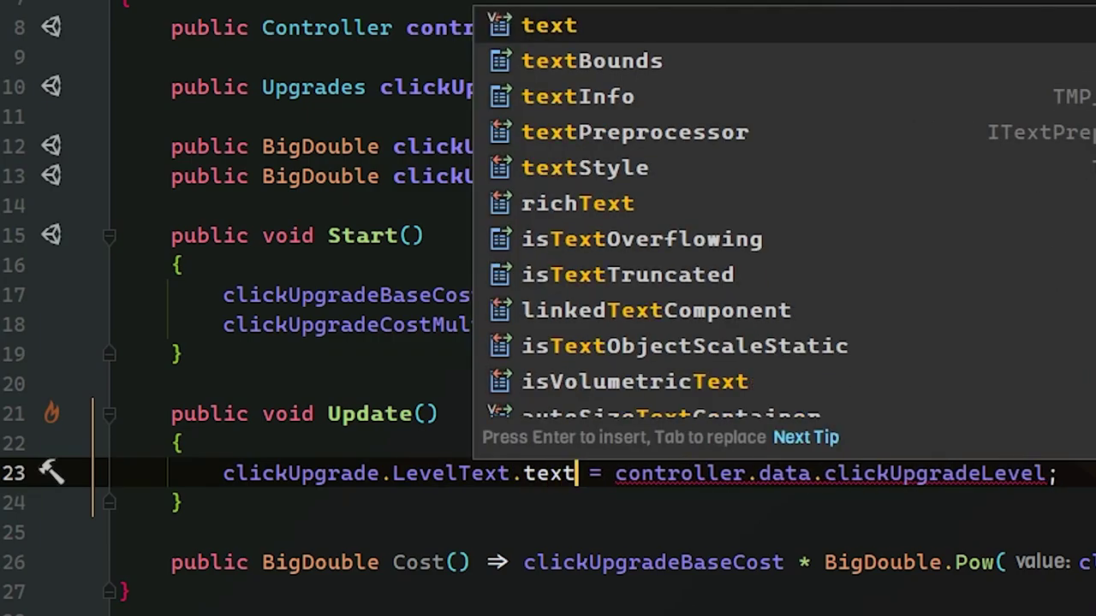
left_click(502, 518)
left_click(576, 474)
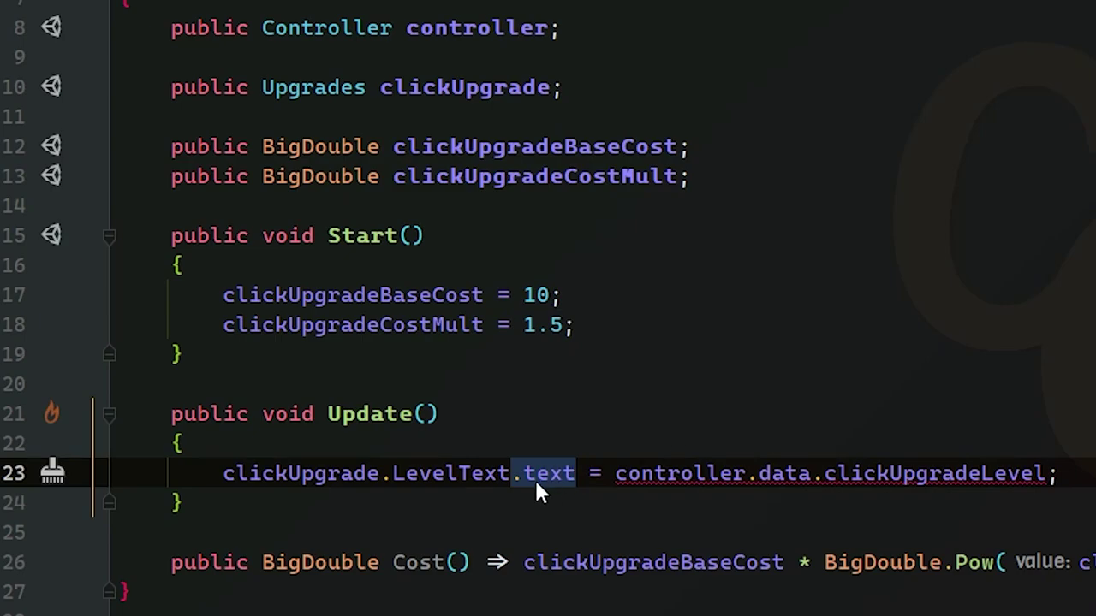
left_click(511, 473)
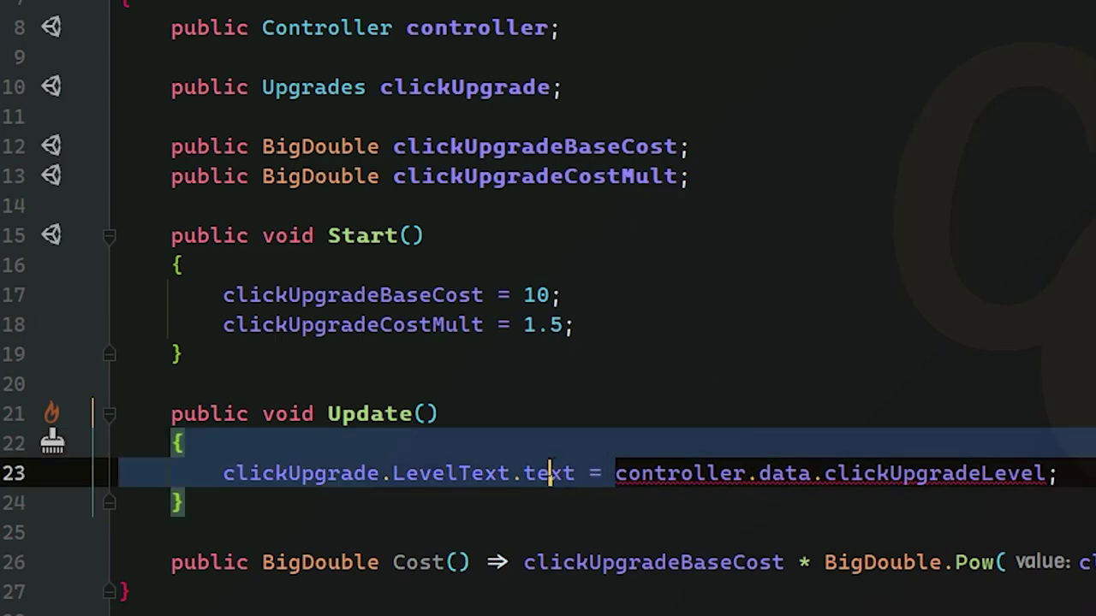
double_click(551, 473)
double_click(475, 469)
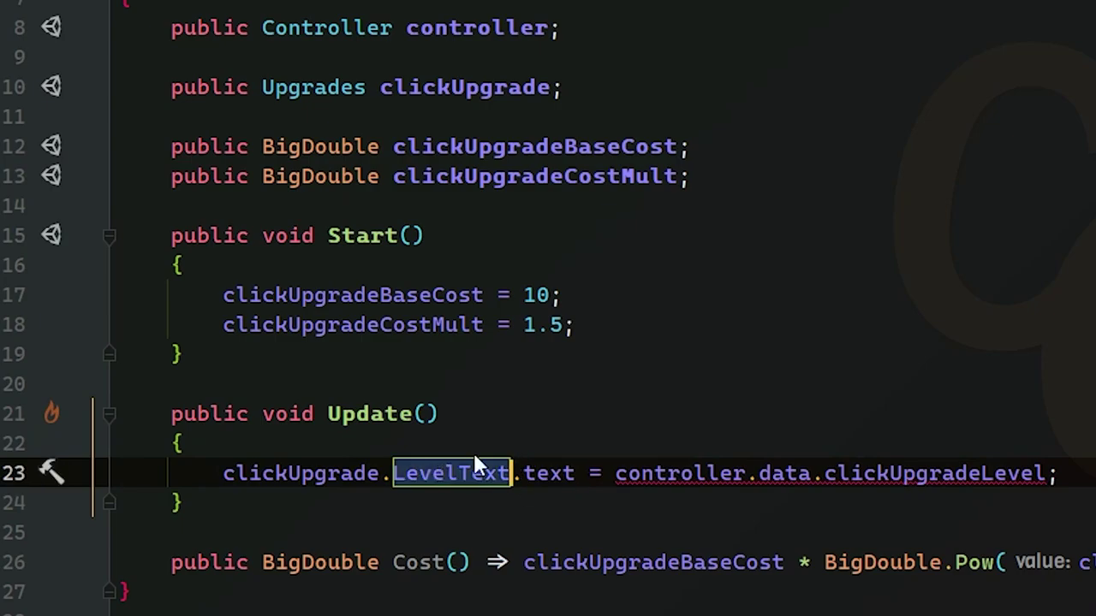
left_click(575, 474)
double_click(551, 474)
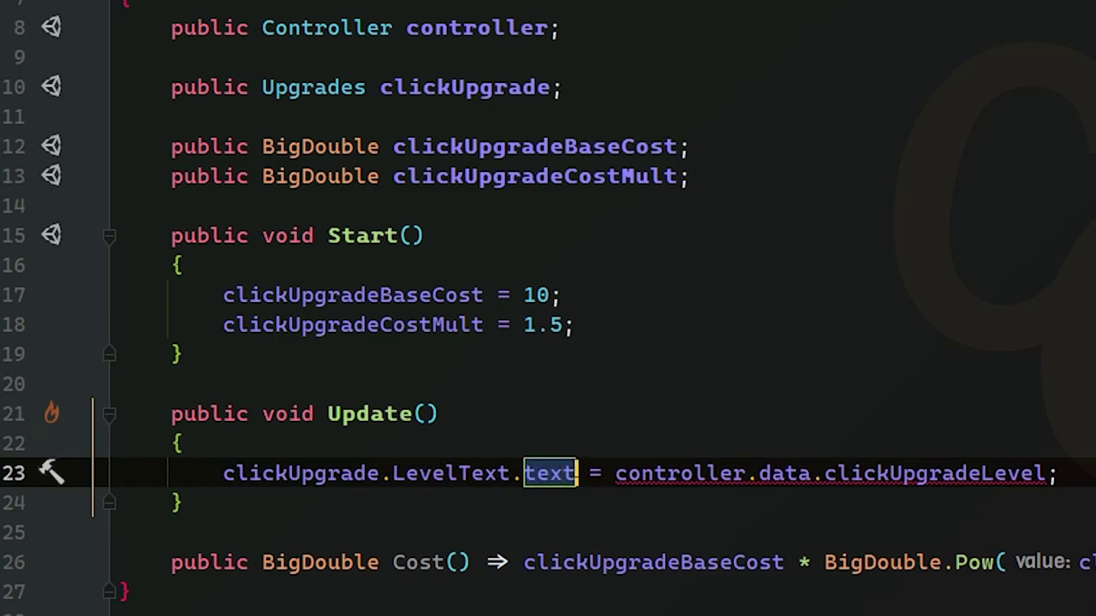
left_click(898, 383)
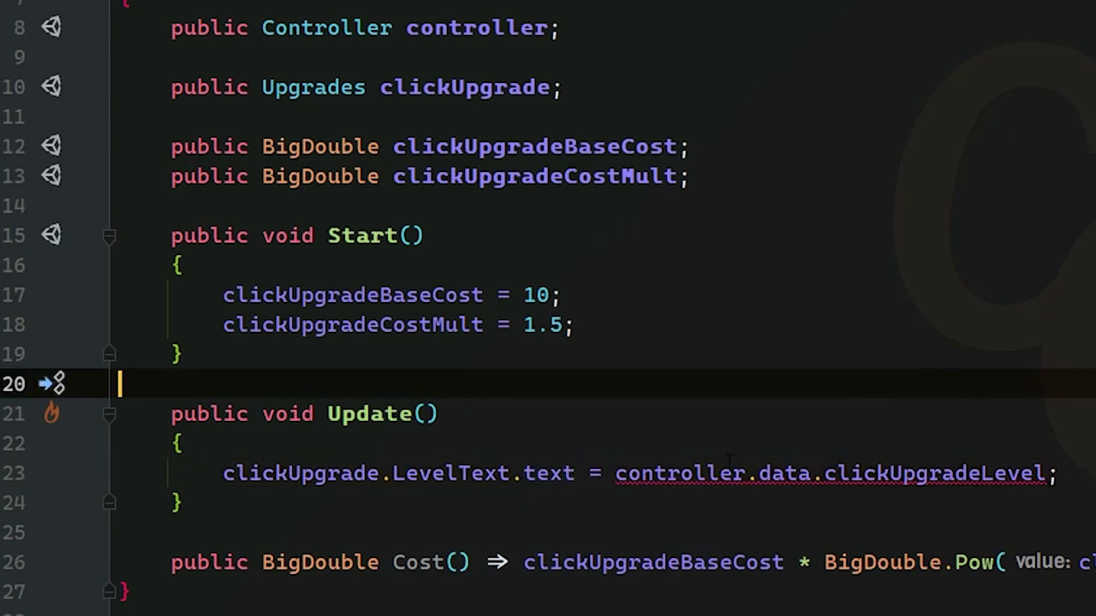
- Append .ToString() to clickUpgradeLevel, clearing the BigDouble-to-string error
mouse_move(634, 473)
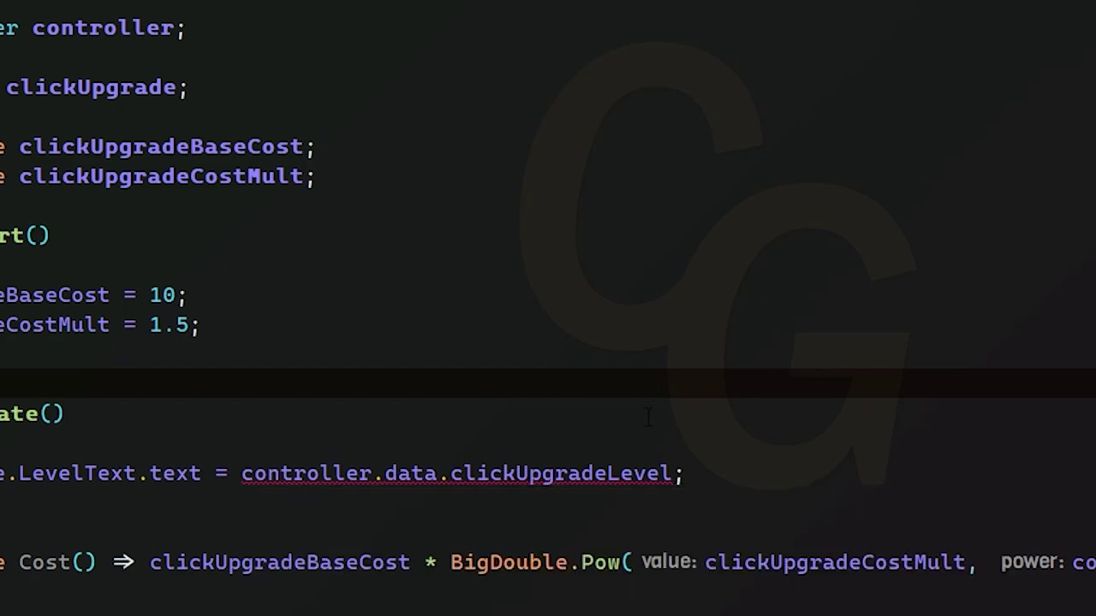
left_click(673, 474)
type(".t")
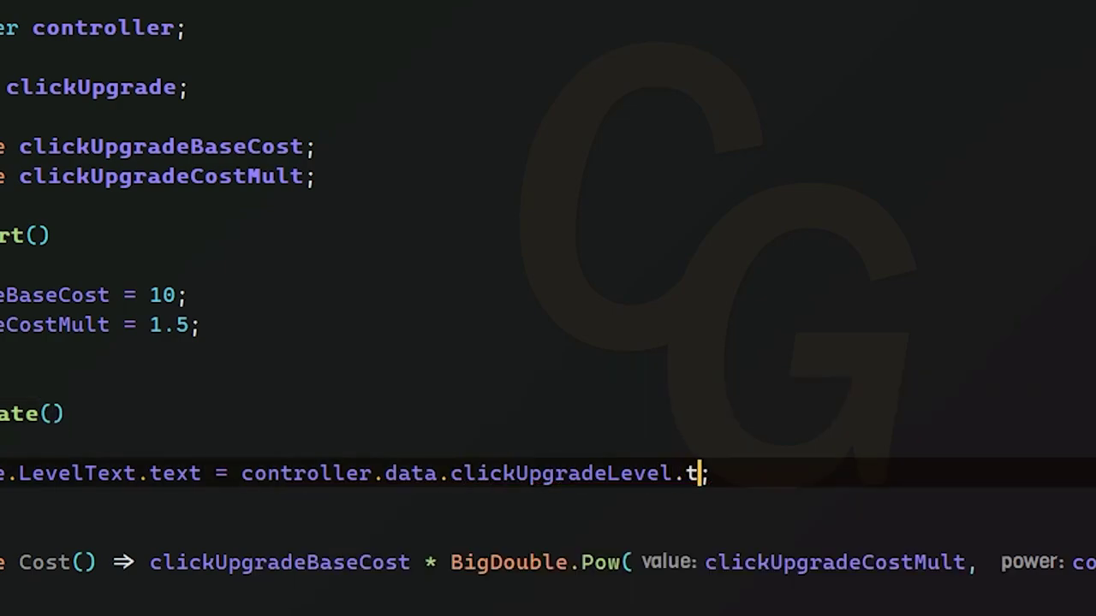
type("o")
key("Return")
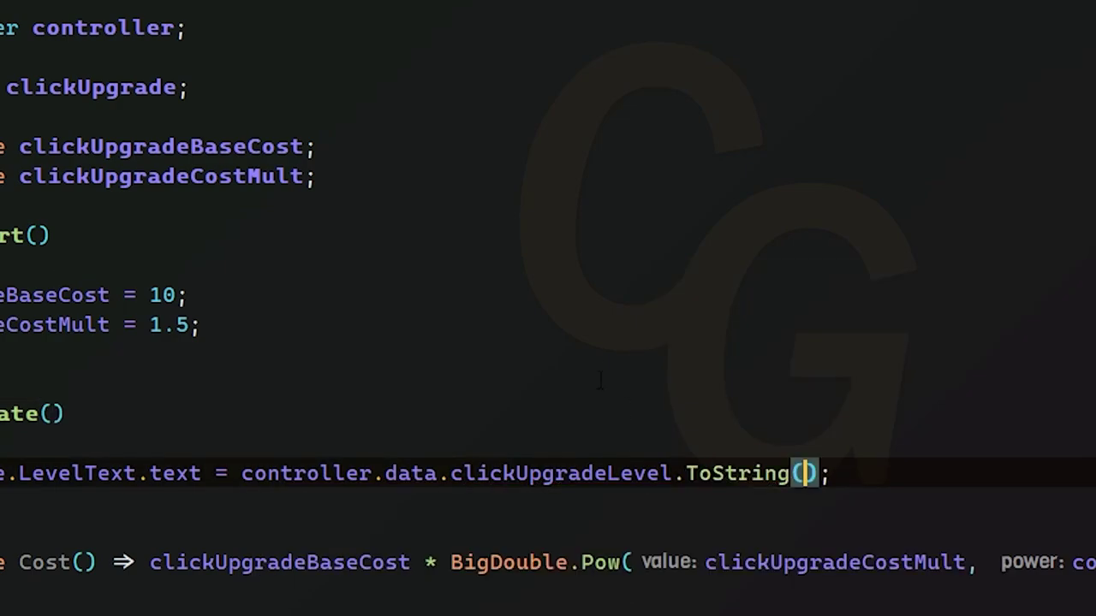
key("Up")
key("Up")
key("Up")
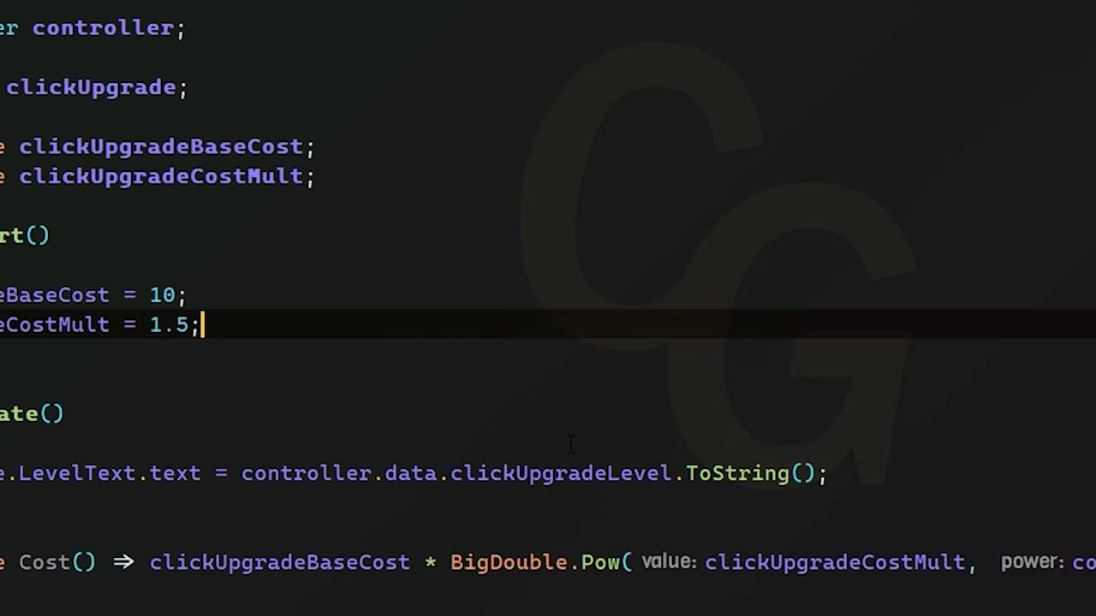
left_click(685, 473)
left_click(556, 474)
key("Up")
key("Up")
key("Up")
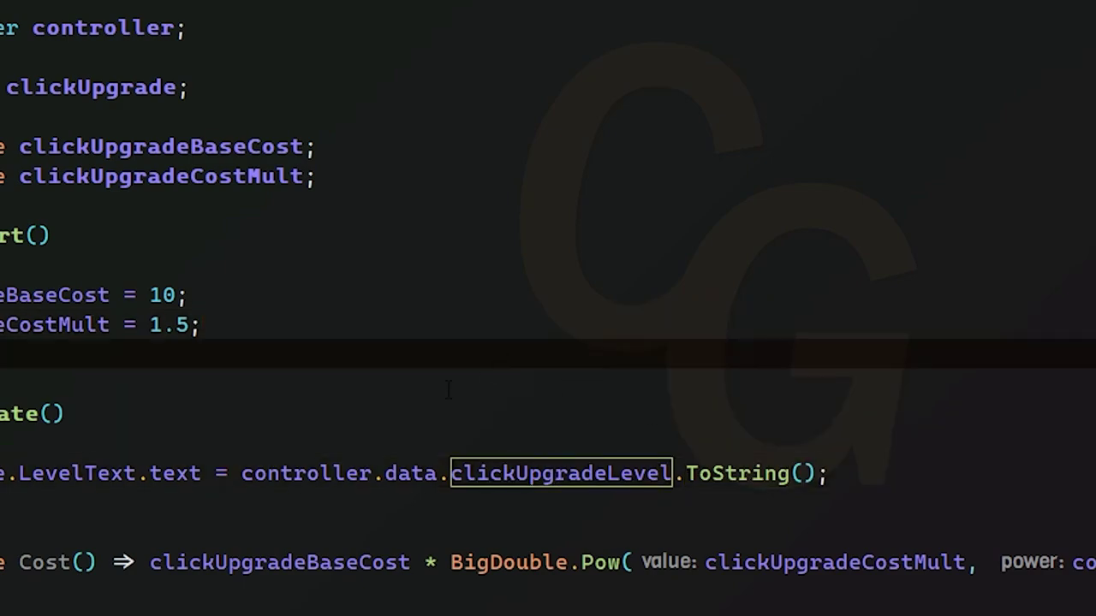
left_click(175, 473)
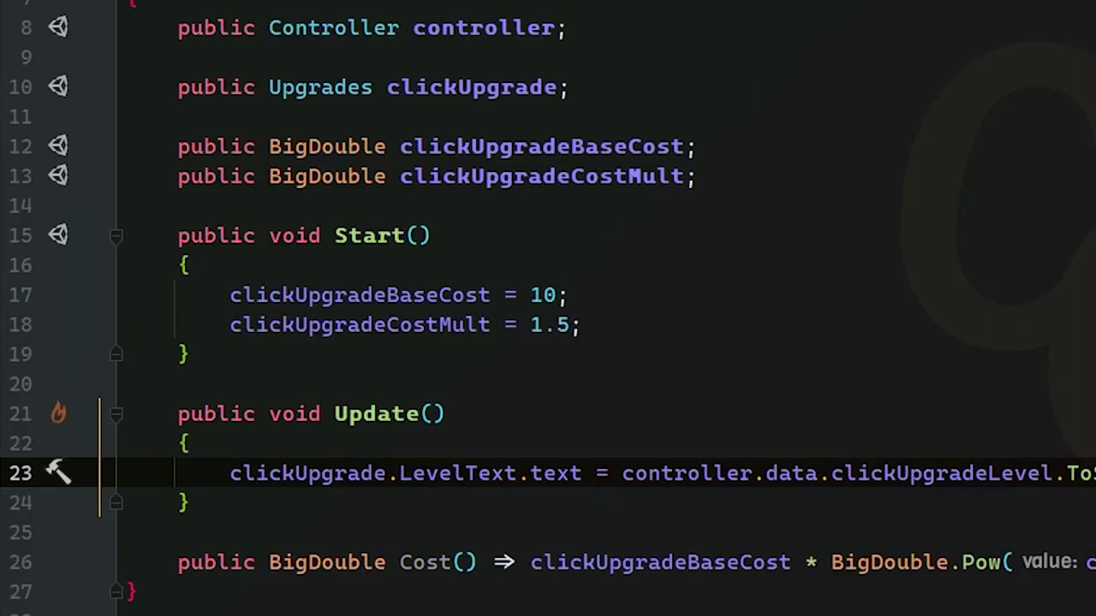
- Start a new Update line: clickUpgrade.CostText.text =
key("Return")
type("clicku")
key("Return")
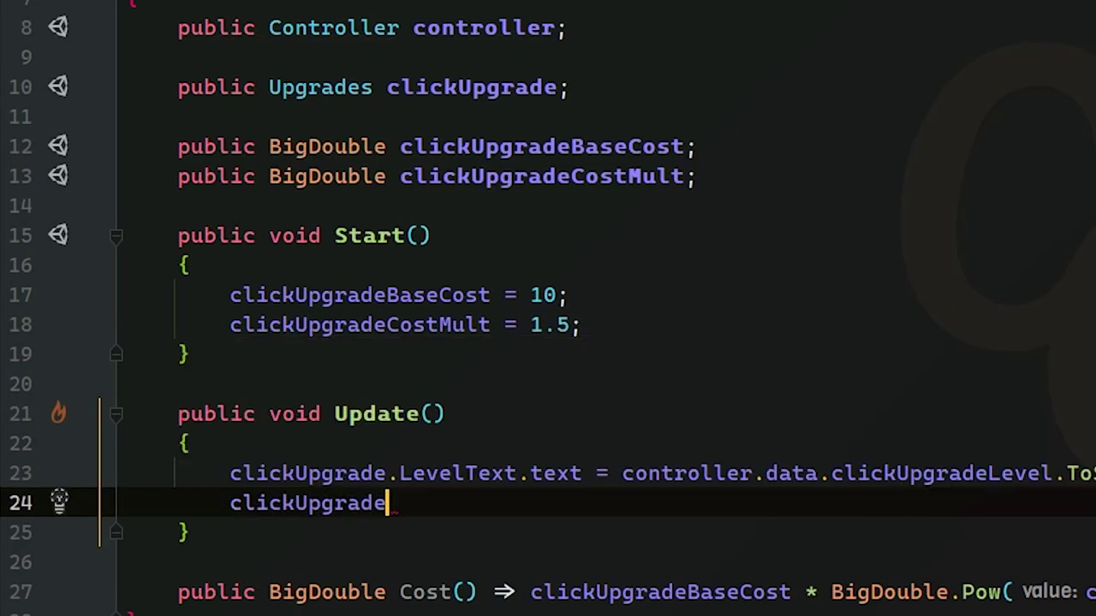
type(".co")
key("Return")
type(".t")
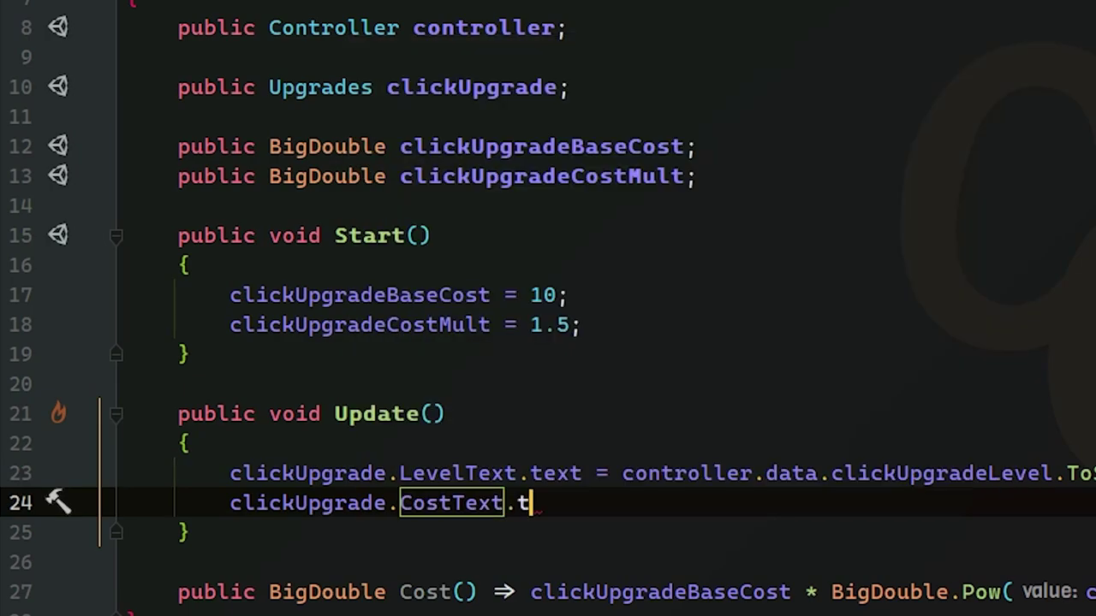
type("ext =")
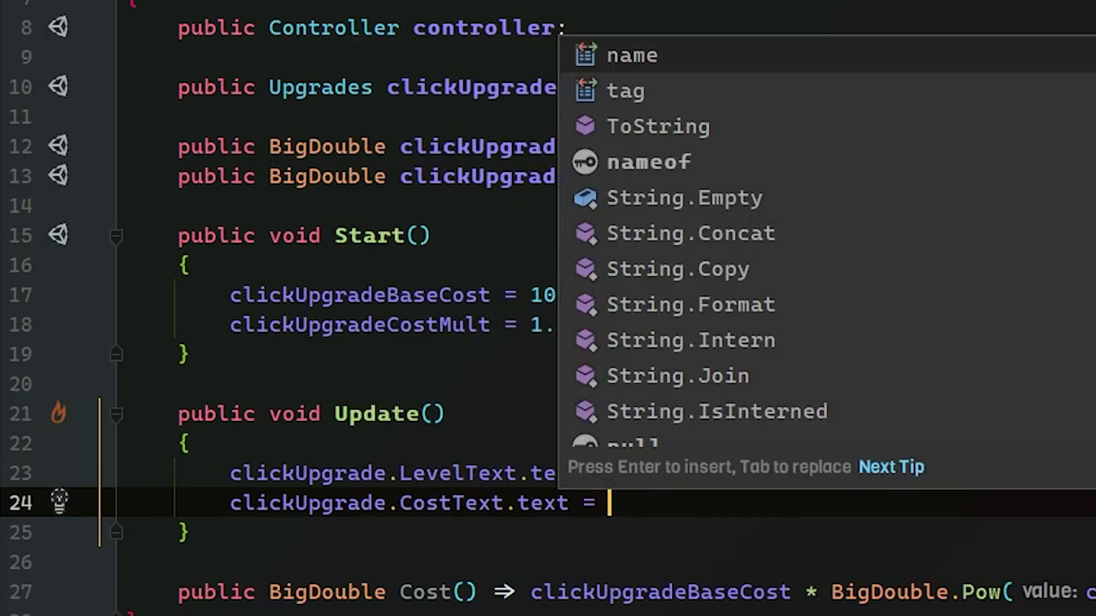
key("Escape")
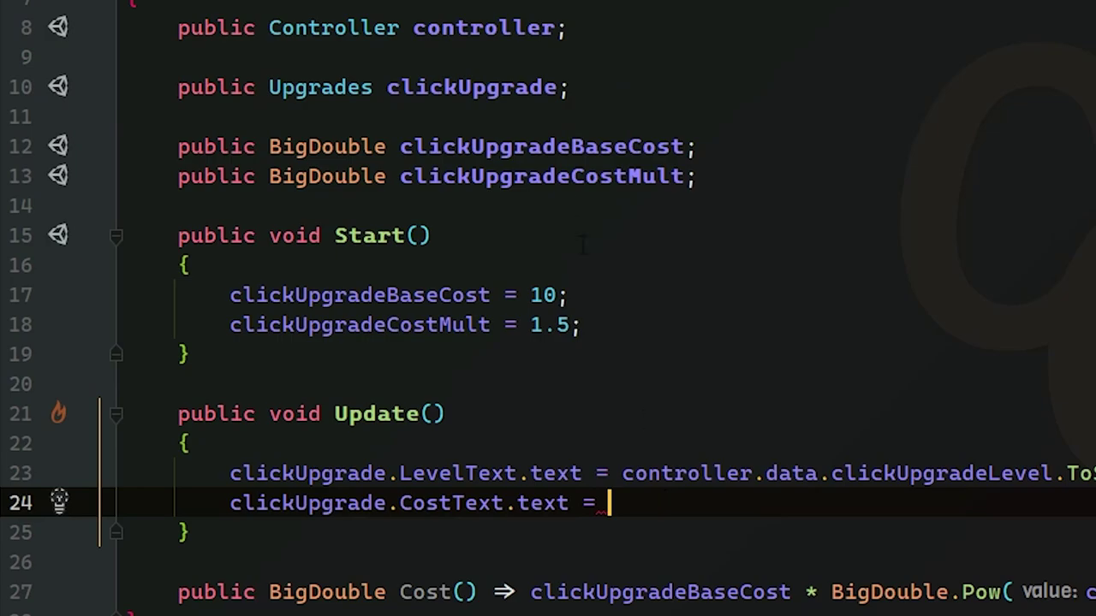
- Declare public string clickUpgradeName; below the clickUpgrade field
left_click(628, 101)
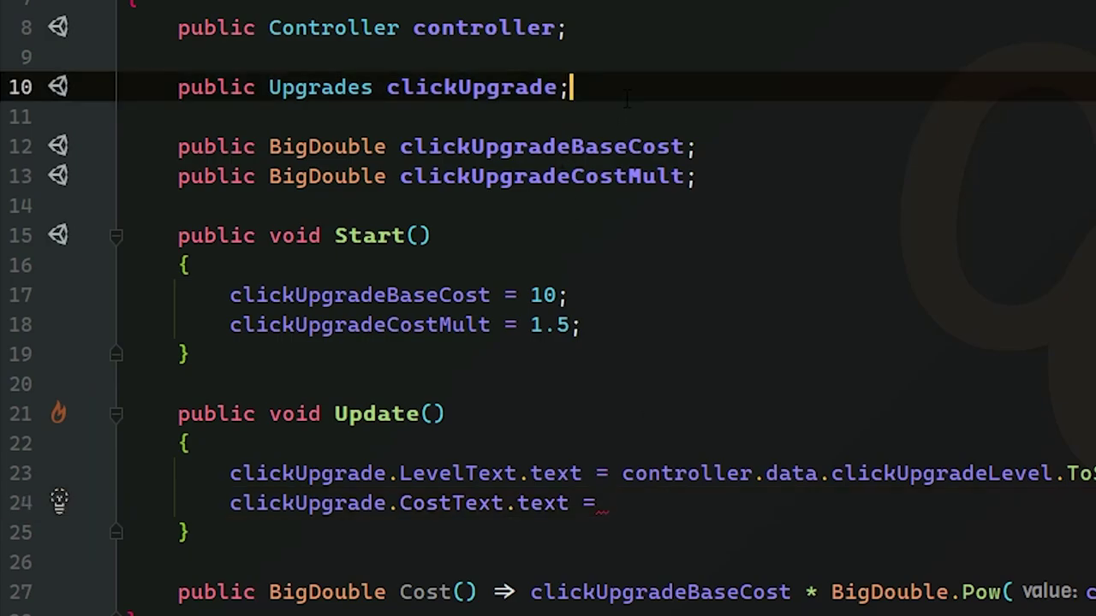
key("Return")
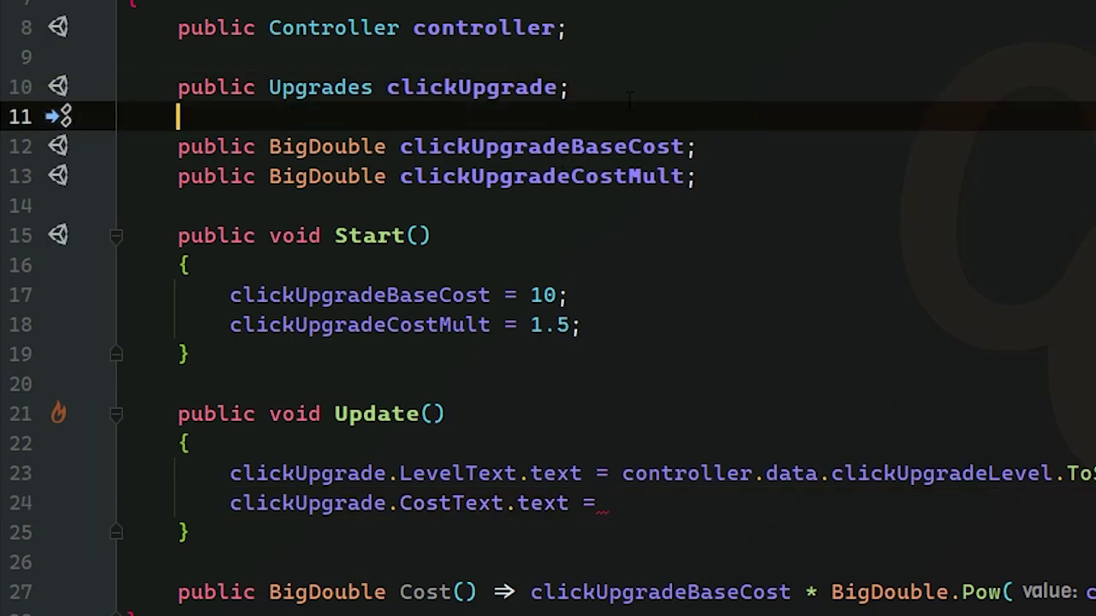
key("Return")
type("public str")
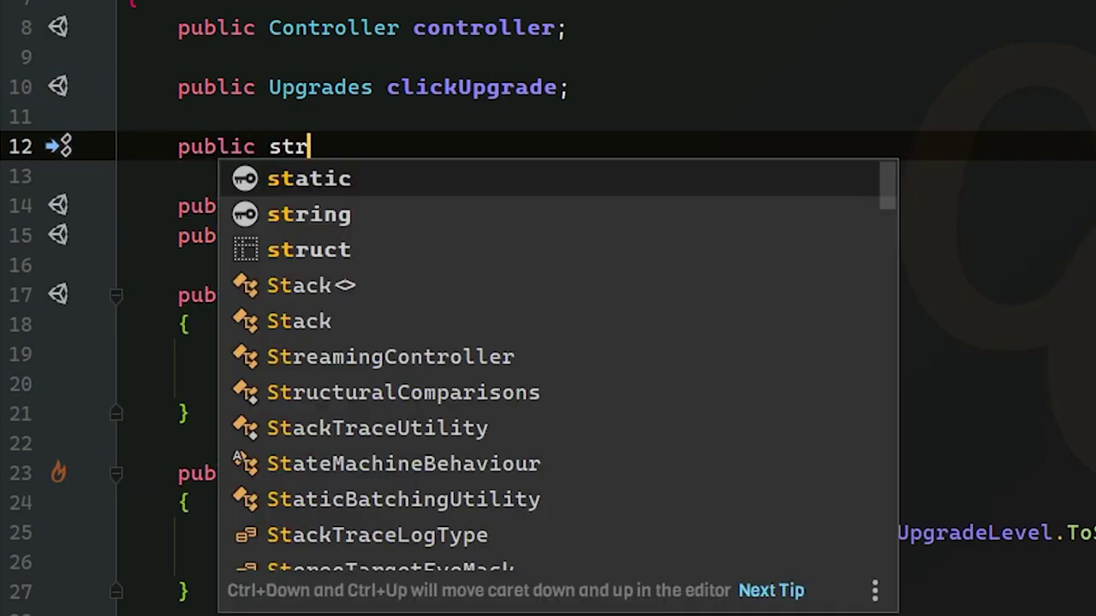
type("ing clickUpgrad")
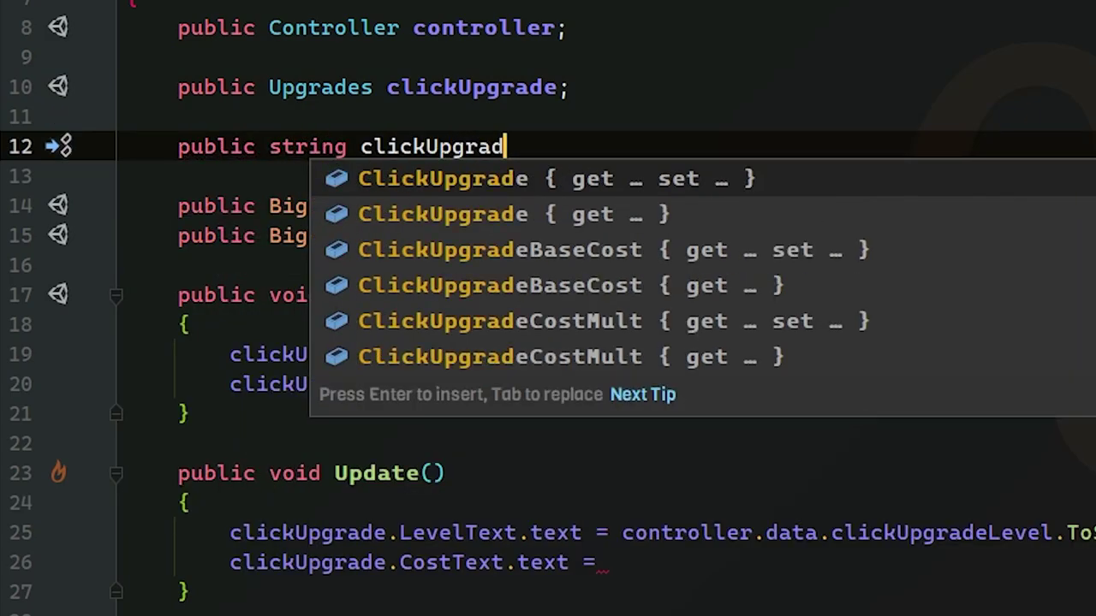
type("eName;")
- Begin a clickUpgradeName = assignment inside Start, then bring up the Unity editor
left_click(448, 146)
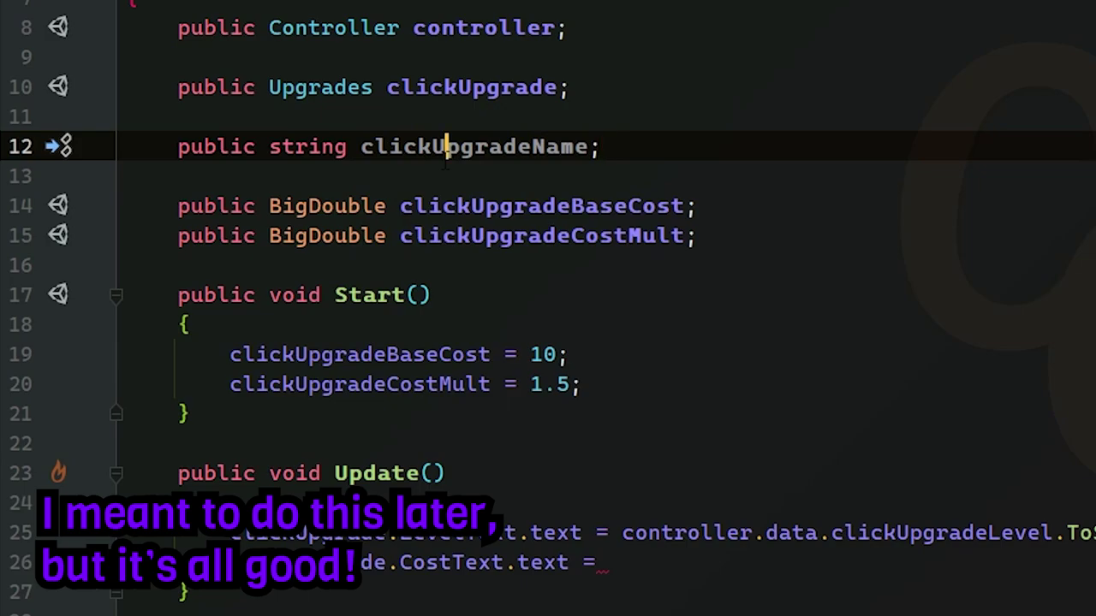
left_click(706, 325)
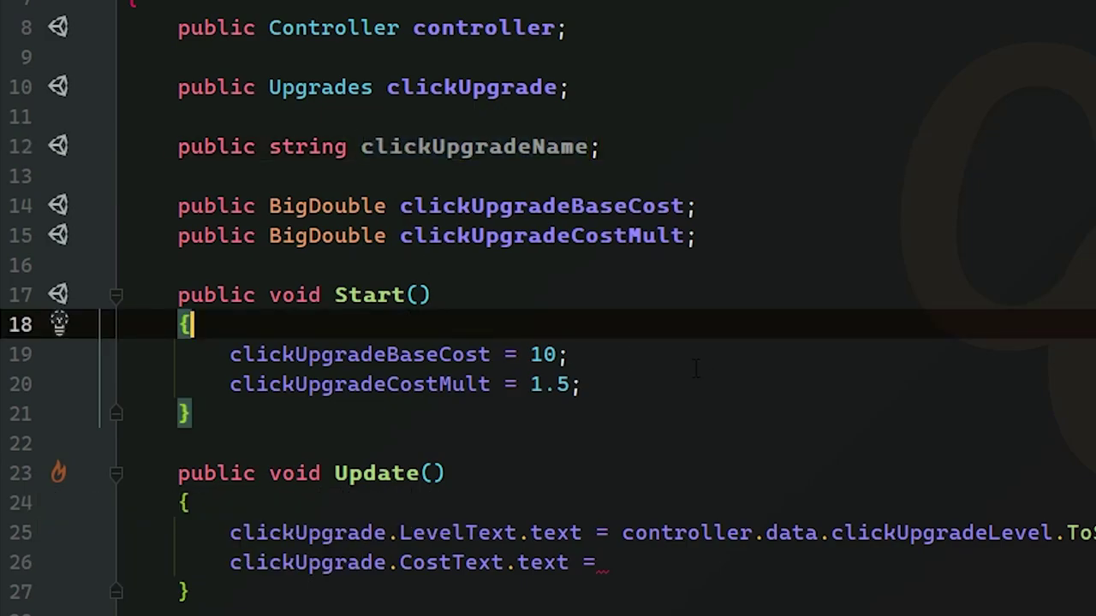
key("Return")
type("clickUpgradeName =")
key("alt+Tab")
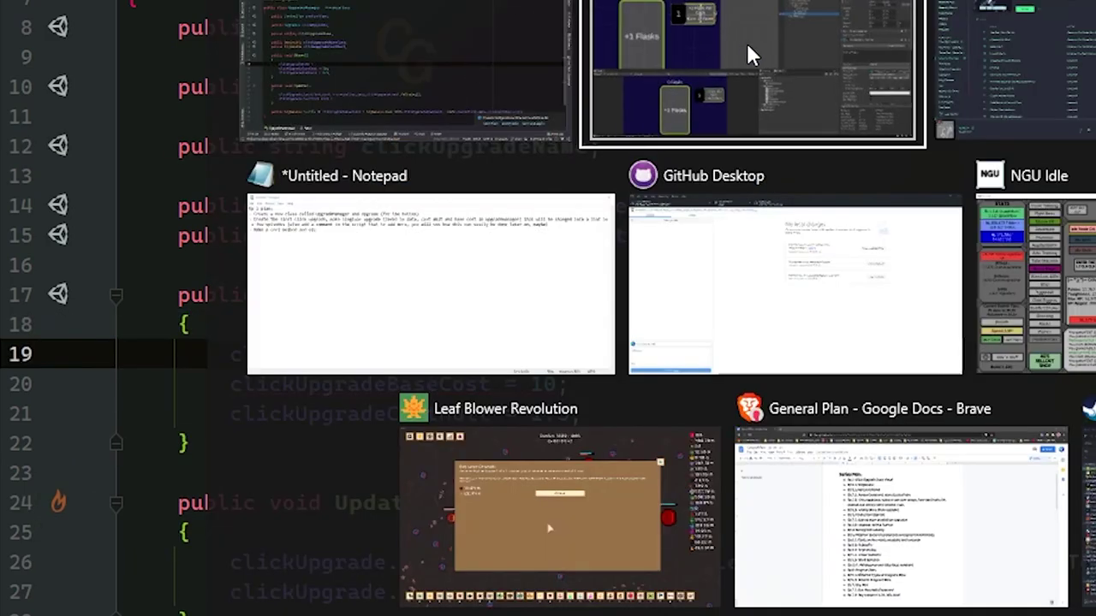
left_click(746, 45)
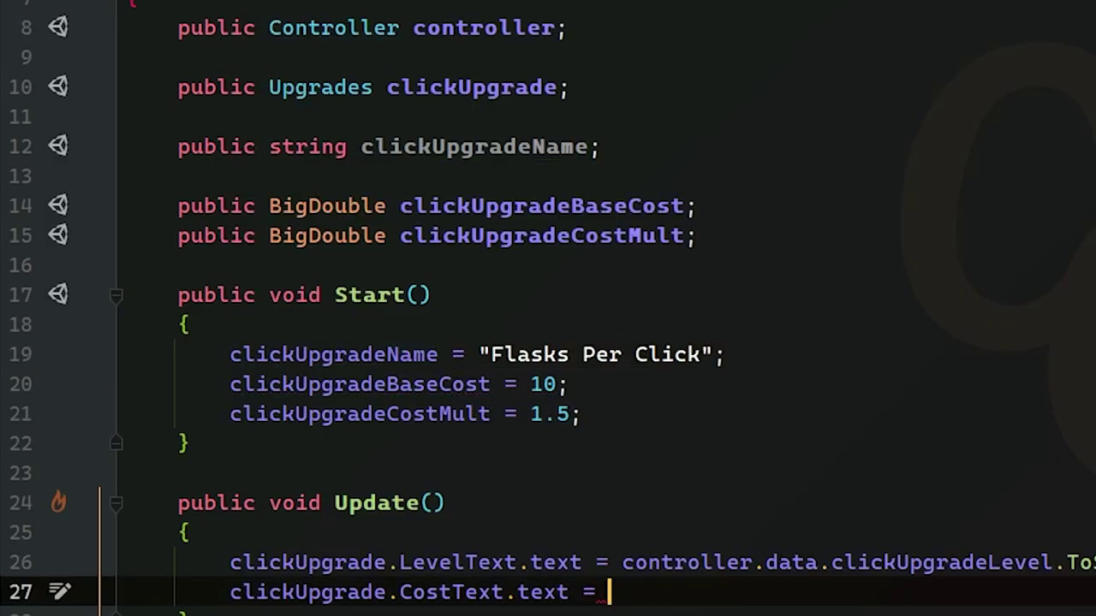
- Finish the cost line as "Cost: " + Cost() + " Flasks"; and highlight its parts
type("\"C")
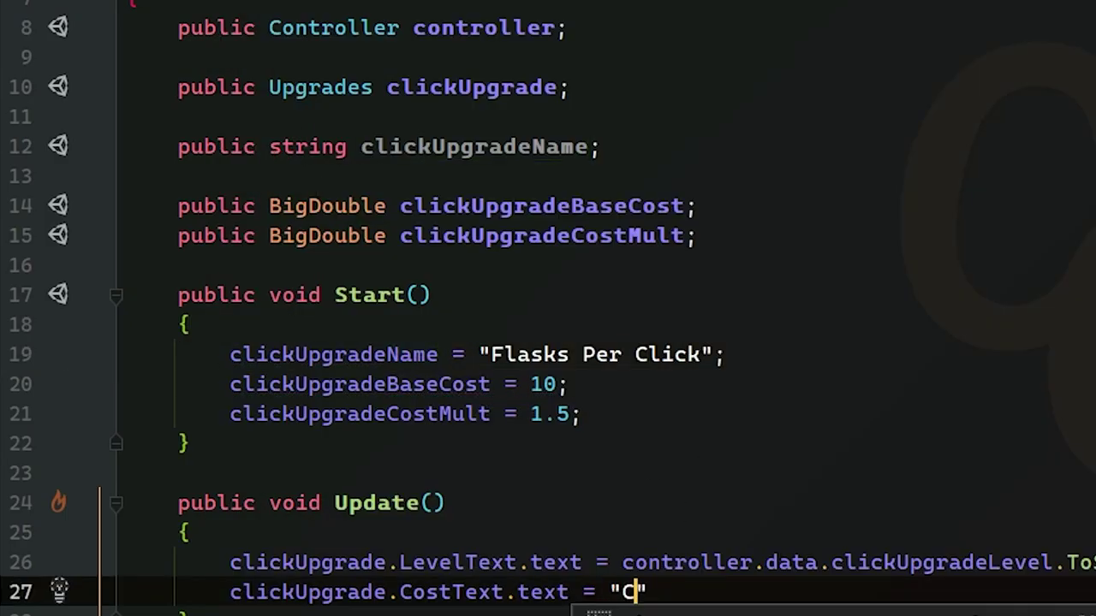
type("ost: ")
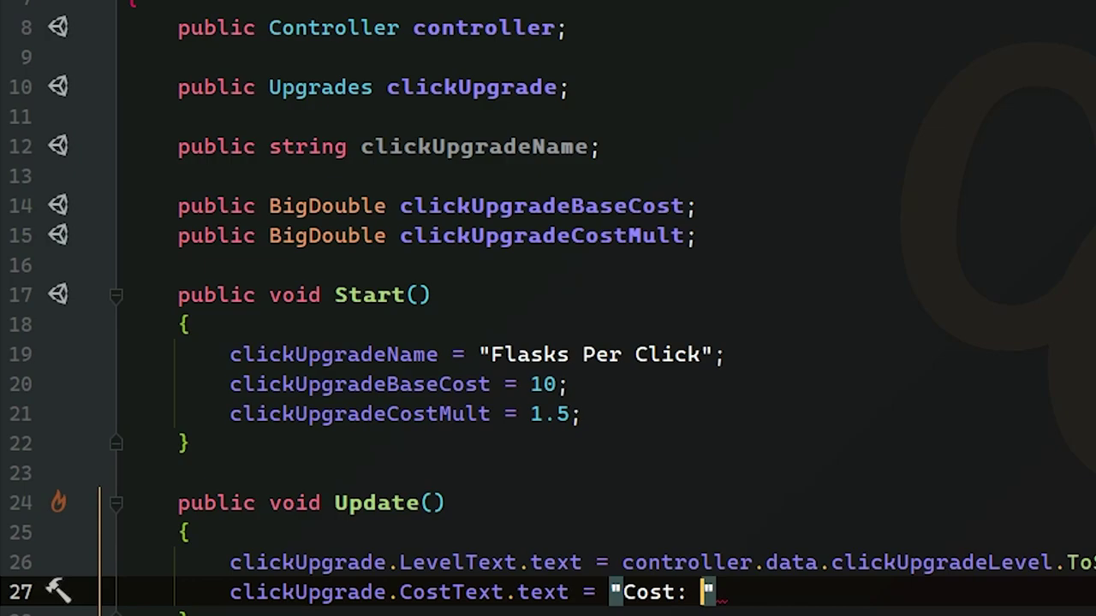
type("\" +")
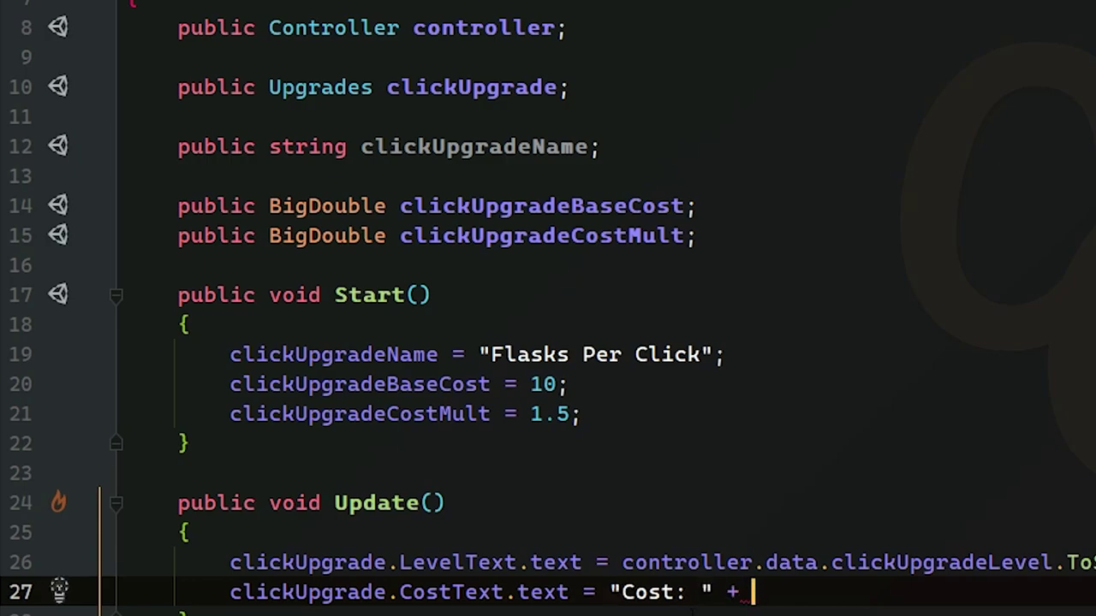
key("Left")
key("Left")
key("Left")
type("Cost")
key("Return")
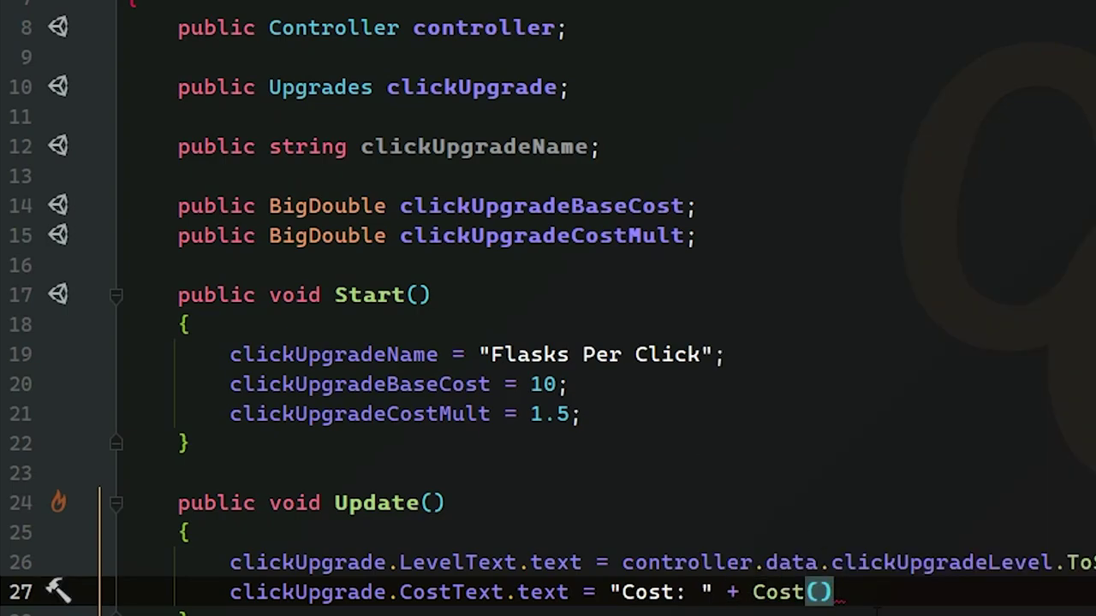
type(".")
key("BackSpace")
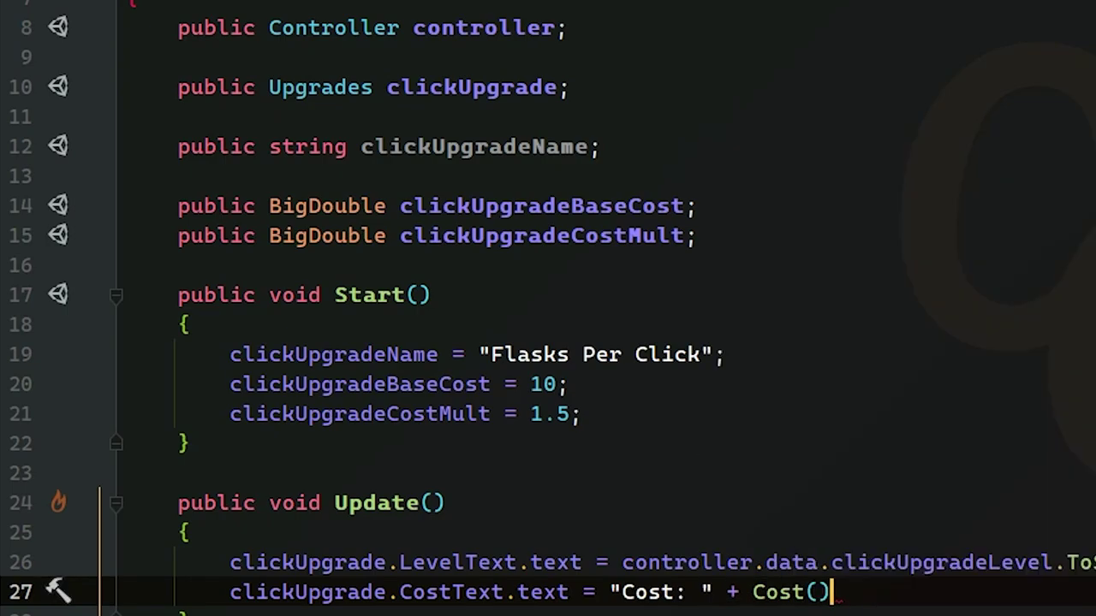
type(" + \" Flasks")
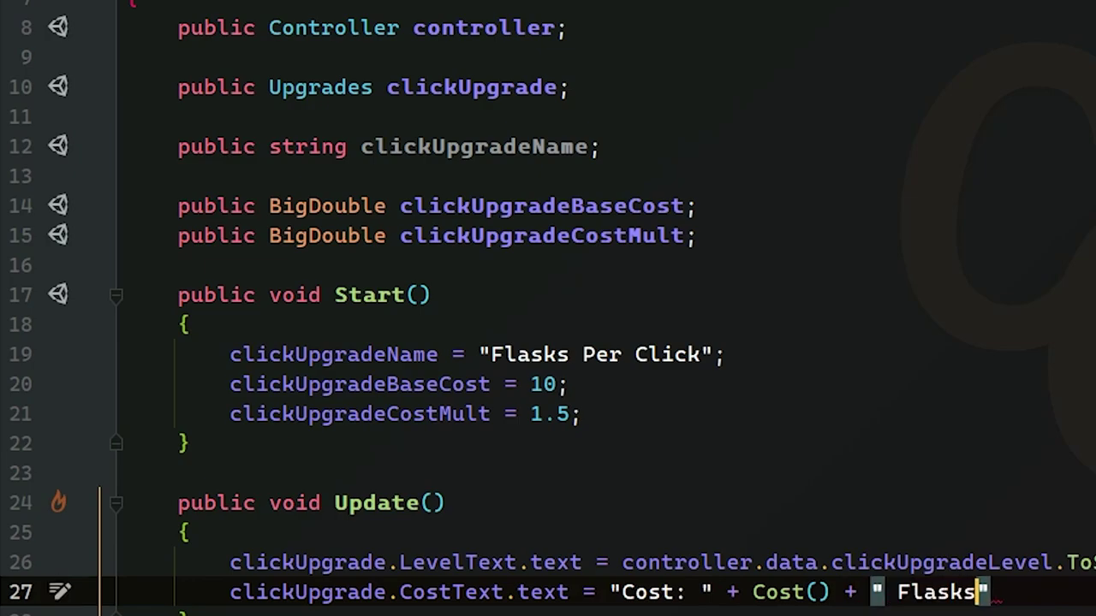
type("\";")
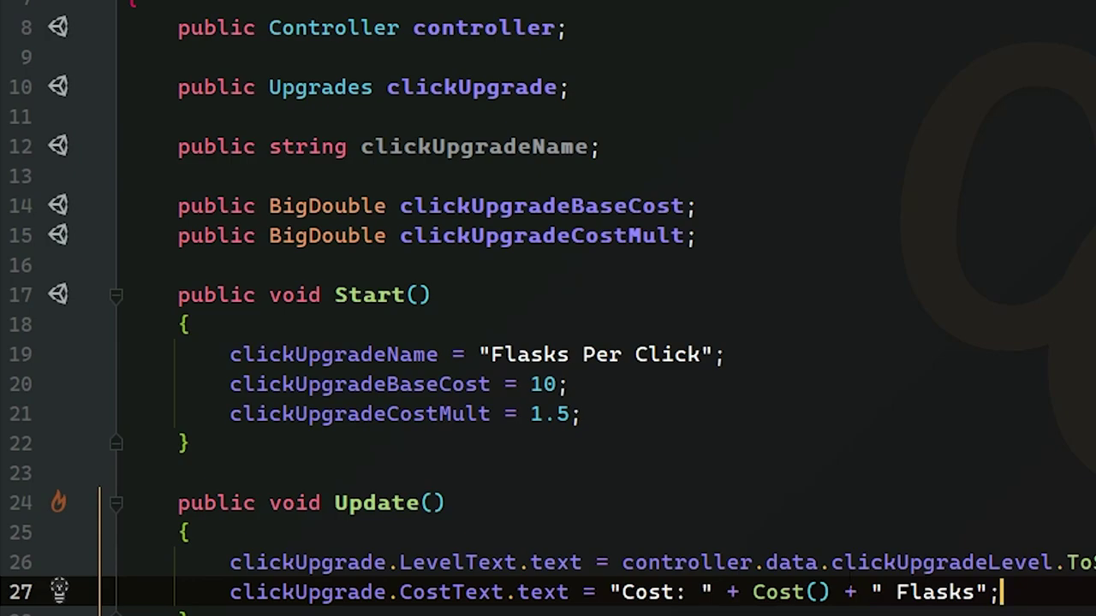
left_click(835, 591)
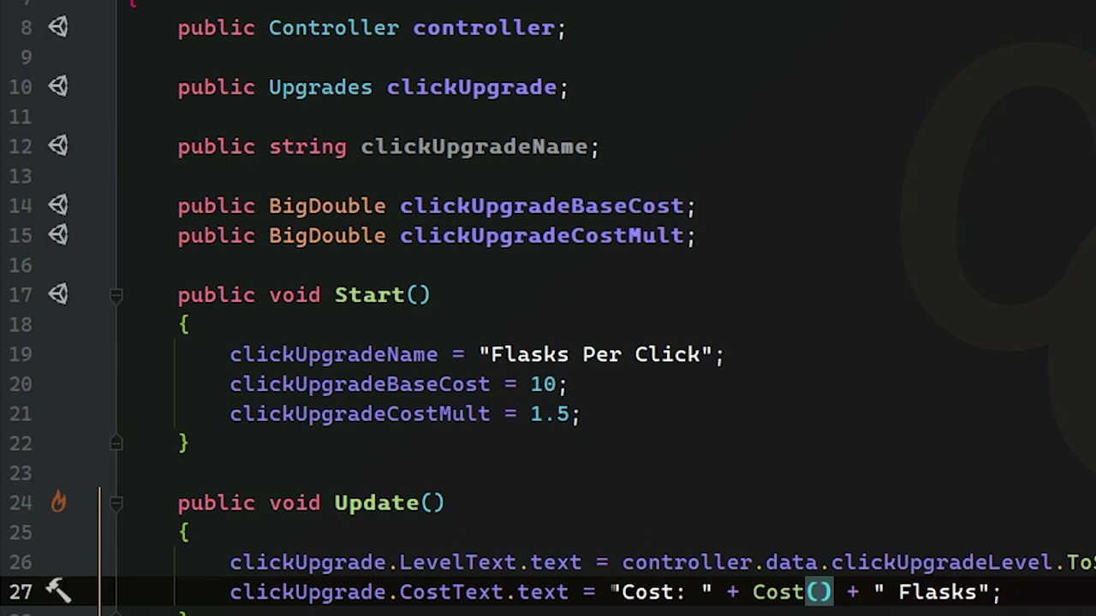
left_click_drag(612, 592, 715, 591)
left_click(753, 592)
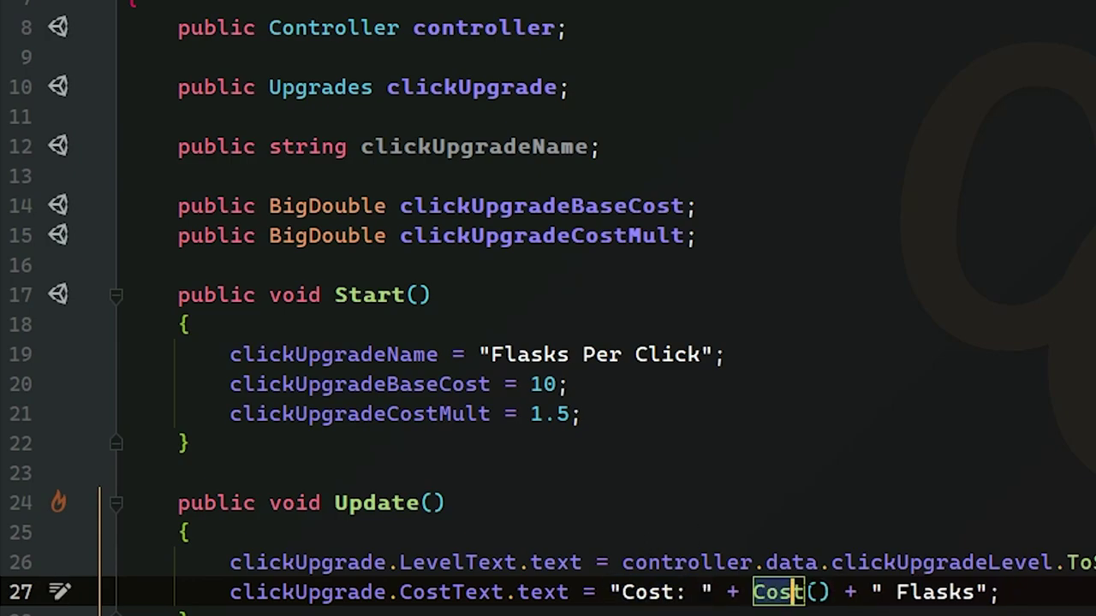
left_click(835, 592)
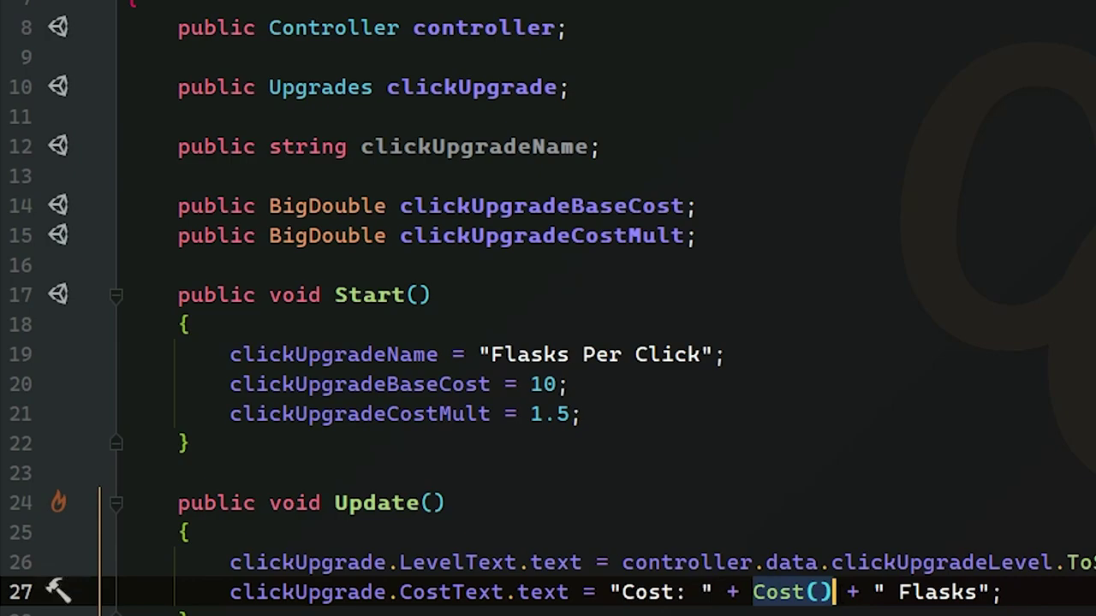
left_click(951, 498)
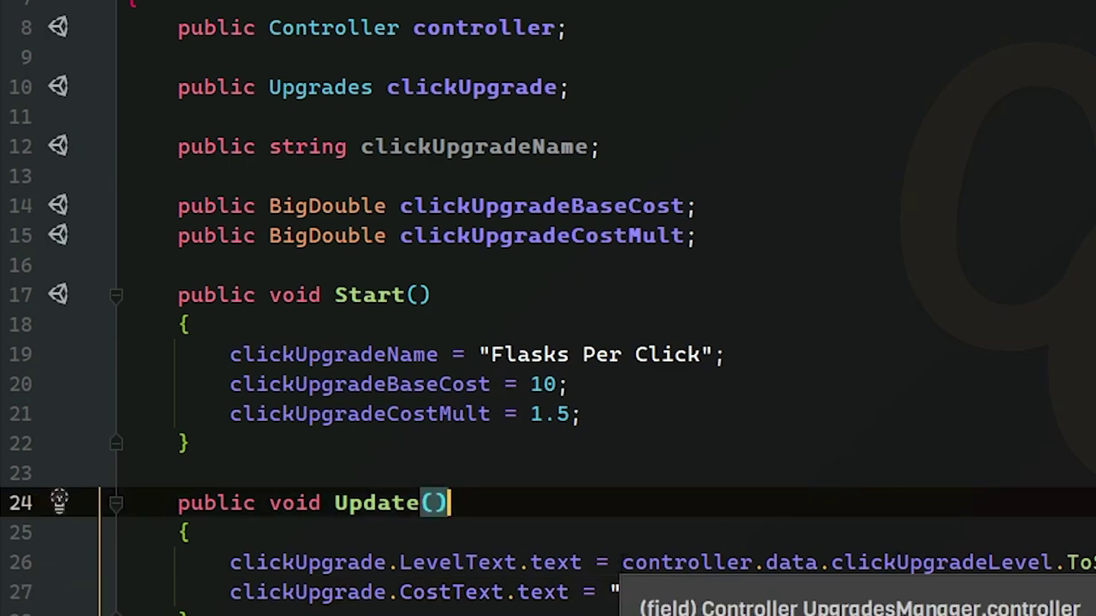
- Below the cost line, start clickUpgrade.NameText.text = "+1 " + with autocomplete
left_click(1052, 591)
key("Return")
type("click")
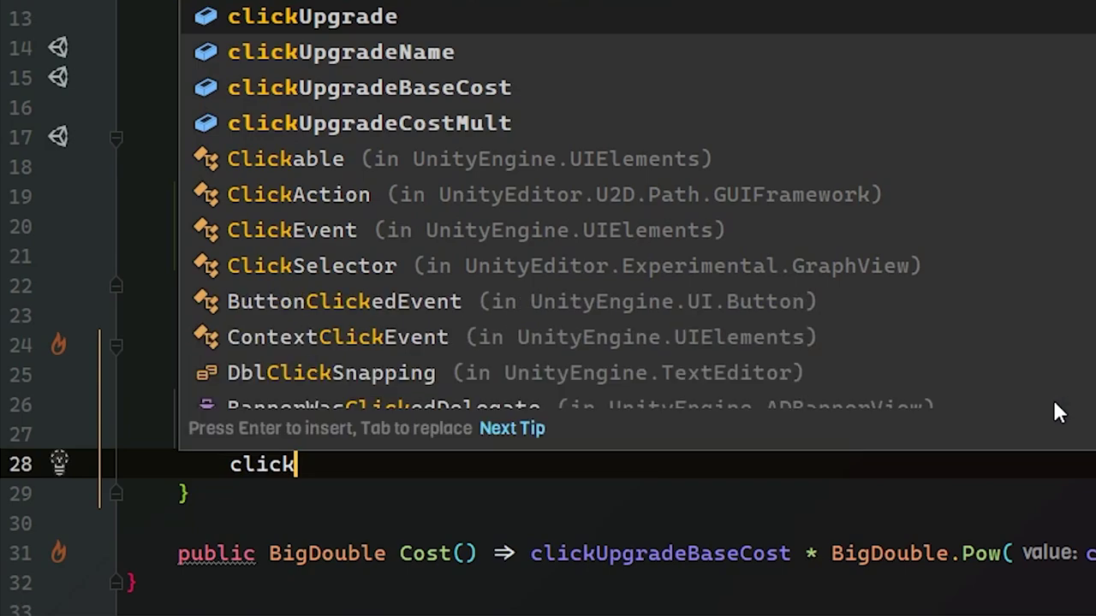
key("Return")
type(".d")
key("BackSpace")
type("nbam")
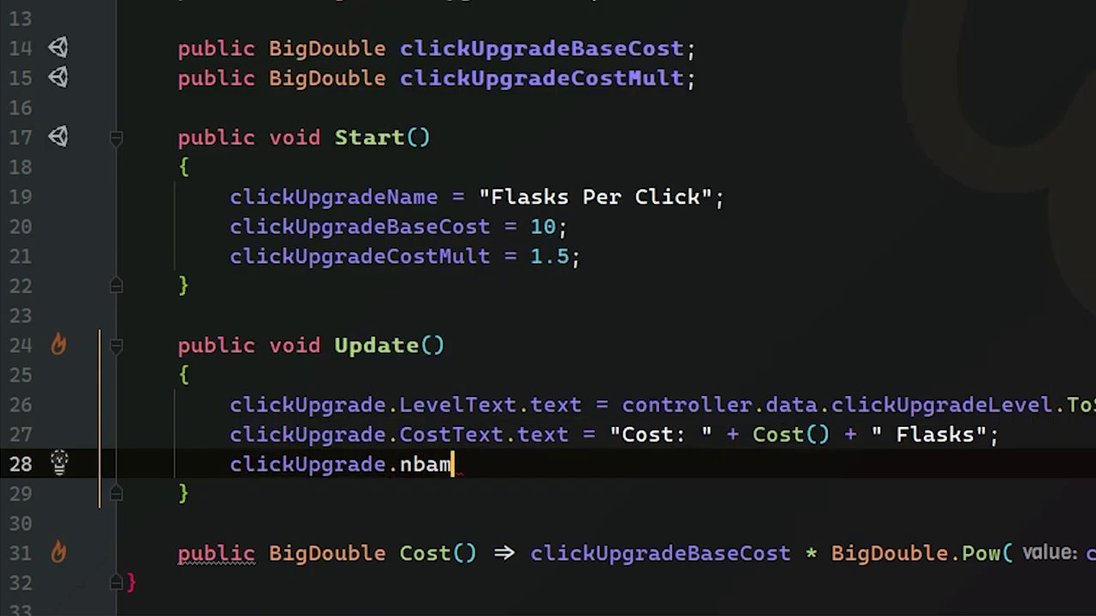
key("BackSpace")
key("BackSpace")
key("BackSpace")
type("ame")
key("Down")
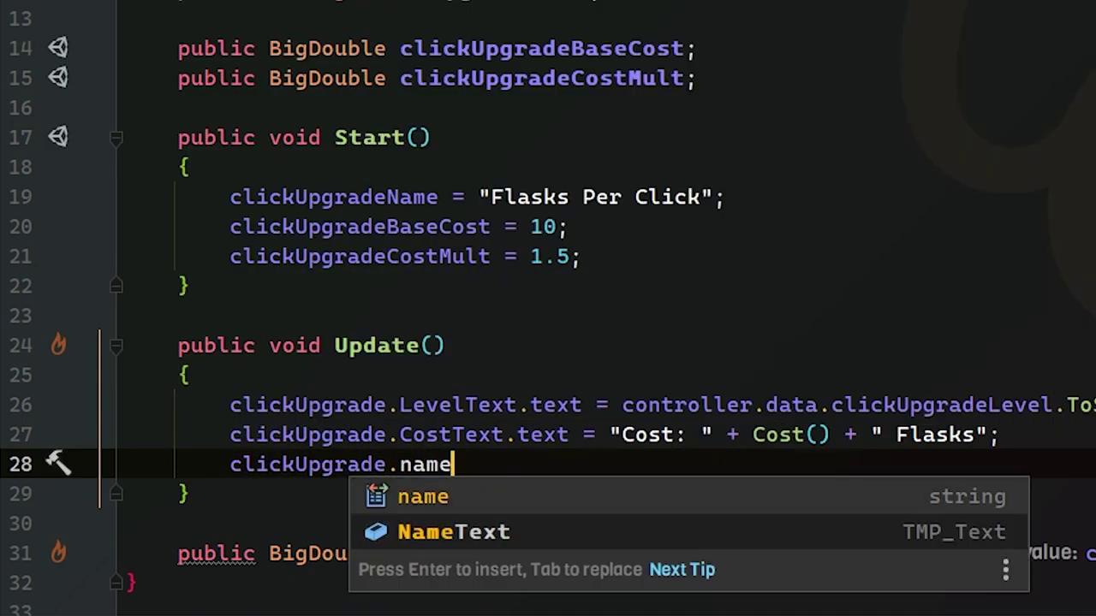
key("Return")
type(".text = ")
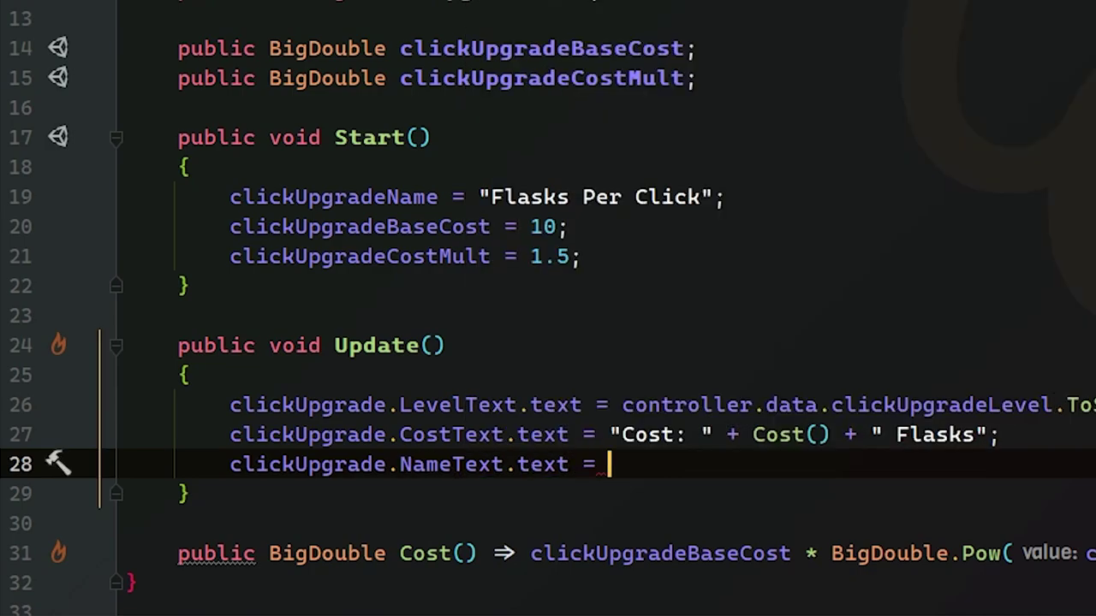
type("\"")
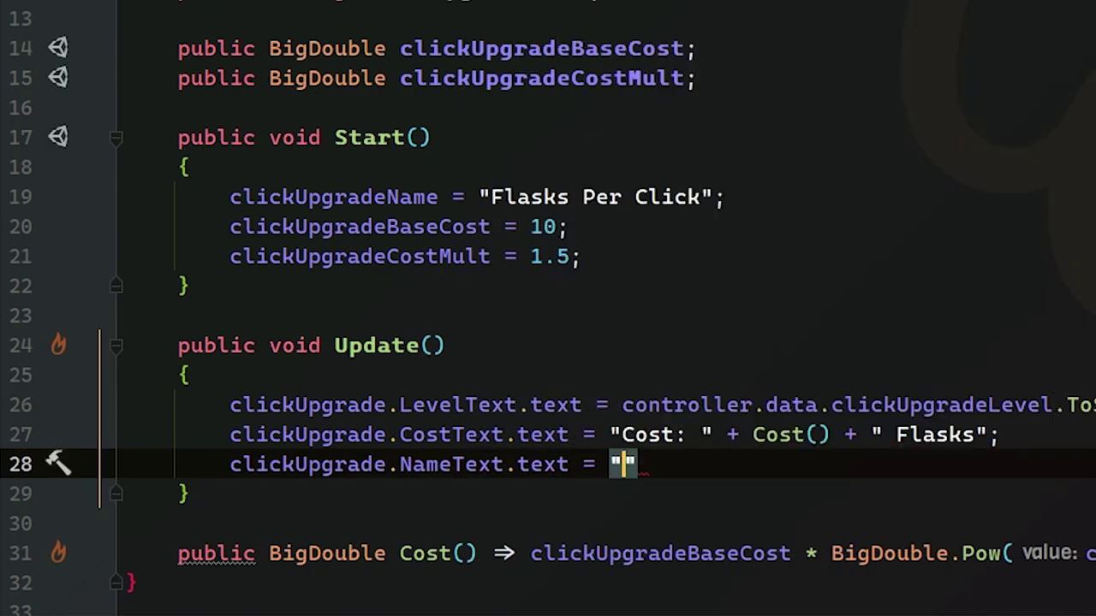
type("+1 \" +")
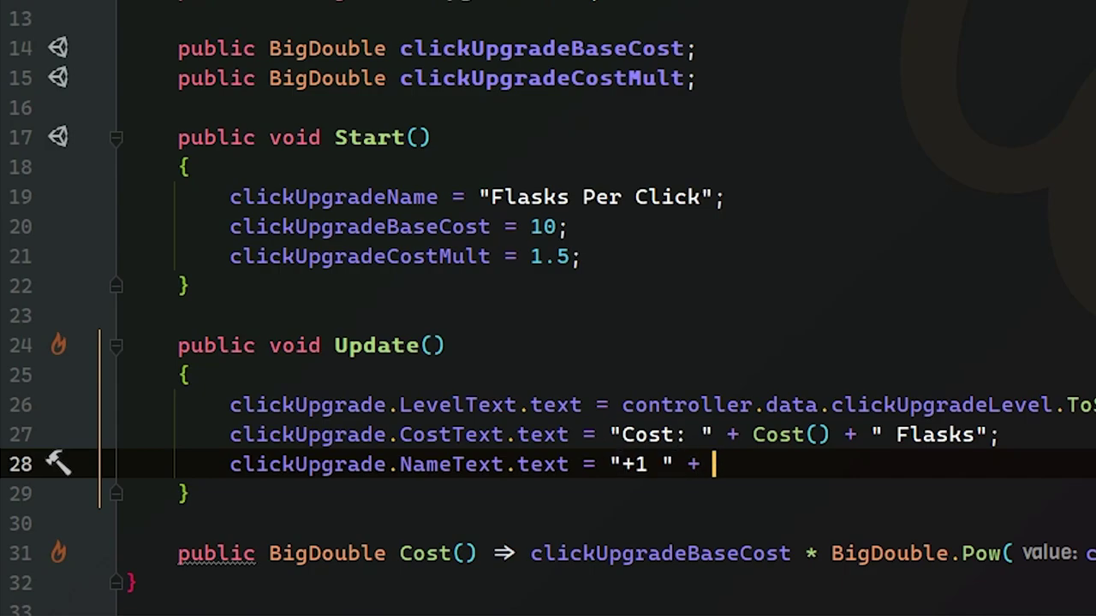
- Paste clickUpgradeName to finish the name line, then highlight Update's three text lines
left_click(439, 197)
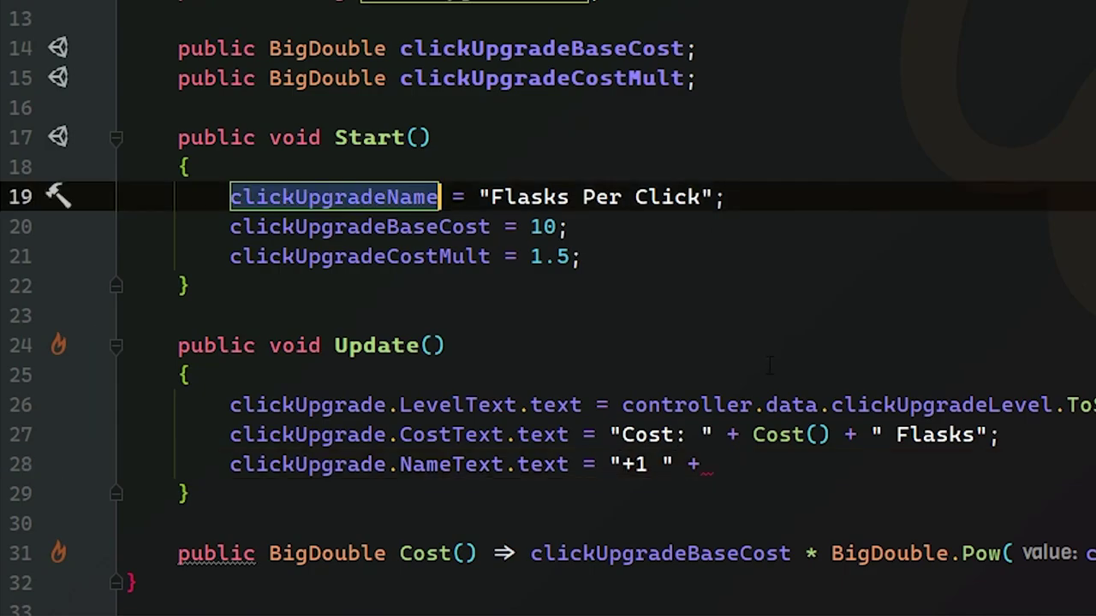
left_click(746, 463)
type("clickUpgradeName")
type(";")
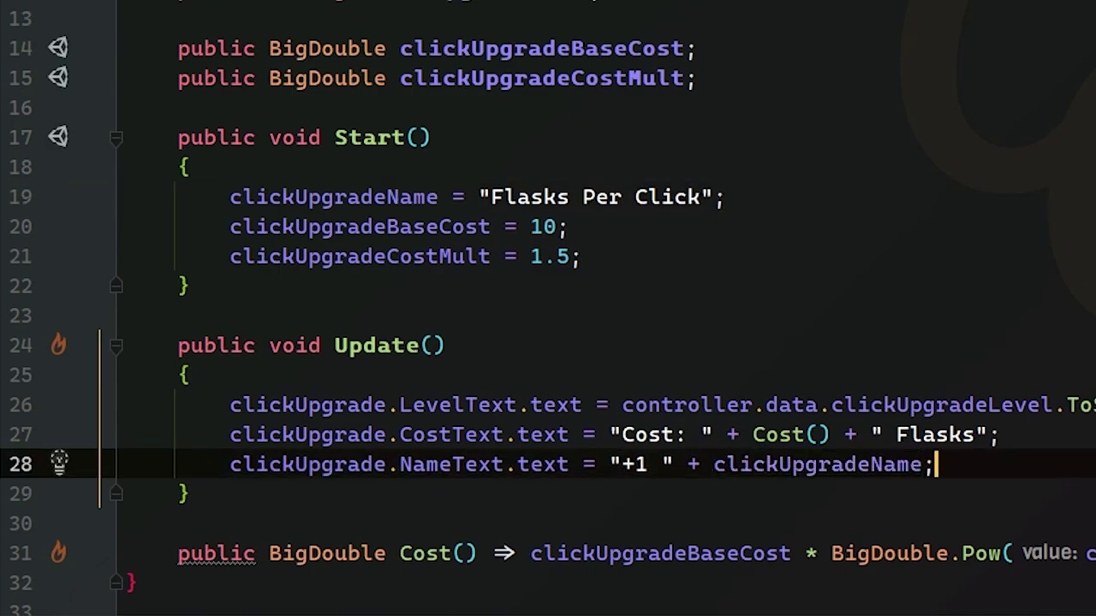
left_click_drag(611, 464, 664, 464)
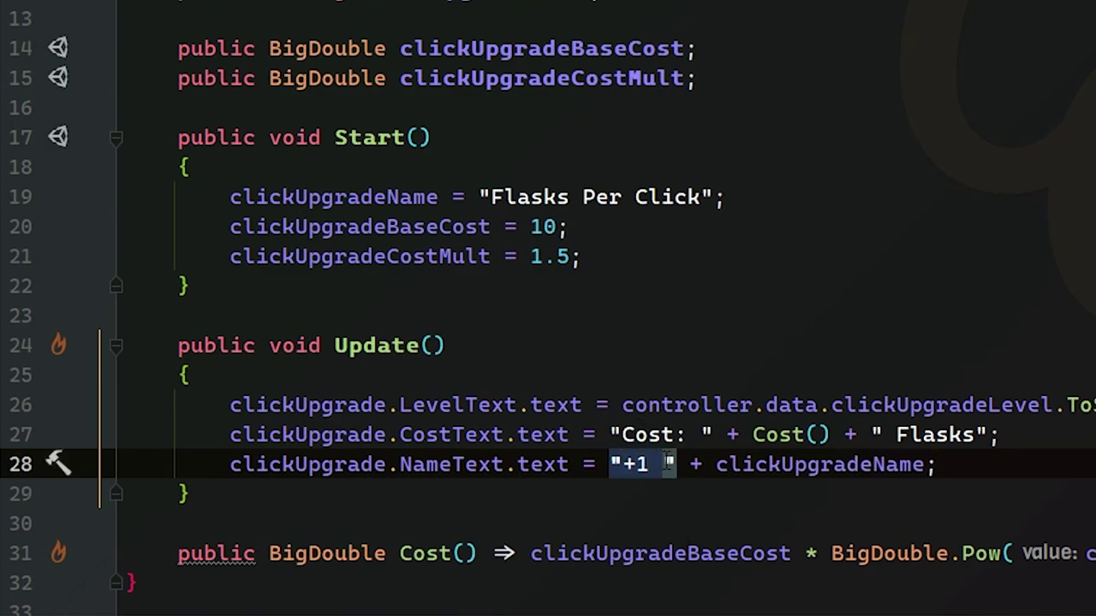
left_click(553, 356)
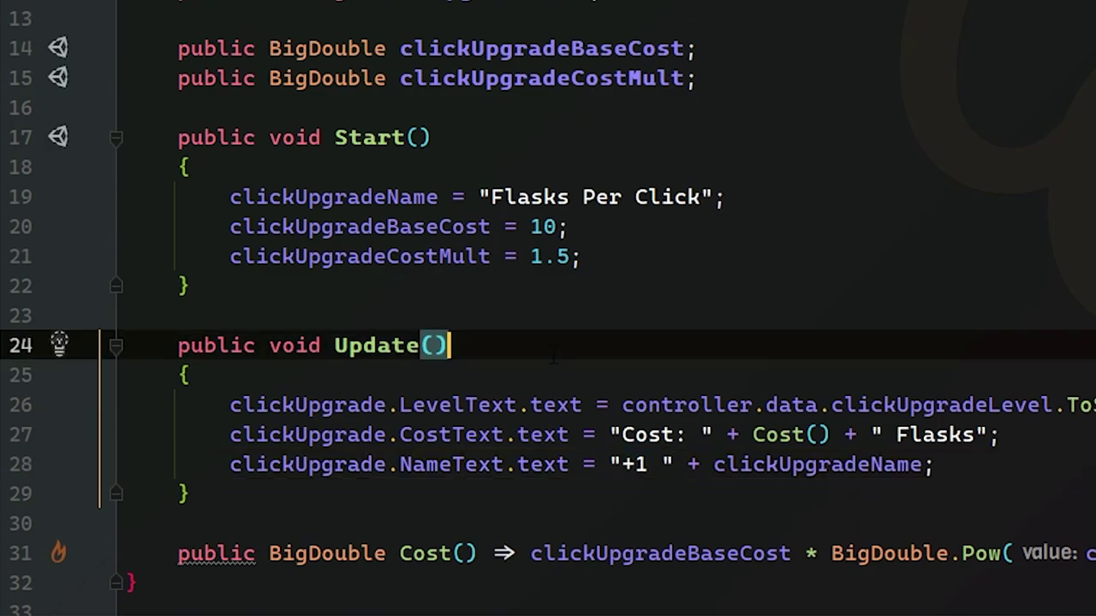
left_click(190, 375)
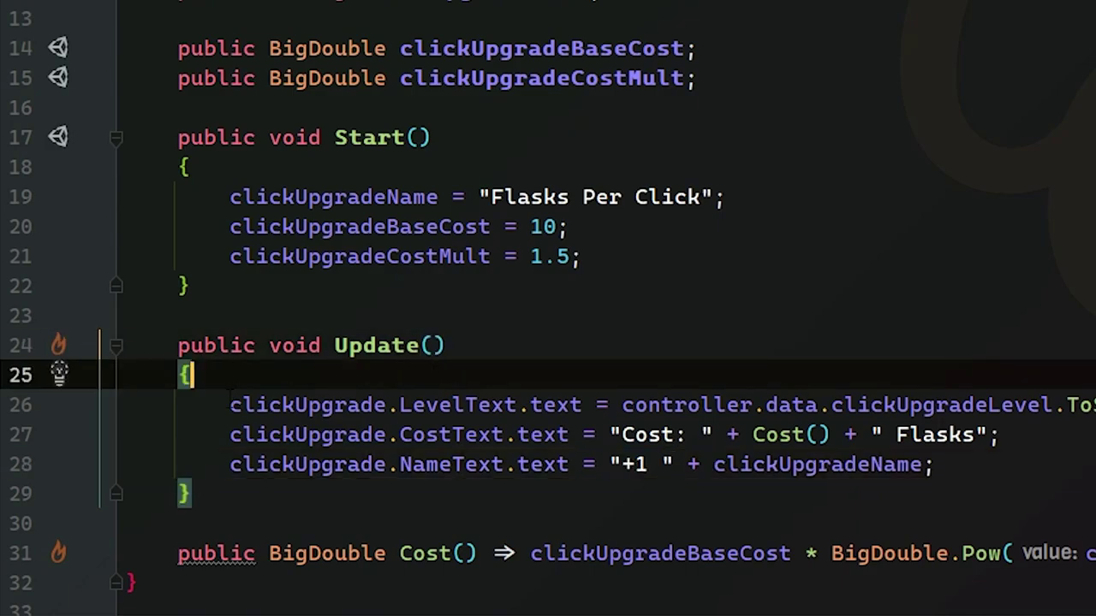
left_click_drag(230, 405, 936, 464)
left_click(1061, 464)
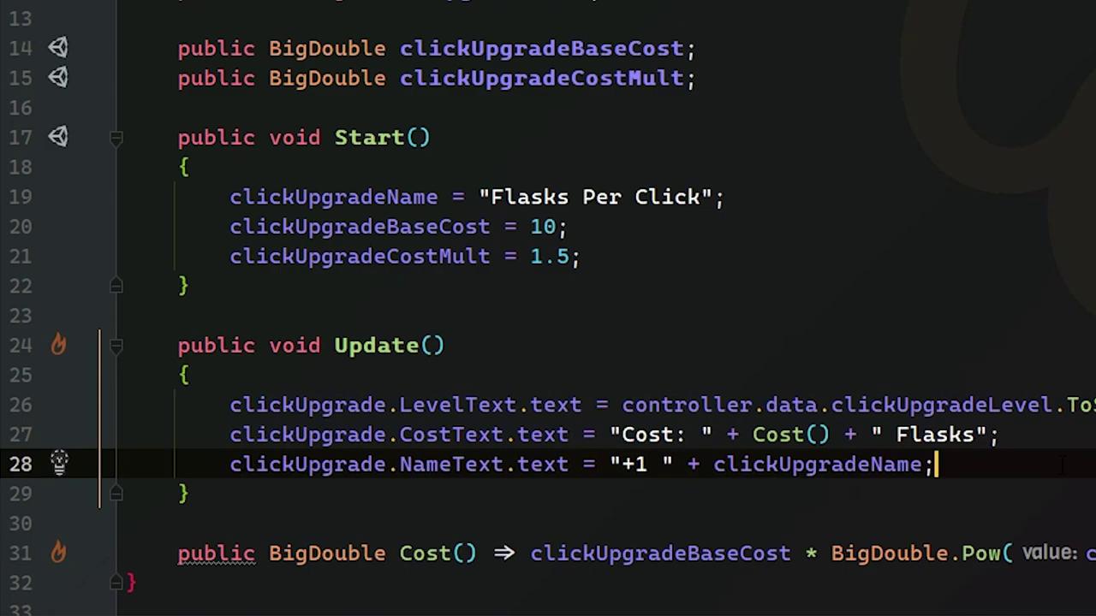
- Open a blank line below the Cost() method for a new method
left_click(584, 499)
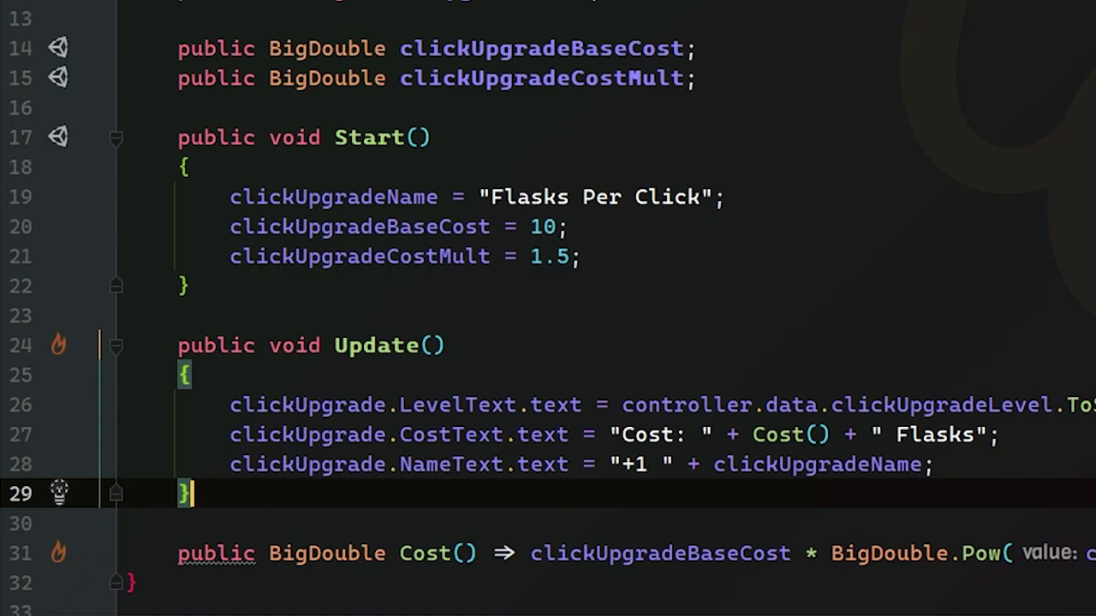
mouse_move(59, 553)
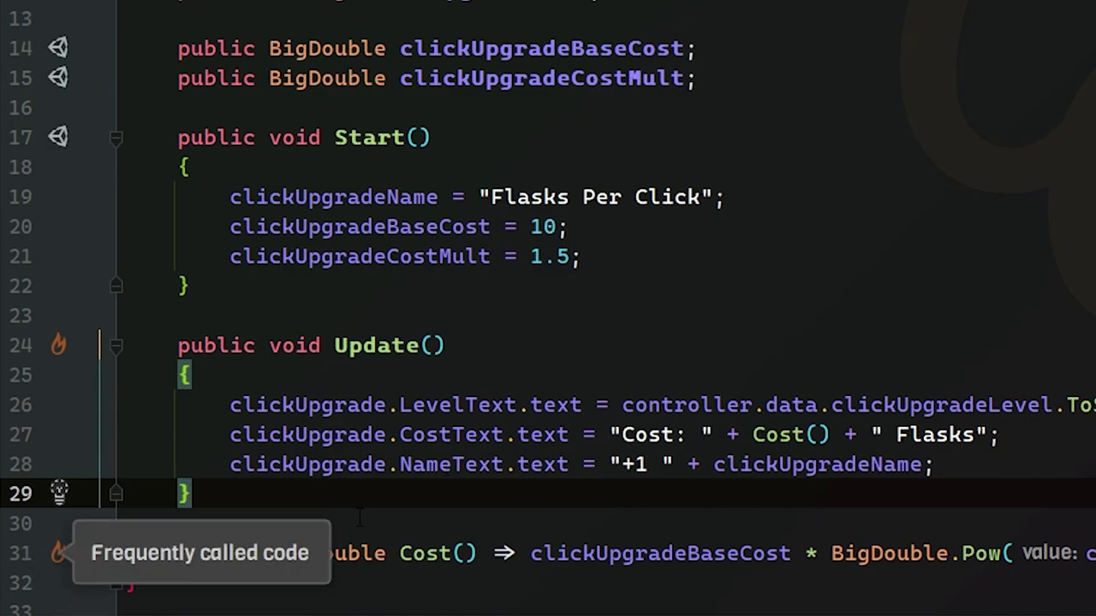
left_click(165, 590)
key("Return")
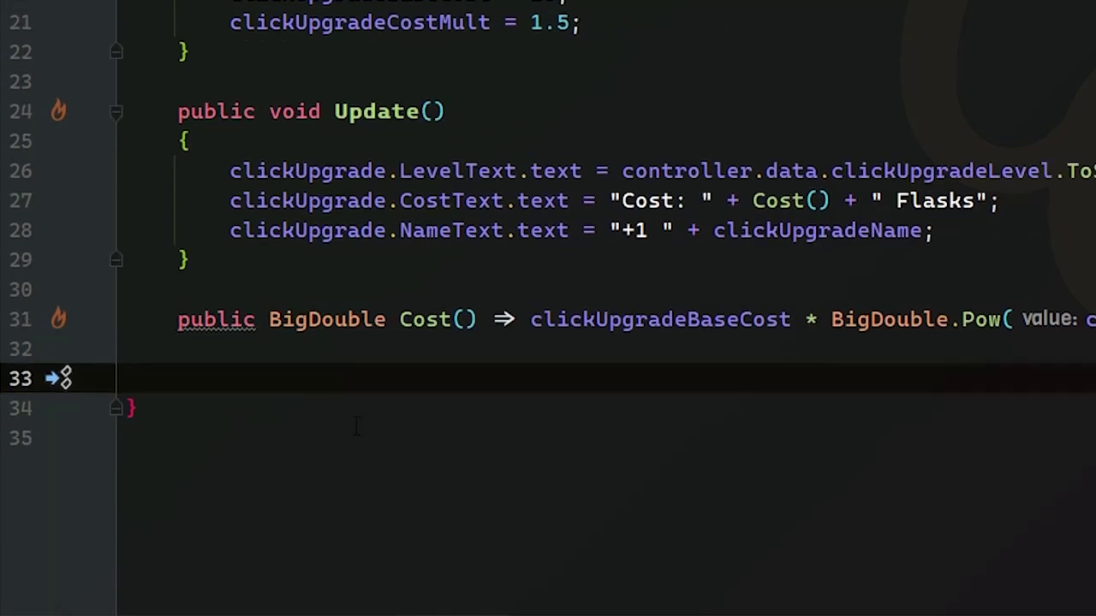
- Add an empty public void BuyUpgrade() method
type("public ")
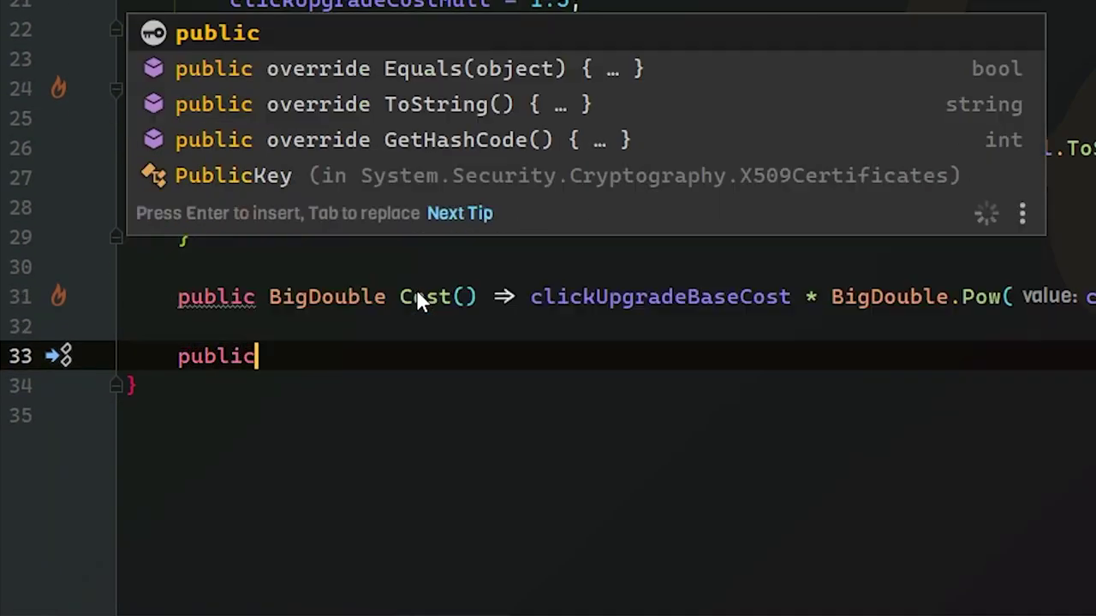
type("void B")
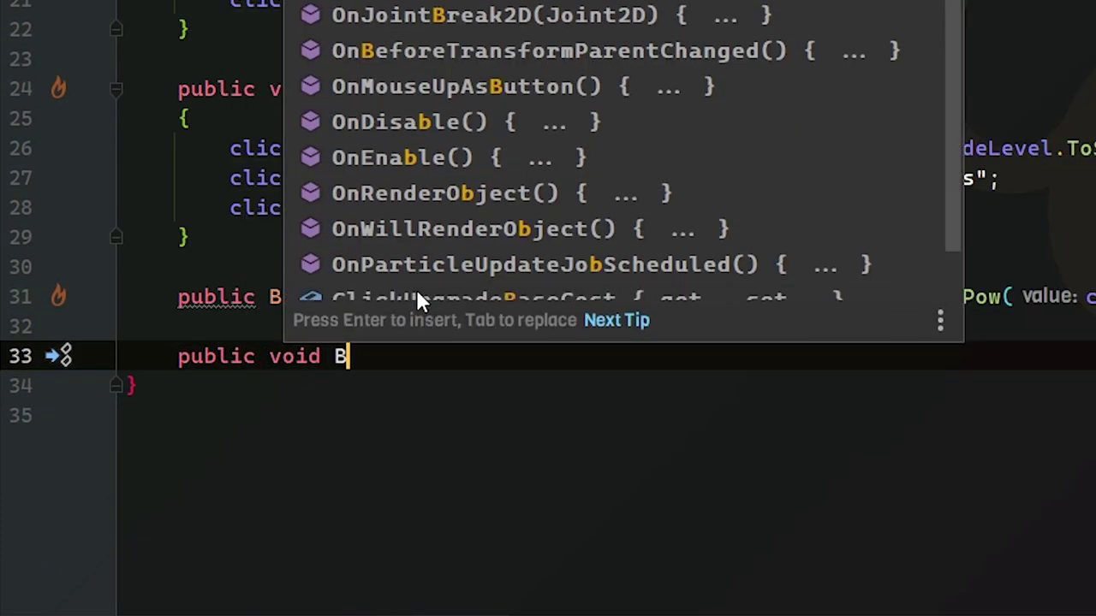
type("uyUpgrade(){")
key("Return")
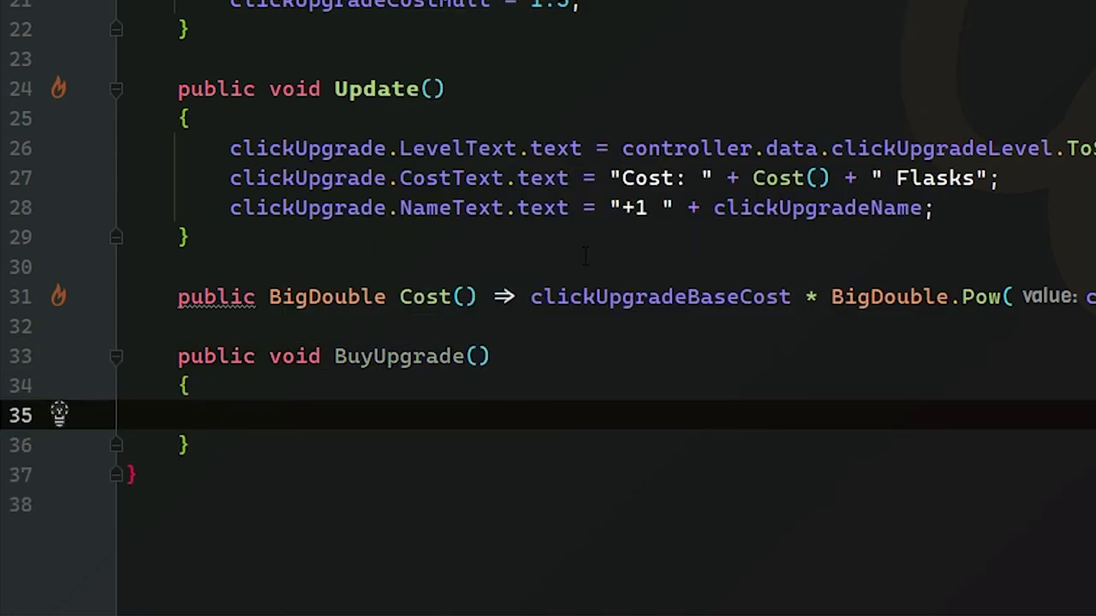
left_click_drag(504, 363, 334, 357)
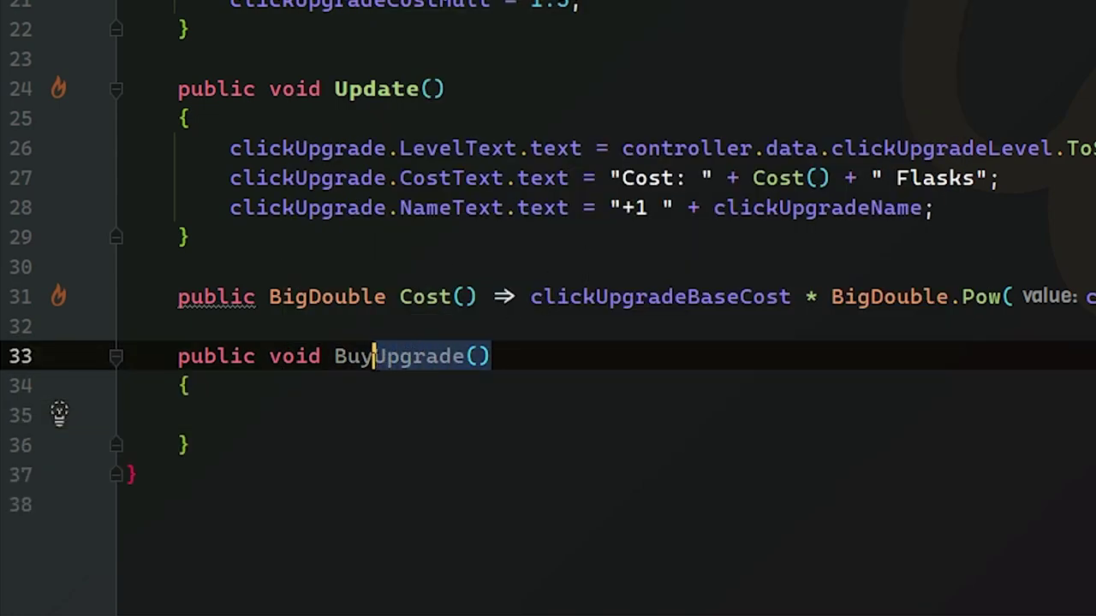
left_click_drag(478, 297, 413, 296)
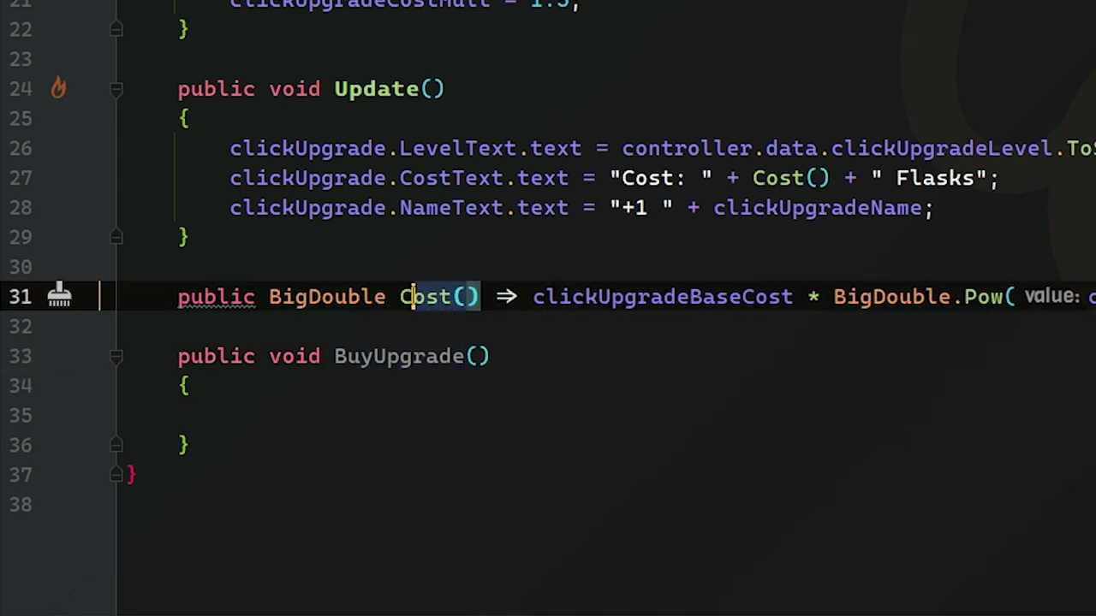
left_click(432, 419)
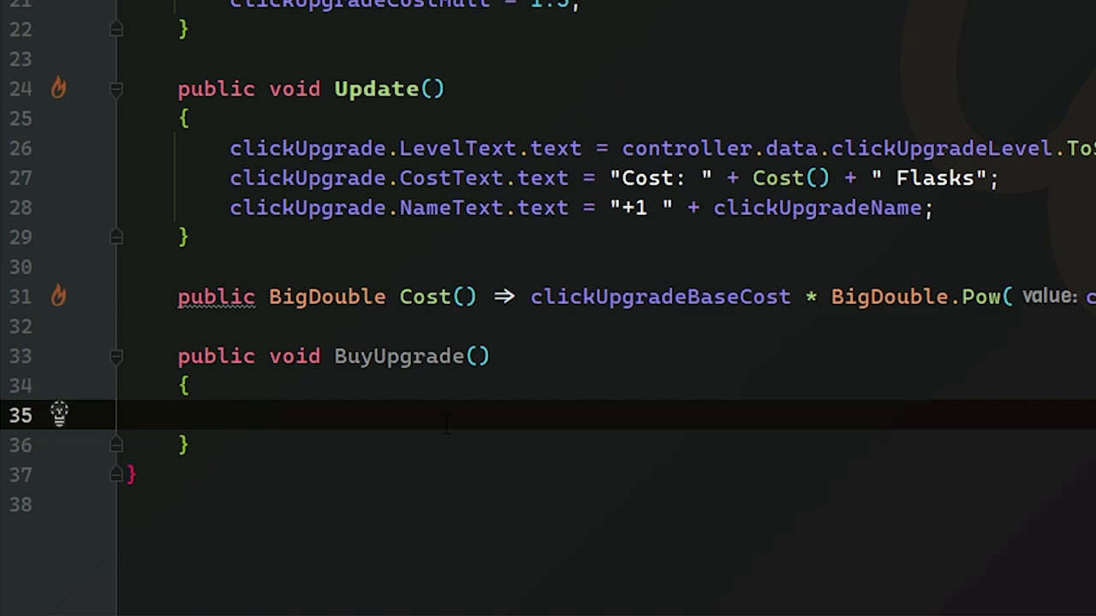
- Inside BuyUpgrade, add if (controller.data.flasks >= Cost()) with an empty block
type("if (")
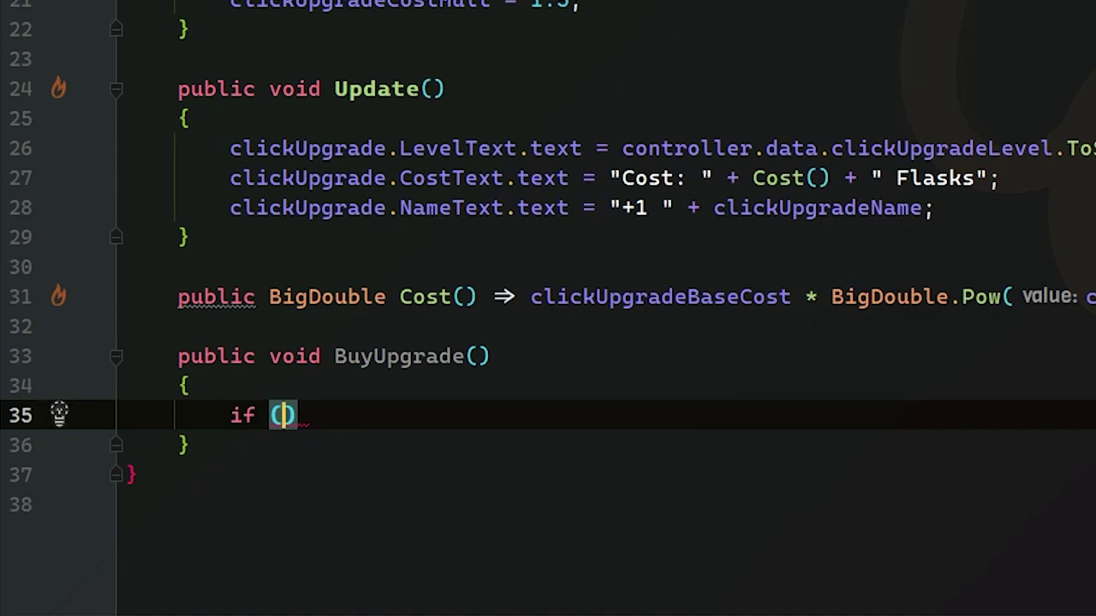
type("controller")
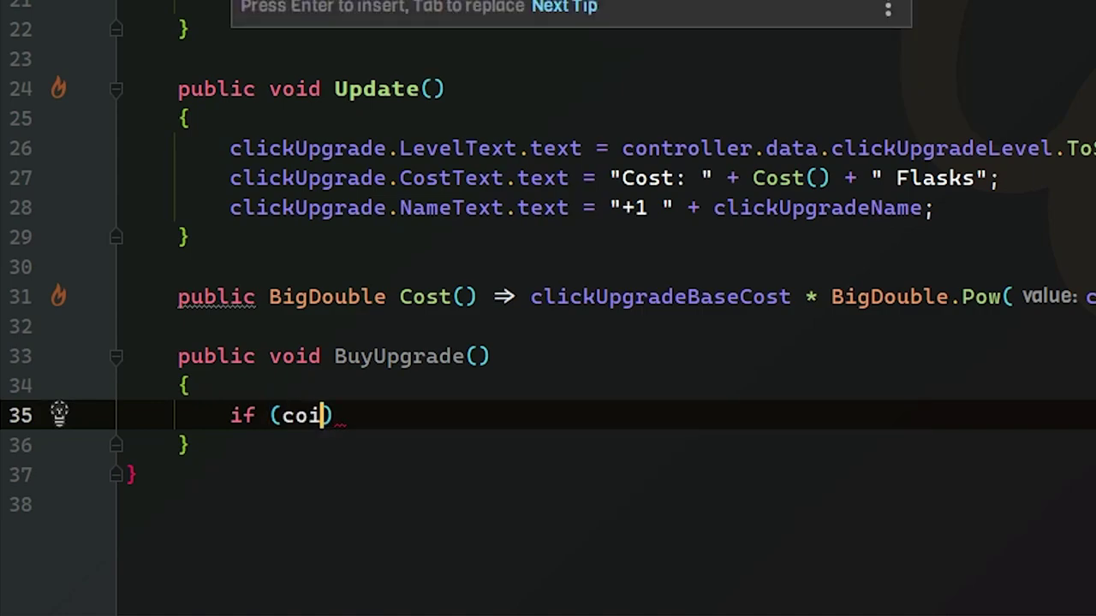
type(".data.flasks ")
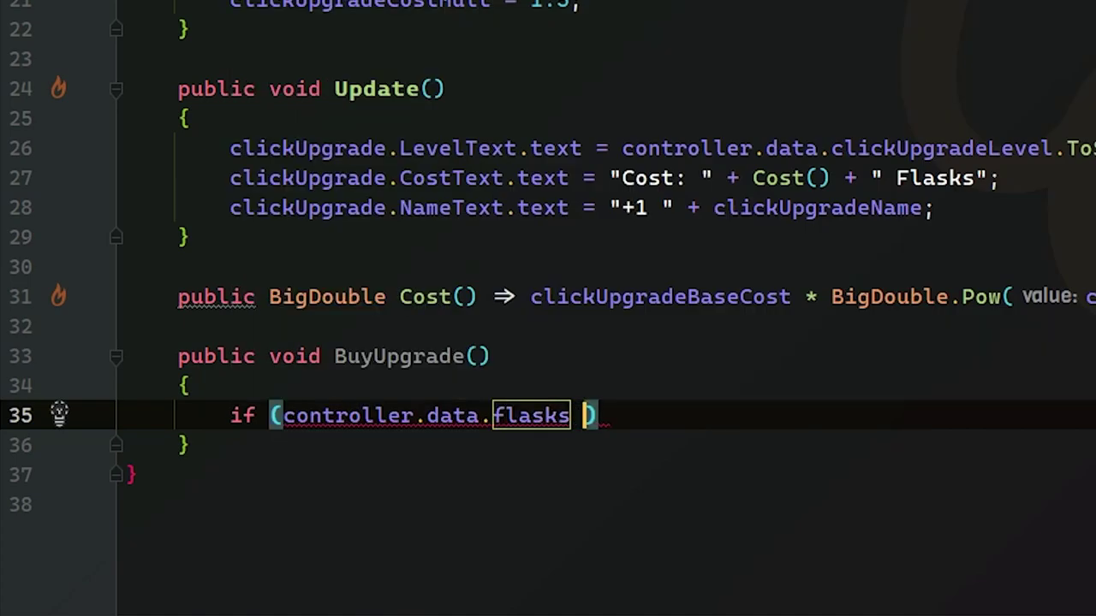
type(">=")
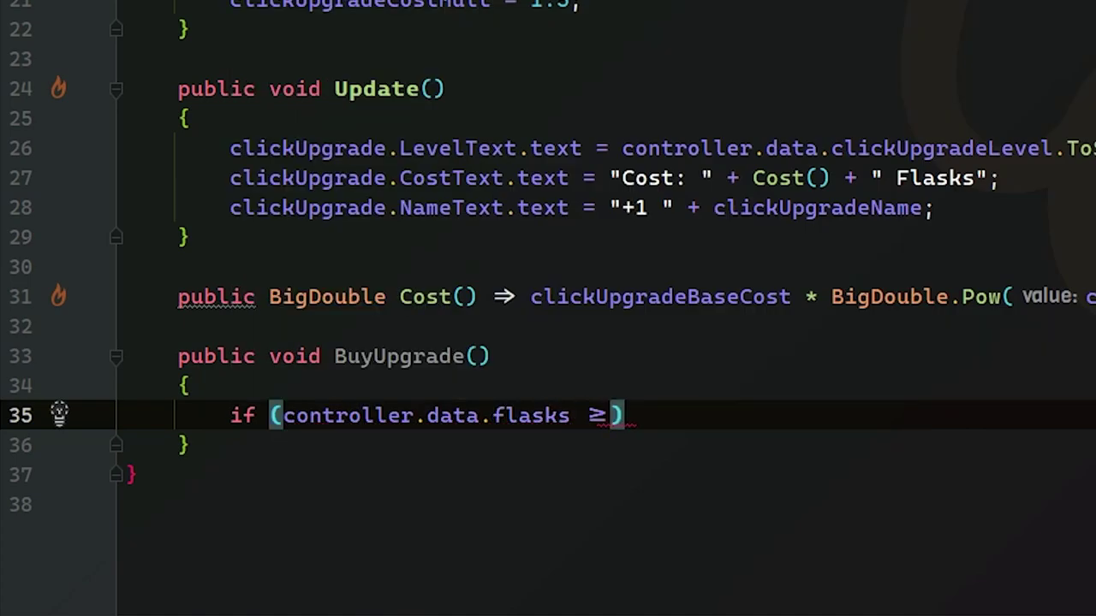
type("Cost")
key("Return")
key("Left")
key("Left")
key("Left")
key("Left")
key("Left")
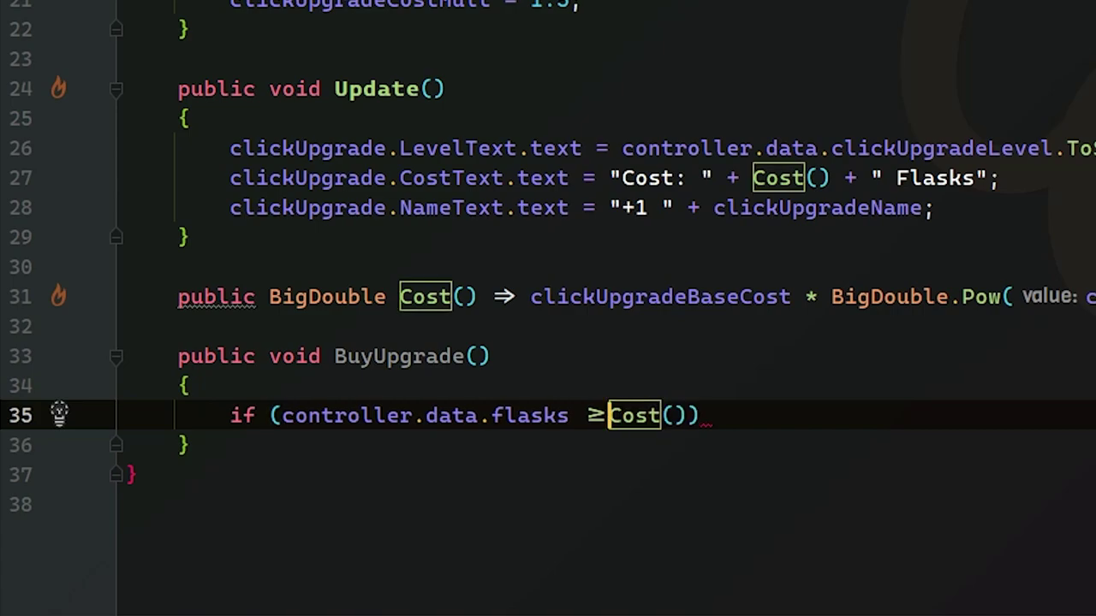
key("Right")
key("Right")
key("Right")
key("ctrl+shift+Return")
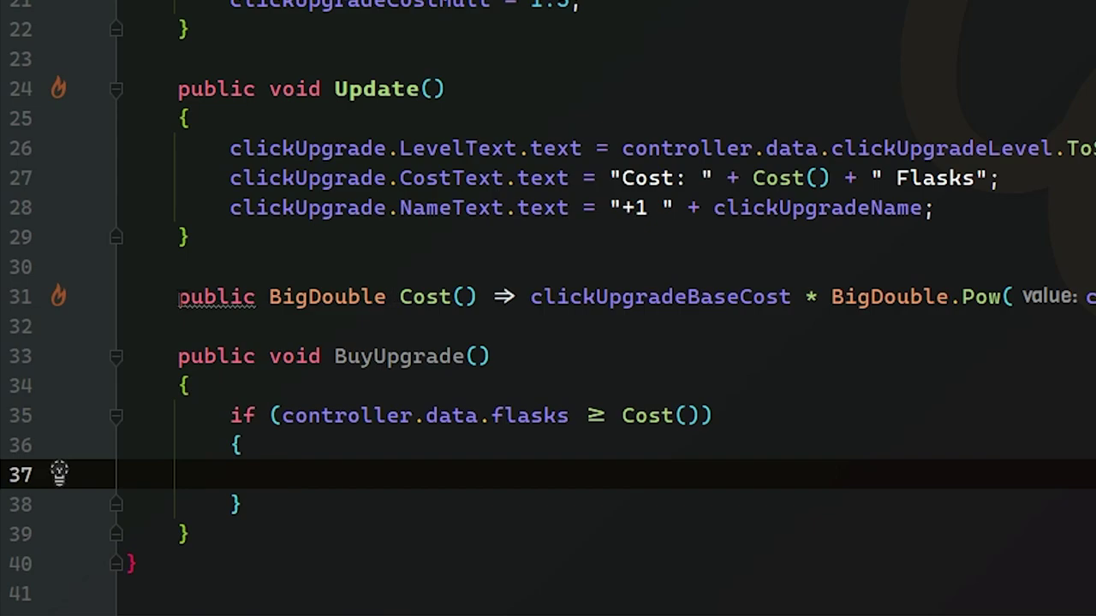
- Inside BuyUpgrade's if block, add controller.data.flasks -= Cost();
left_click(101, 296)
left_click(403, 456)
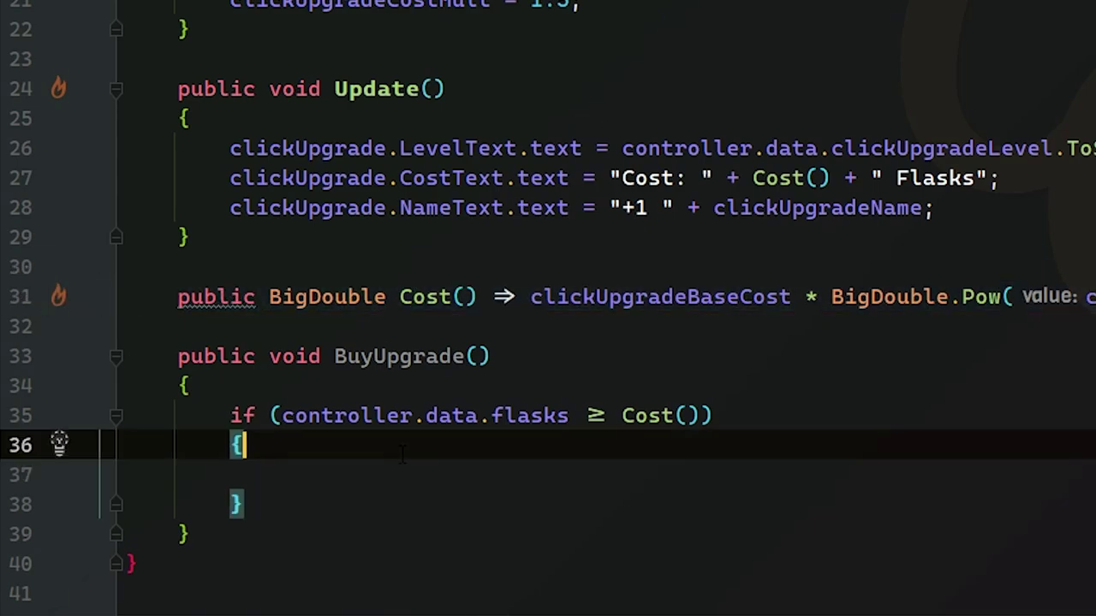
key("Down")
type("contr")
key("Return")
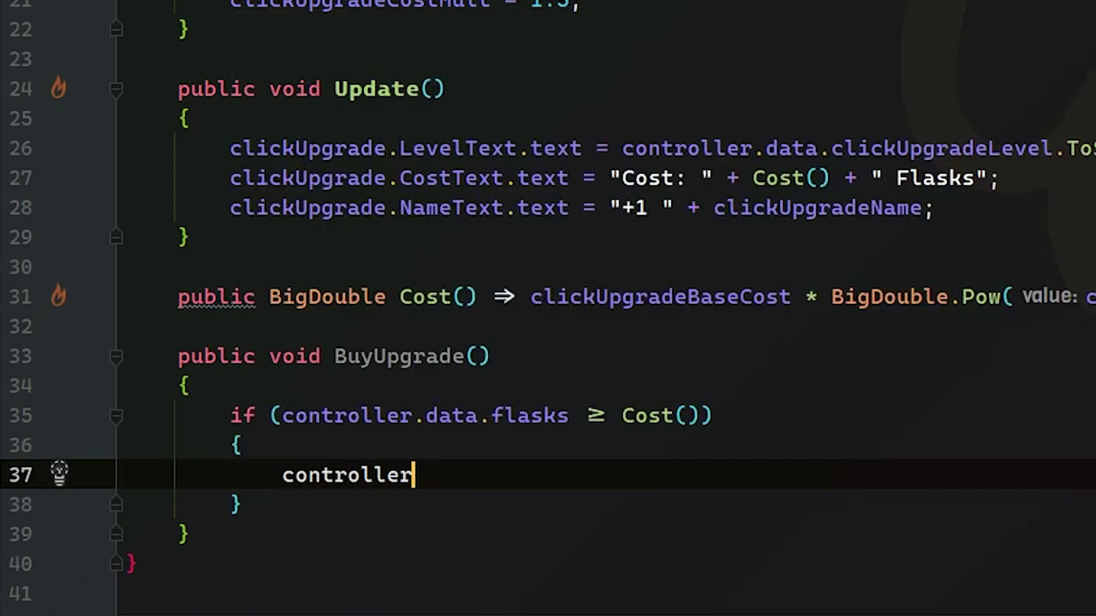
type(".data.flasks ")
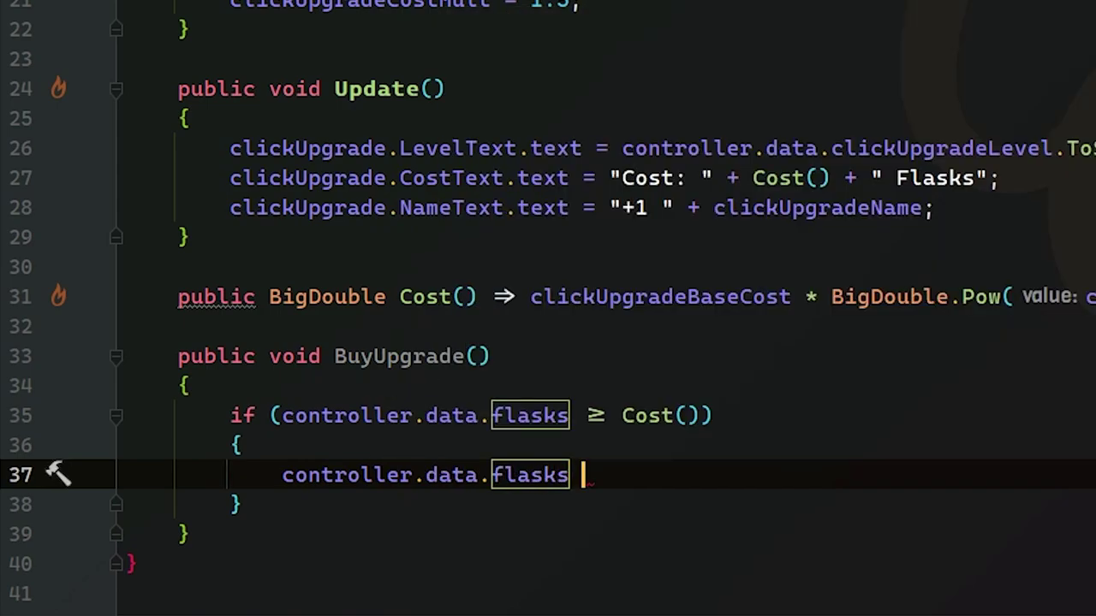
type("-= cost")
key("Return")
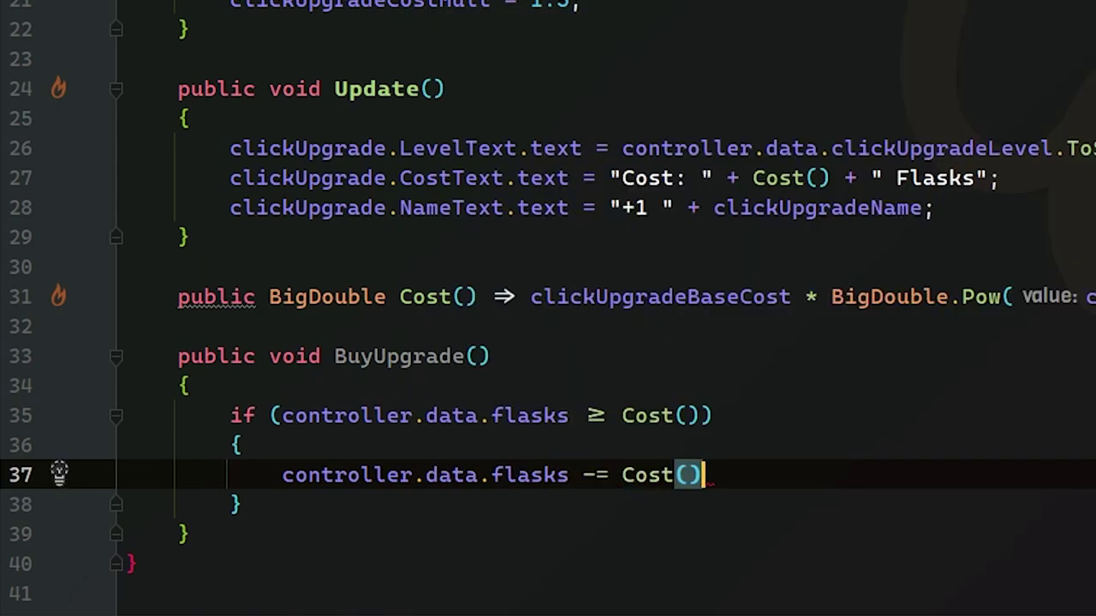
type(";")
key("Return")
- On the next line, increment controller.data.clickUpgradeLevel += 1
type("co")
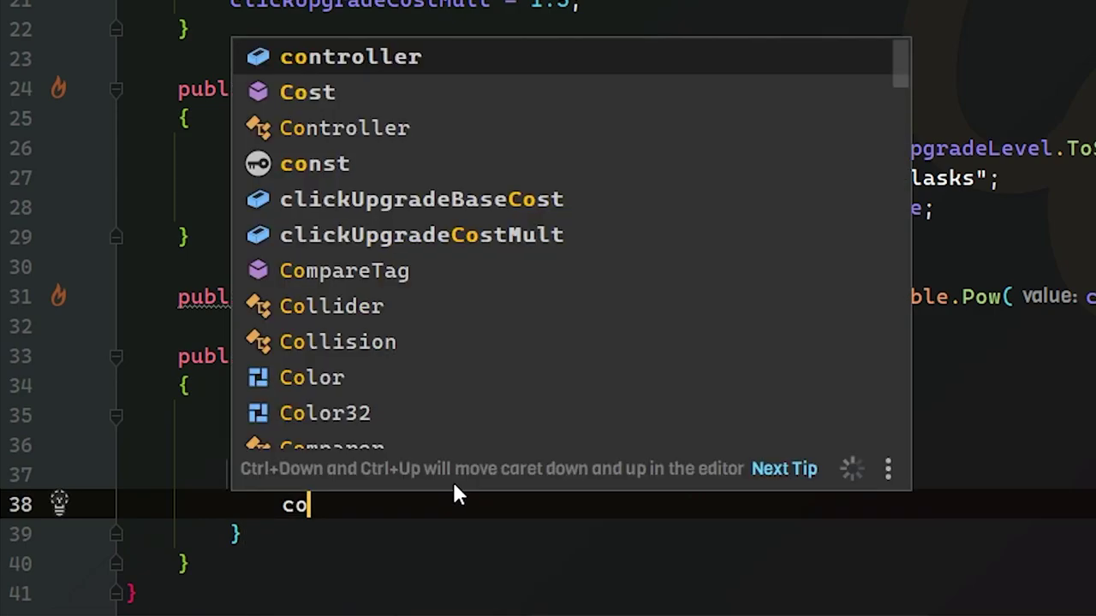
type("n")
key("Return")
type(".data.cl")
key("Return")
type("+")
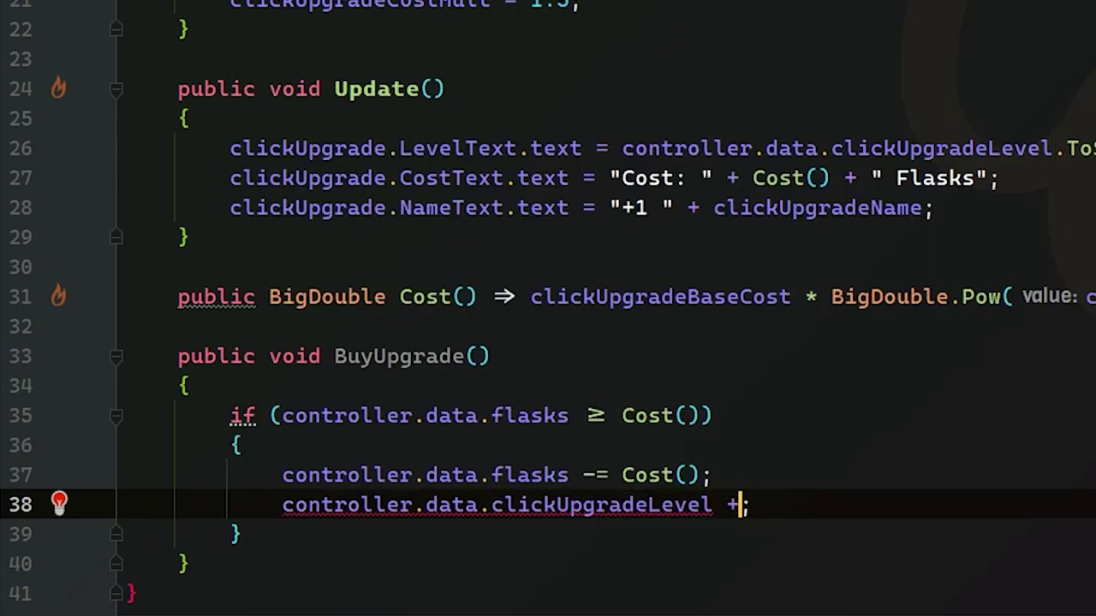
type("= 1")
left_click(775, 475)
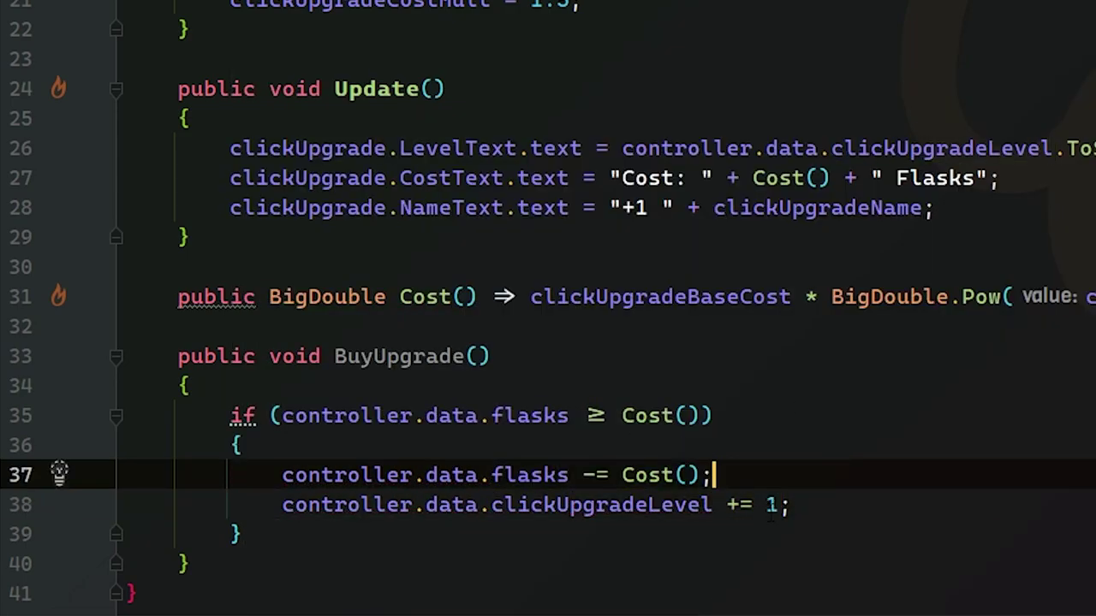
left_click_drag(771, 505, 722, 506)
type("++")
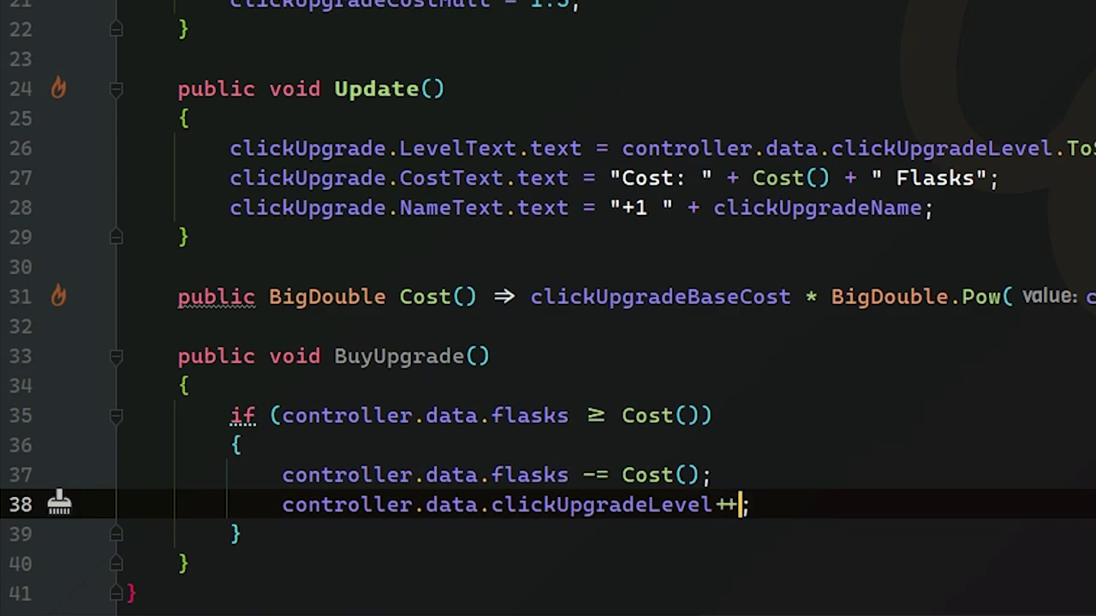
key("BackSpace")
key("BackSpace")
type("+= 1")
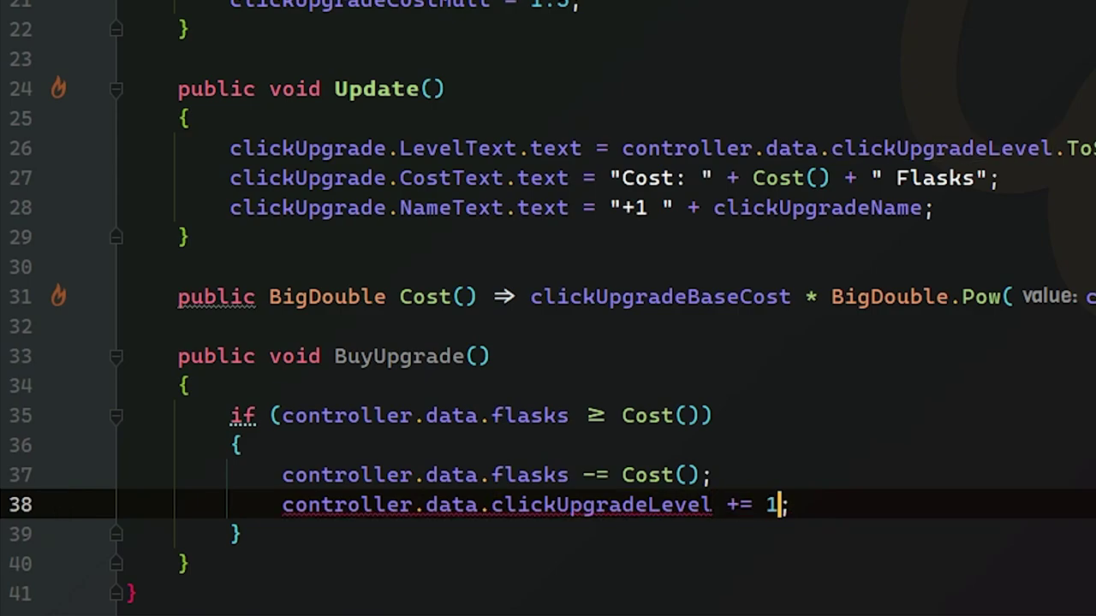
- Look over the finished BuyUpgrade method, then switch to Unity to compile the scripts
left_click(830, 441)
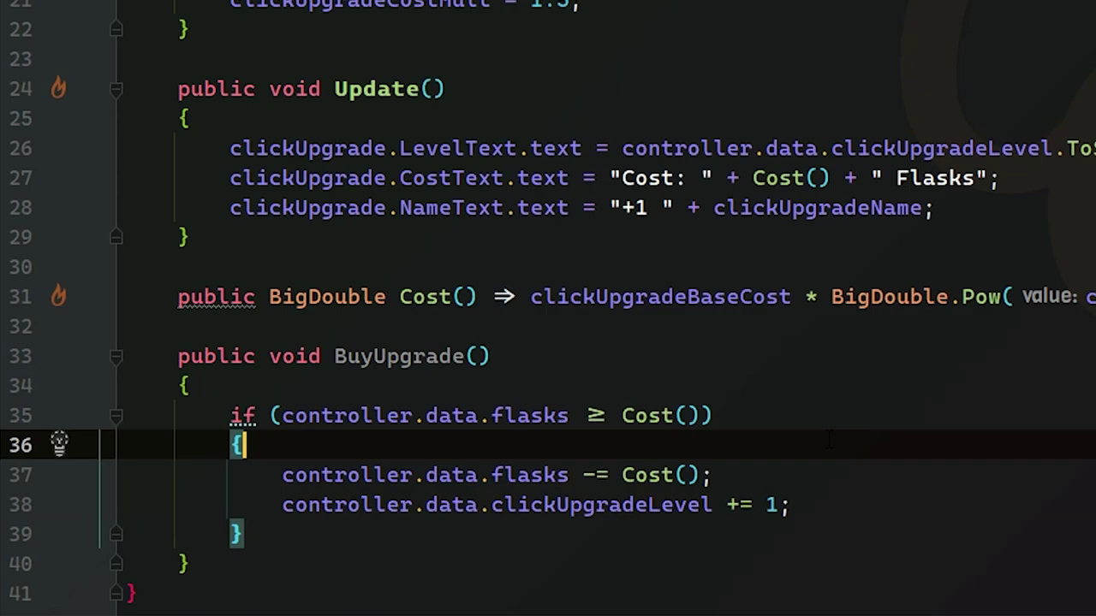
left_click(793, 505)
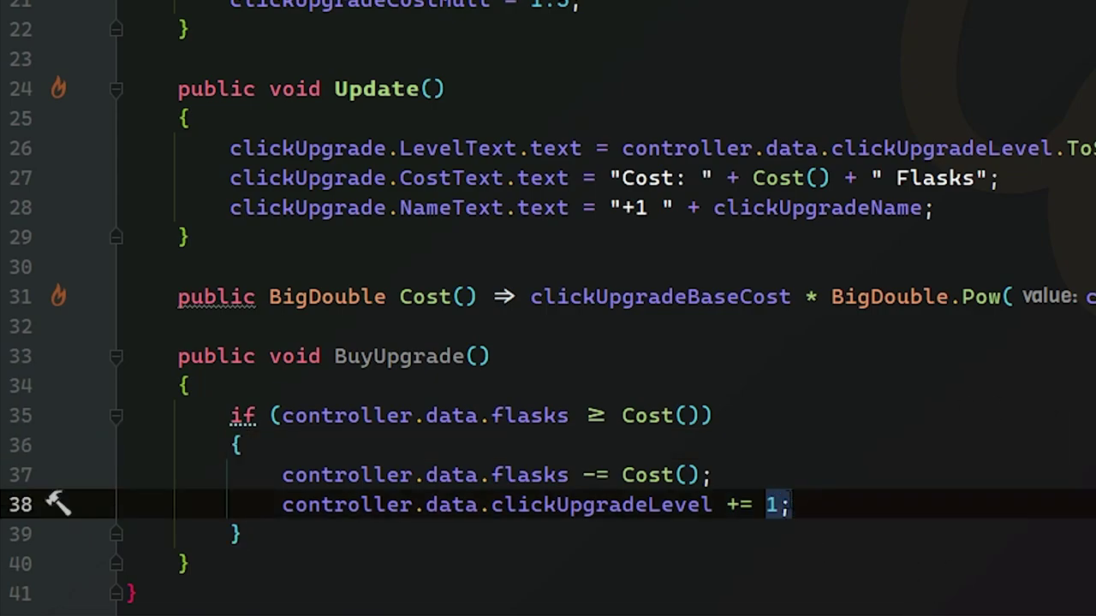
scroll(836, 293, "down", 3)
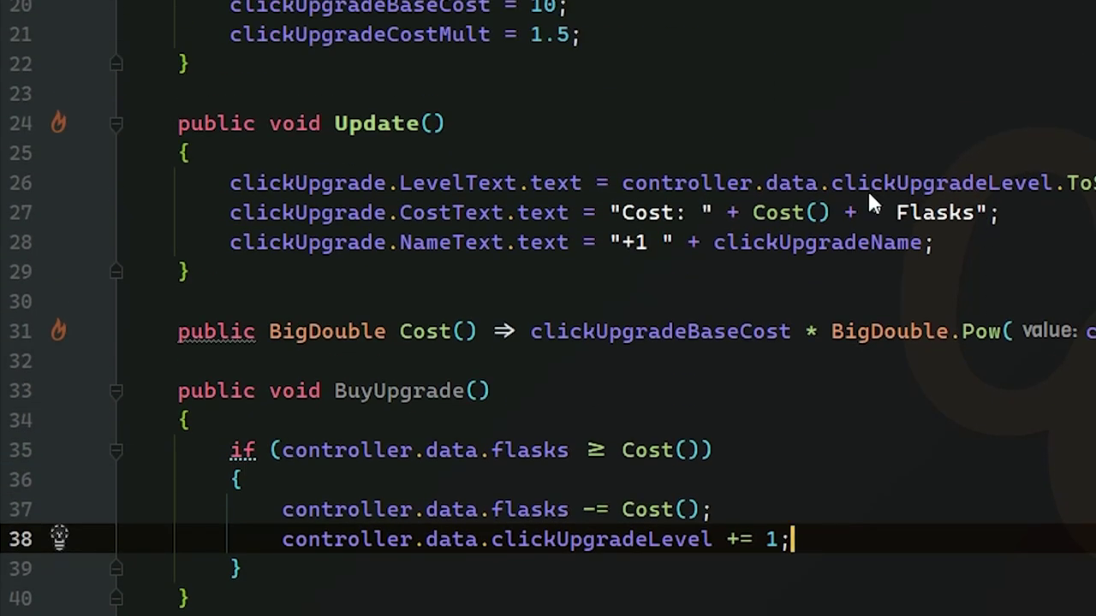
key("alt+Tab")
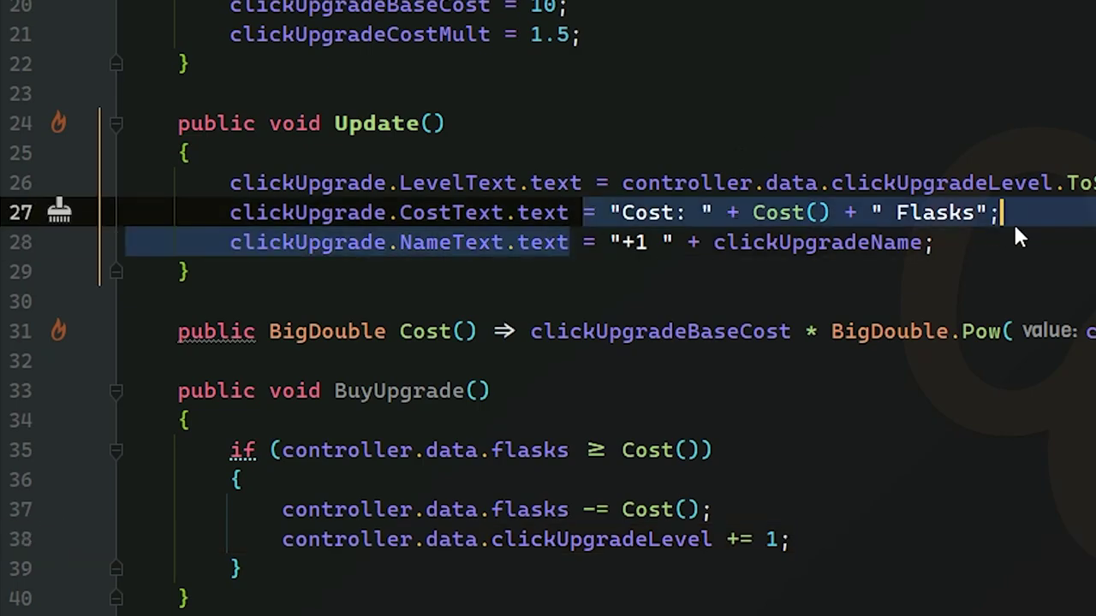
- Add an empty public void UpdateClickUpgradeUI() method below Update
left_click_drag(933, 243, 193, 152)
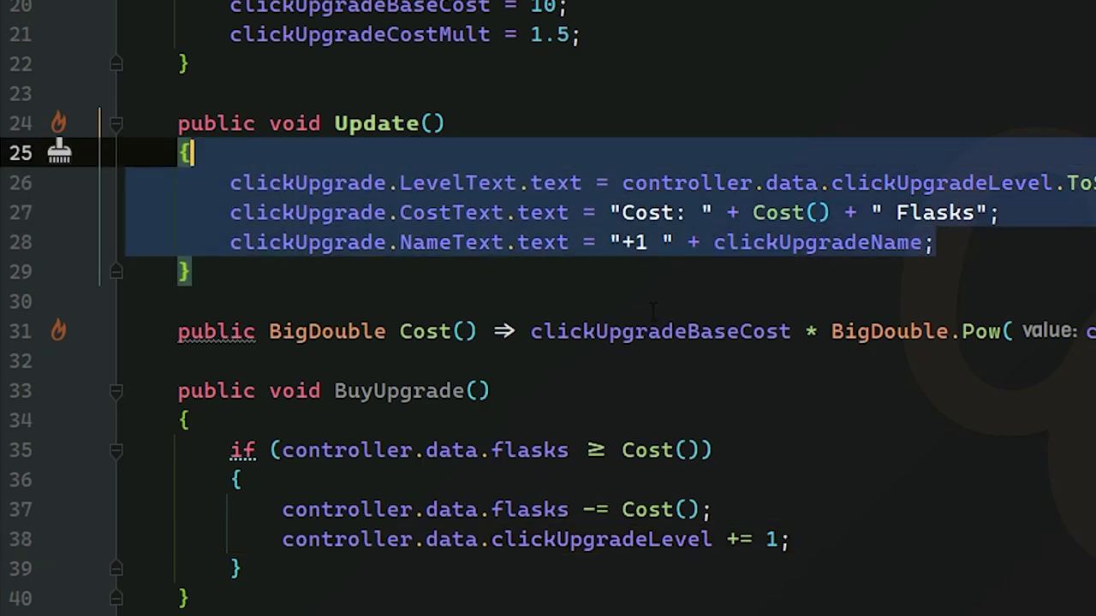
left_click(678, 274)
left_click(960, 244)
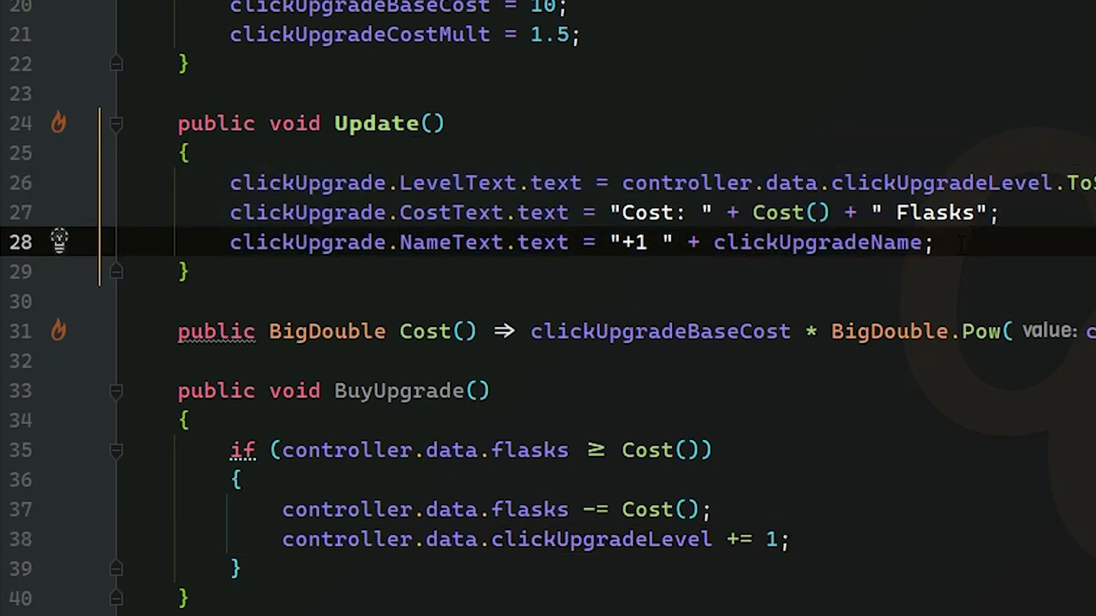
left_click(212, 270)
key("Return")
key("Return")
type("pub")
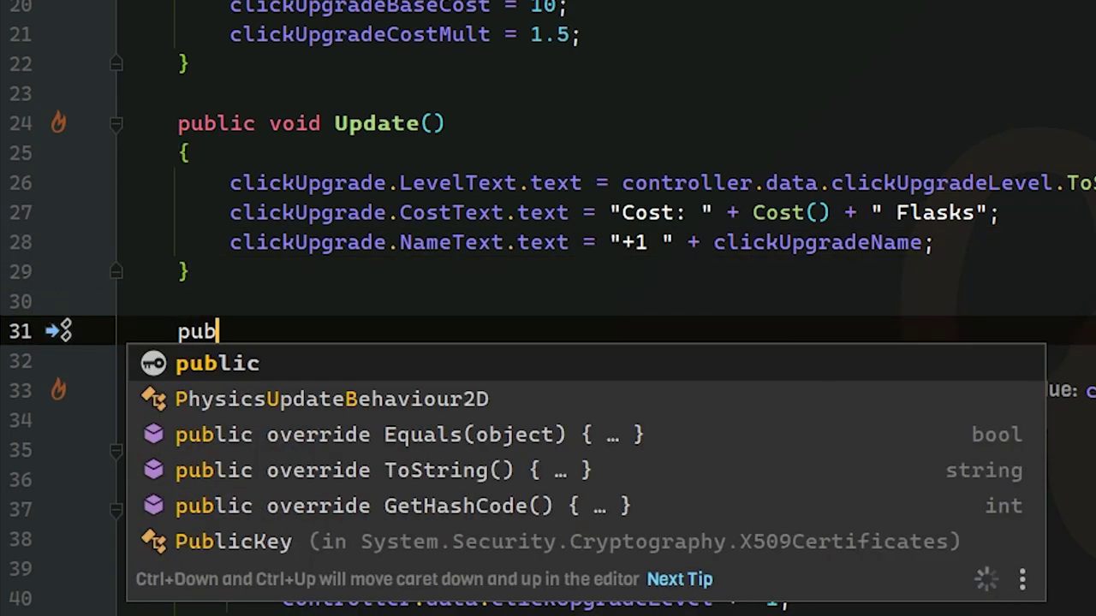
type("lic void ")
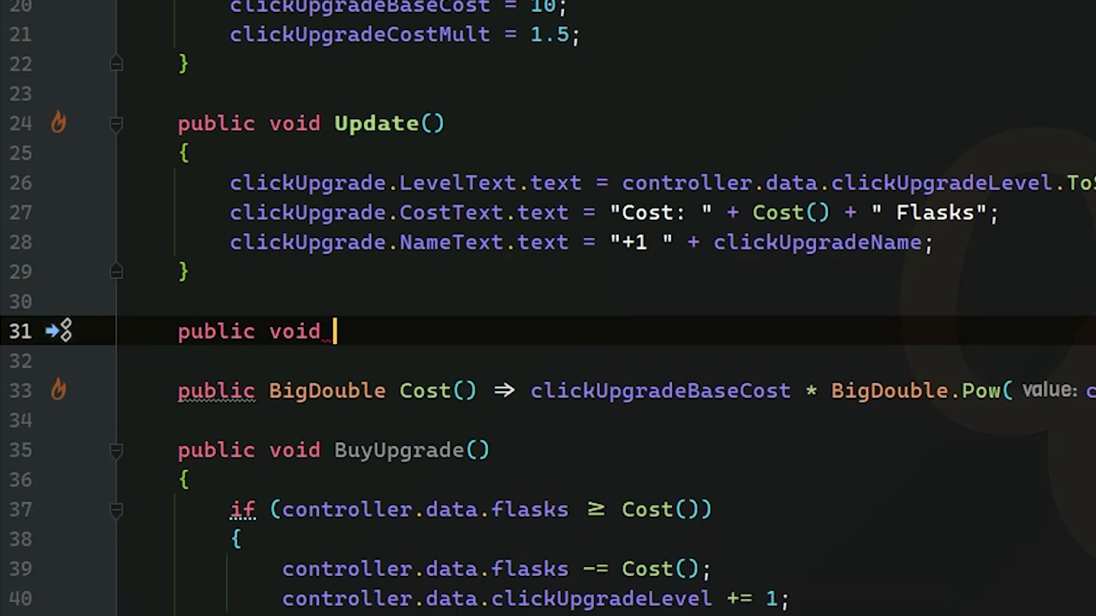
type("C")
key("BackSpace")
type("Update")
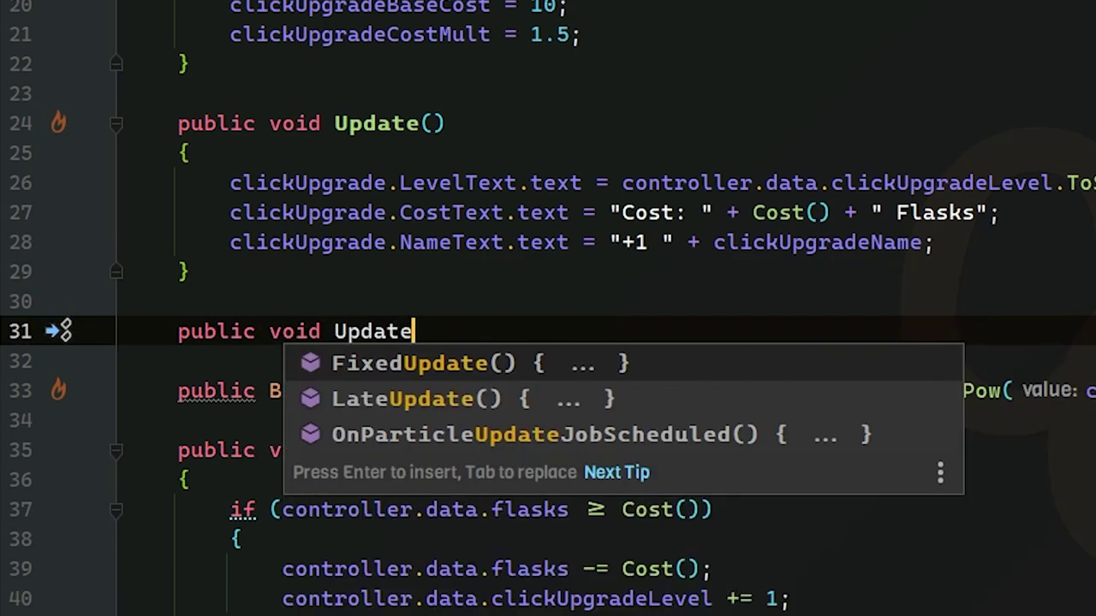
type("UI")
key("BackSpace")
key("BackSpace")
type("Cli")
key("BackSpace")
key("BackSpace")
key("BackSpace")
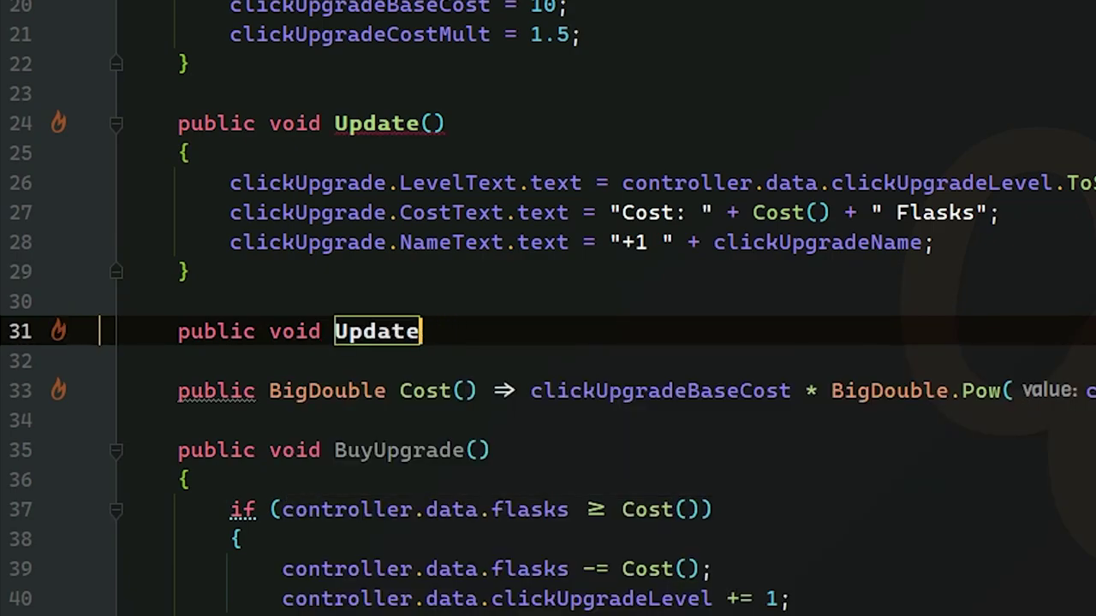
type("ClickUpgradeUI")
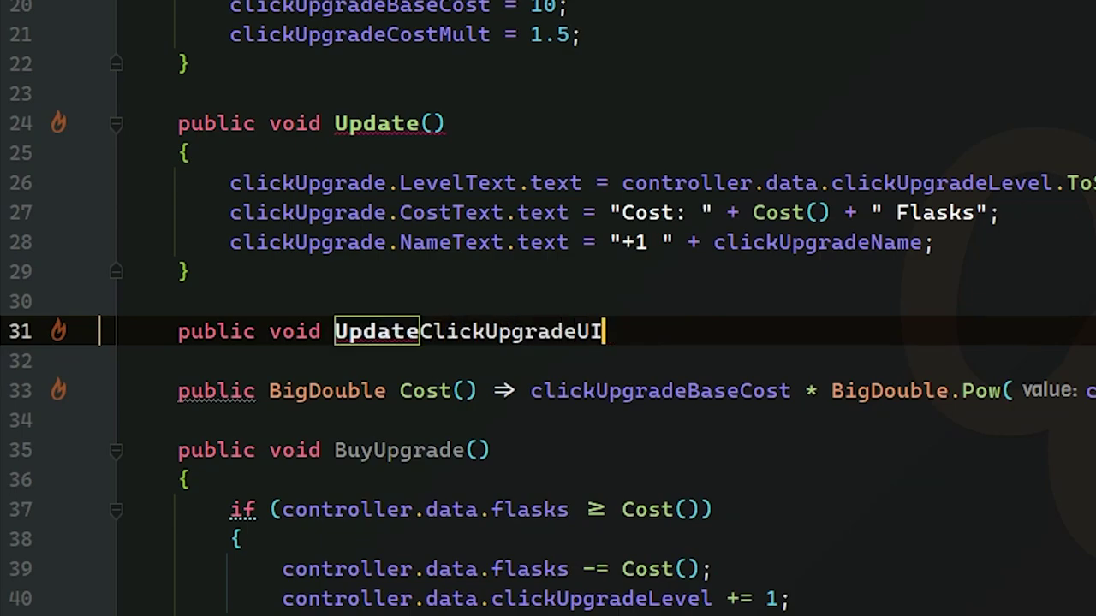
type("(")
key("Return")
type("{")
key("Return")
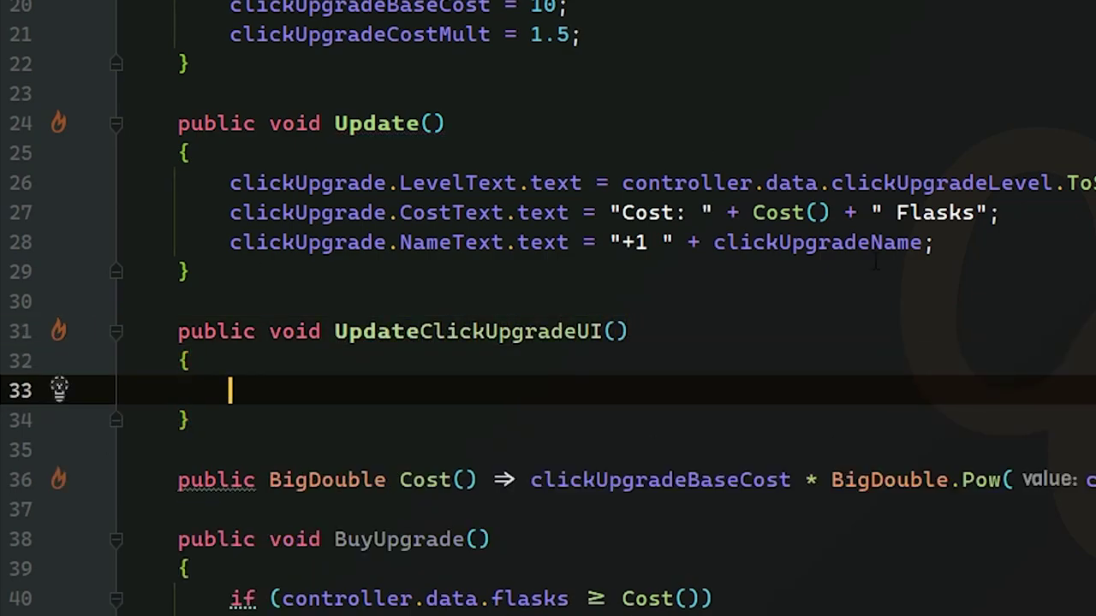
- Move the three clickUpgrade text lines from Update into UpdateClickUpgradeUI, leaving Update empty
left_click_drag(972, 247, 472, 151)
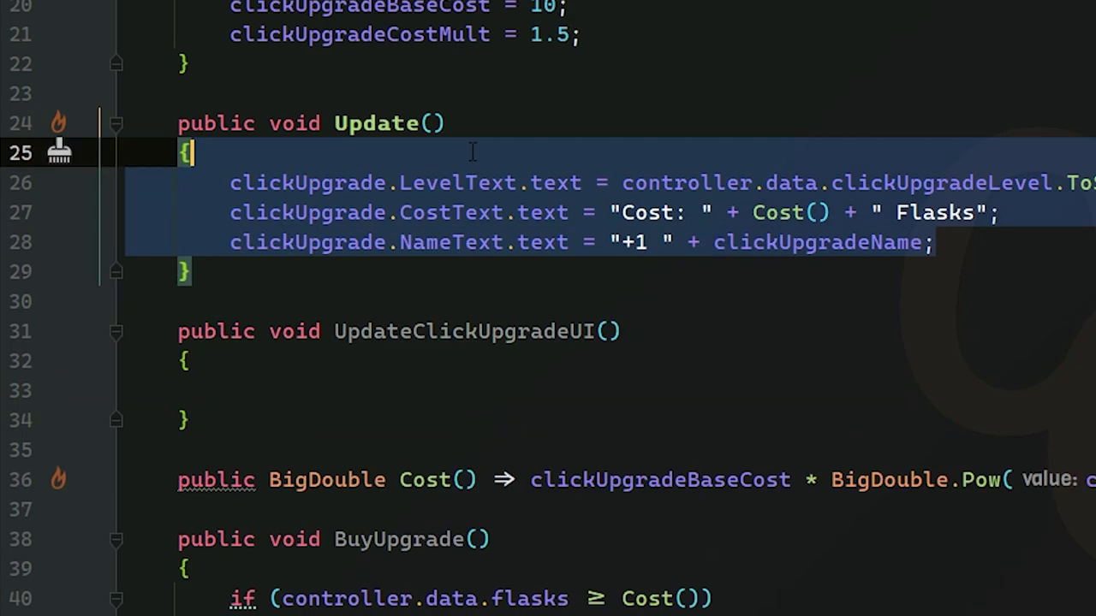
left_click(243, 182)
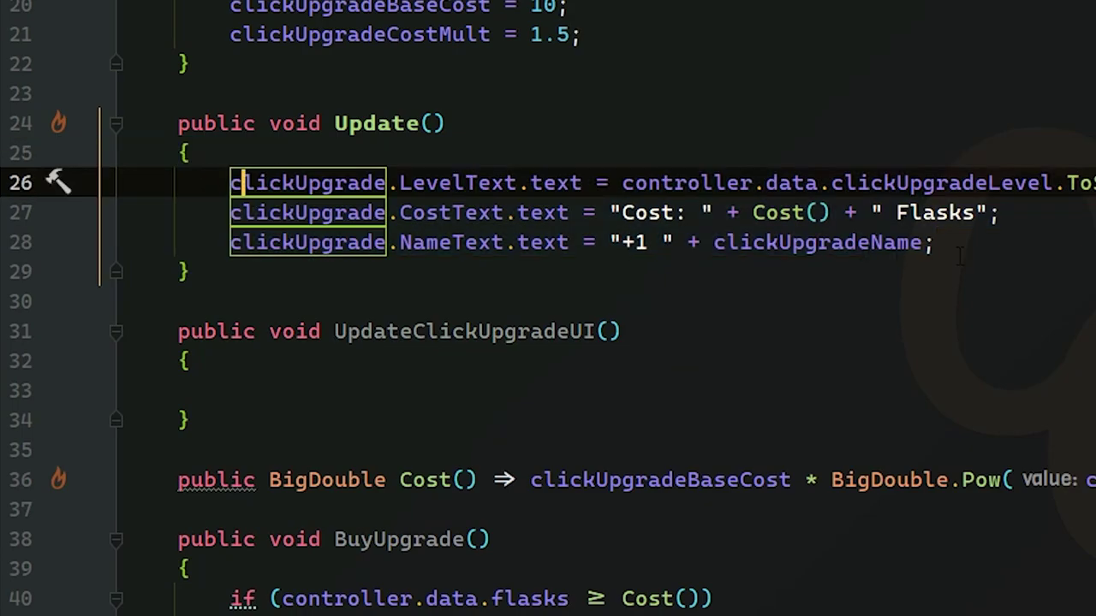
left_click(360, 391)
key("ctrl+v")
key("Up")
key("Up")
key("Up")
key("BackSpace")
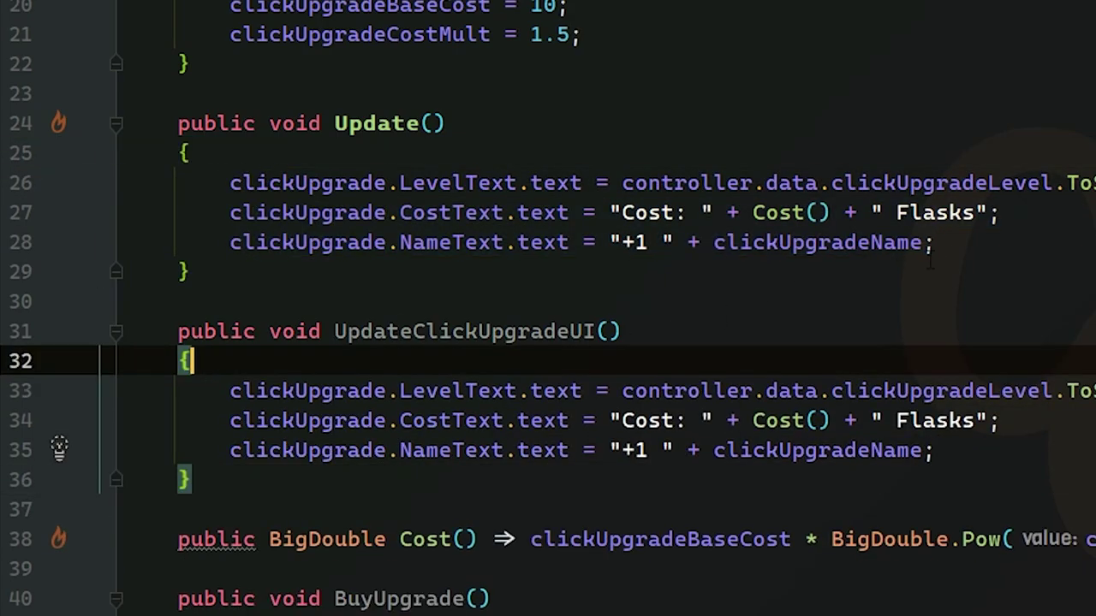
left_click_drag(933, 249, 480, 153)
key("BackSpace")
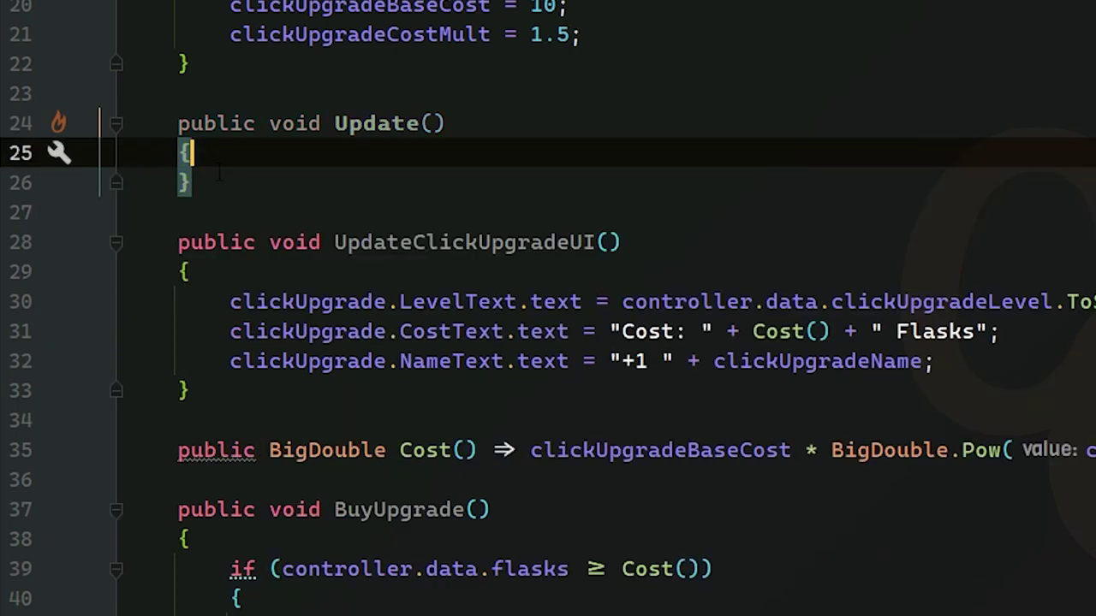
left_click(219, 176)
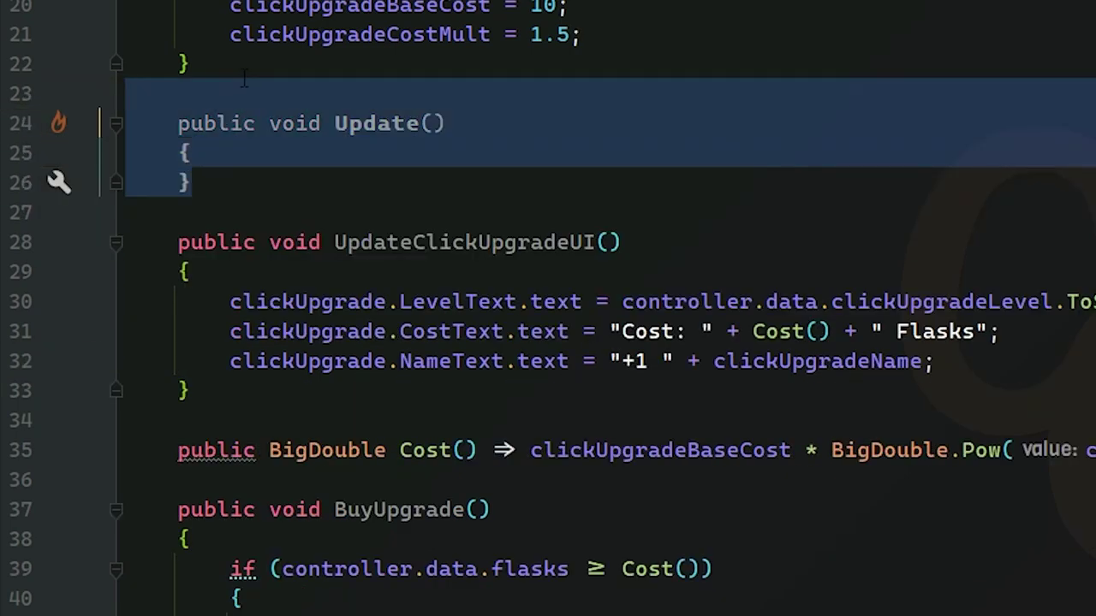
left_click_drag(219, 182, 494, 63)
- Delete the empty Update method and add an UpdateClickUpgradeUI(); call at the end of Start
key("BackSpace")
scroll(494, 130, "up", 2)
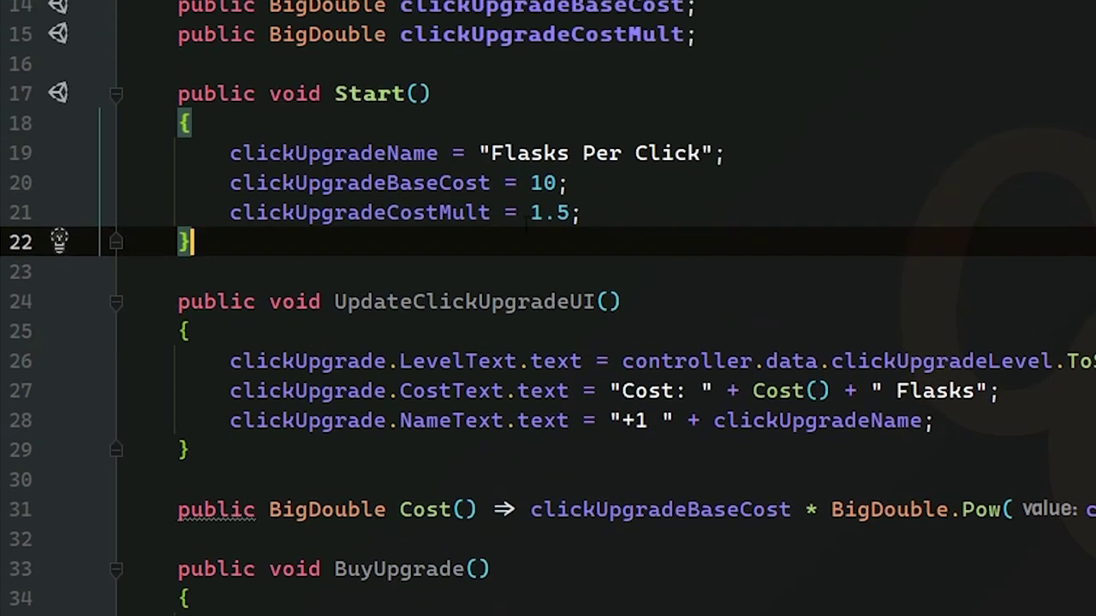
left_click_drag(335, 301, 613, 287)
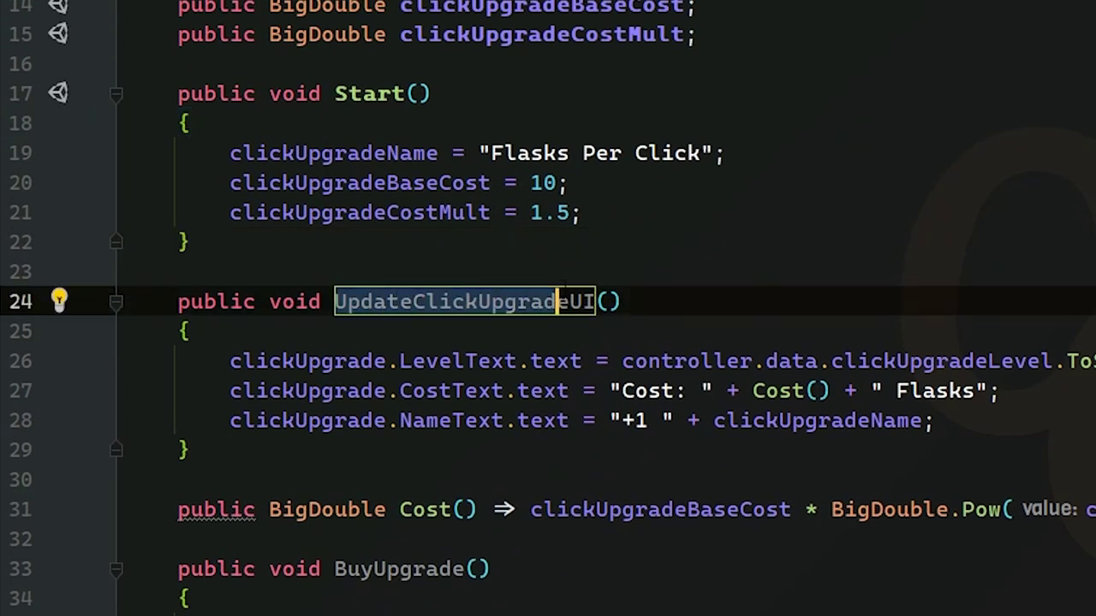
left_click(335, 302)
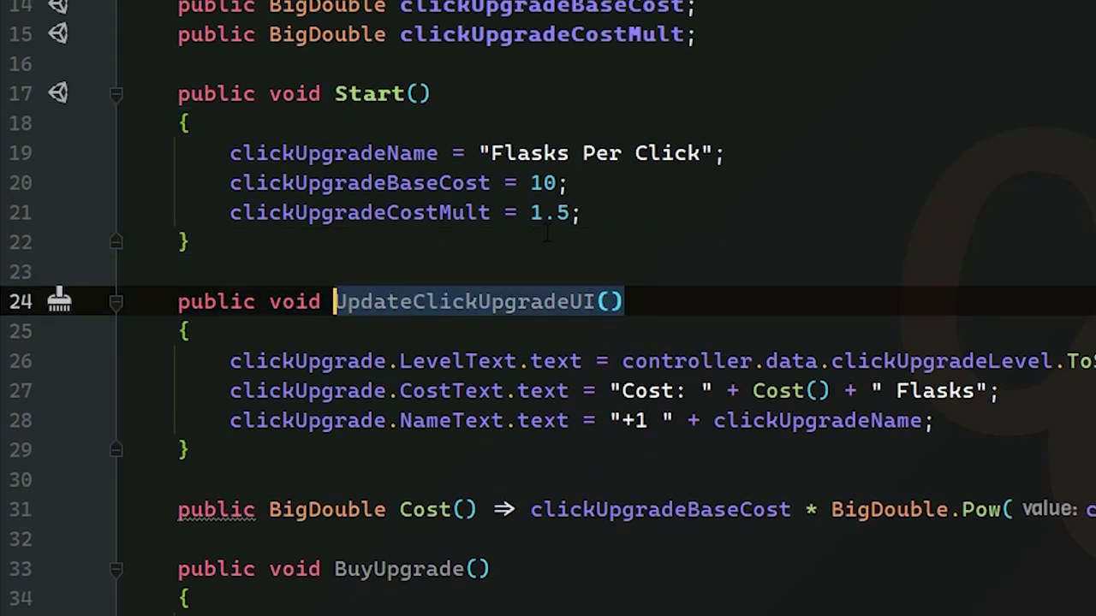
left_click(582, 212)
key("Return")
type("UpdateClickUpgradeUI();")
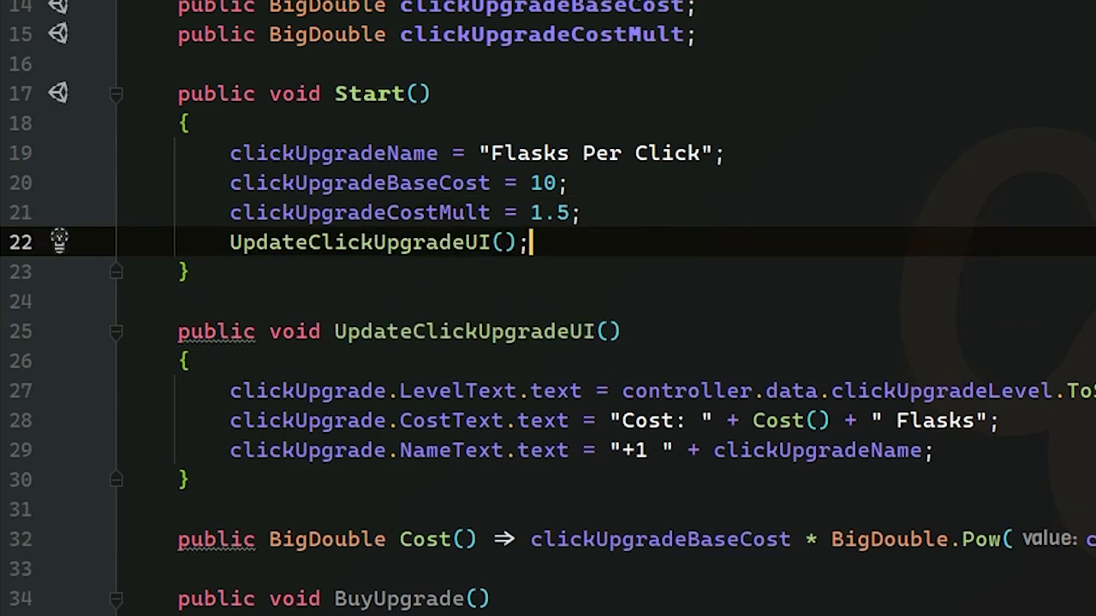
- Call UpdateClickUpgradeUI(); after BuyUpgrade's if block, with a blank line before it
scroll(793, 343, "down", 2)
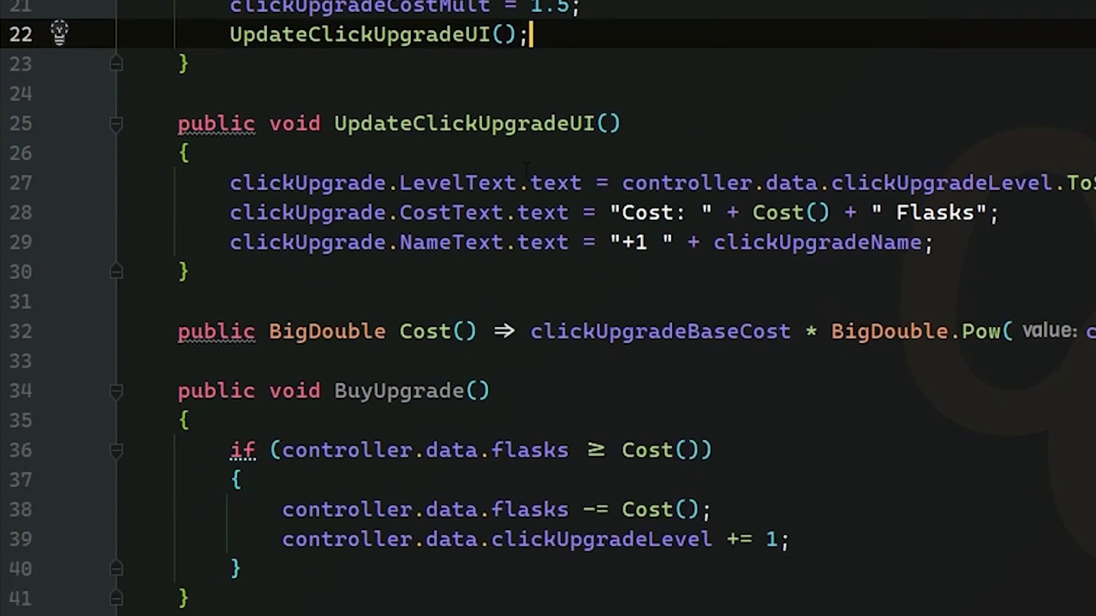
left_click_drag(323, 391, 496, 390)
left_click(513, 394)
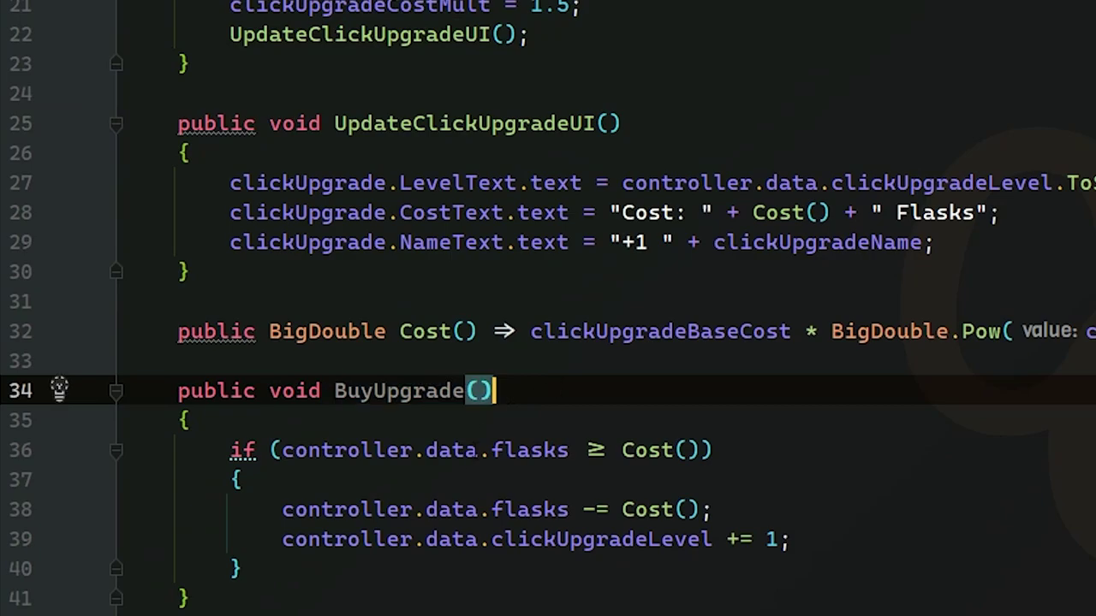
left_click(428, 579)
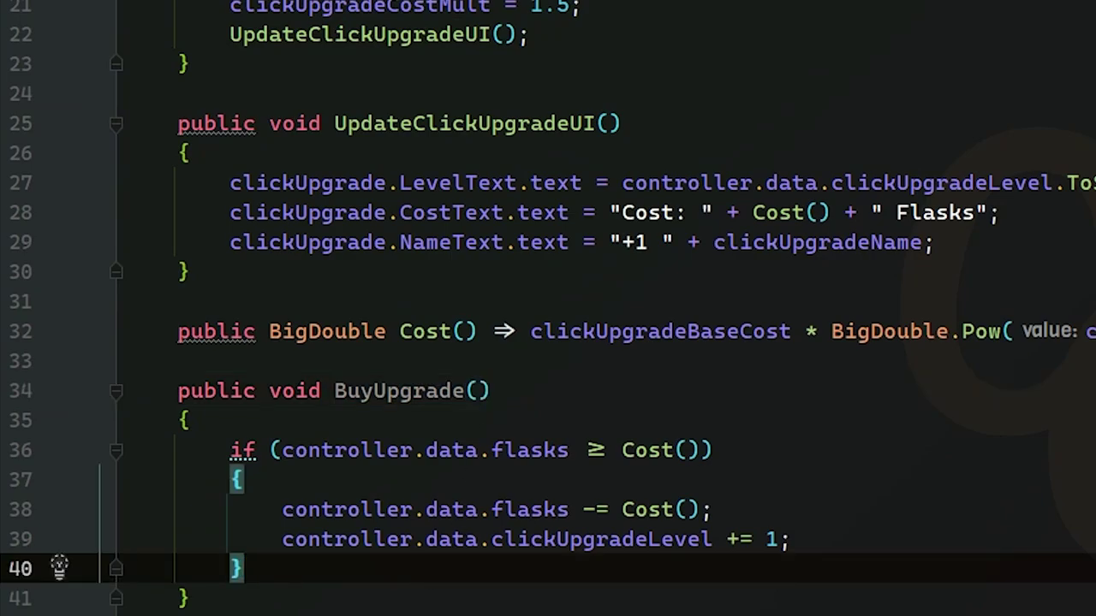
key("Return")
type("UpdateClickUpgradeUI();")
key("Home")
key("Return")
key("Up")
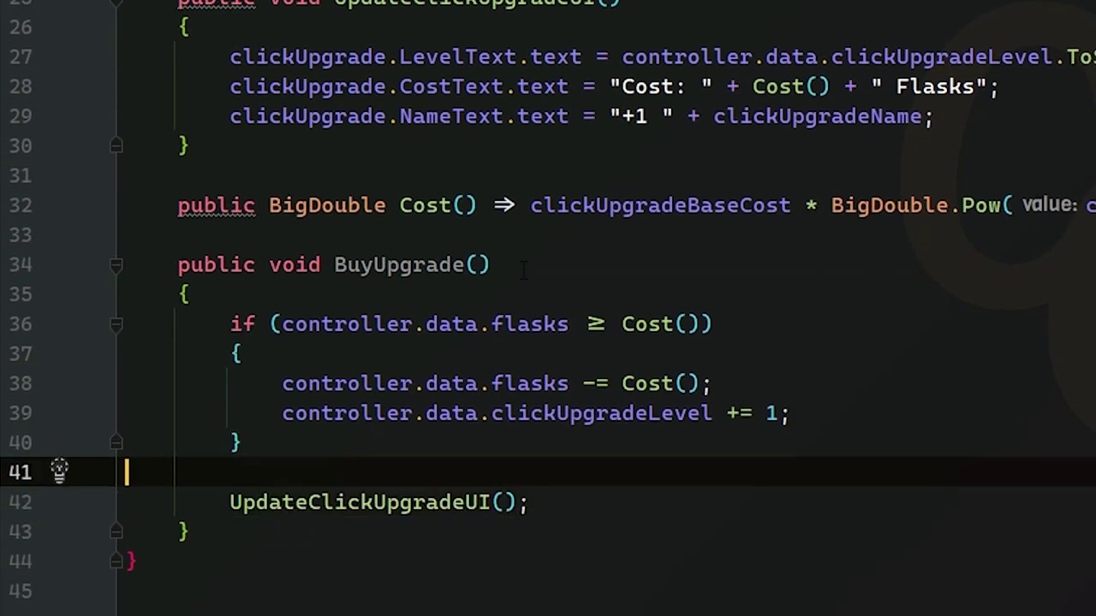
- Highlight the UpdateClickUpgradeUI body, then return to the Start method
left_click_drag(935, 117, 362, 39)
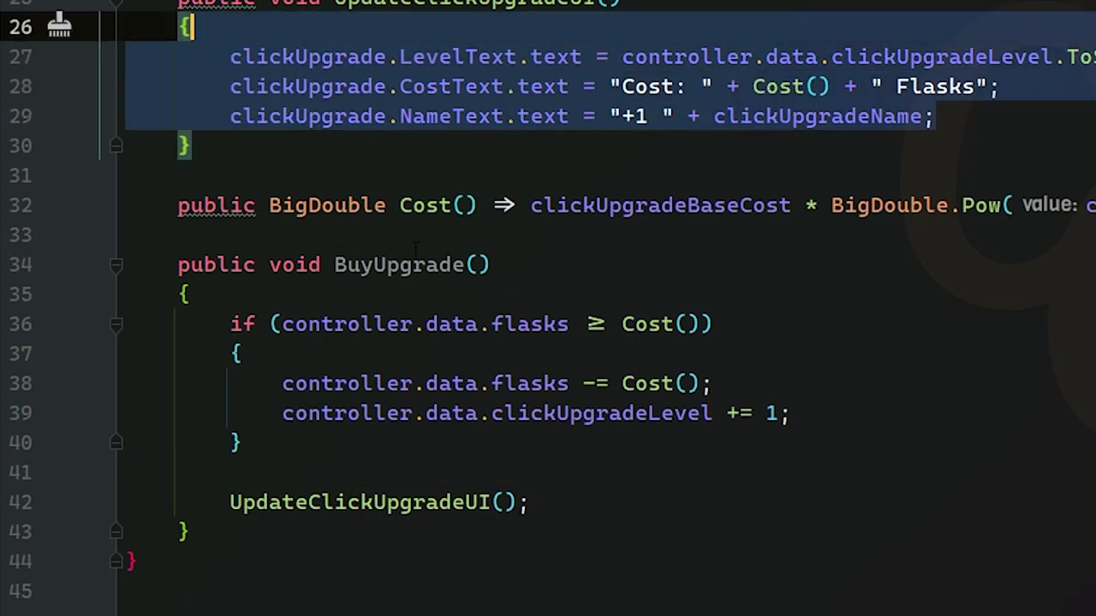
mouse_move(347, 272)
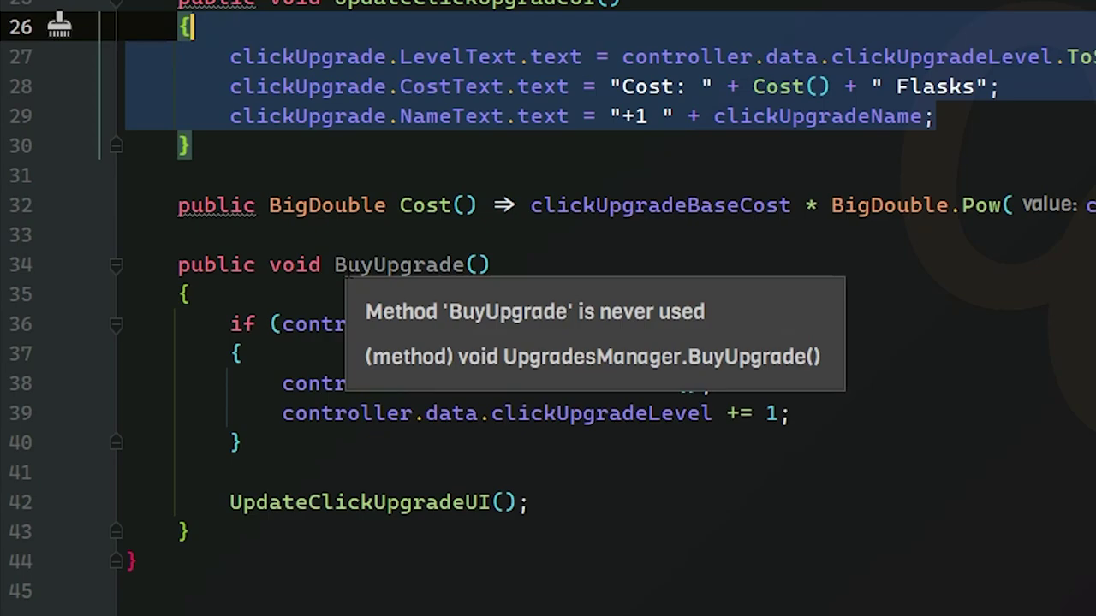
left_click(336, 233)
scroll(336, 231, "up", 1)
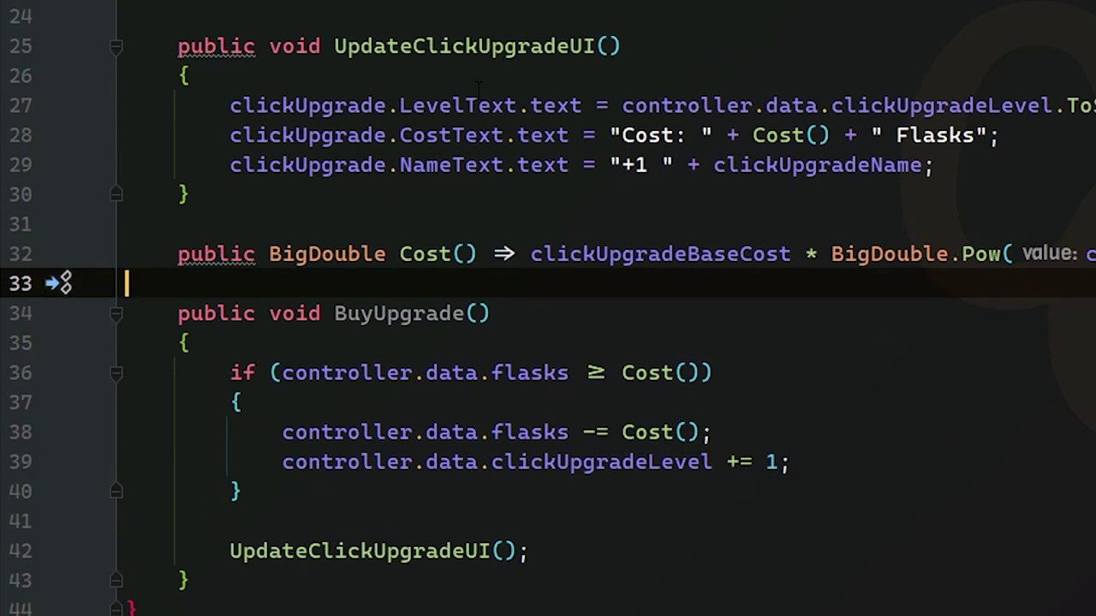
scroll(479, 89, "up", 5)
left_click(336, 253)
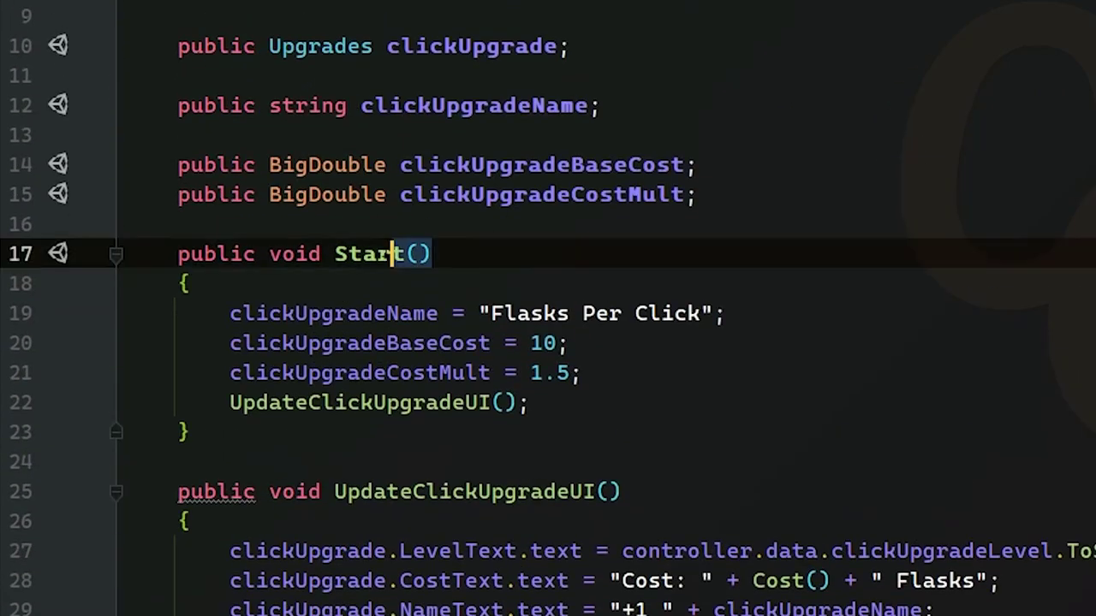
left_click(455, 233)
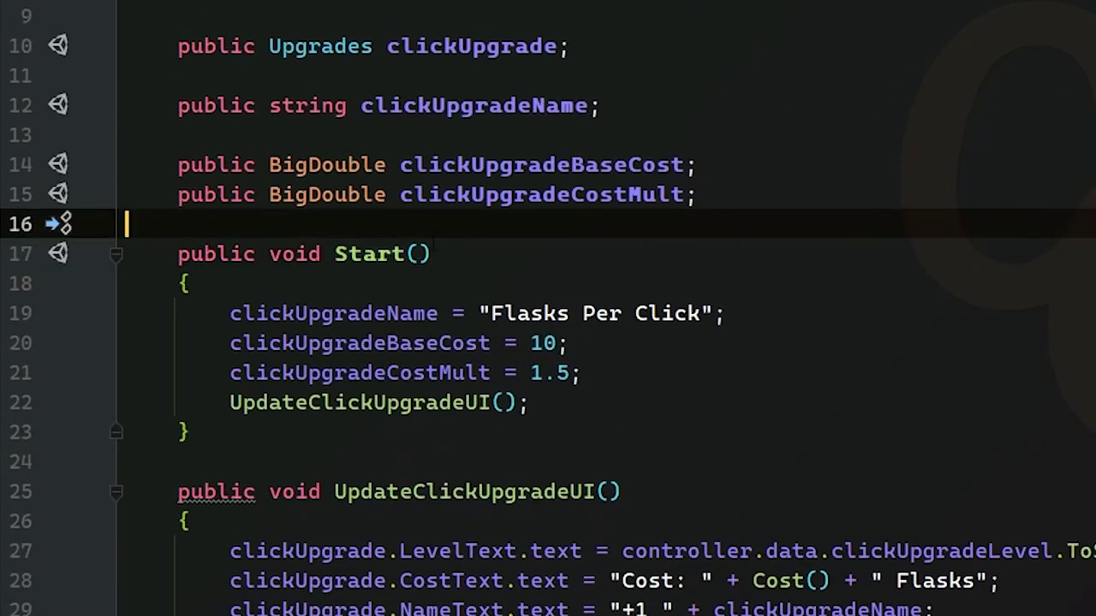
- Rename UpgradesManager's Start method to StartUpgradeManager across all usages
left_click(409, 255)
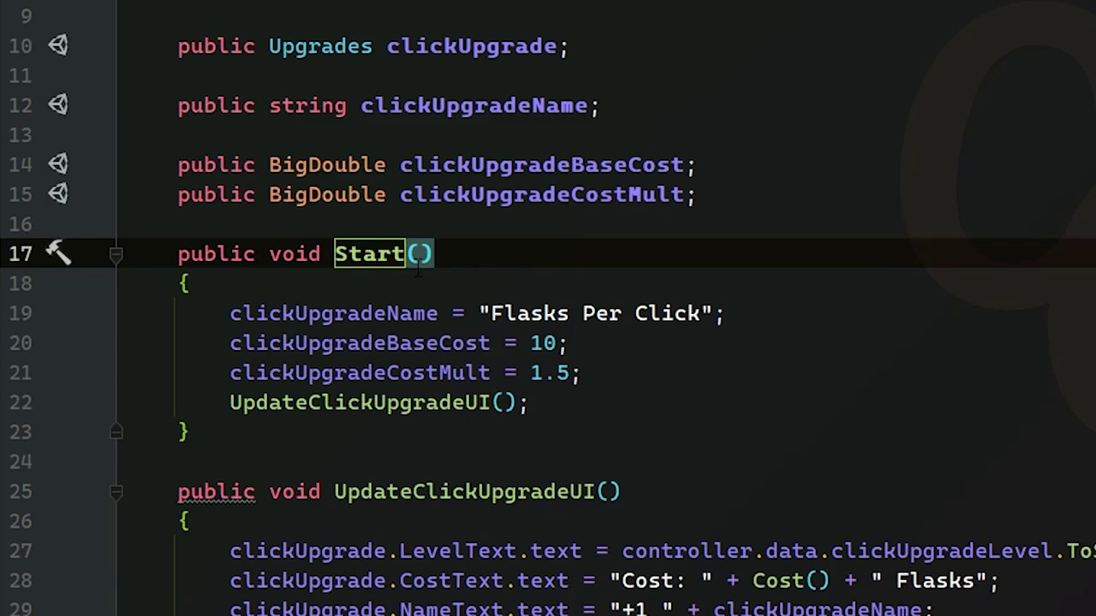
left_click(334, 254)
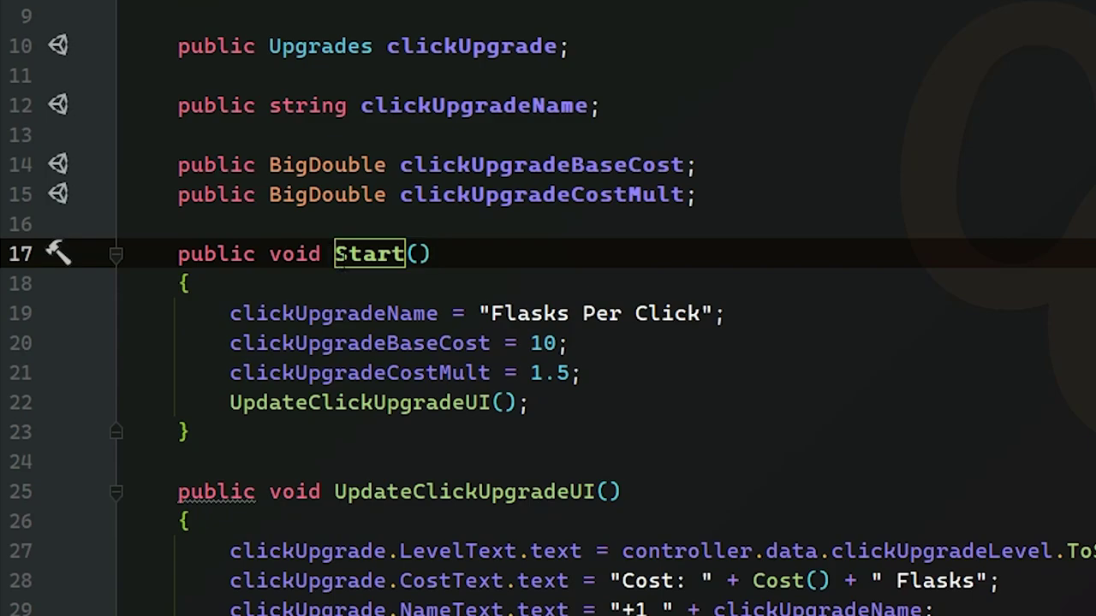
mouse_move(371, 255)
left_click(407, 254)
type("UpgradeM")
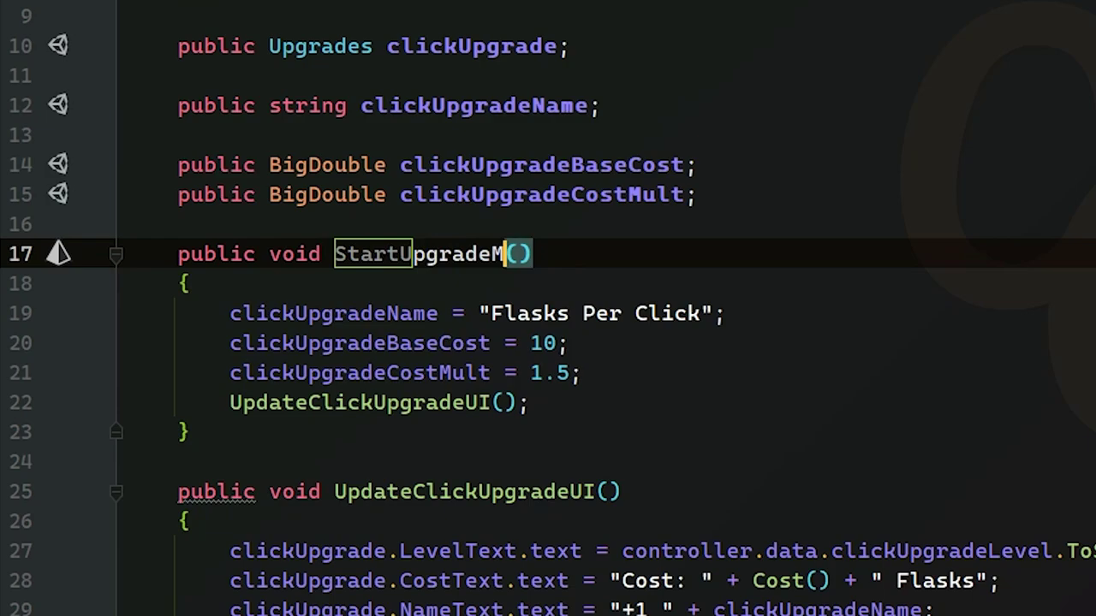
type("anager")
key("shift+F6")
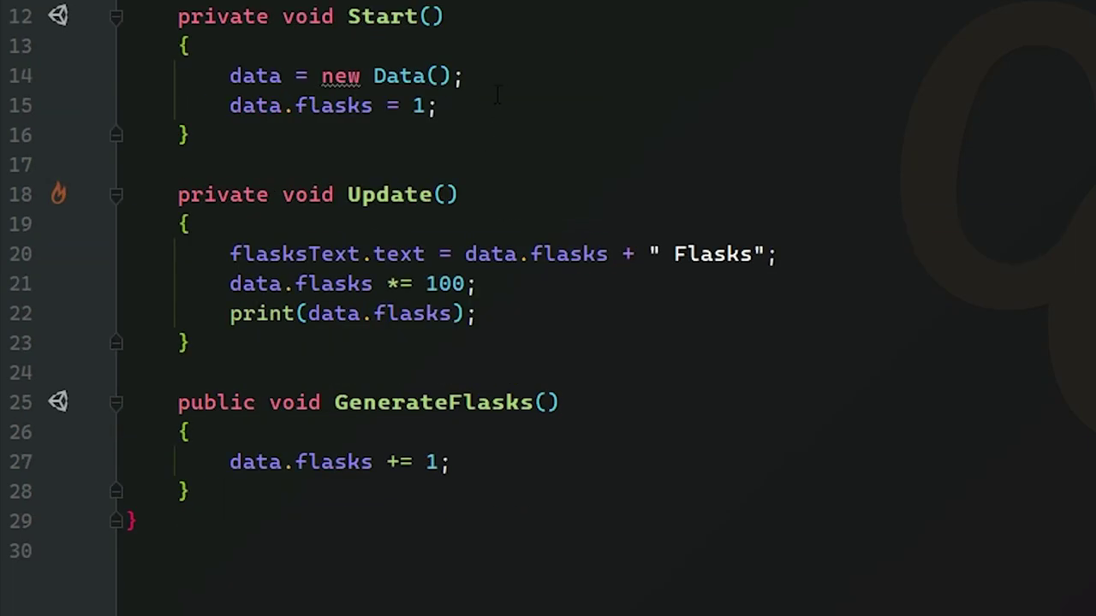
- Declare a public UpgradesManager upgradesManager field at the top of the Controller class
left_click(496, 96)
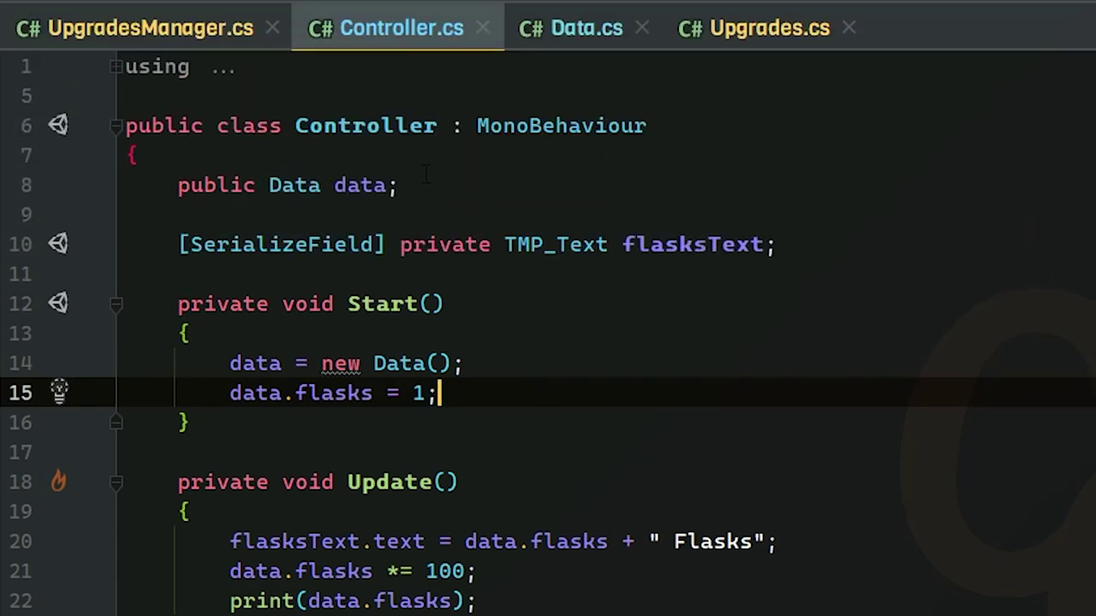
left_click(425, 175)
key("Up")
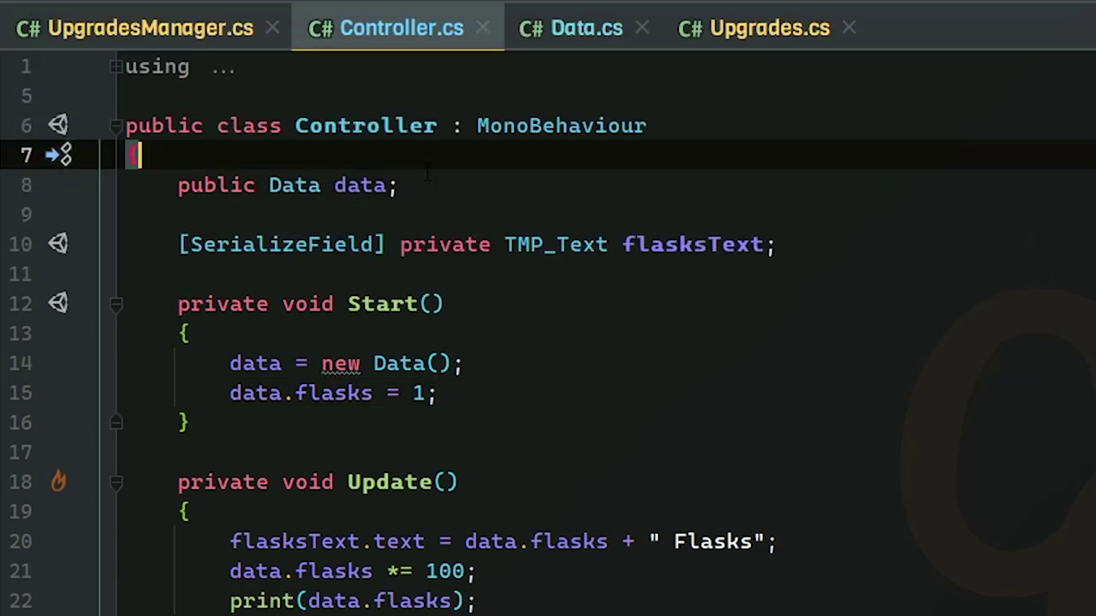
key("Return")
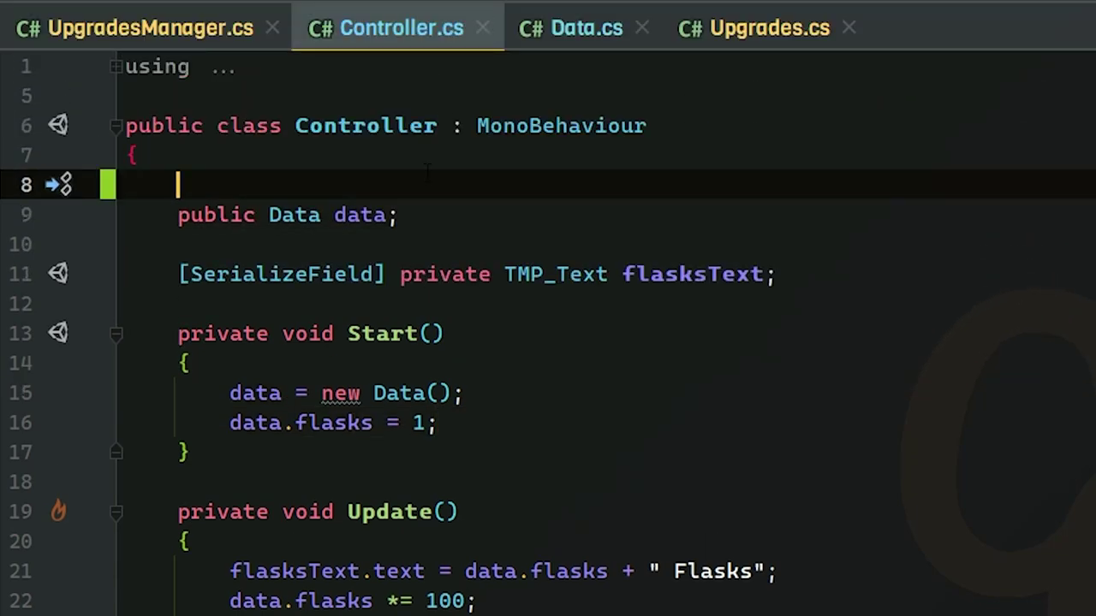
type("public ")
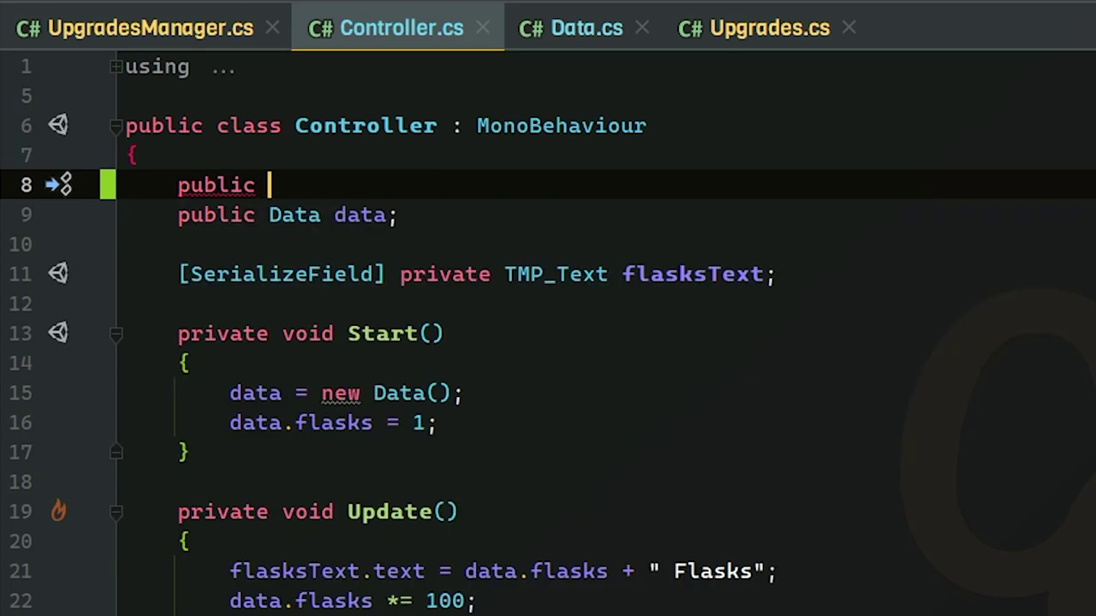
type("UpgradesM")
key("Return")
- Call upgradesManager.StartUpgradeManager(); in Controller's Start, after a blank line below data.flasks = 1
left_click(496, 416)
key("Return")
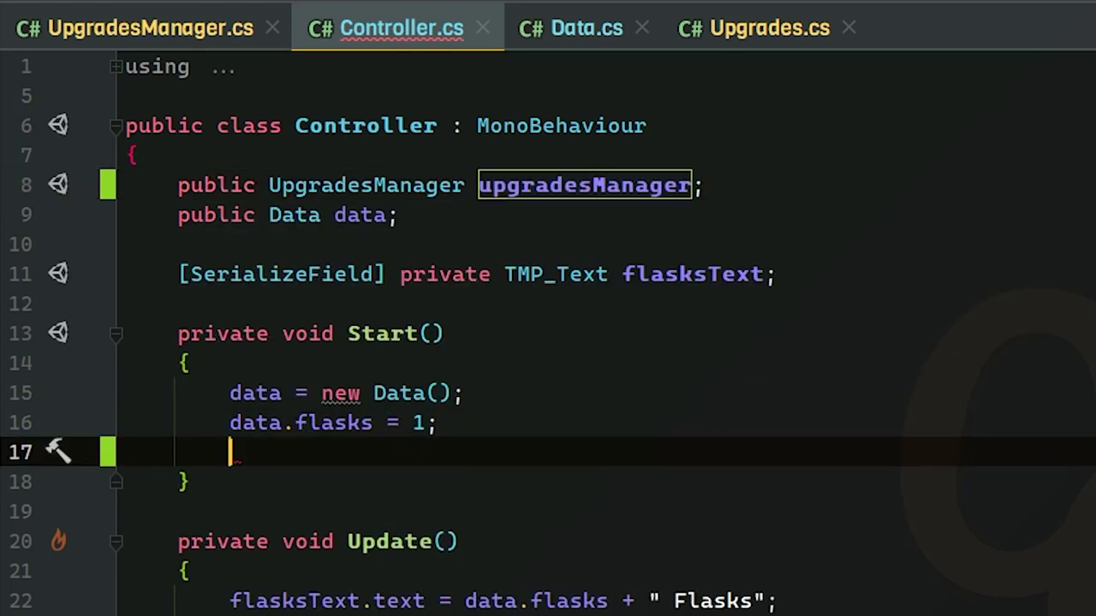
type("upgradesManager.st")
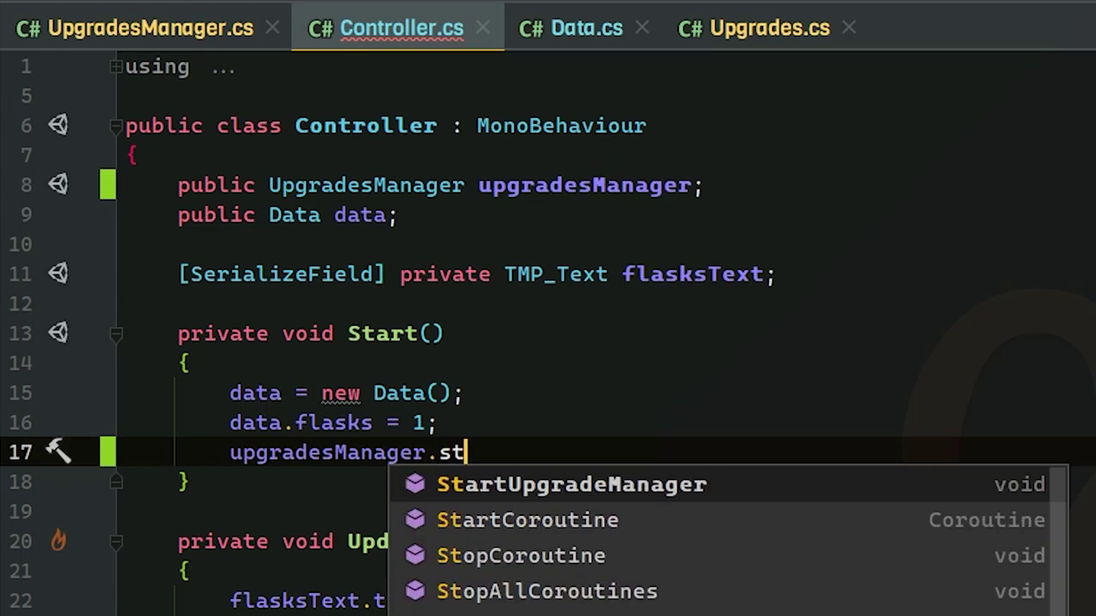
type("art")
key("Return")
type(";")
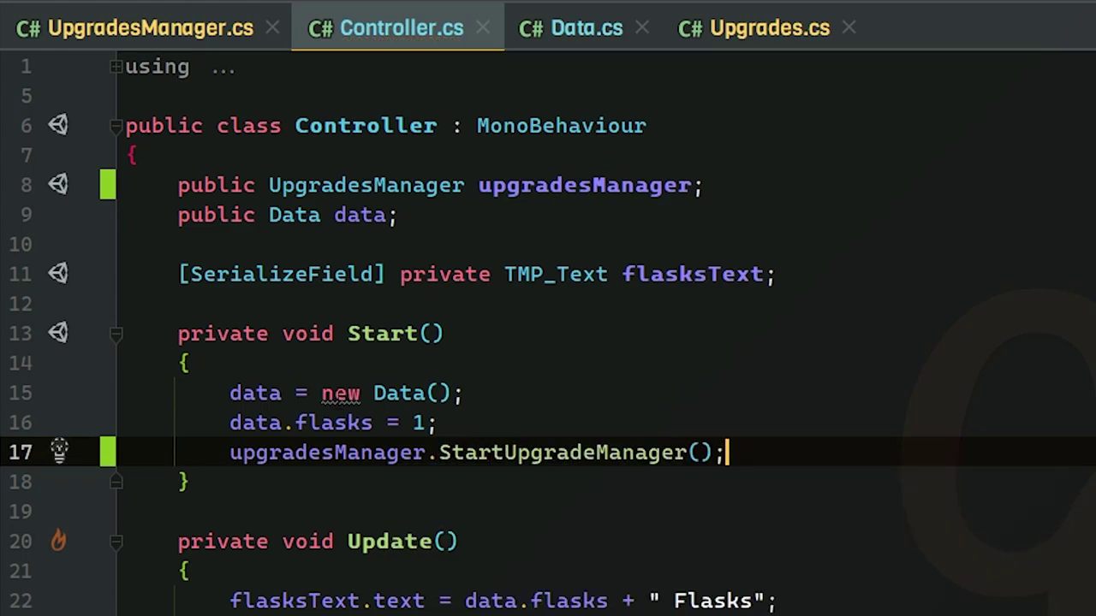
left_click(489, 415)
left_click_drag(230, 392, 489, 392)
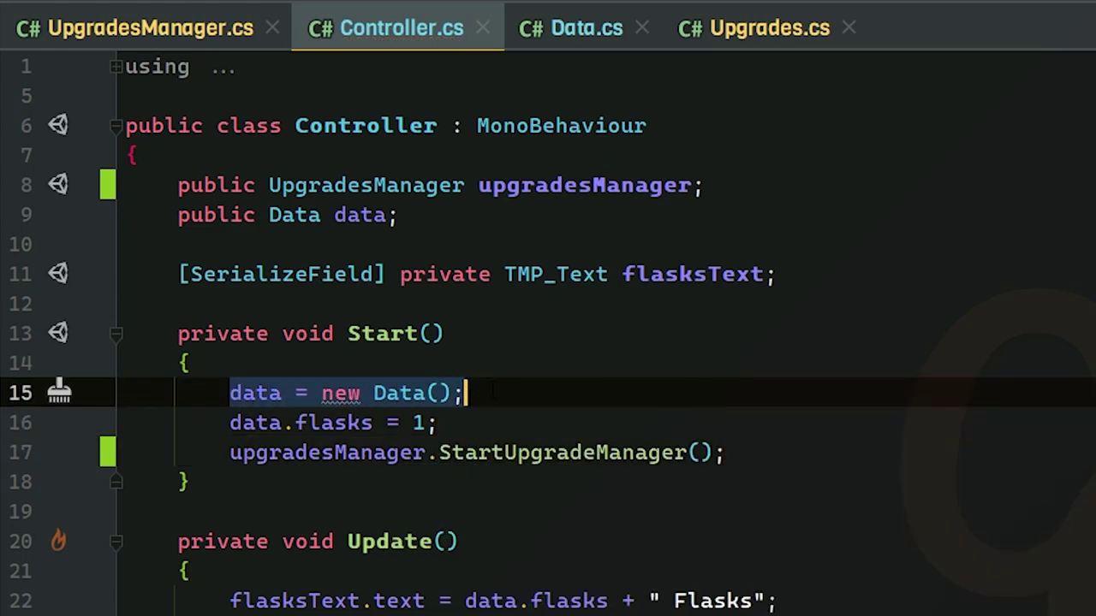
left_click(438, 419)
key("Return")
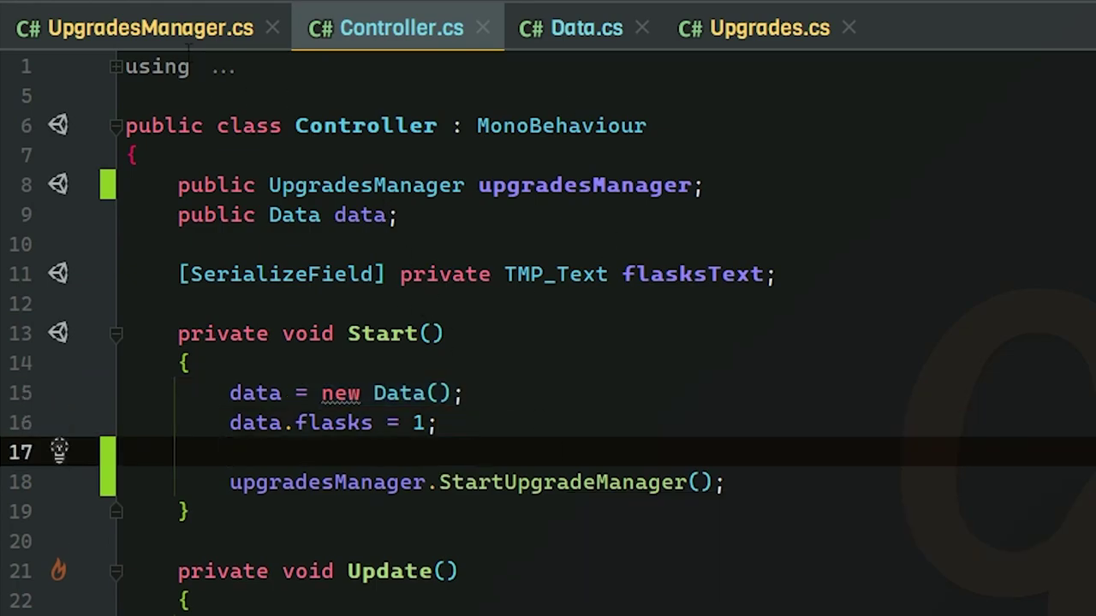
- Review UpgradesManager.cs, then return to Controller.cs on the empty line below flasksText
left_click(221, 27)
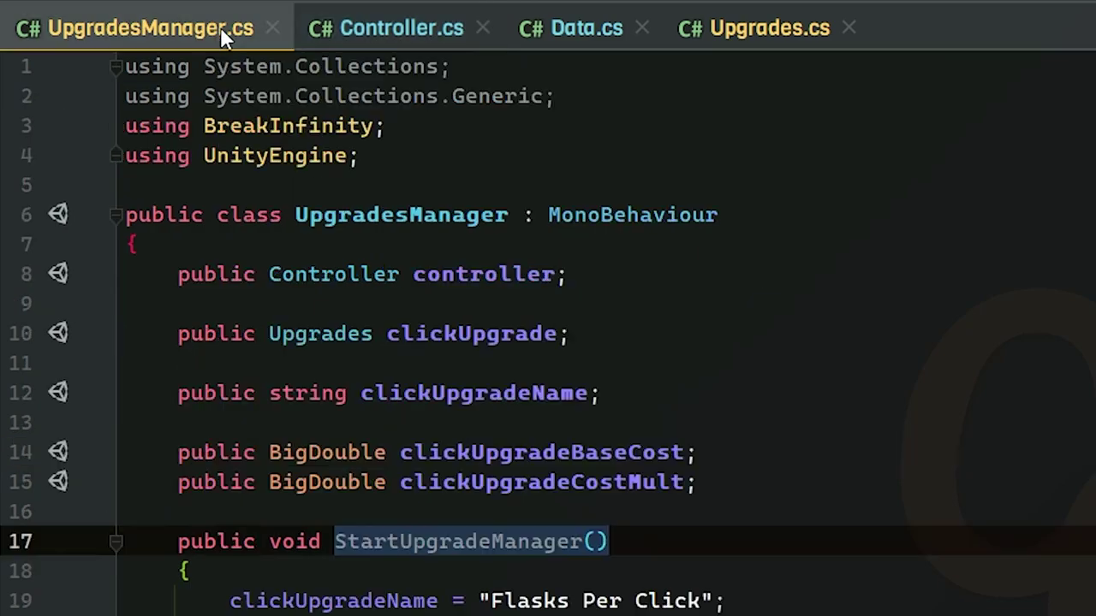
left_click(269, 582)
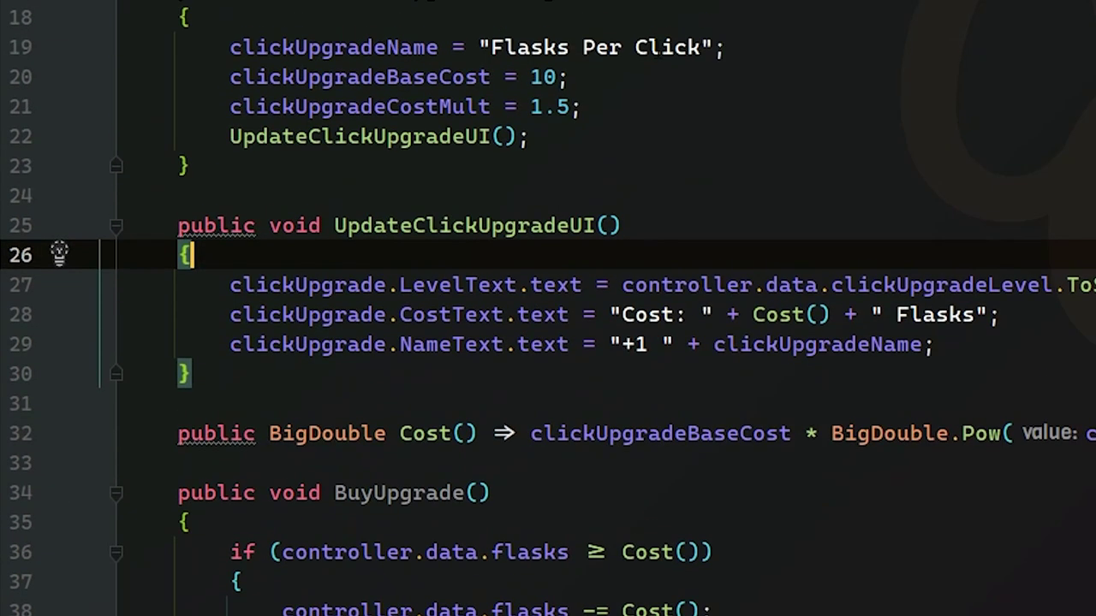
scroll(548, 309, "down", 1)
scroll(548, 308, "down", 3)
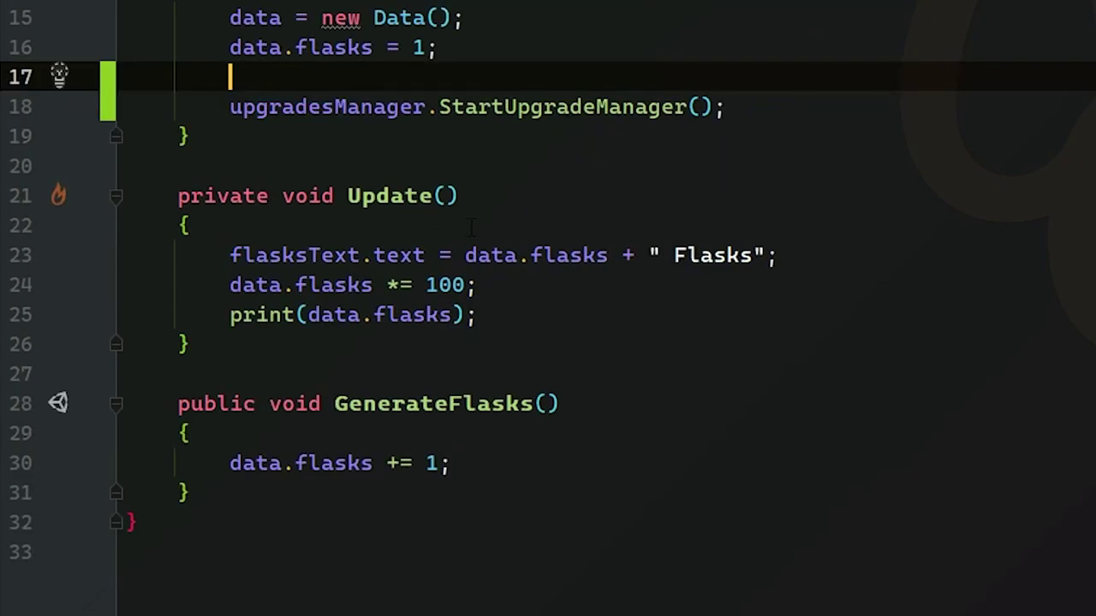
left_click(185, 492)
left_click(462, 463)
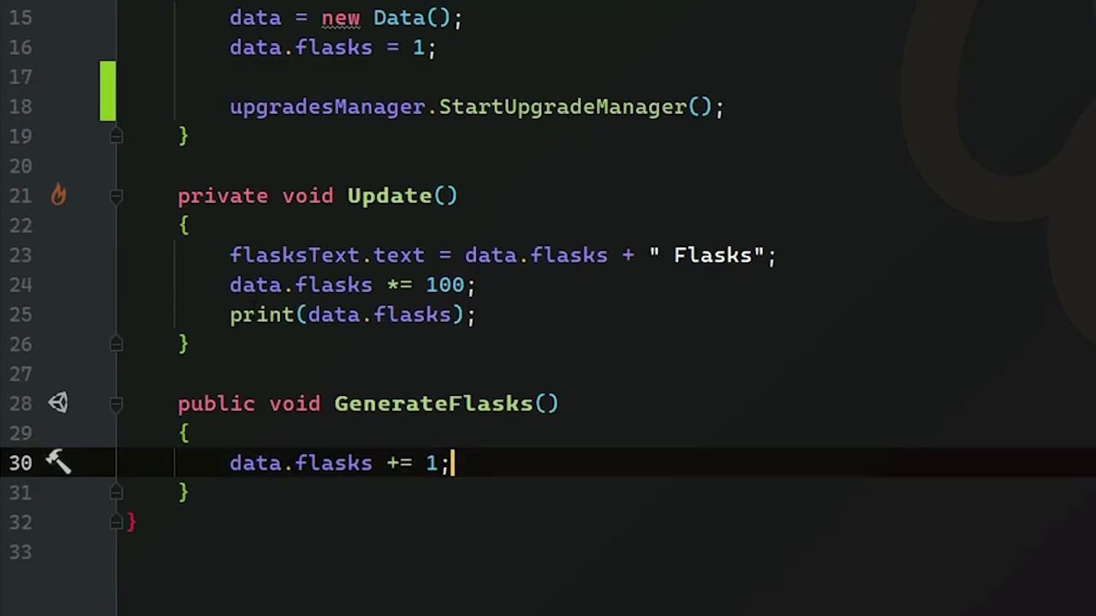
scroll(386, 257, "up", 3)
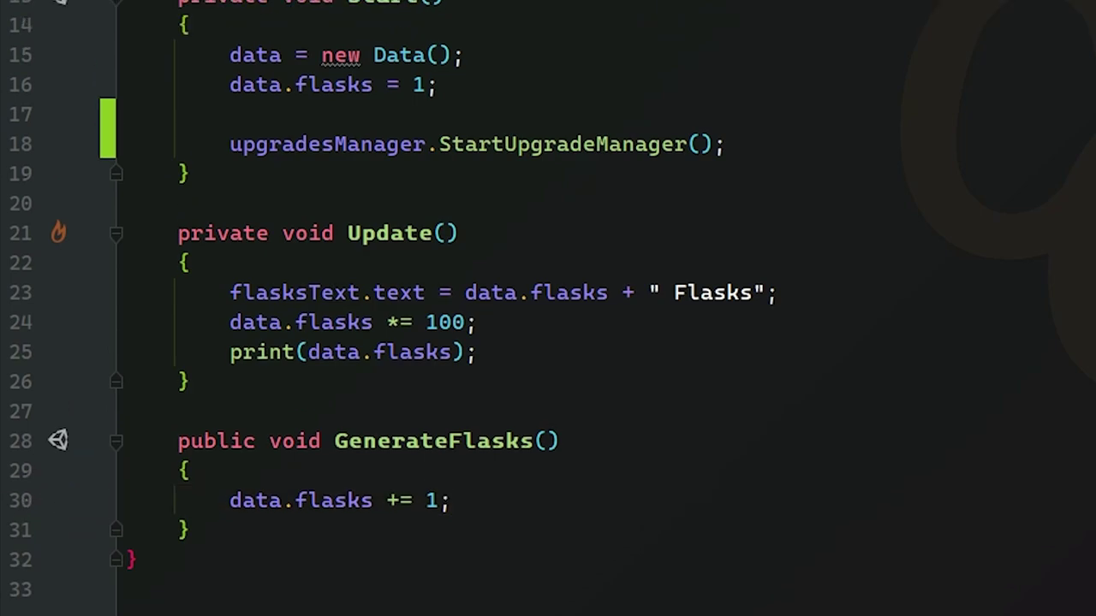
left_click(426, 190)
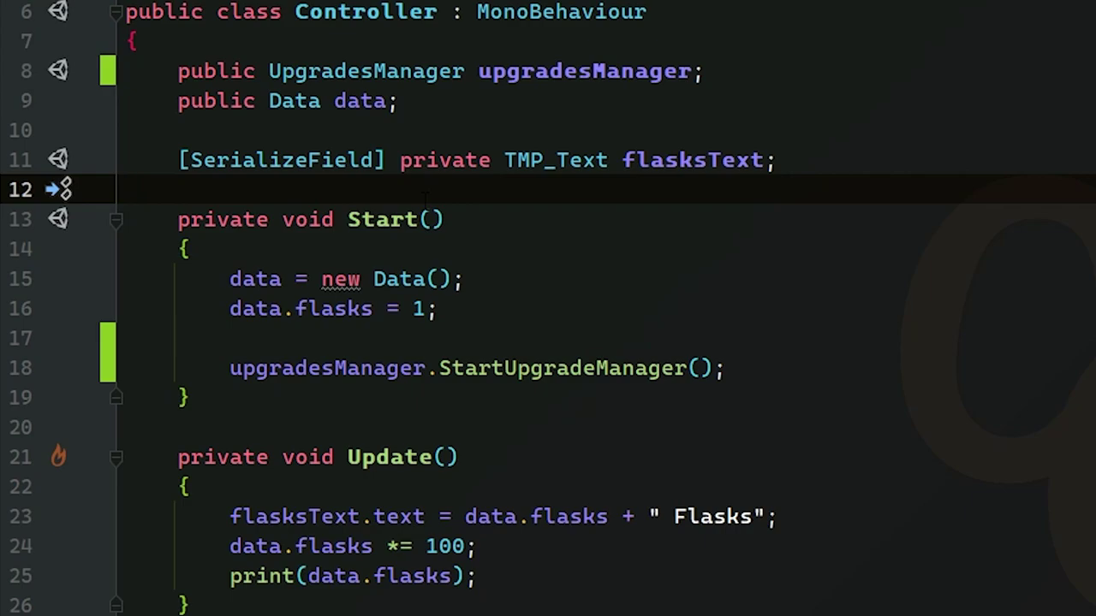
- Declare a public BigDouble ClickPower() method below flasksText
key("Return")
type("pulbic")
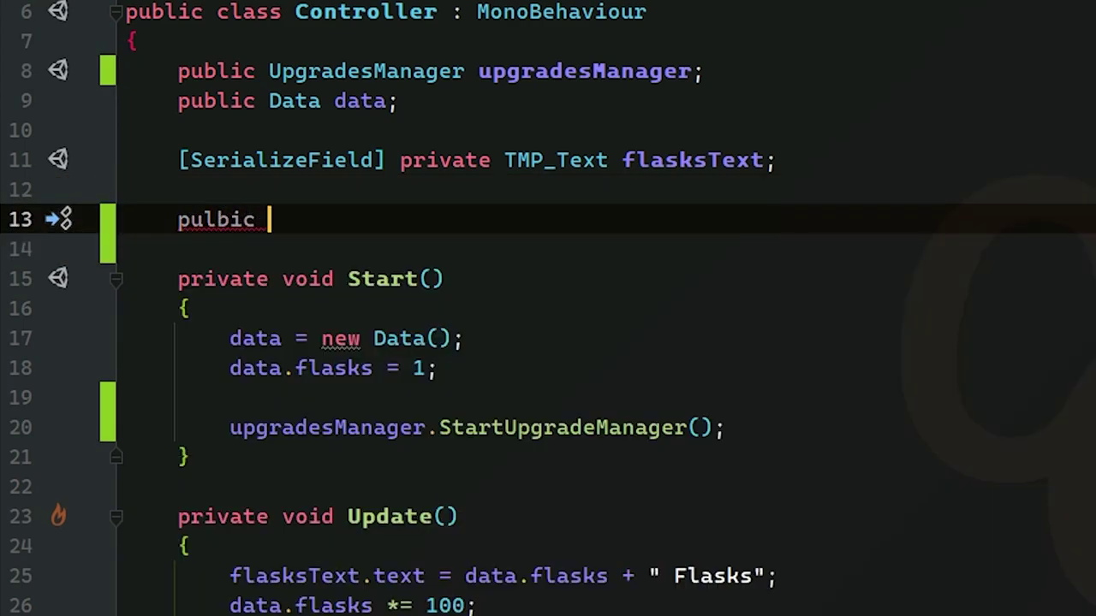
key("BackSpace")
key("BackSpace")
key("BackSpace")
type("blic Big")
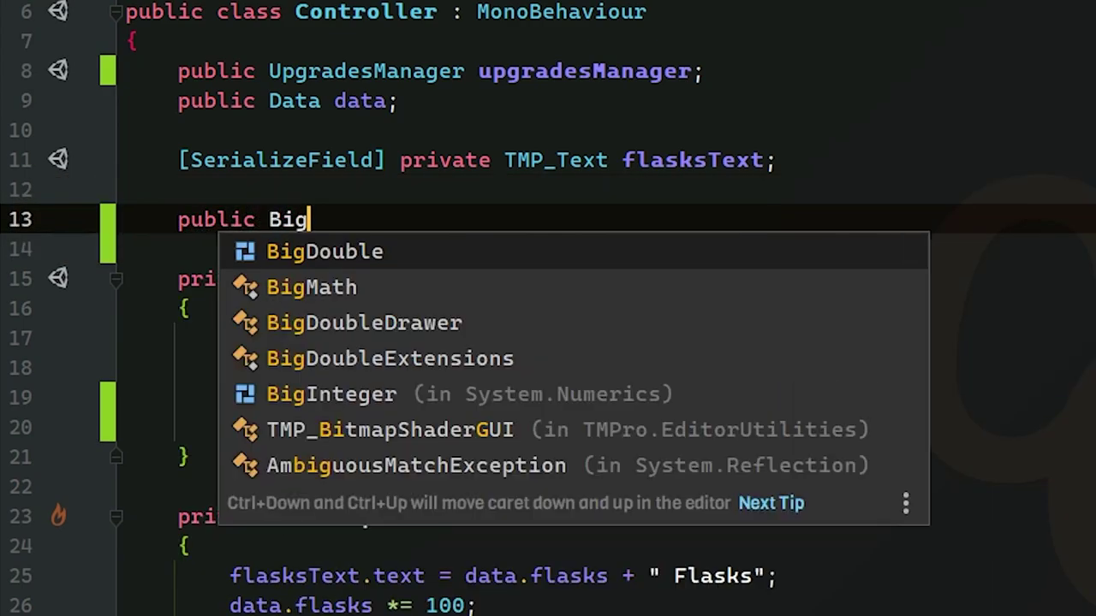
key("Return")
type("ClickPower()")
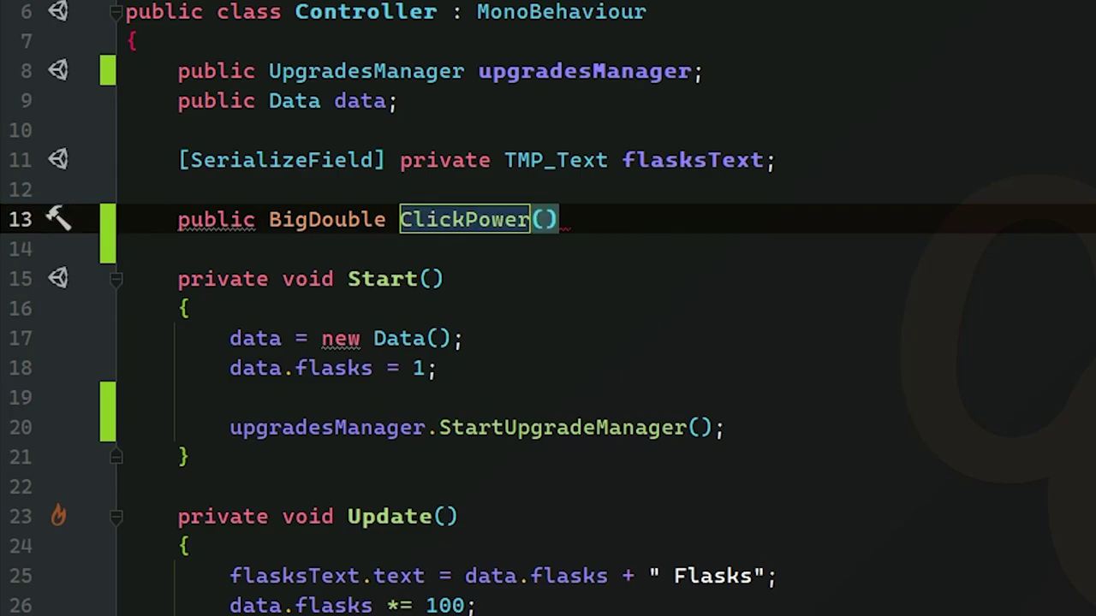
scroll(548, 308, "down", 3)
left_click(439, 541)
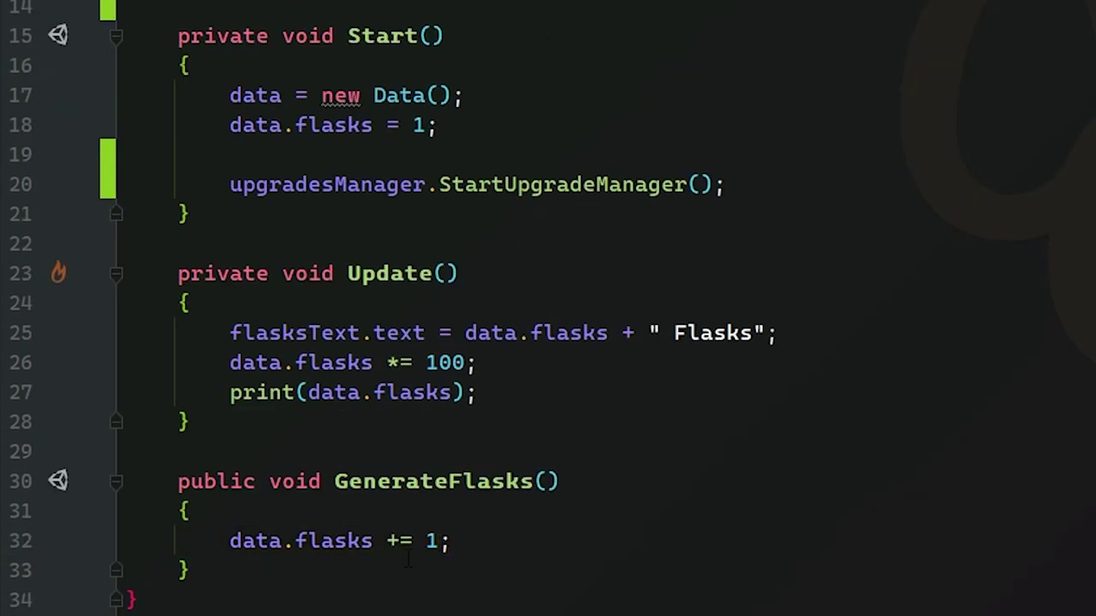
right_click(448, 541)
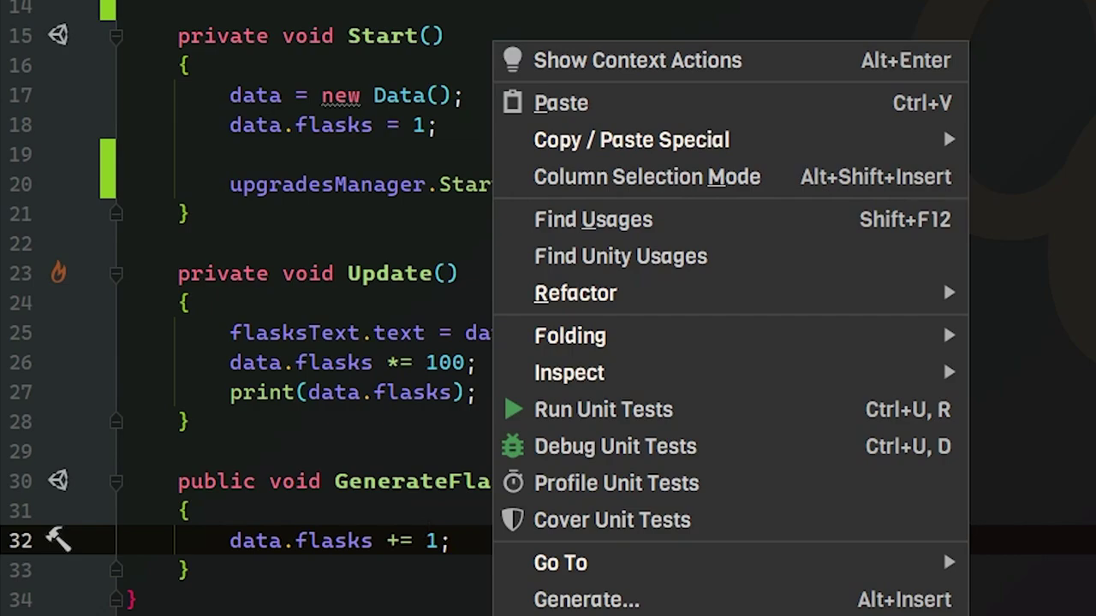
left_click(399, 481)
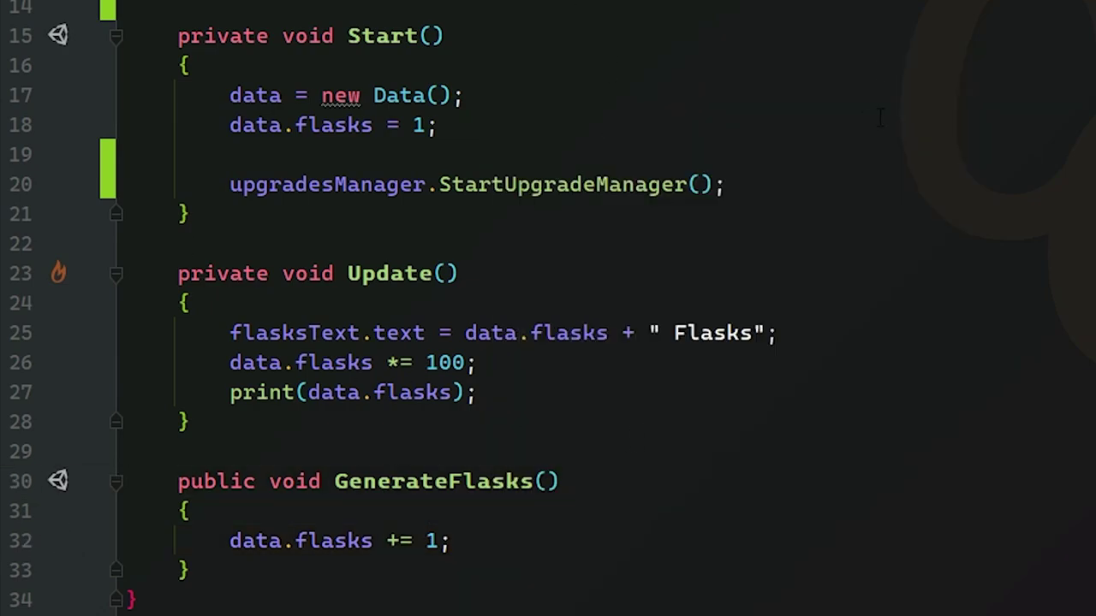
key("ctrl+shift+BackSpace")
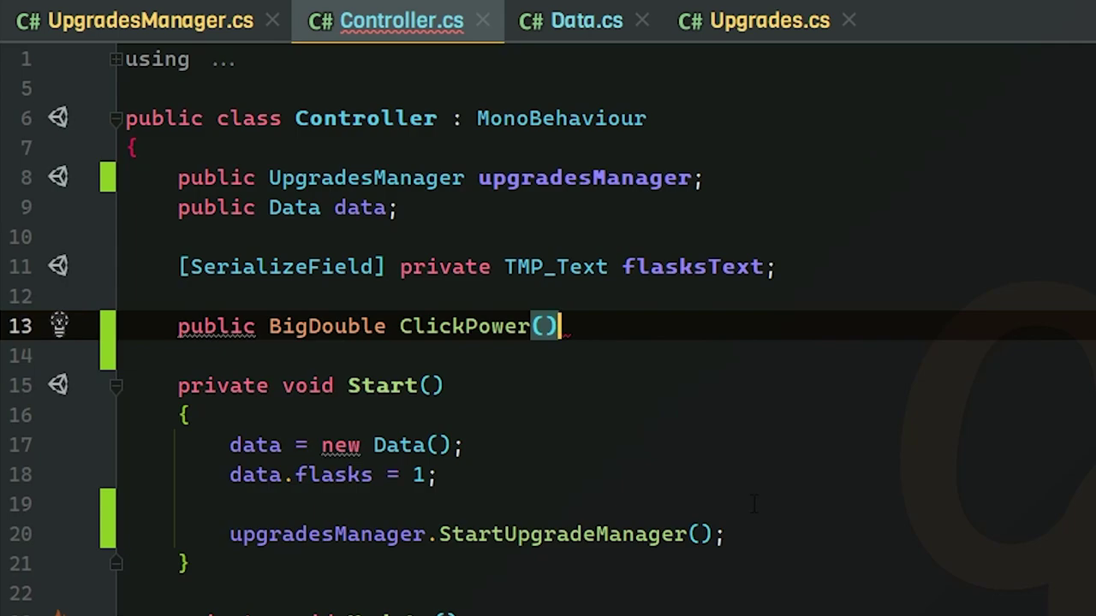
- Give ClickPower a body that returns 1 + data.clickUpgradeLevel
key("Return")
type("{")
key("Return")
type("r")
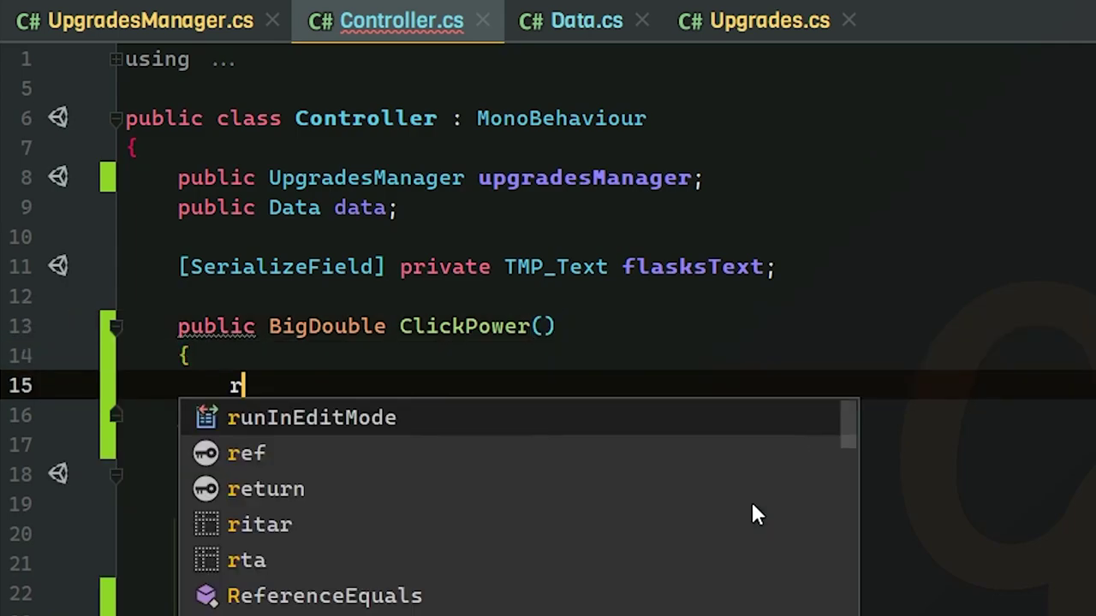
type("eturn 1 + ")
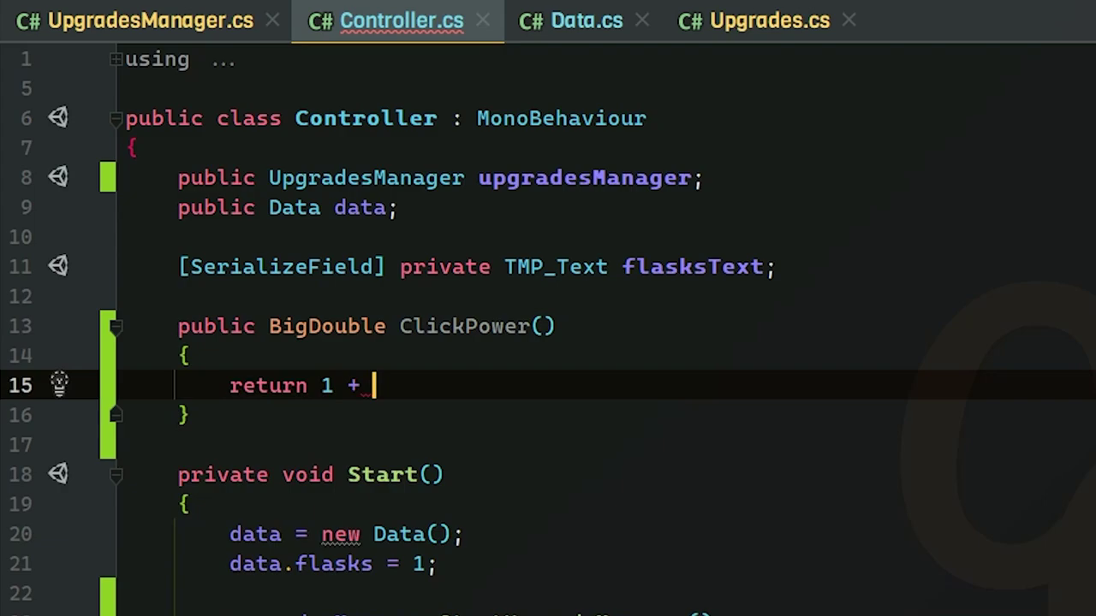
type("data.upg")
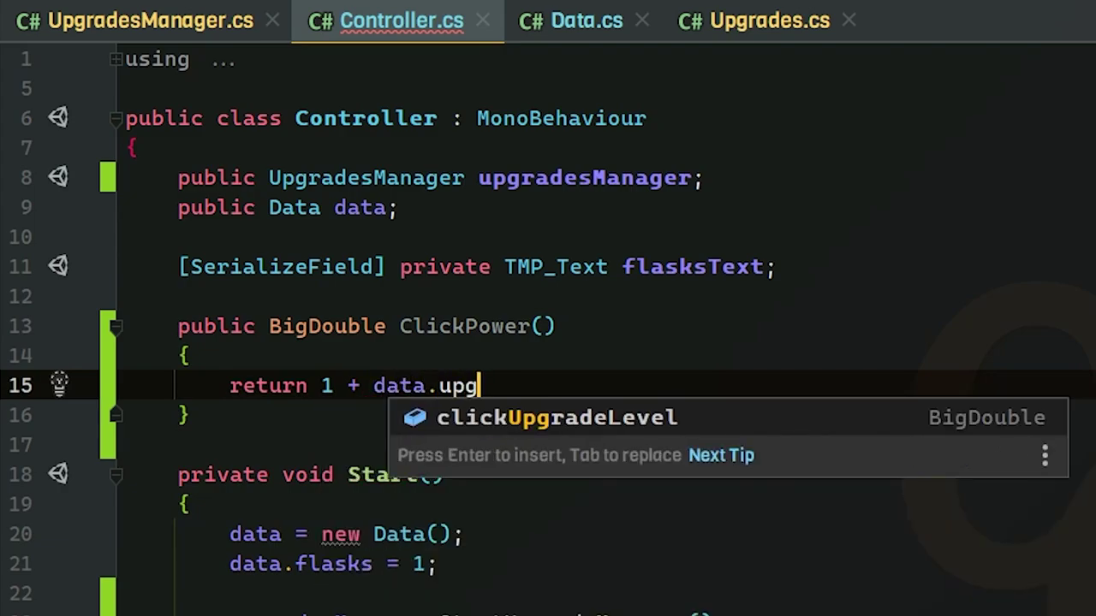
key("Return")
key("alt+Tab")
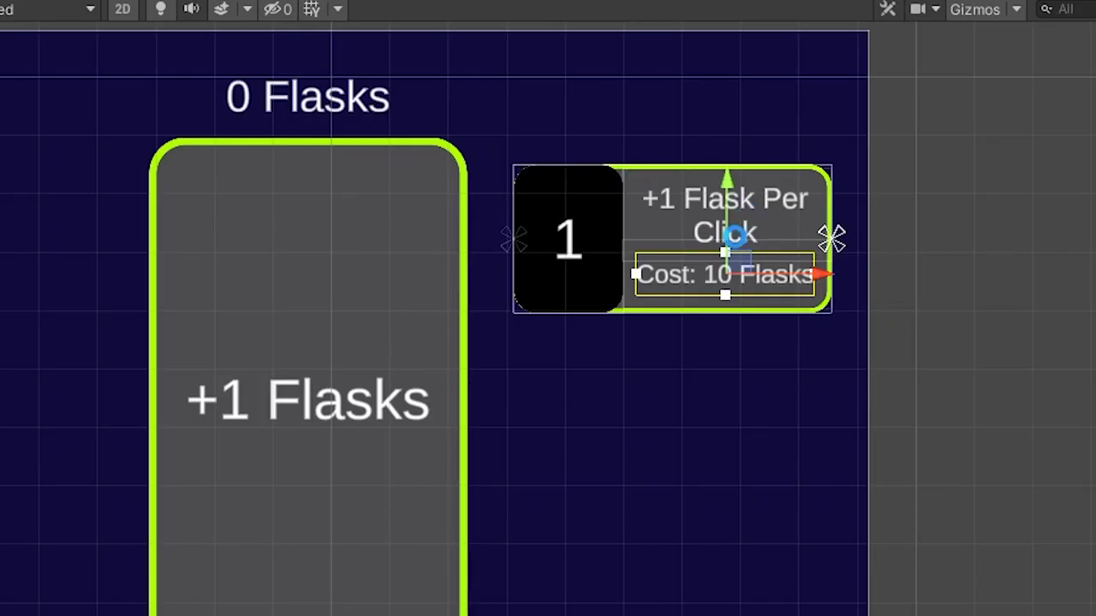
key("alt+Tab")
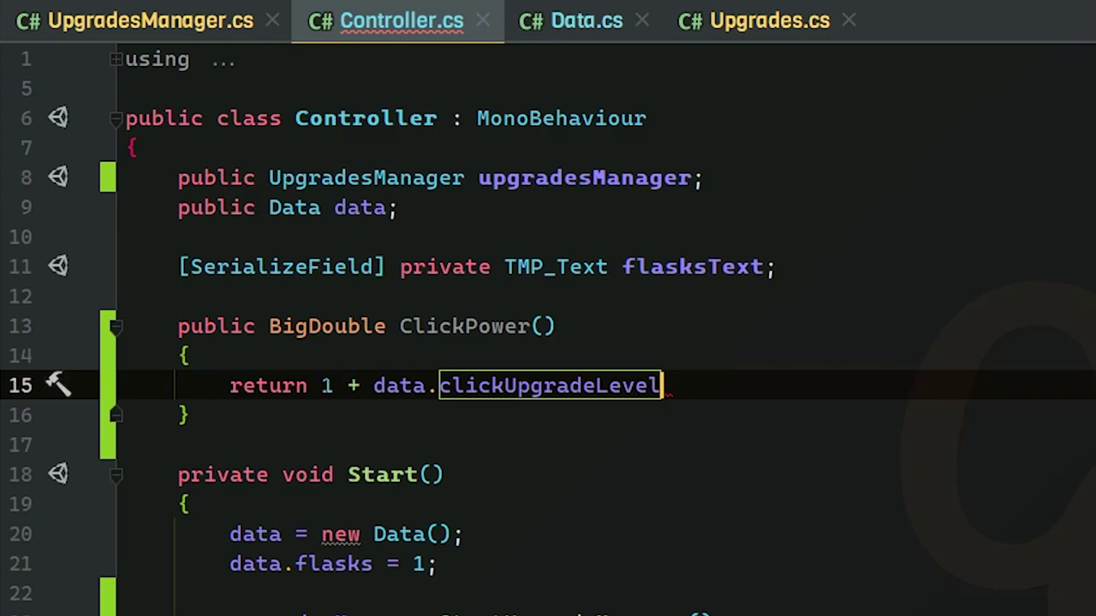
type(";")
- Convert ClickPower to an expression body with Alt+Enter
left_click(668, 323)
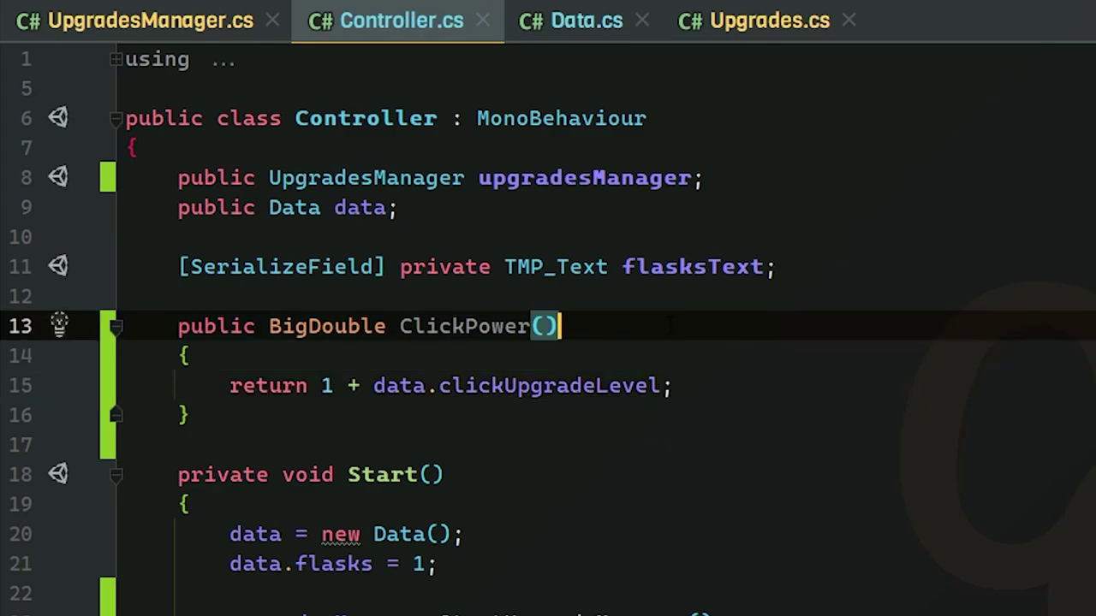
left_click(281, 360)
key("alt+Return")
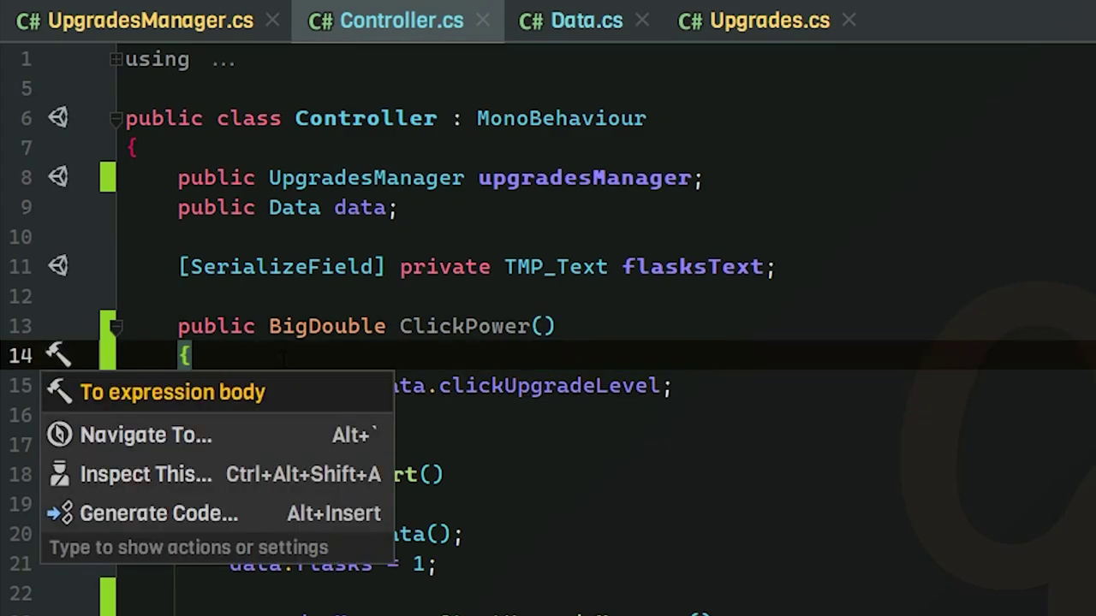
key("Return")
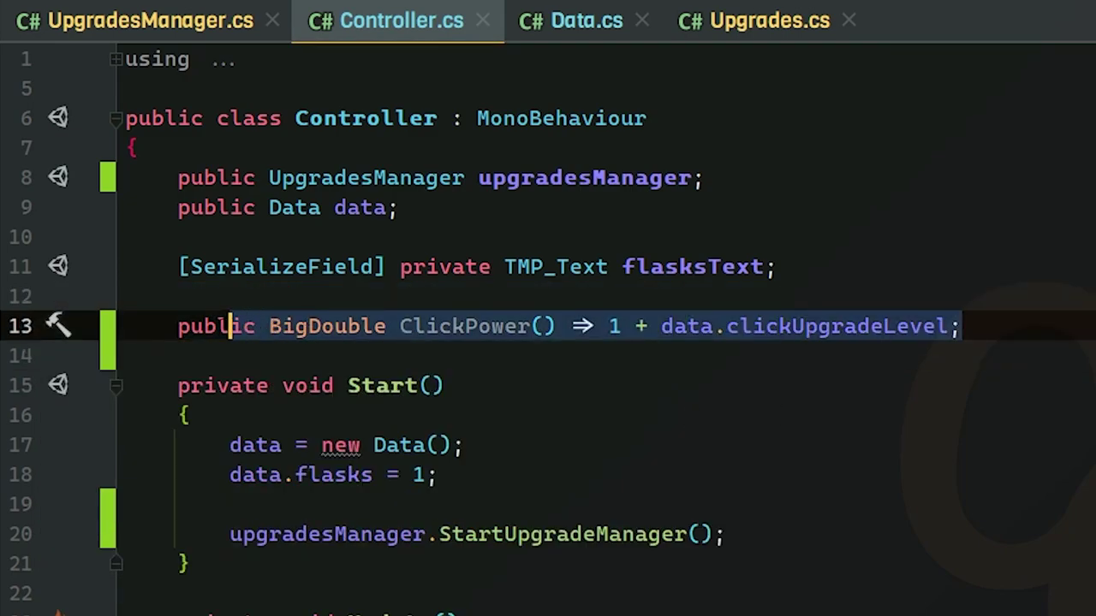
left_click(399, 266)
left_click_drag(561, 326, 398, 326)
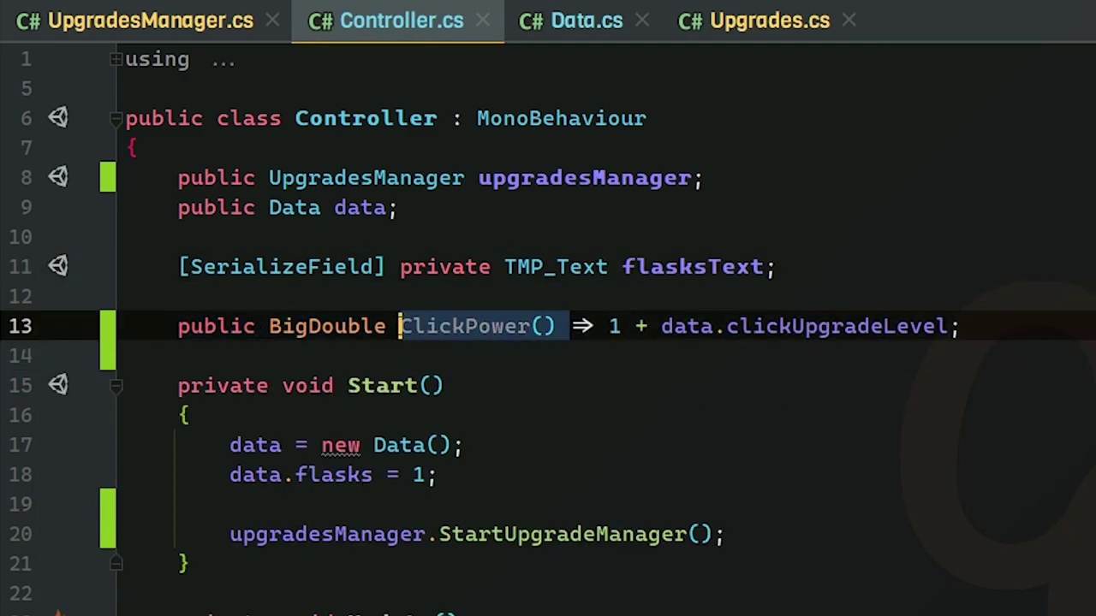
- Replace the flat 1 in GenerateFlasks with ClickPower(), then switch to Unity to recompile
scroll(548, 343, "down", 1)
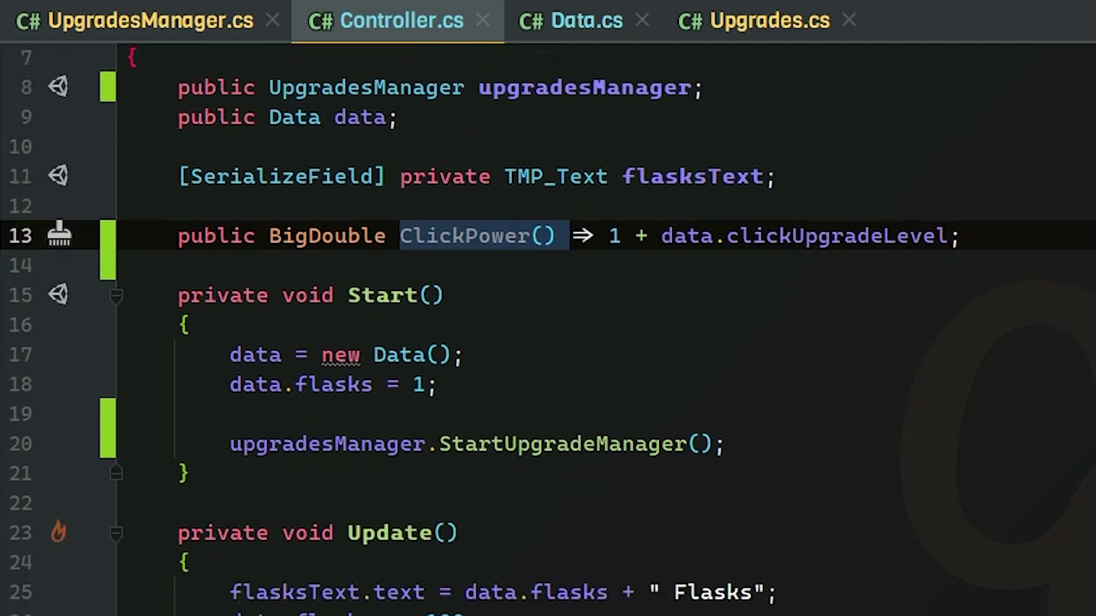
scroll(548, 343, "down", 1)
key("ctrl+c")
scroll(548, 343, "down", 3)
left_click(441, 511)
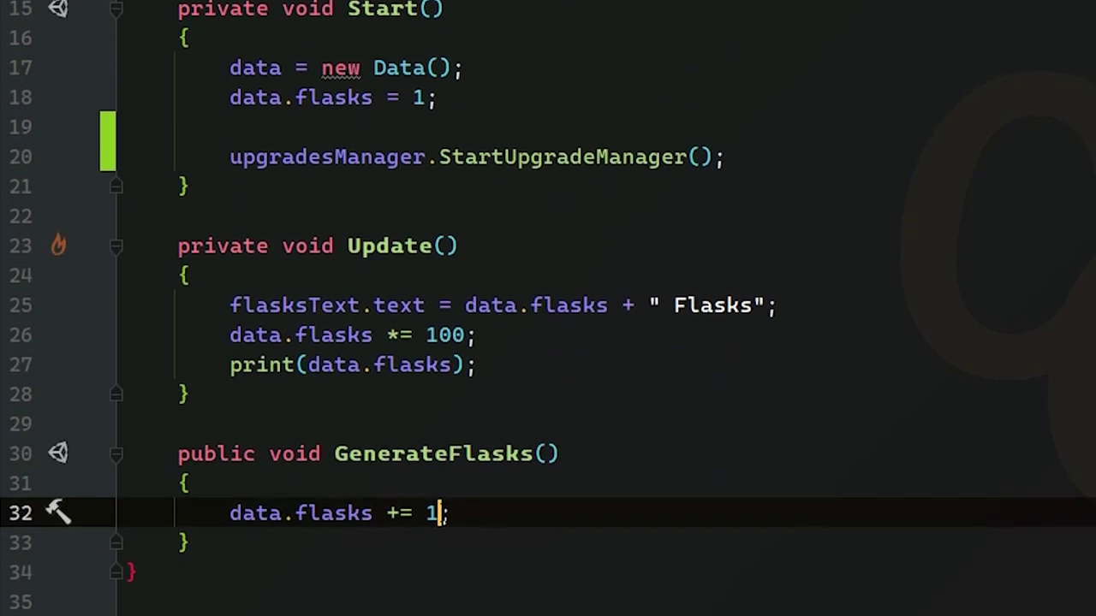
key("BackSpace")
key("ctrl+v")
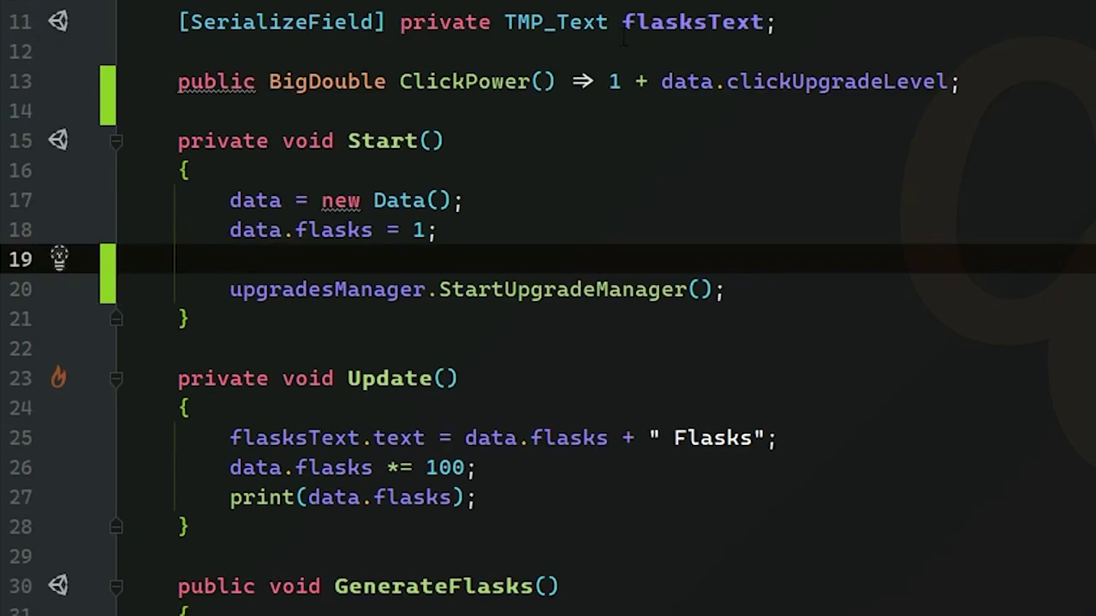
key("alt+Tab")
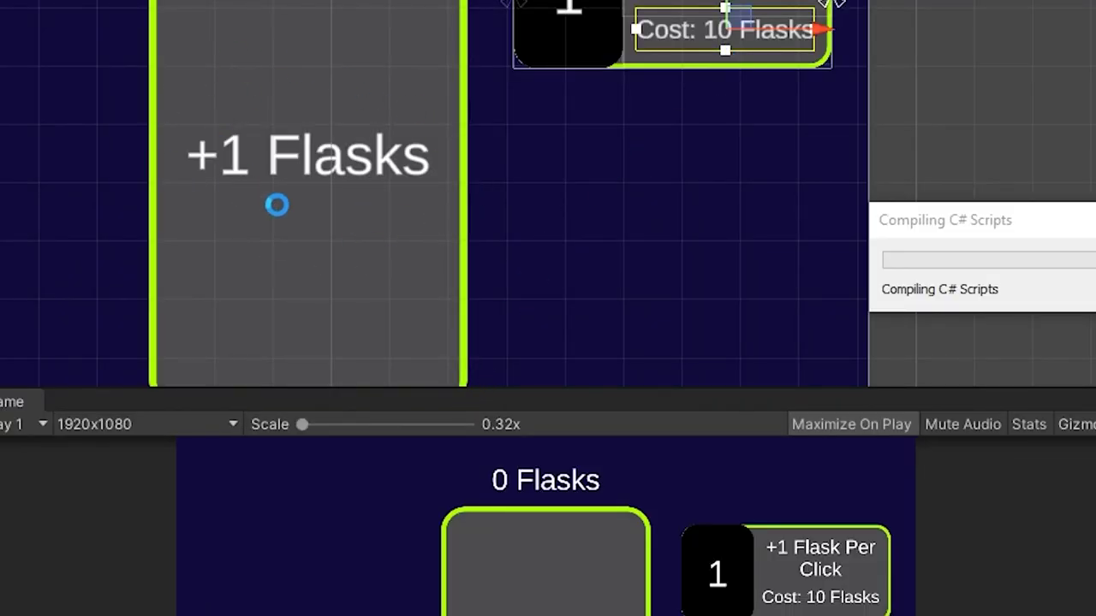
- Declare a [SerializeField] private TMP_Text flaskClickPowerText field below flasksText
key("alt+Tab")
left_click(805, 51)
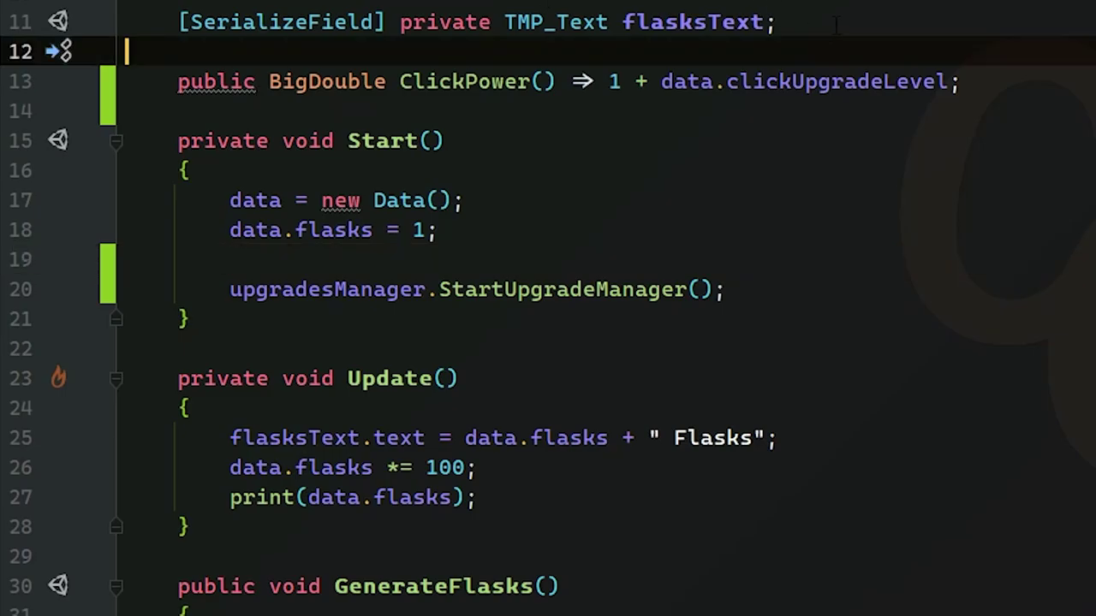
left_click(805, 24)
key("Return")
type("[]")
key("Left")
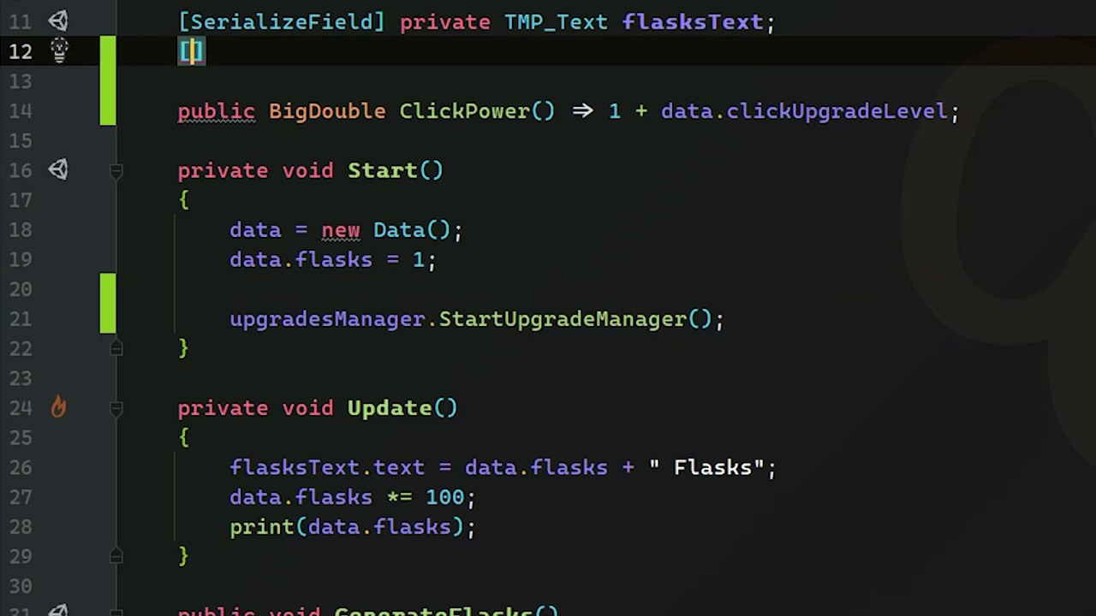
type("SerializeField")
key("Tab")
type("] private TMP")
key("Return")
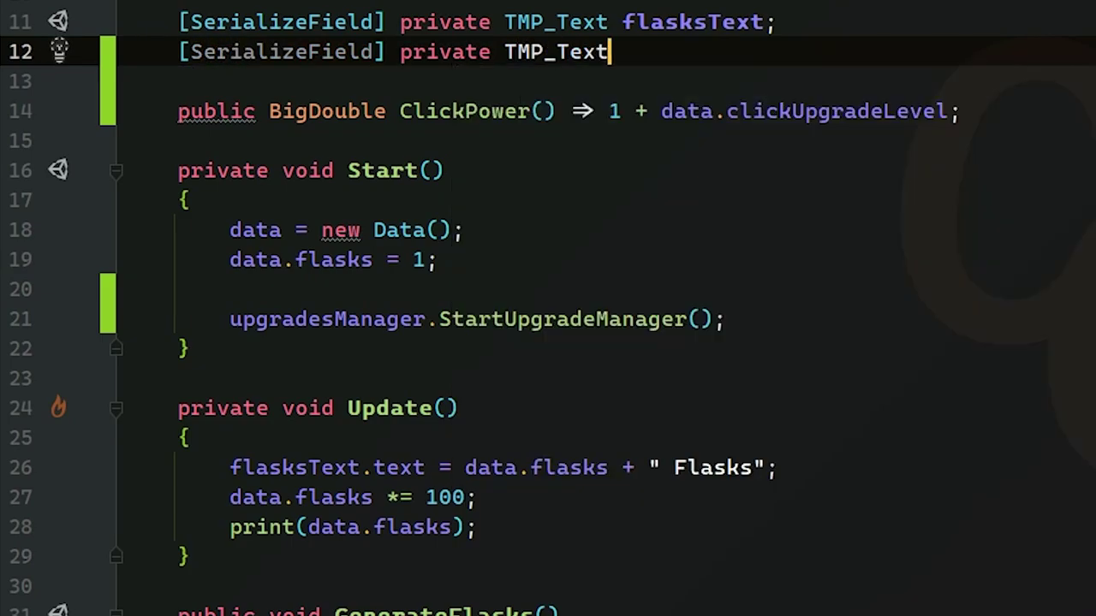
type("flaskClickPowerText;")
- In Update(), set flaskClickPowerText.text to "+" + ClickPower() + …
key("ctrl+c")
left_click(779, 468)
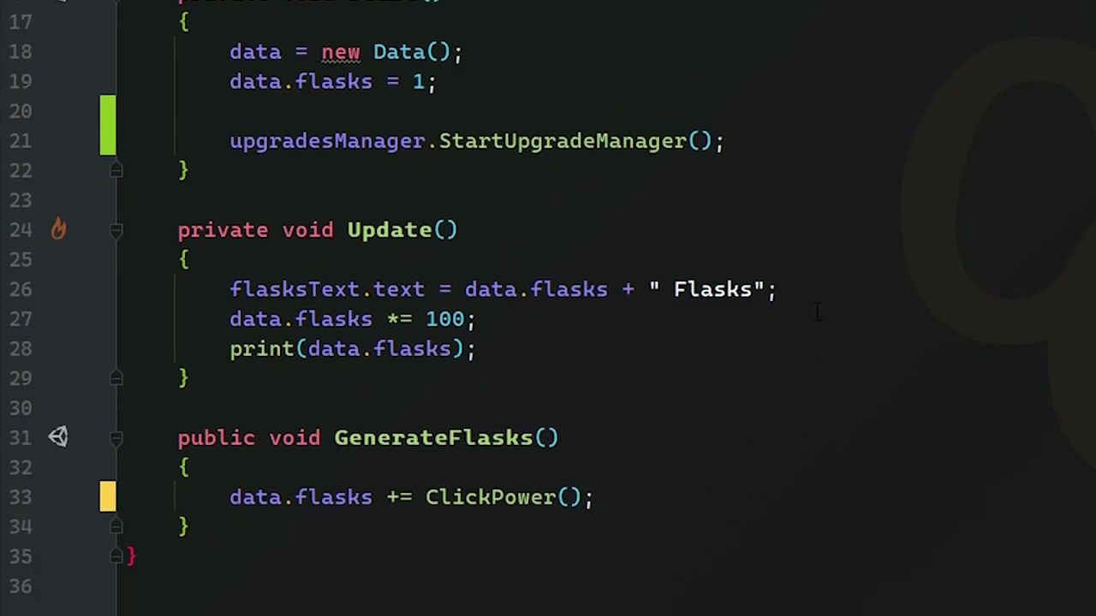
key("Return")
key("ctrl+v")
type(".text = ")
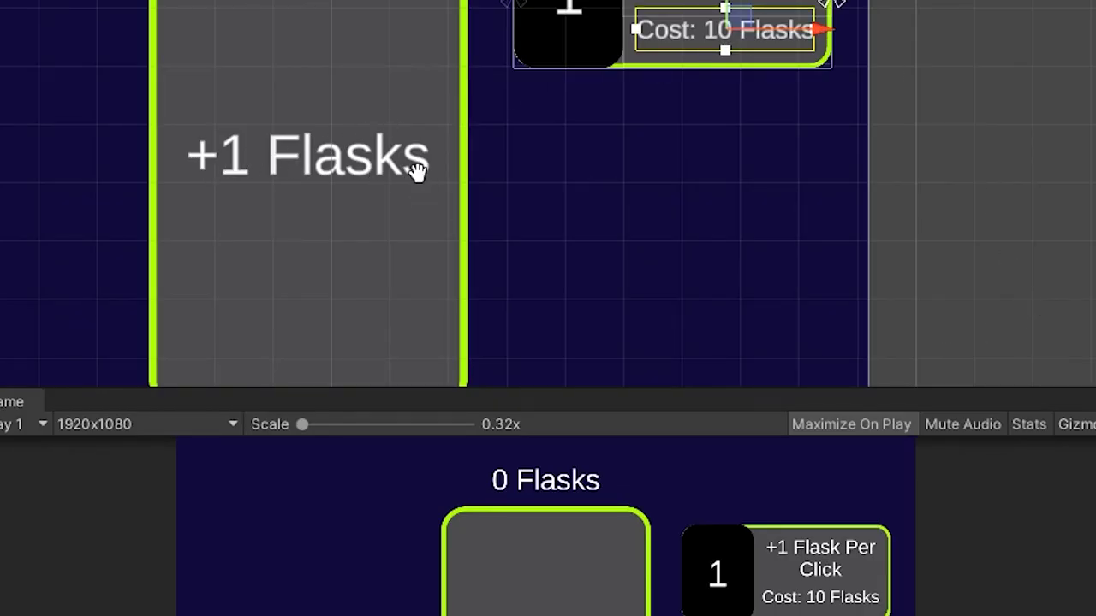
type("\"+")
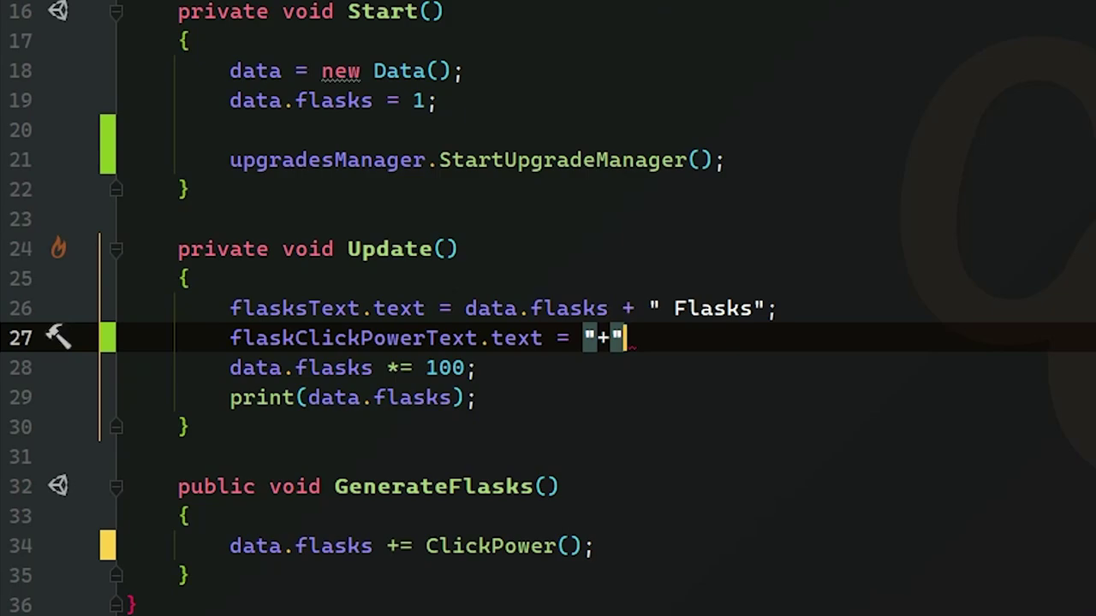
type("\" +")
key("Left")
key("Left")
key("Left")
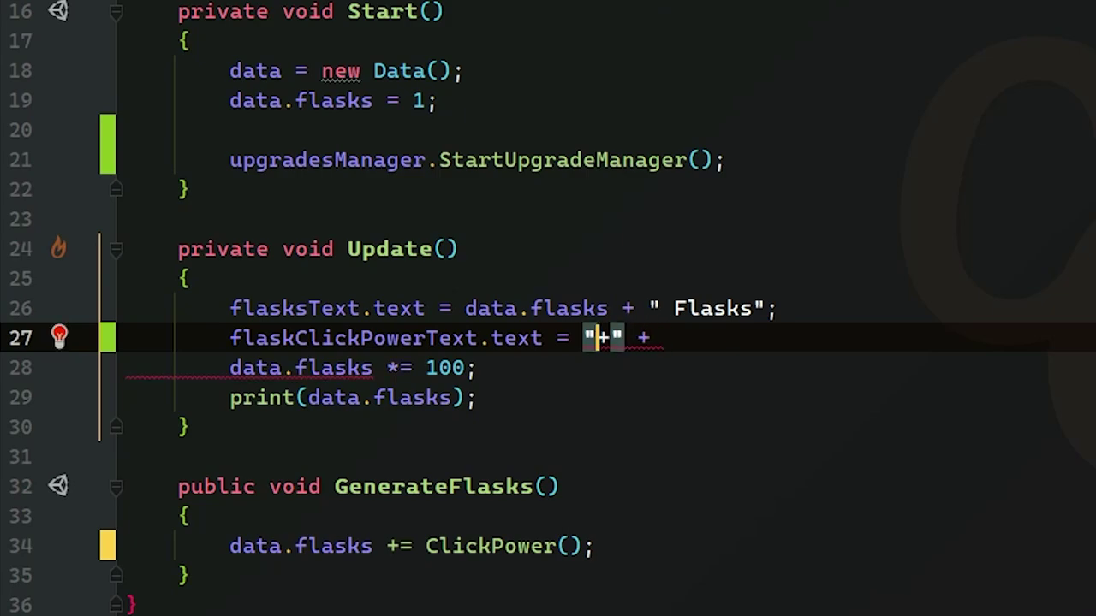
key("Right")
key("Right")
key("Right")
key("Right")
key("Right")
key("Right")
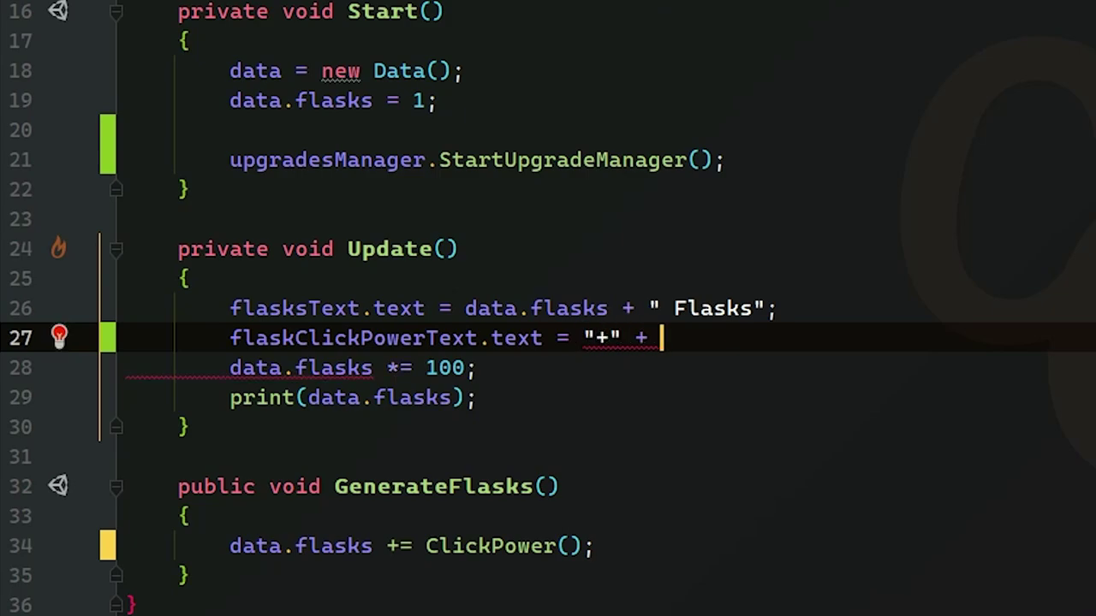
type("cx")
key("BackSpace")
type("l")
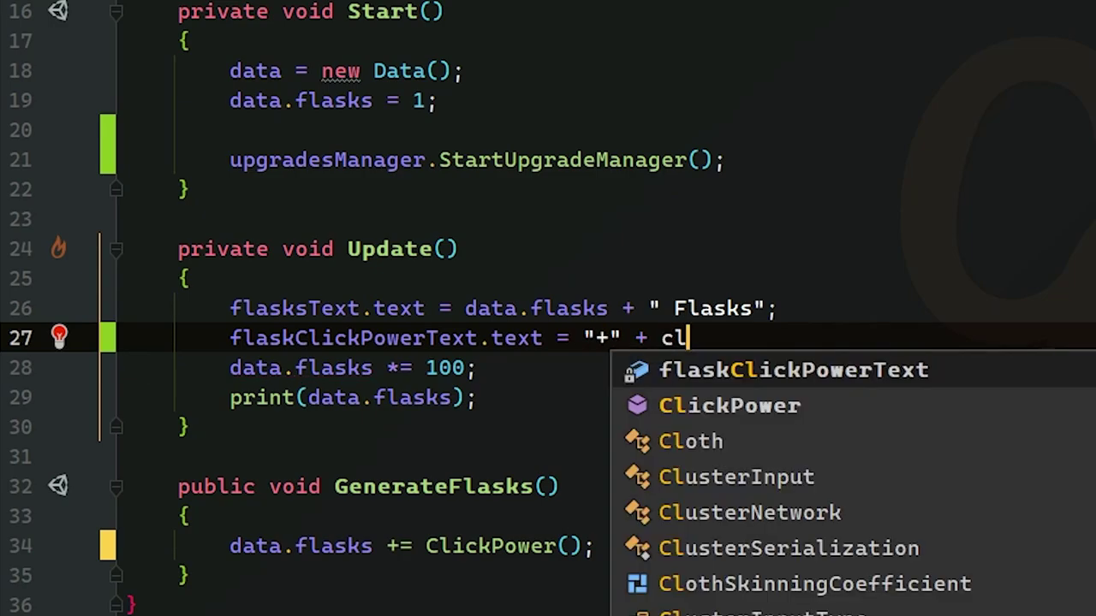
key("Return")
type("+1 \" + clickUpgradeName;")
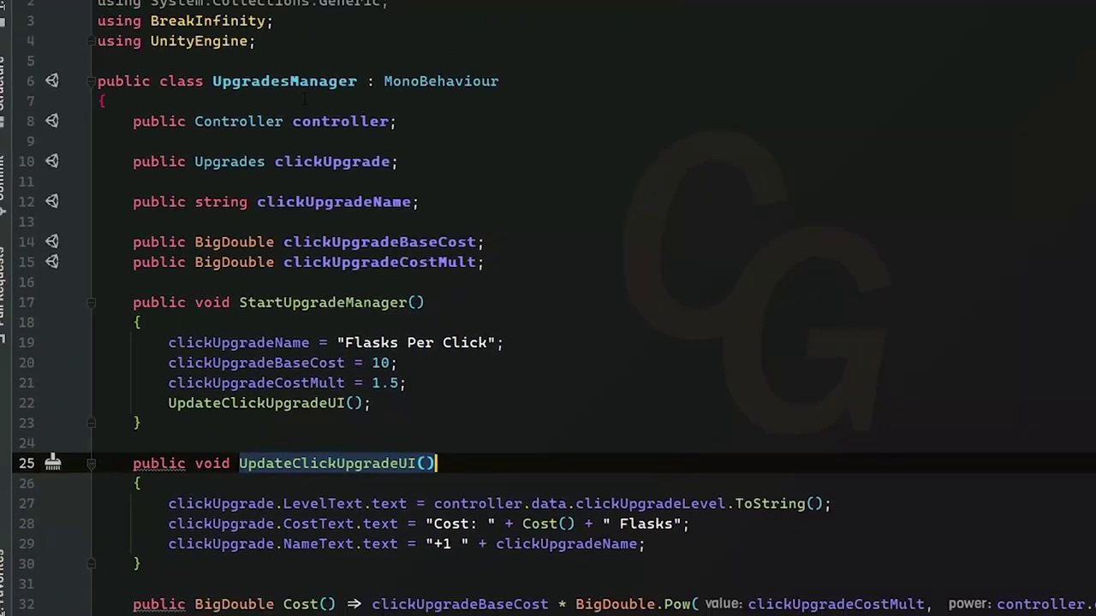
- Review the Controller.cs and Data.cs scripts in Rider
scroll(514, 257, "down", 3)
scroll(513, 257, "down", 1)
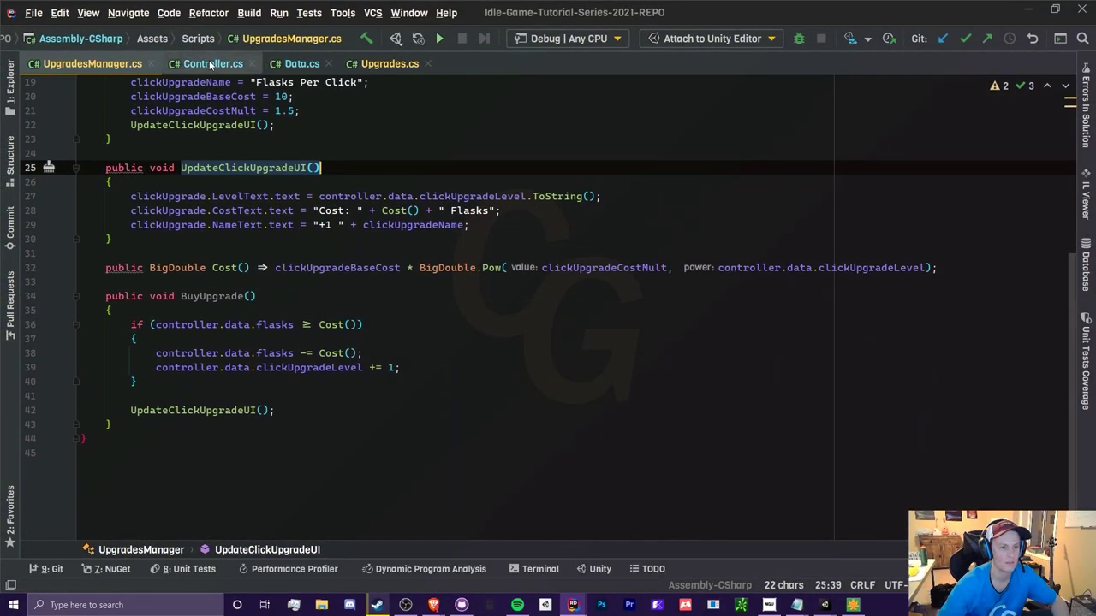
left_click(212, 63)
scroll(221, 127, "down", 2)
scroll(221, 127, "down", 2)
scroll(221, 127, "up", 3)
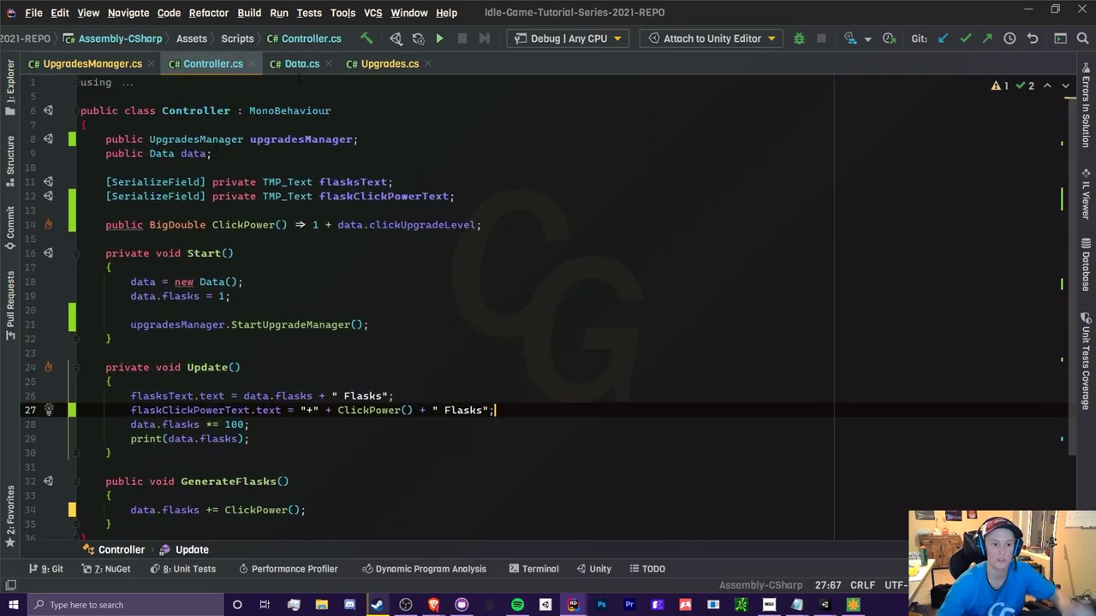
left_click(295, 65)
left_click(351, 111)
- Look over Upgrades.cs and UpgradesManager.cs, then bring the Unity editor forward
left_click(389, 63)
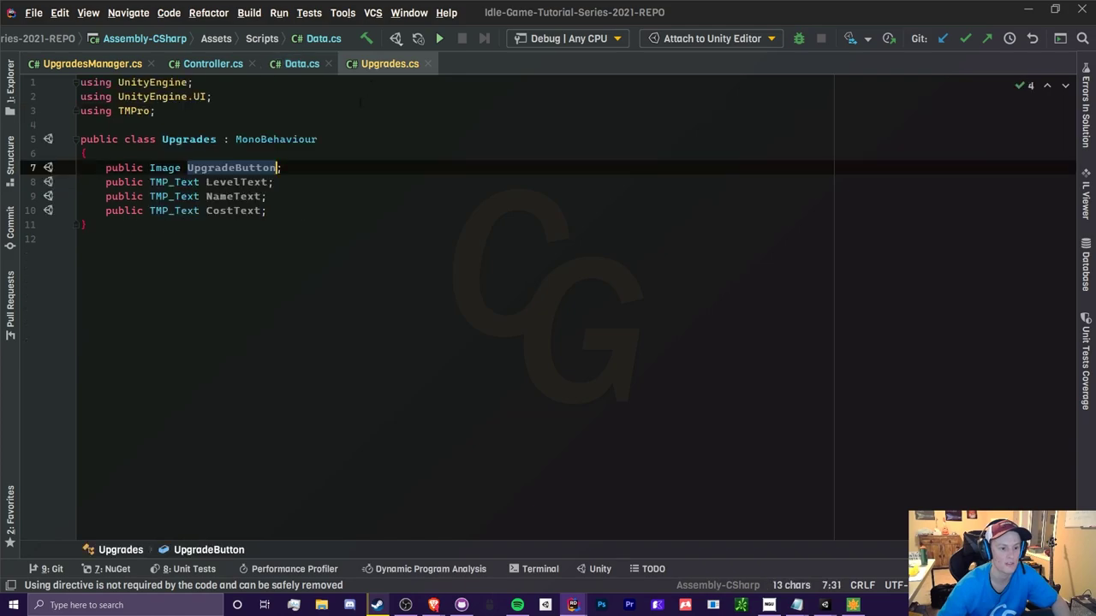
left_click(260, 196)
left_click(81, 239)
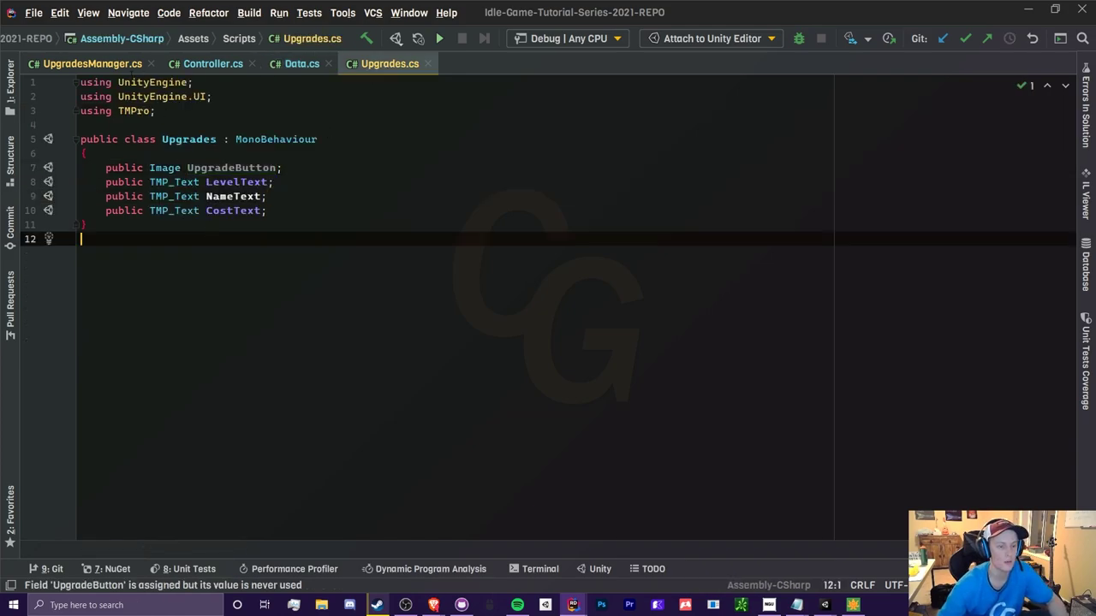
left_click(93, 63)
key("alt+Tab")
left_click(461, 236)
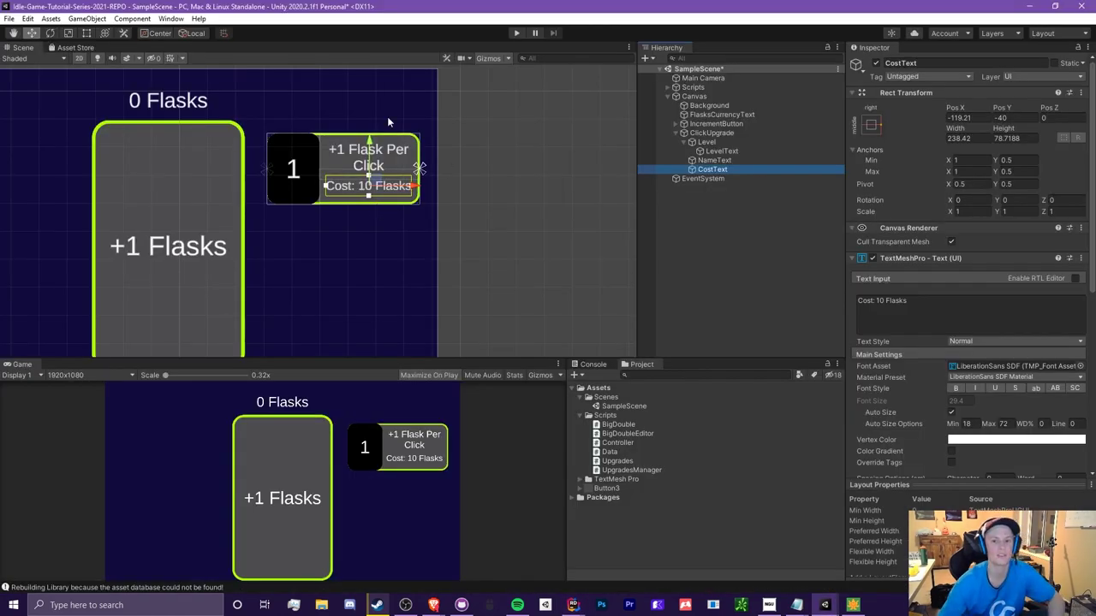
- Create an empty child object under Scripts named UpgradesManager
left_click(675, 87)
left_click(716, 95)
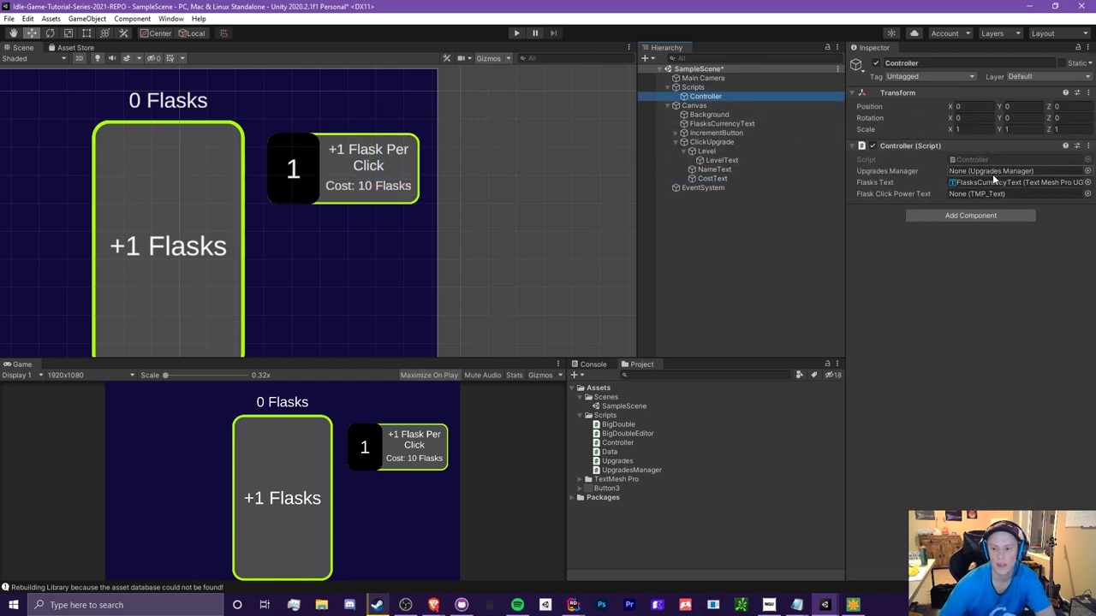
right_click(711, 88)
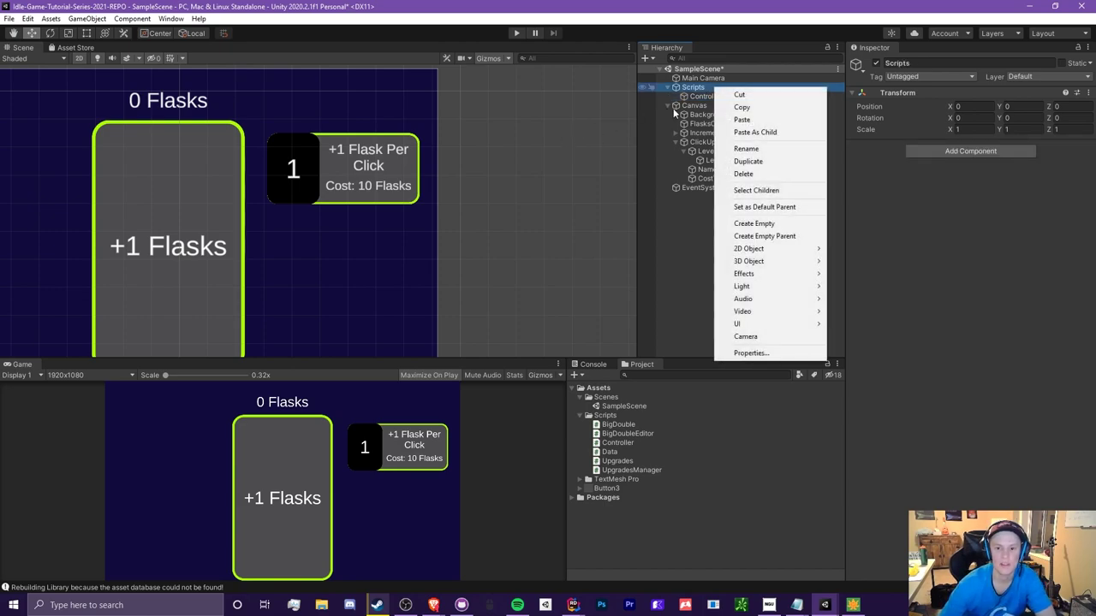
left_click(754, 223)
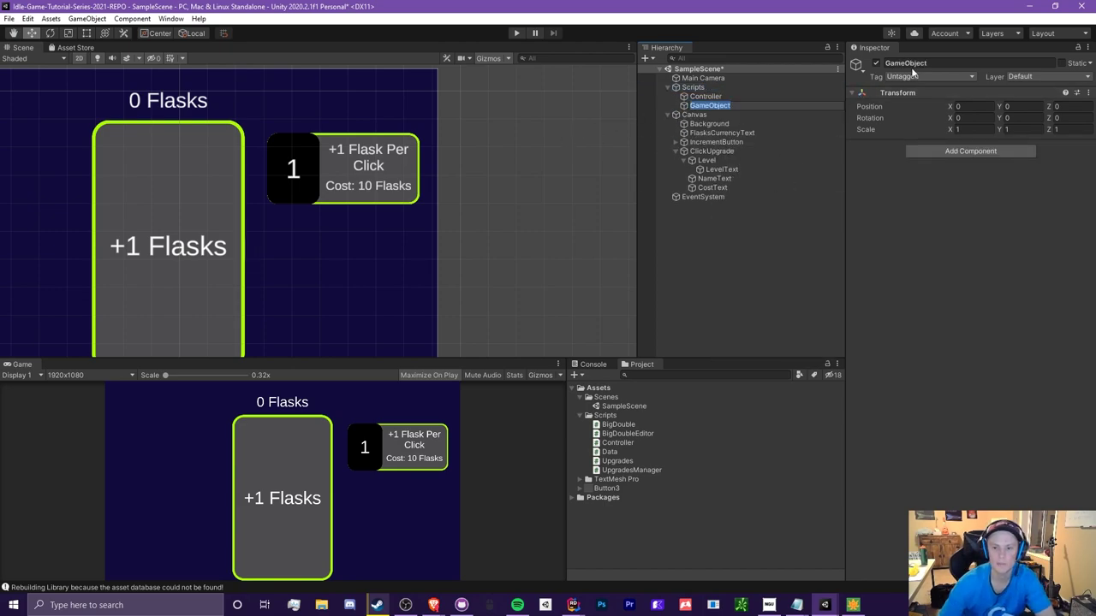
left_click(920, 62)
type("UpgradesManager")
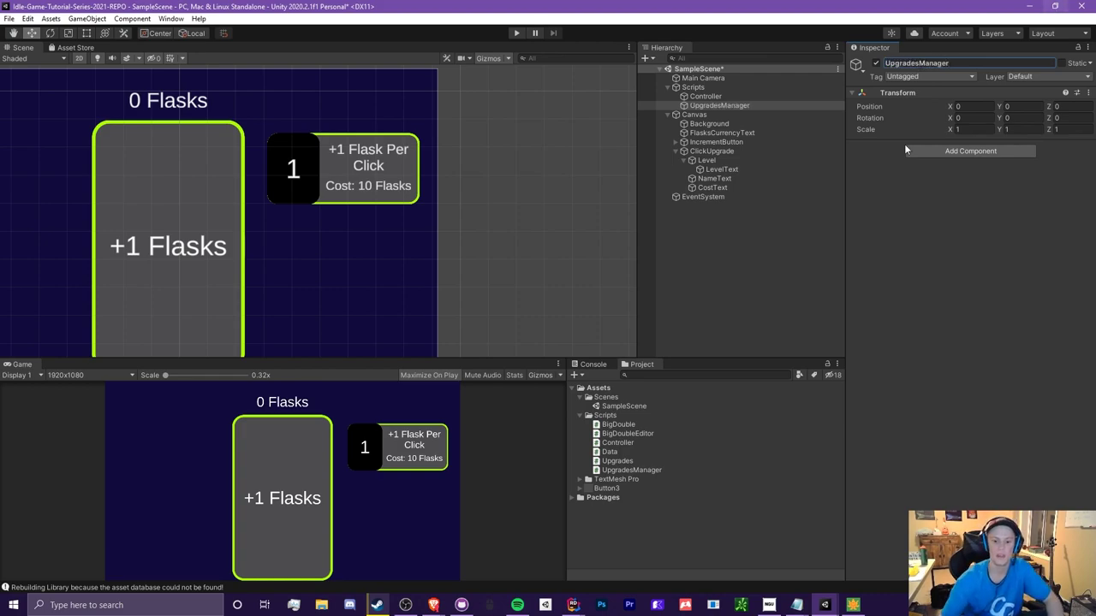
- Attach the UpgradesManager script to it and assign it to Controller's Upgrades Manager field
left_click_drag(610, 474, 999, 208)
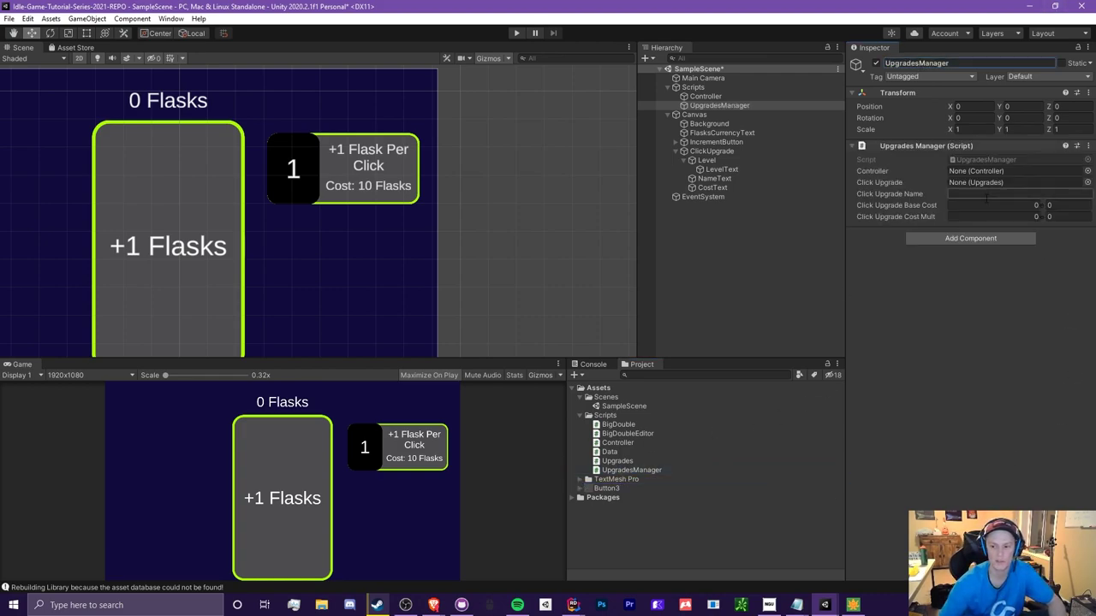
left_click(711, 97)
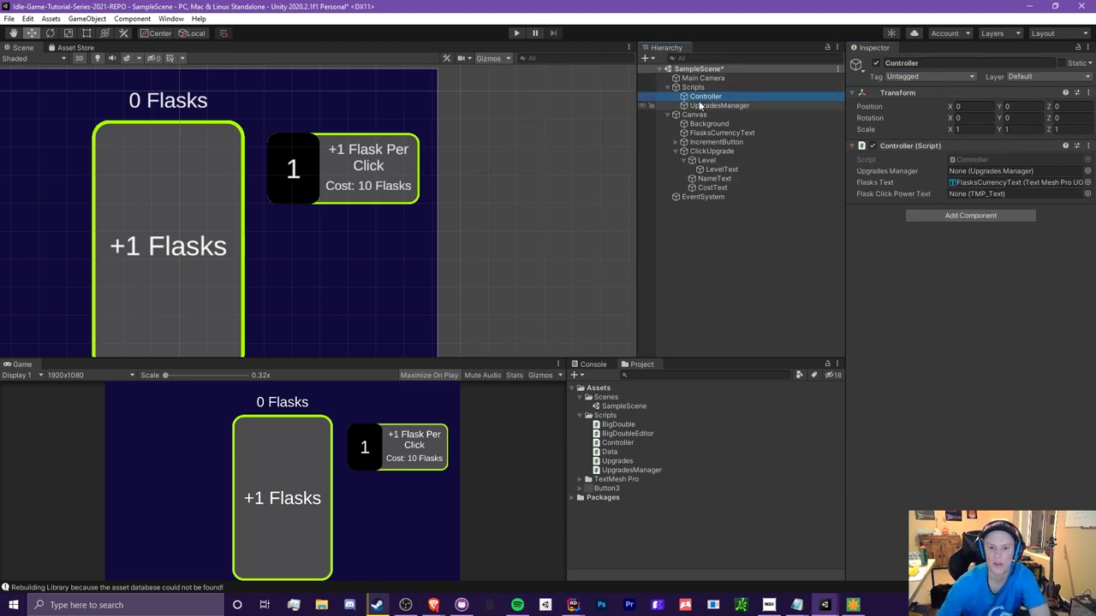
left_click_drag(719, 105, 977, 178)
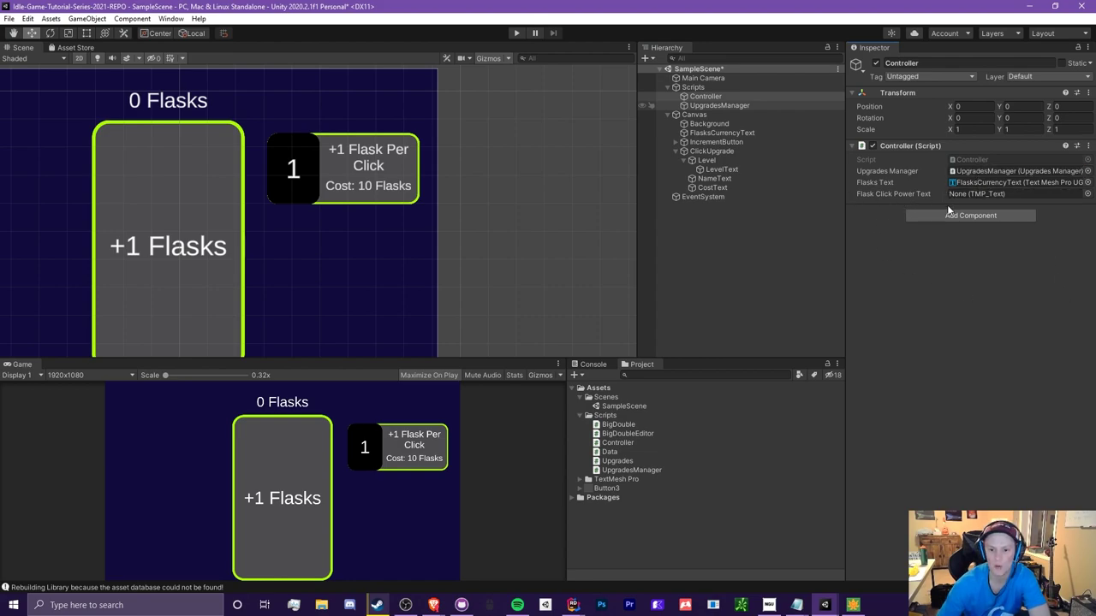
left_click(677, 143)
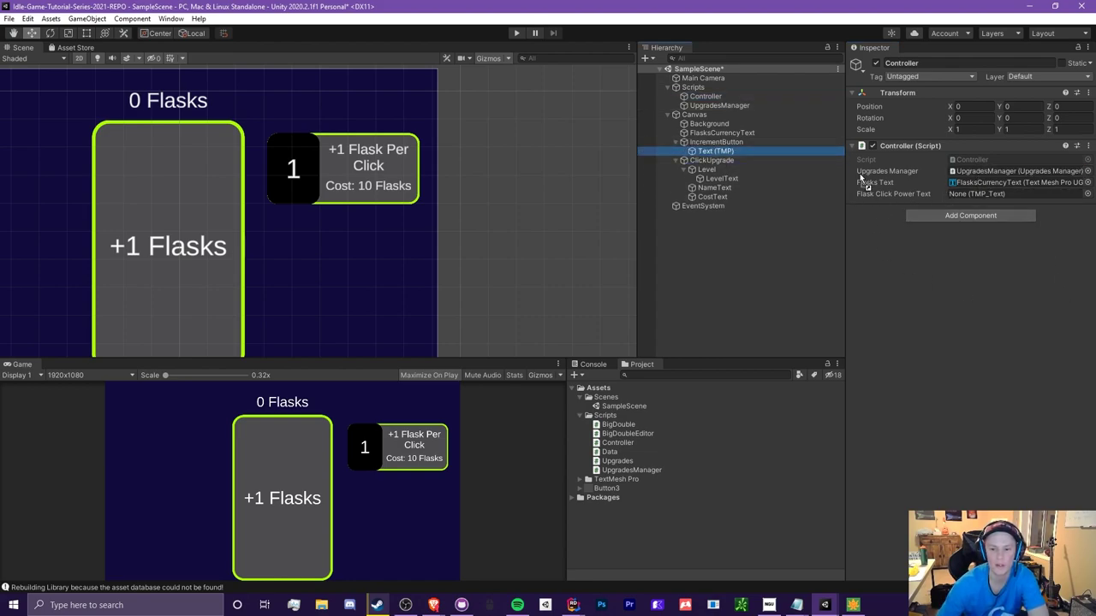
- Assign IncrementButton's text to Flask Click Power Text and rename it ClickPowerText
left_click_drag(709, 153, 985, 194)
left_click(716, 150)
left_click(963, 62)
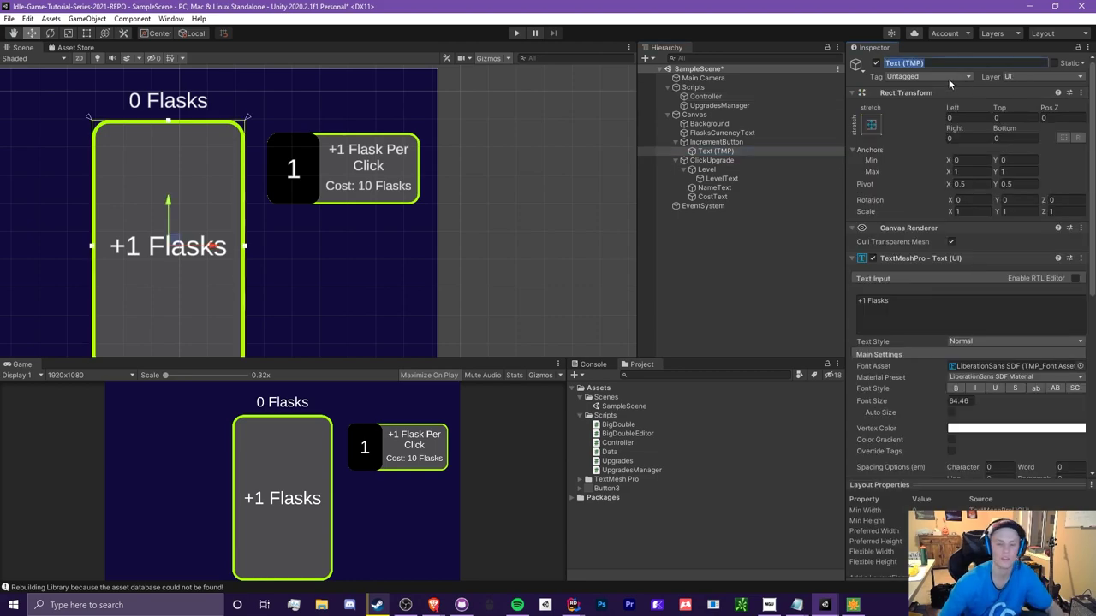
type("ClickPowerText")
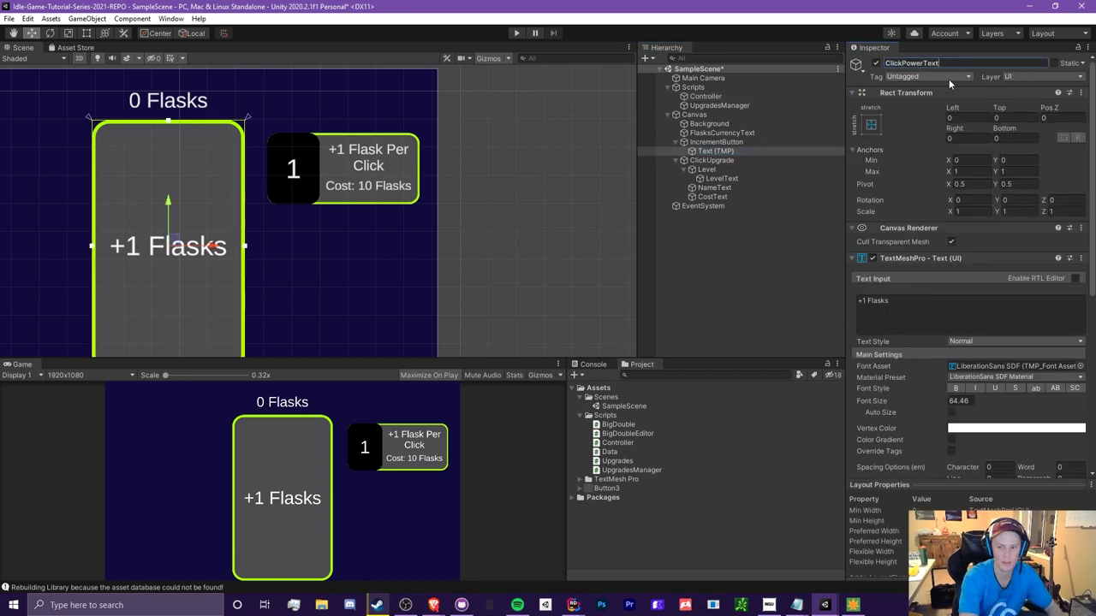
key("Return")
- Assign the Controller object to UpgradesManager's Controller field
left_click(719, 105)
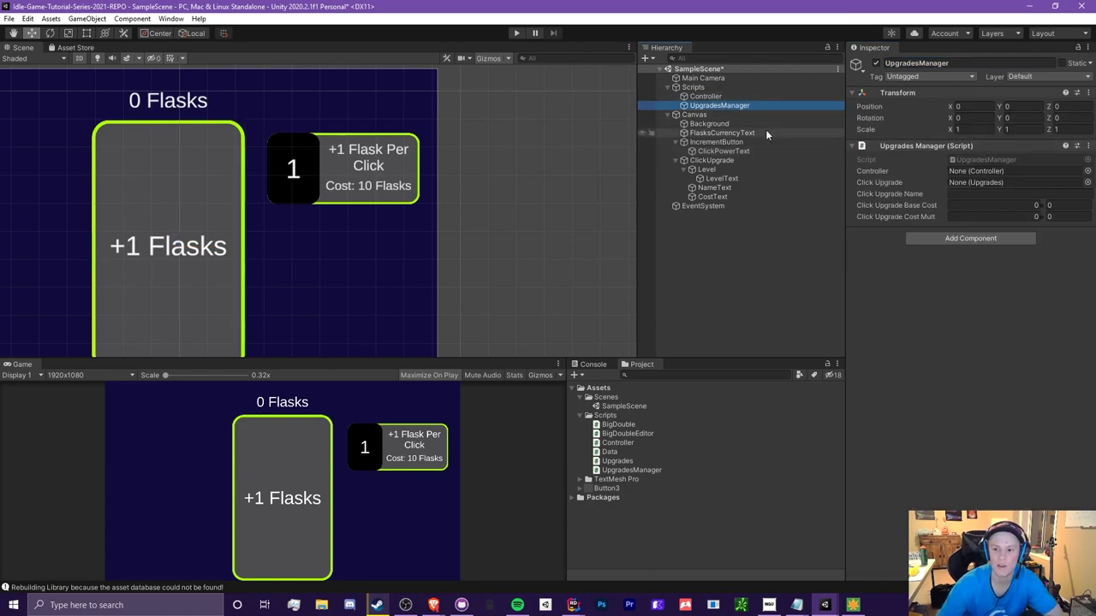
mouse_move(706, 96)
left_mouse_down()
mouse_move(959, 147)
mouse_move(985, 171)
left_mouse_up()
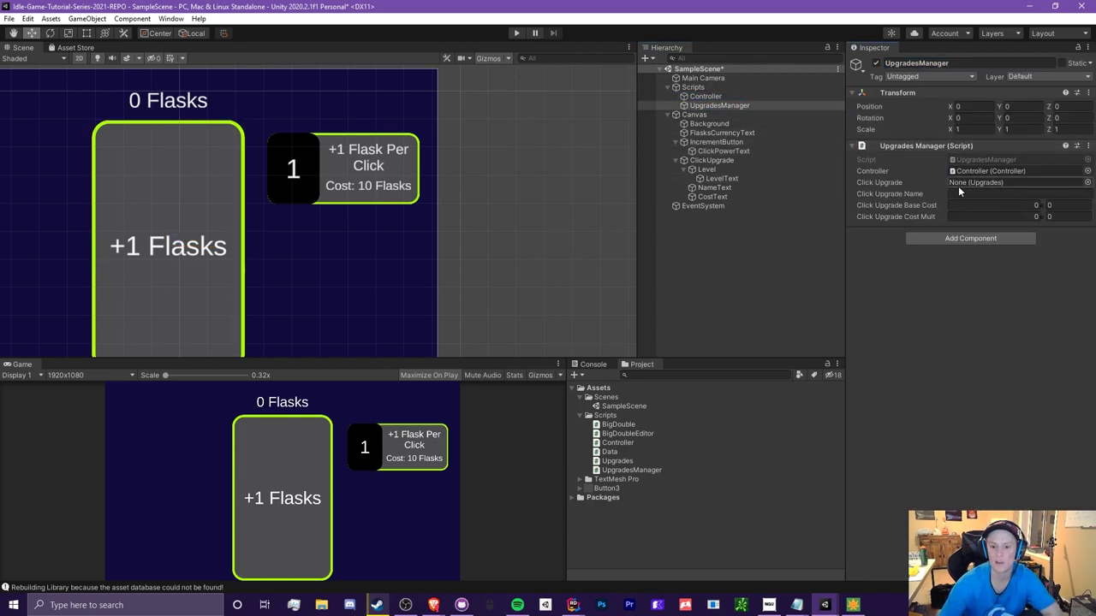
left_click_drag(715, 161, 718, 167)
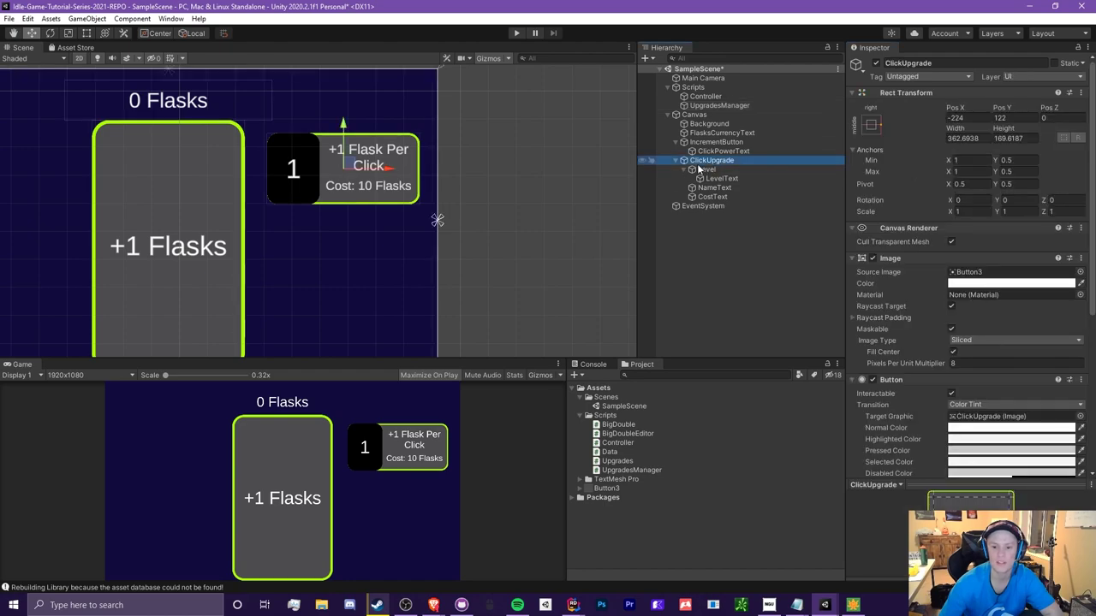
- Wire ClickUpgrade's Upgrades script to ClickUpgrade, LevelText, NameText and CostText
scroll(869, 384, "down", 5)
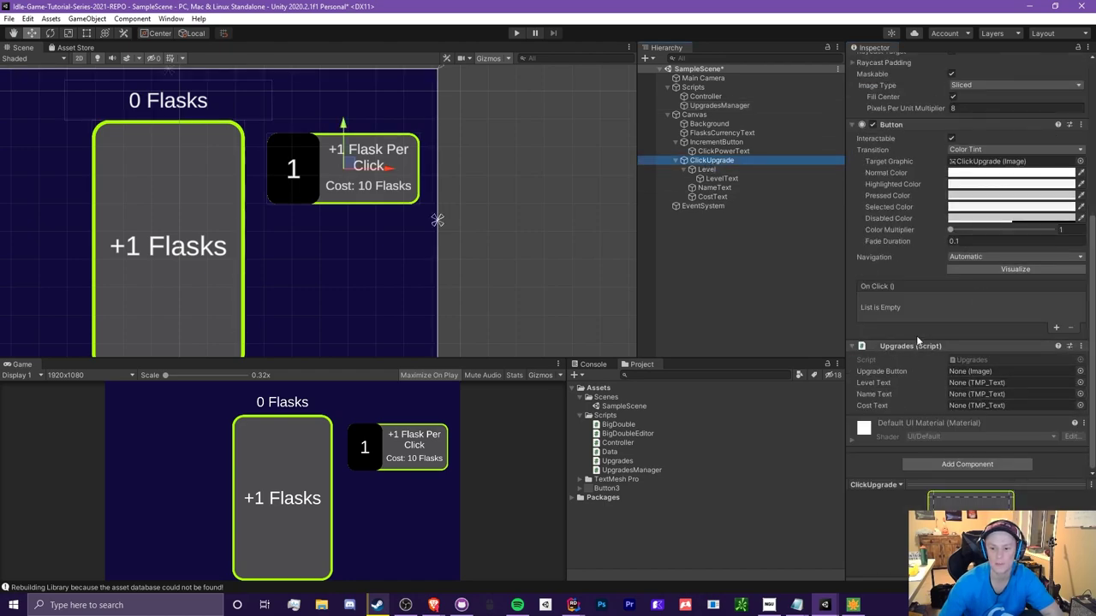
left_click(719, 105)
left_click_drag(708, 161, 976, 182)
left_click(723, 161)
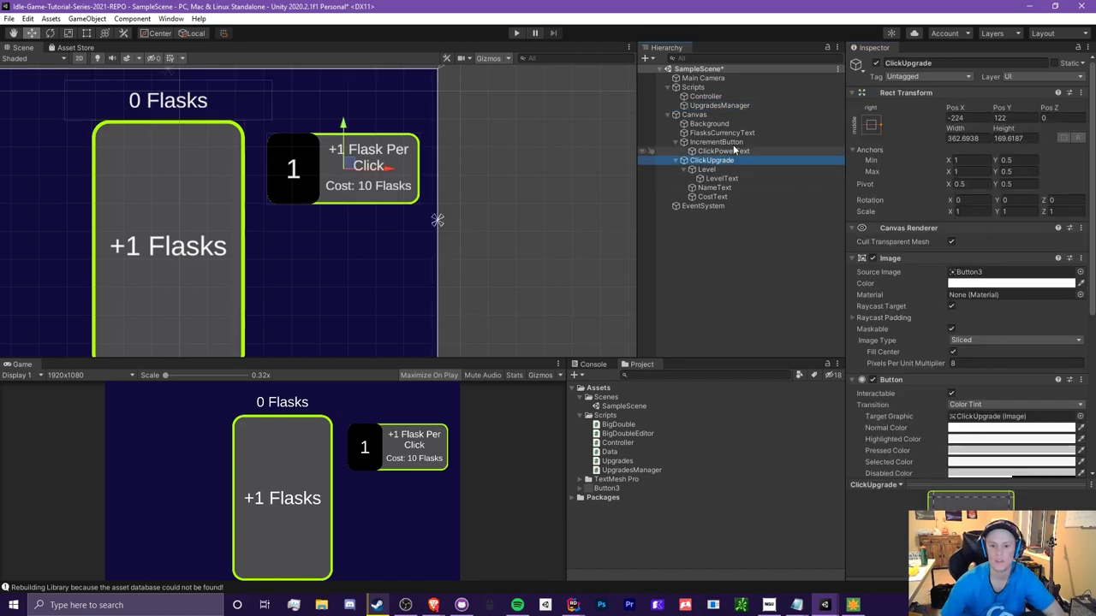
scroll(1089, 417, "down", 5)
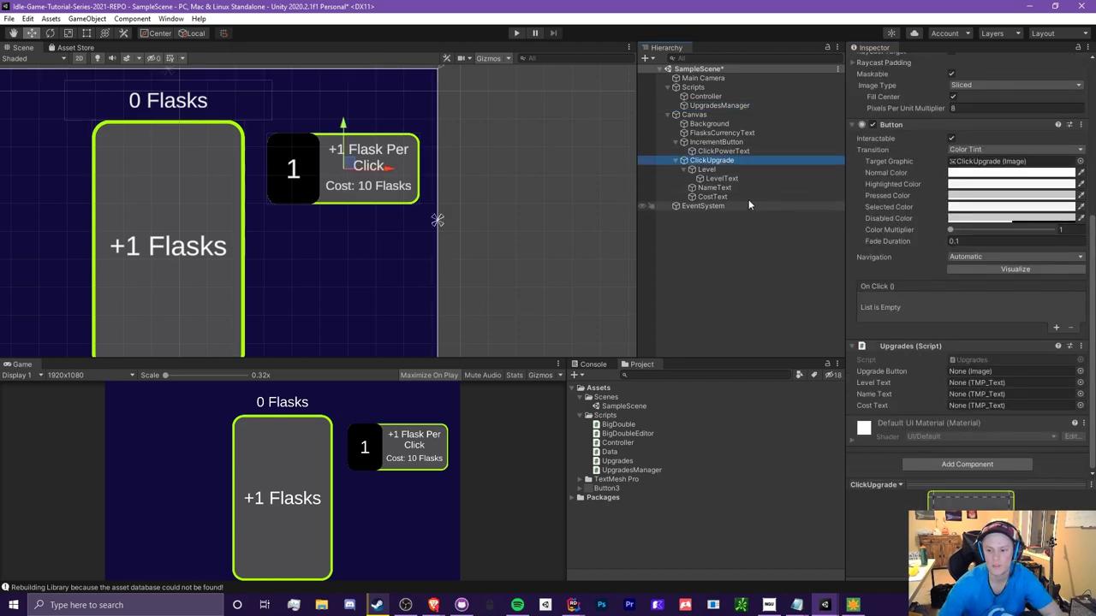
left_click_drag(710, 165, 985, 370)
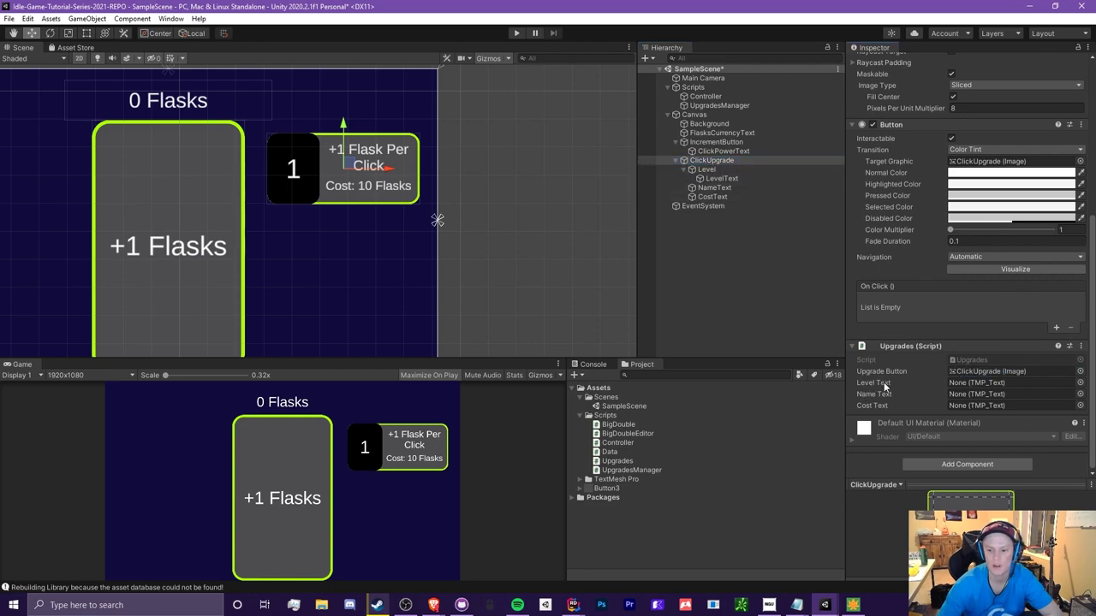
left_click_drag(722, 178, 985, 383)
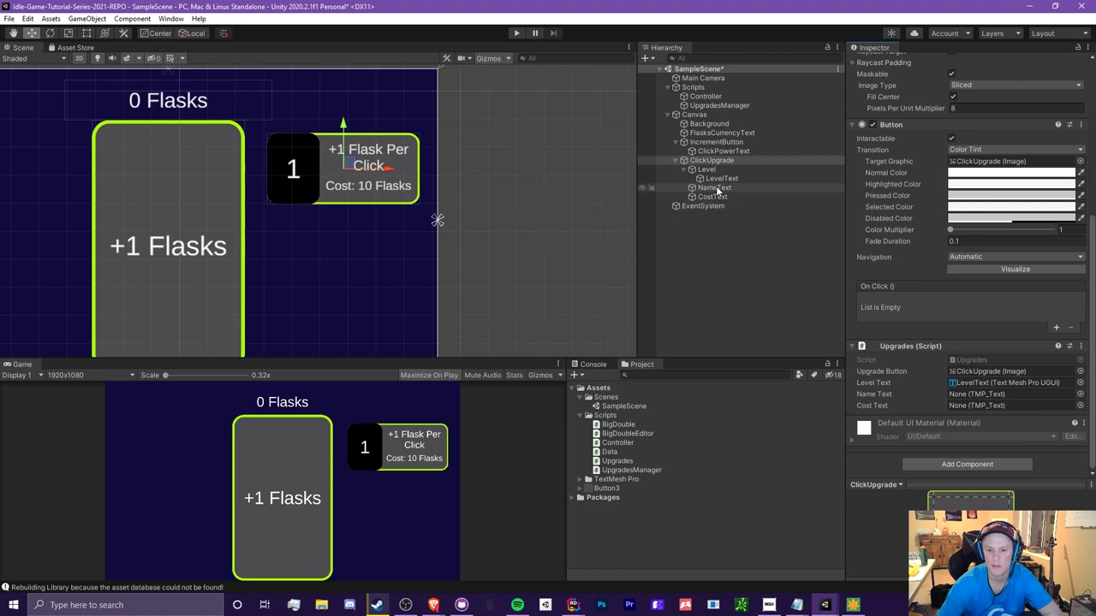
left_click_drag(714, 187, 984, 393)
left_click_drag(712, 197, 984, 405)
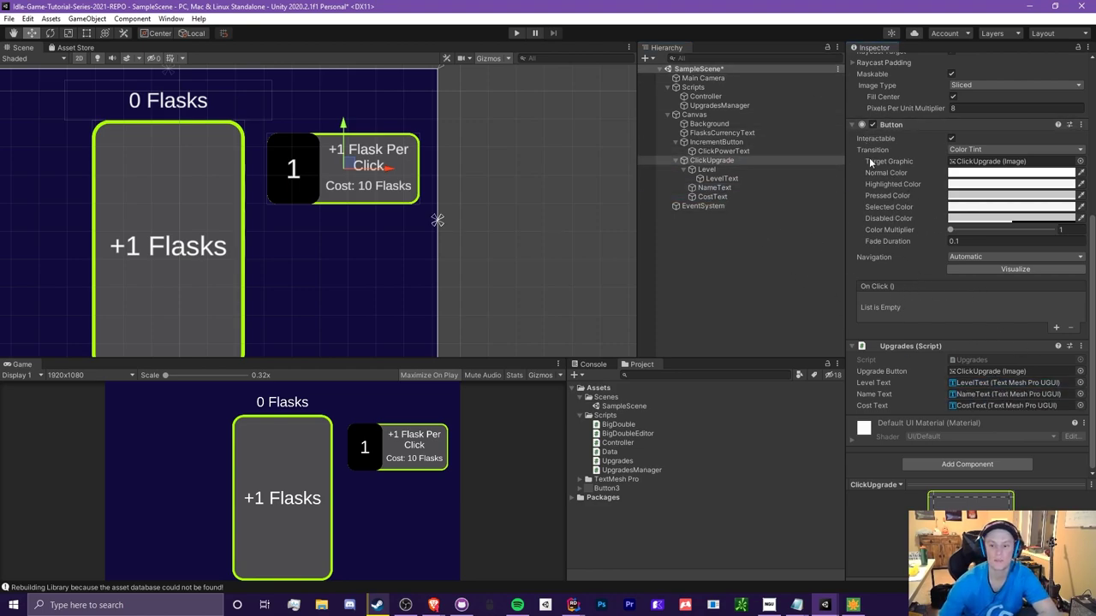
- Add an On Click entry on ClickUpgrade calling UpgradesManager.BuyUpgrade()
left_click(1054, 327)
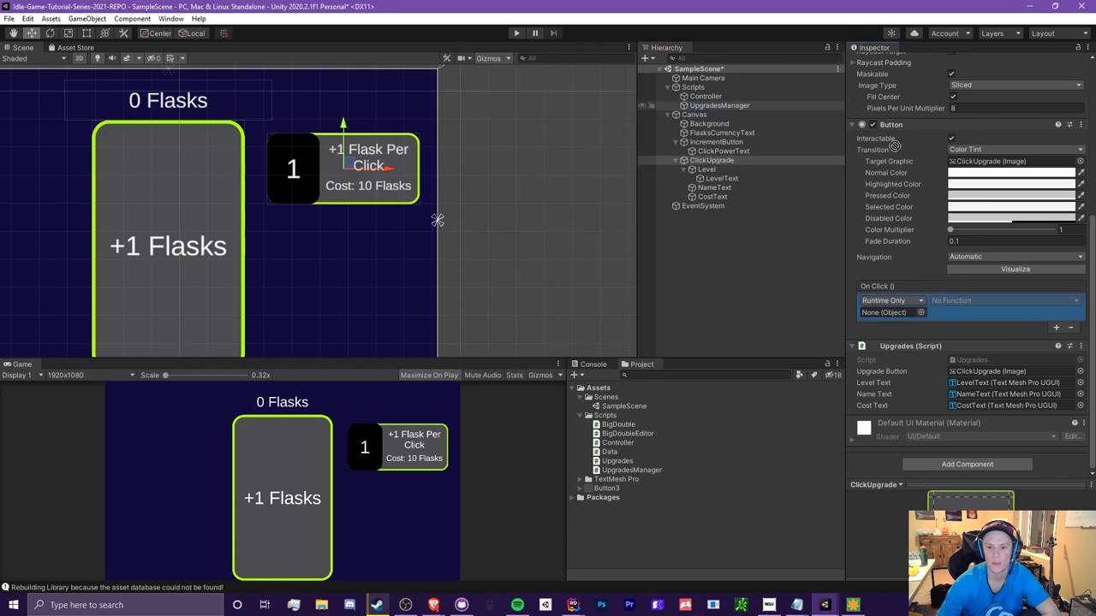
left_click_drag(894, 145, 894, 312)
left_click(946, 306)
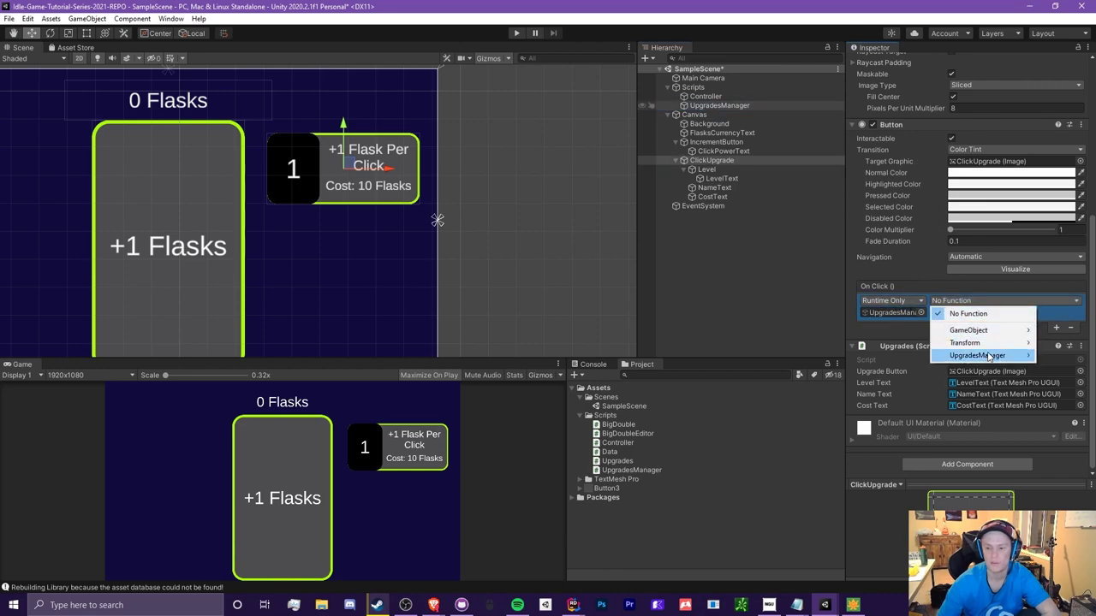
mouse_move(984, 355)
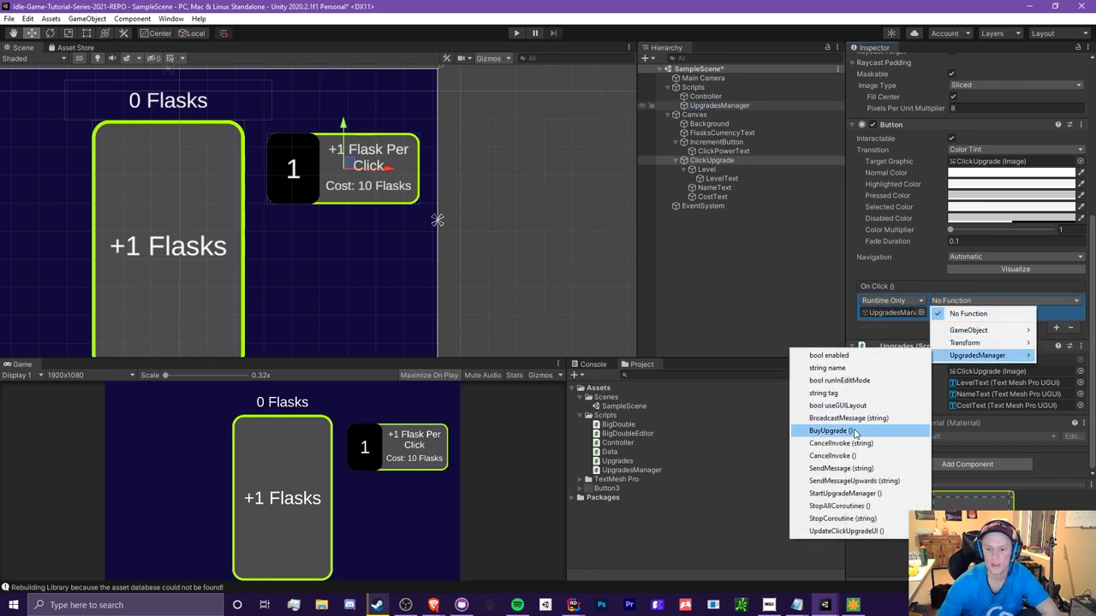
left_click(854, 430)
left_click(719, 95)
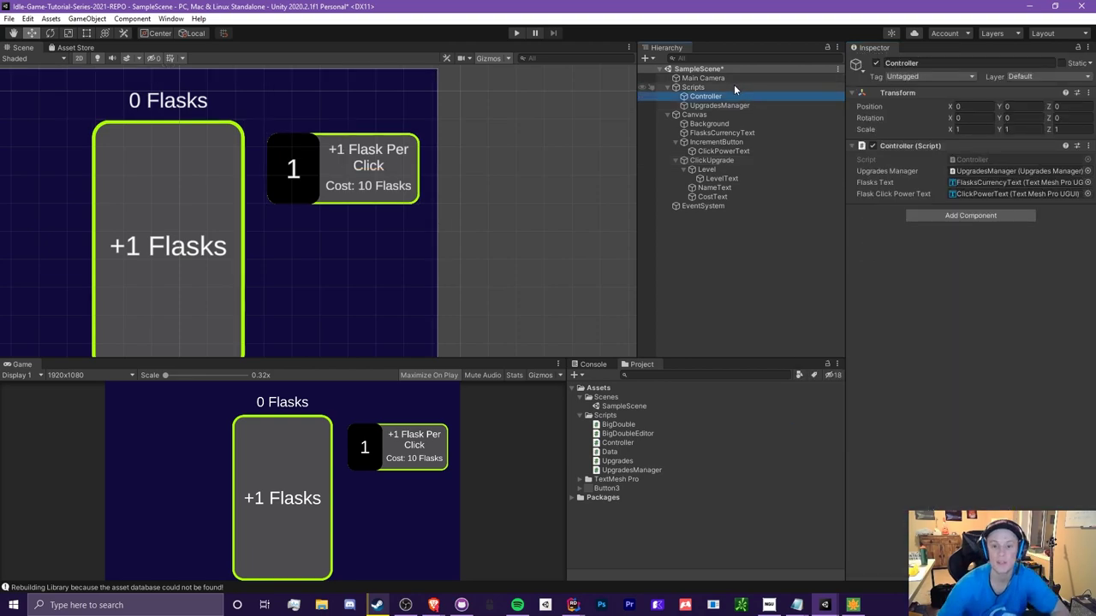
left_click(734, 86)
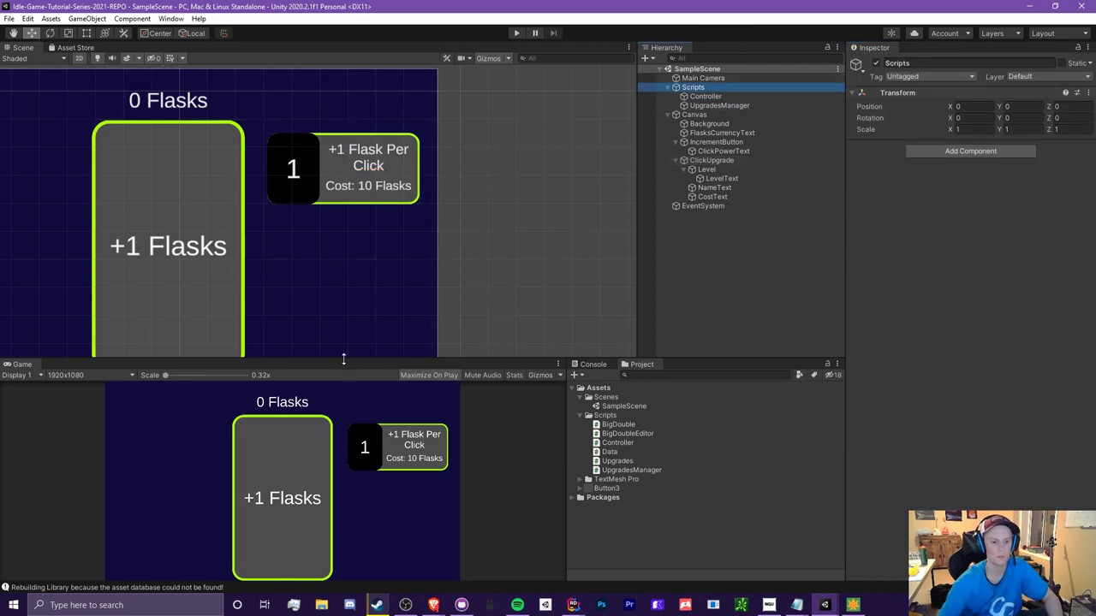
- Enlarge and recentre the Scene view, then run the game to test the flask counter
left_click_drag(343, 358, 343, 428)
scroll(342, 273, "down", 5)
middle_click_drag(253, 253, 426, 253)
scroll(446, 308, "up", 3)
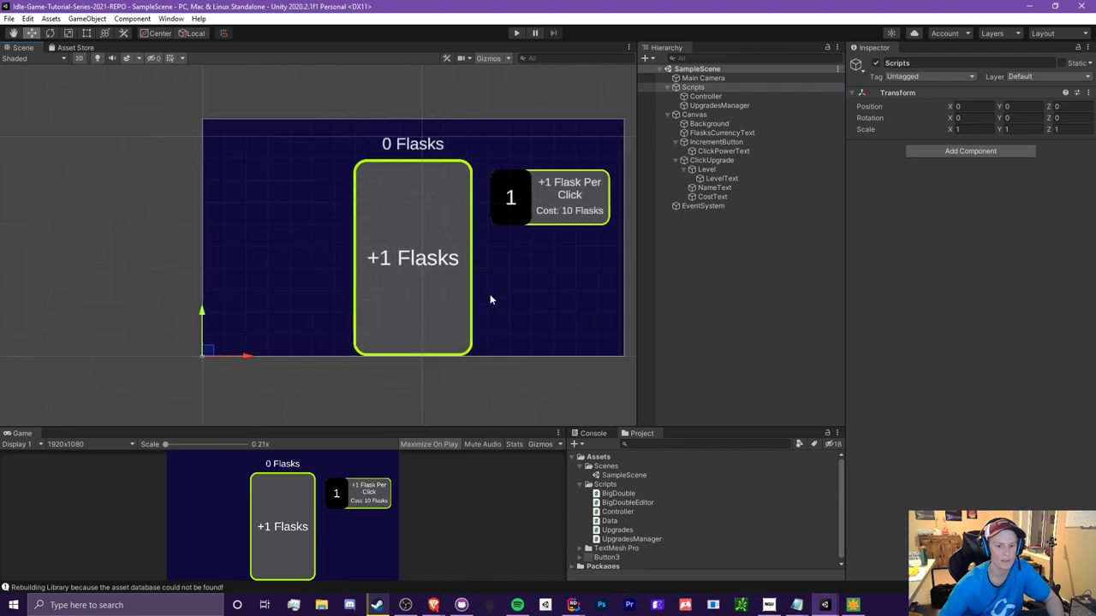
scroll(490, 299, "up", 1)
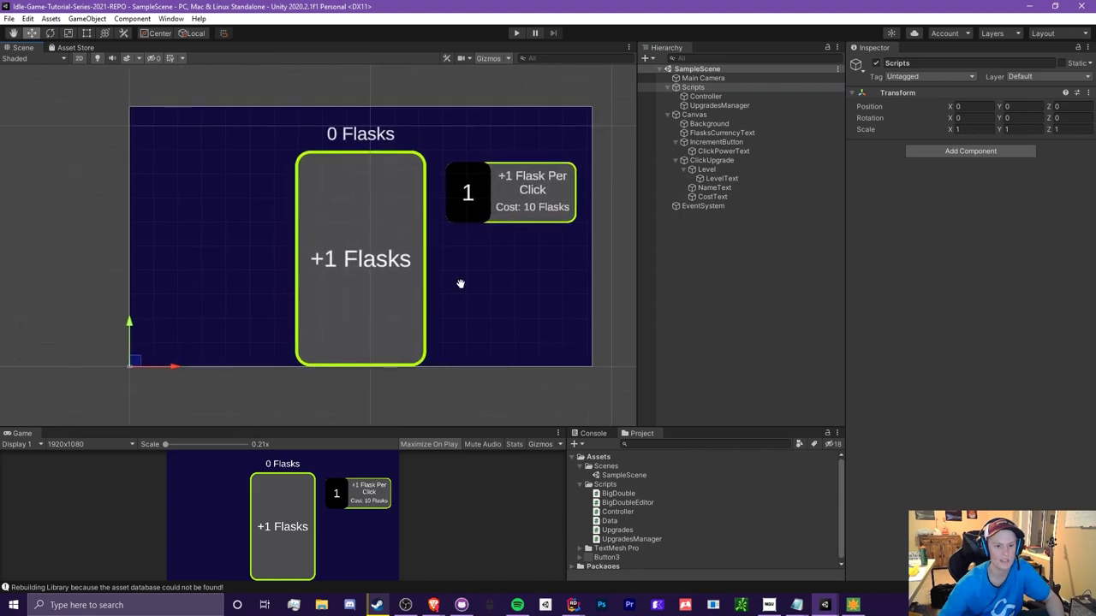
left_click(719, 142)
left_click(96, 34)
key("ctrl+p")
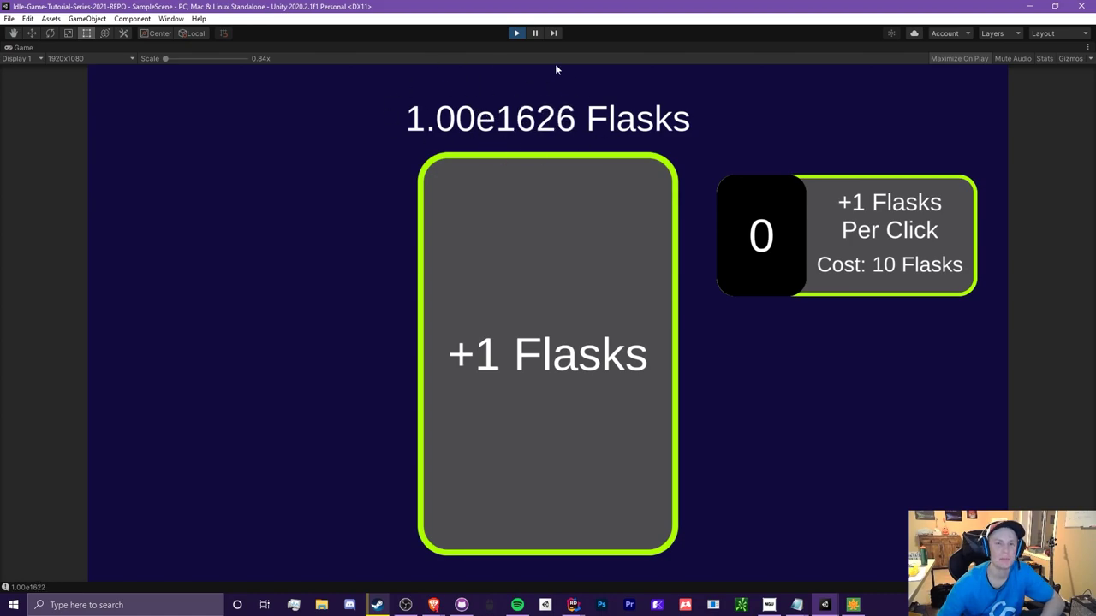
key("alt+Tab")
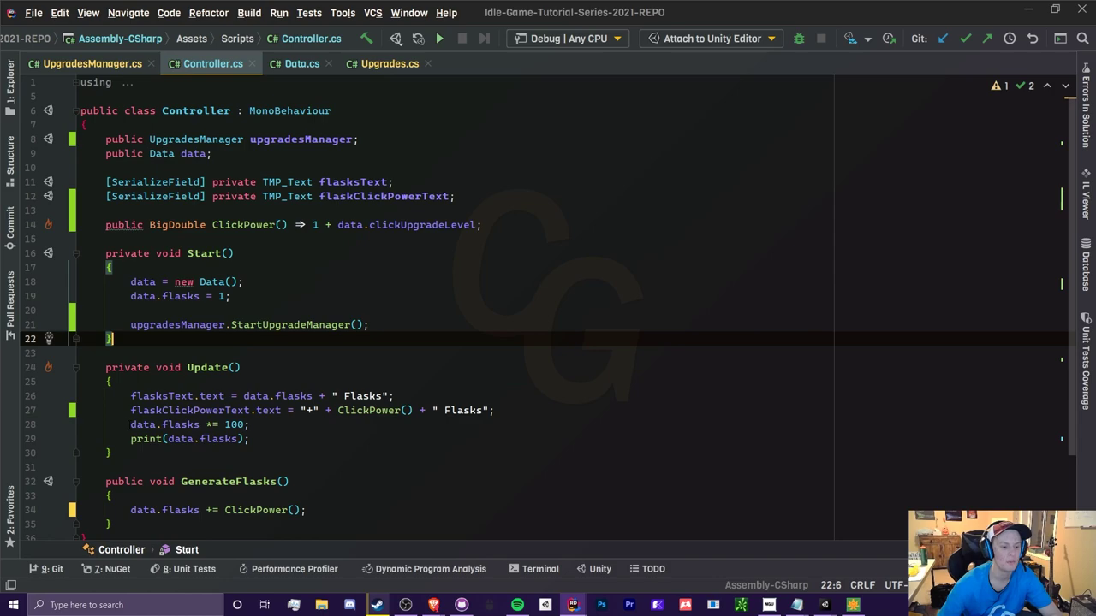
- Delete the debug lines that multiply and print flasks in Controller's Update()
left_click_drag(130, 423, 249, 438)
key("BackSpace")
key("BackSpace")
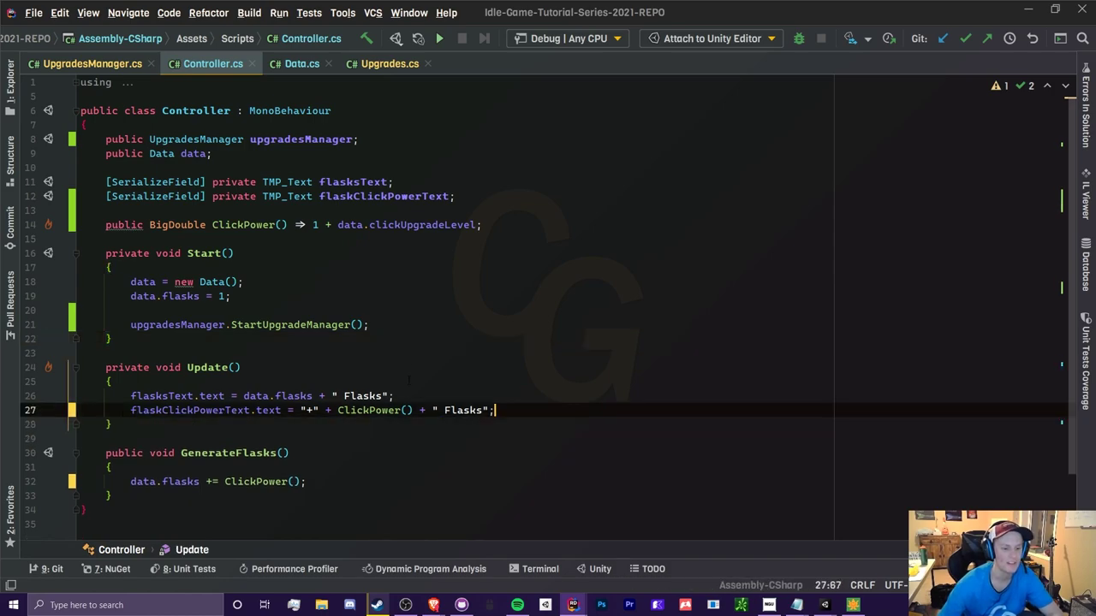
key("alt+Tab")
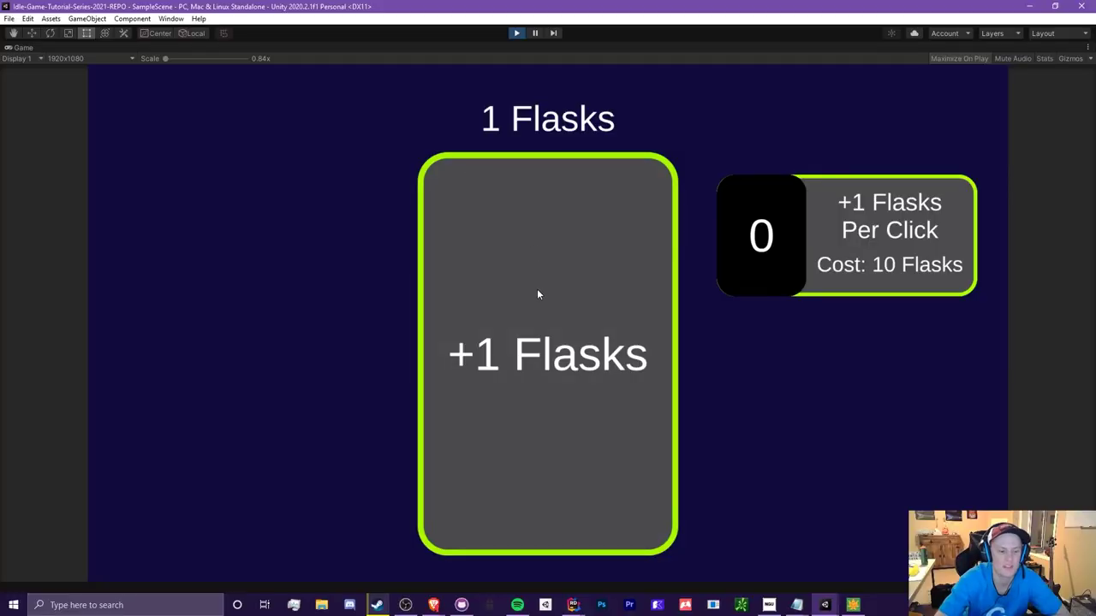
- Remove the 'data.flasks = 1;' line from Controller's Start()
key("alt+Tab")
key("ctrl+Tab")
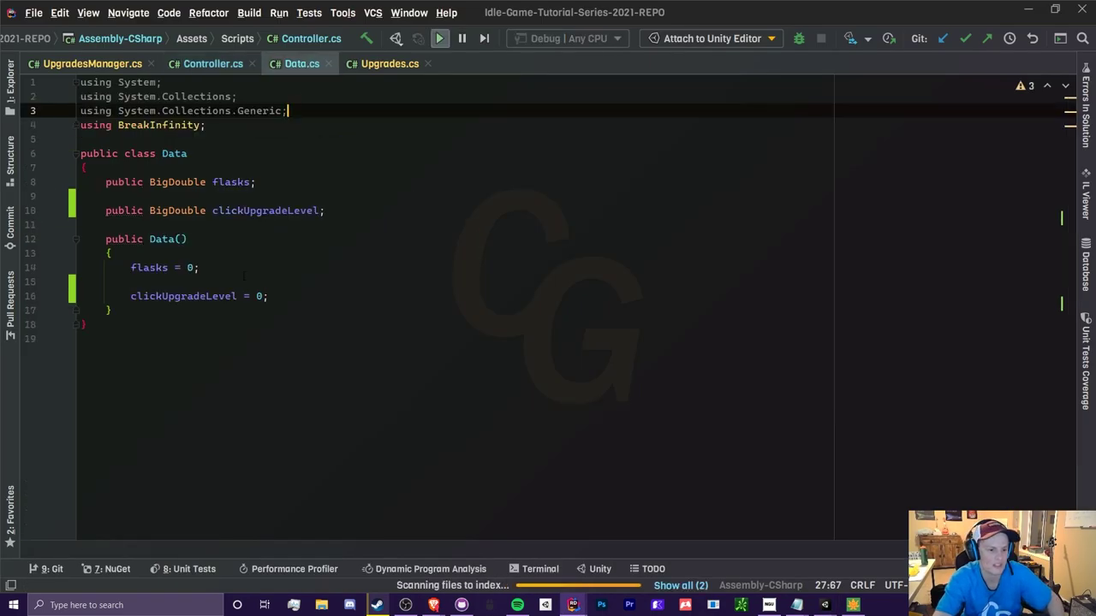
left_click(91, 65)
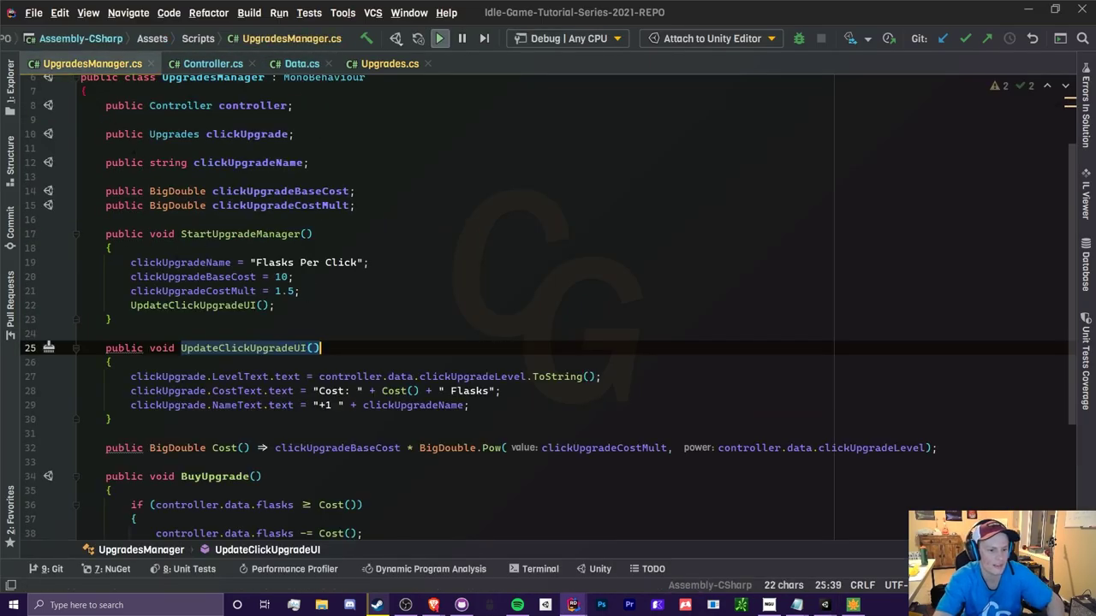
left_click(208, 64)
left_click_drag(130, 310, 244, 282)
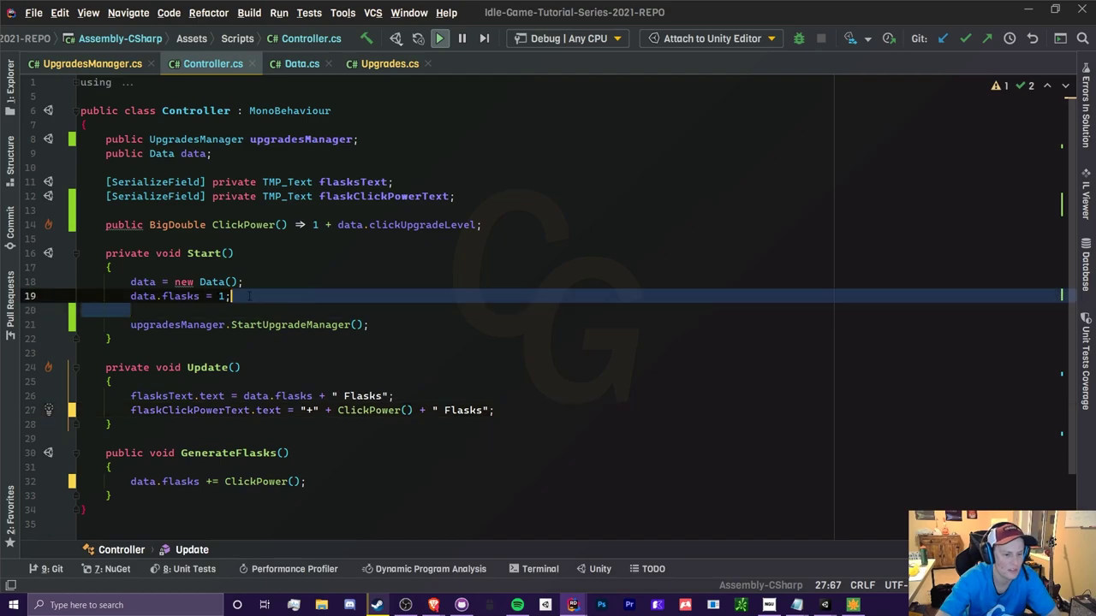
key("BackSpace")
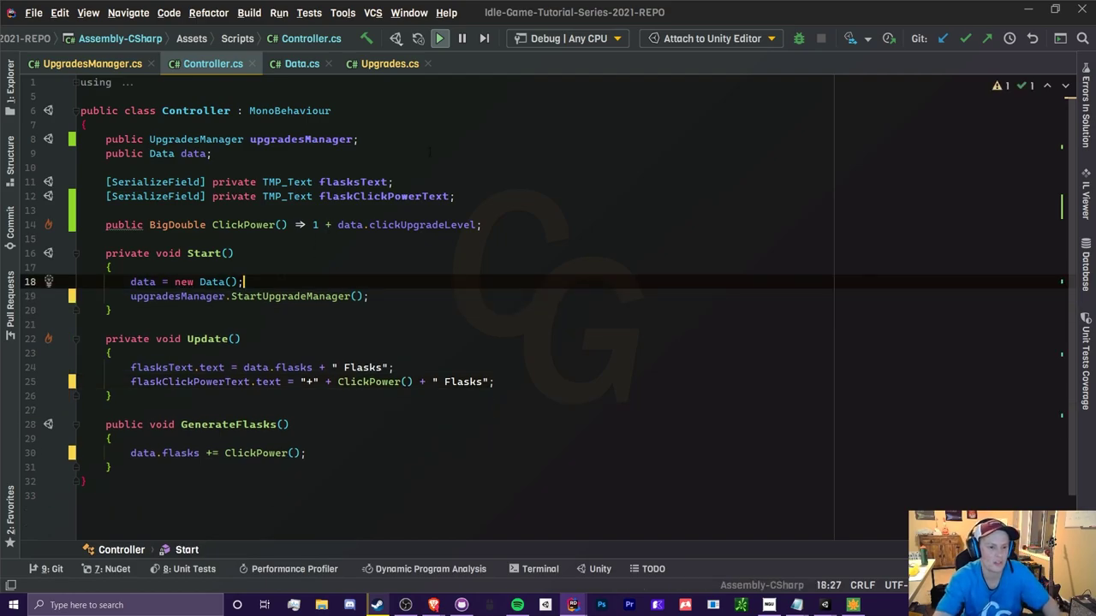
key("alt+Tab")
key("alt+Tab")
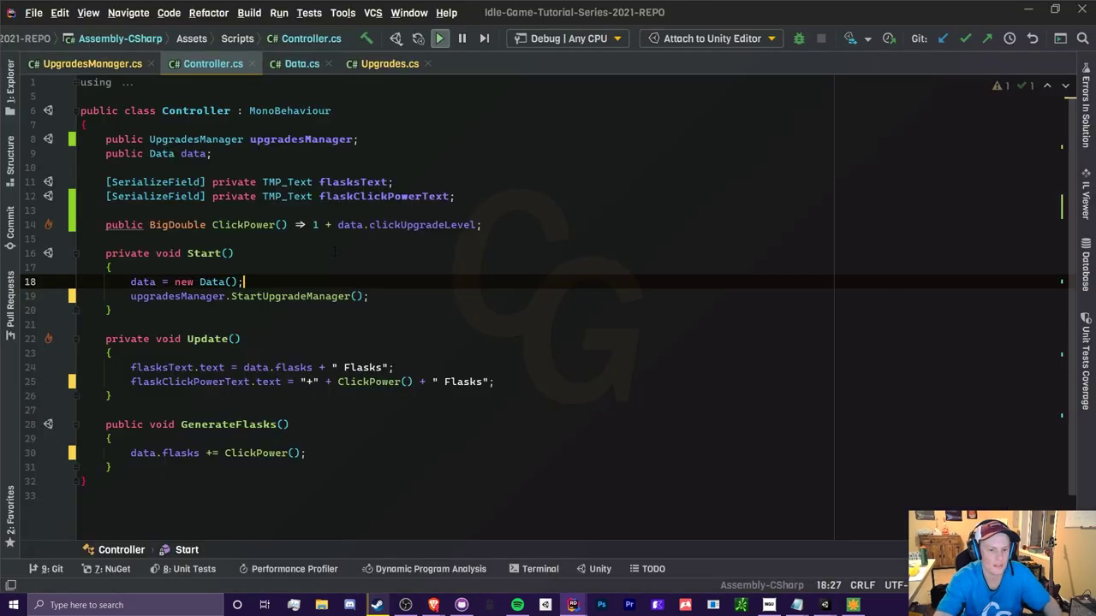
- Undo and redo that deletion cleanly, then return to the running Unity game
key("ctrl+z")
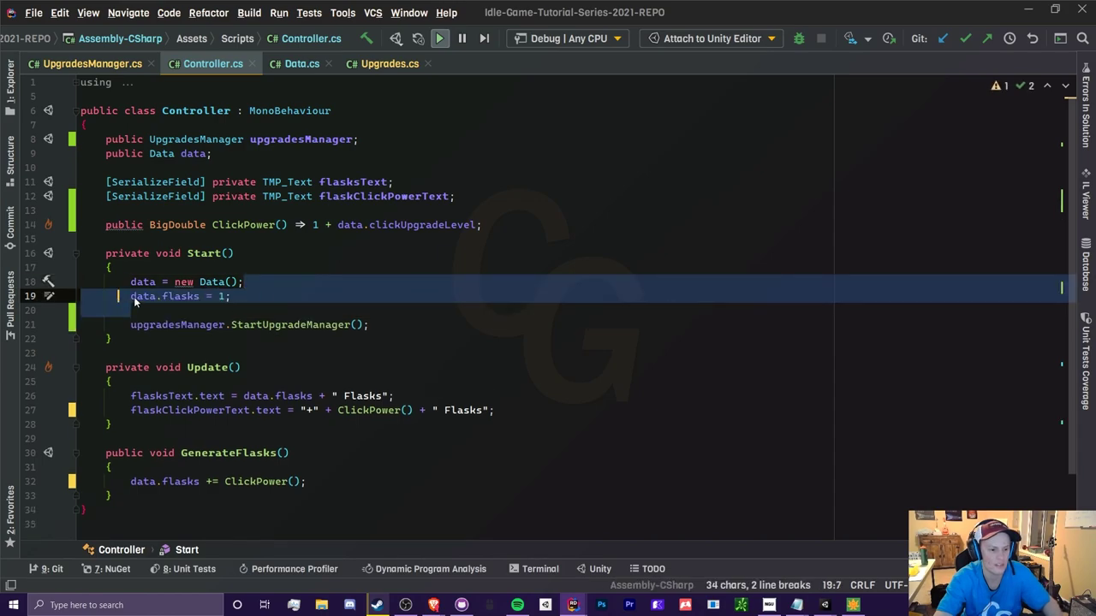
left_click(102, 310)
left_click_drag(103, 310, 244, 282)
key("BackSpace")
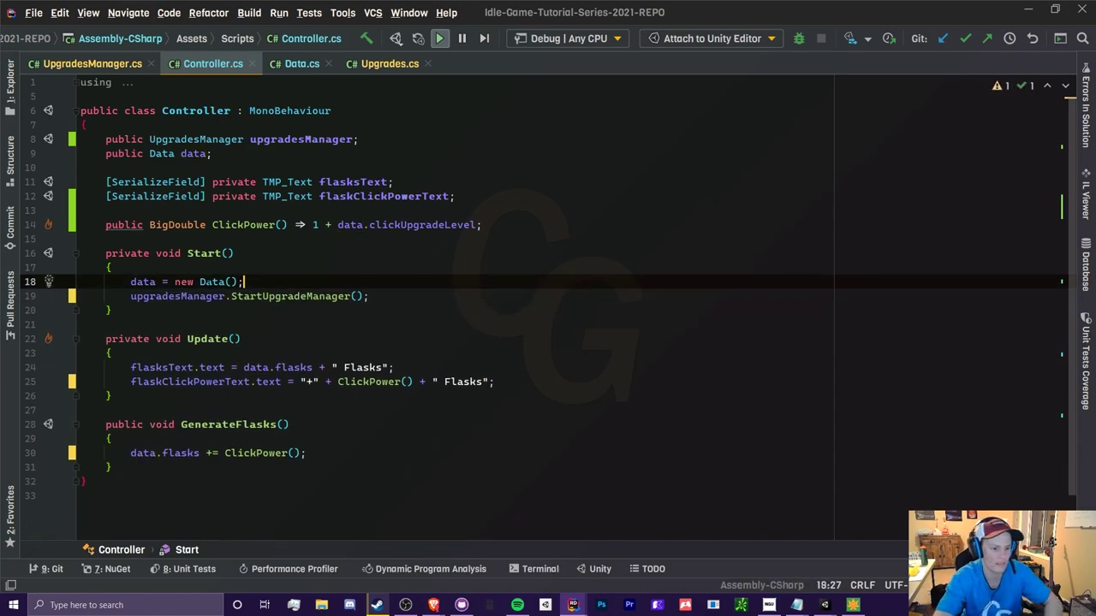
key("Return")
left_click(81, 239)
key("alt+Tab")
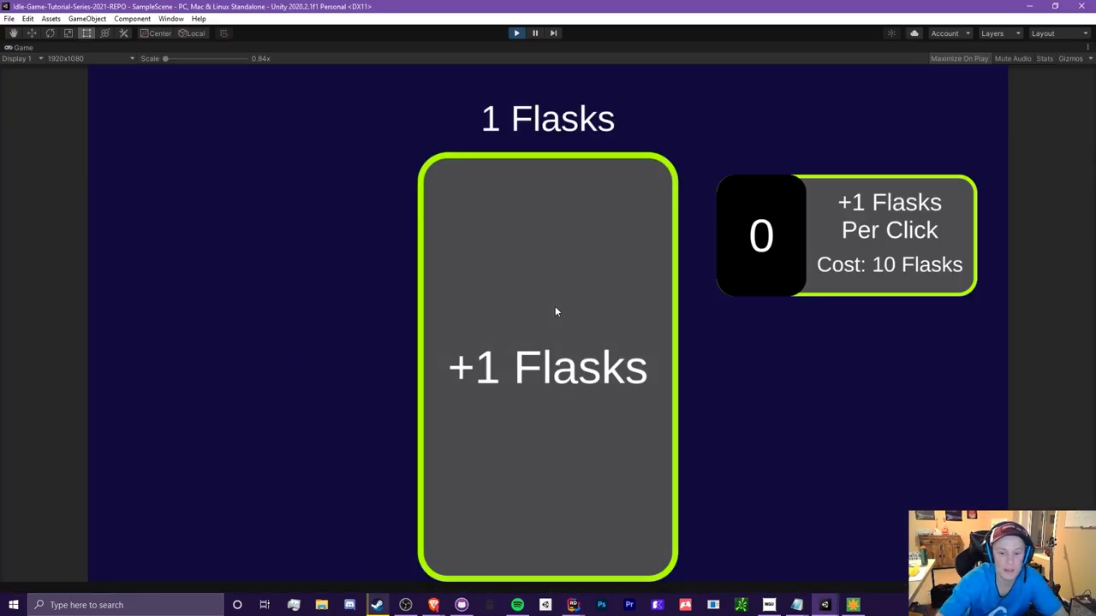
- Collect 10 flasks and buy the first click upgrade
double_click(531, 360)
double_click(531, 358)
triple_click(531, 357)
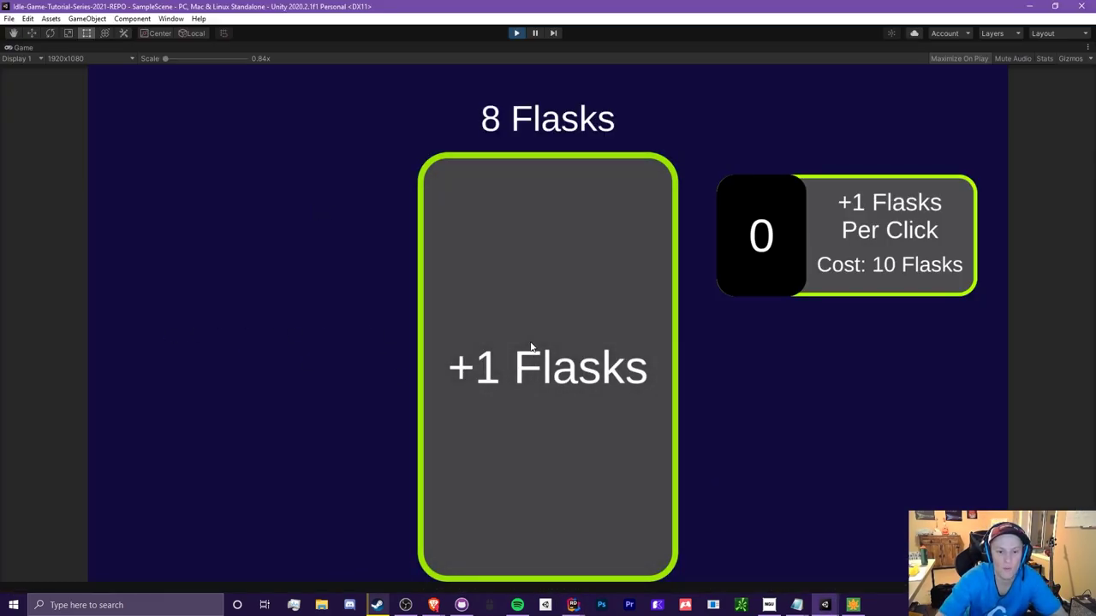
triple_click(535, 347)
triple_click(548, 336)
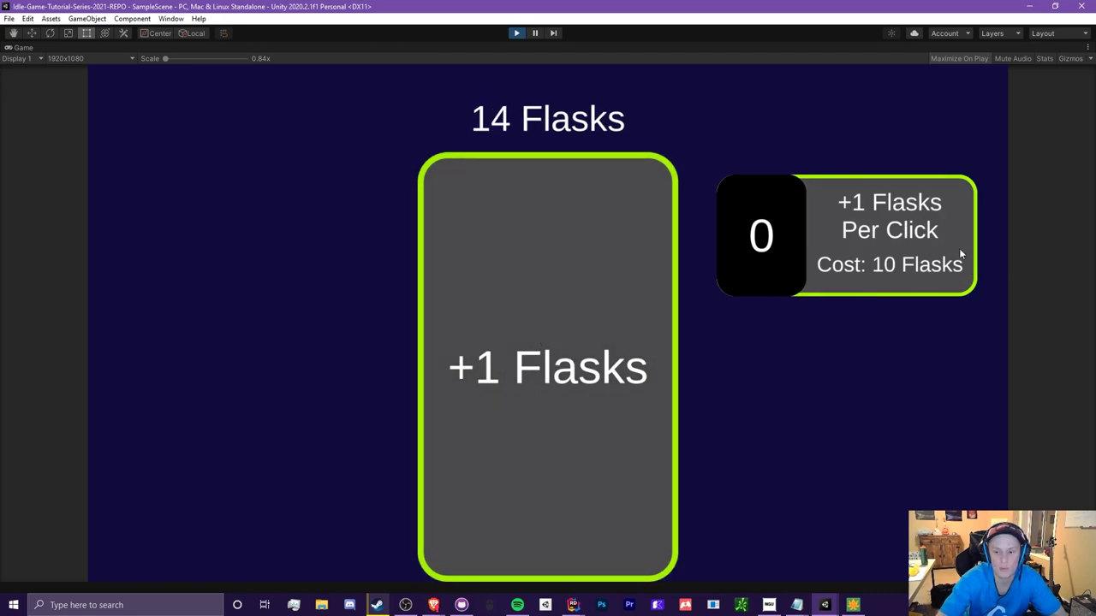
left_click(840, 246)
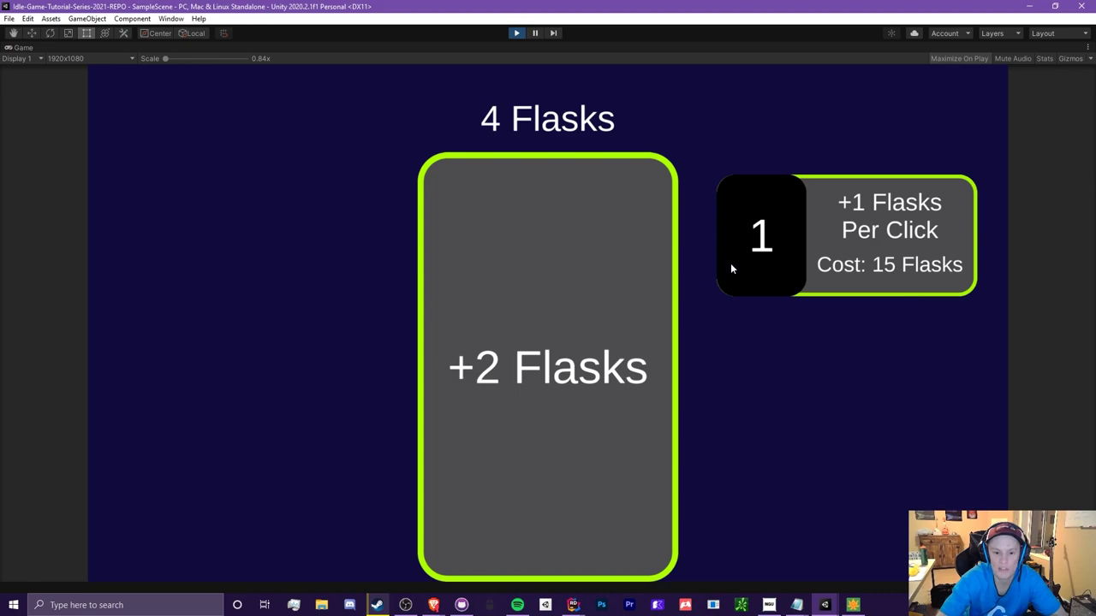
- Collect flasks at two per click and buy the second click upgrade
triple_click(516, 315)
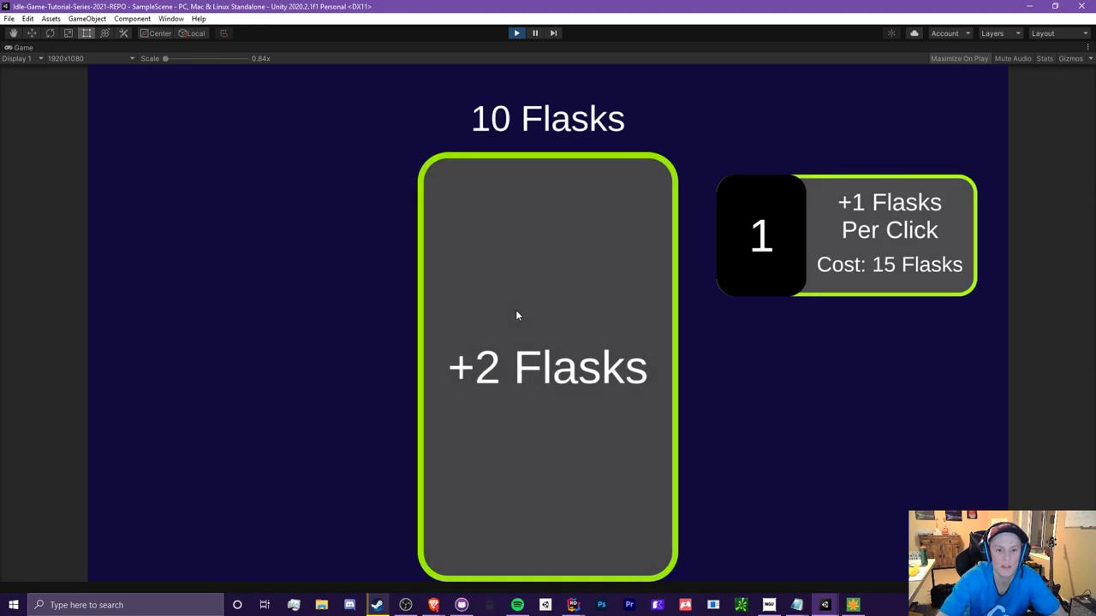
triple_click(516, 315)
triple_click(516, 316)
double_click(517, 316)
double_click(518, 315)
double_click(526, 310)
left_click(866, 269)
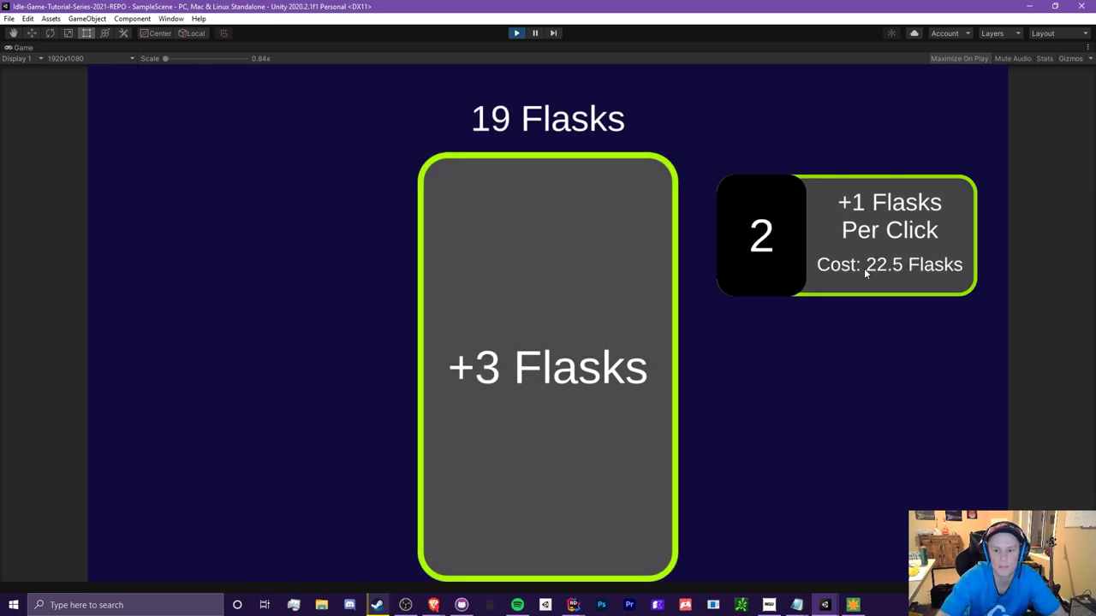
- Collect flasks at three per click and raise the click upgrade to level 4
triple_click(540, 291)
double_click(540, 293)
double_click(538, 294)
double_click(538, 295)
double_click(539, 293)
double_click(539, 294)
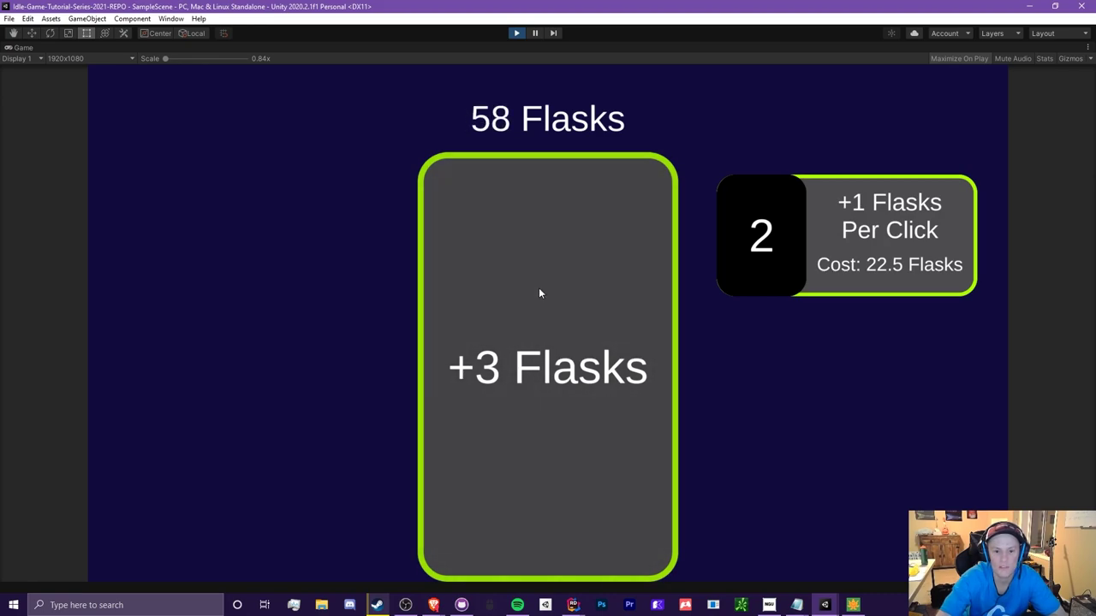
double_click(539, 293)
double_click(537, 297)
triple_click(536, 305)
triple_click(537, 310)
double_click(541, 308)
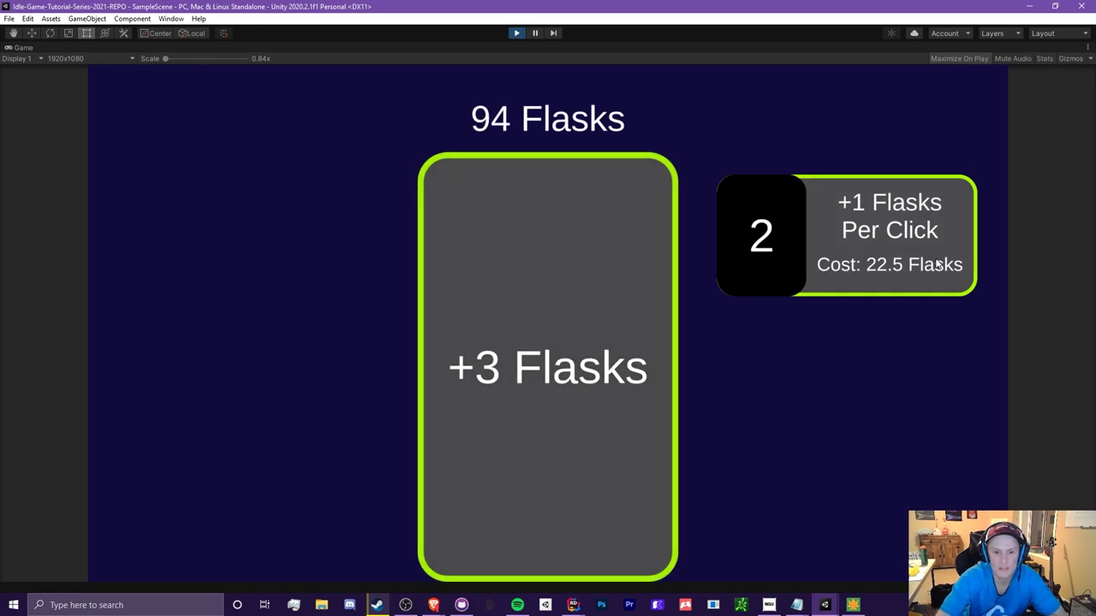
double_click(867, 269)
- Collect flasks at five per click, buy upgrade level 5, and stop play mode
double_click(597, 293)
double_click(594, 296)
double_click(590, 312)
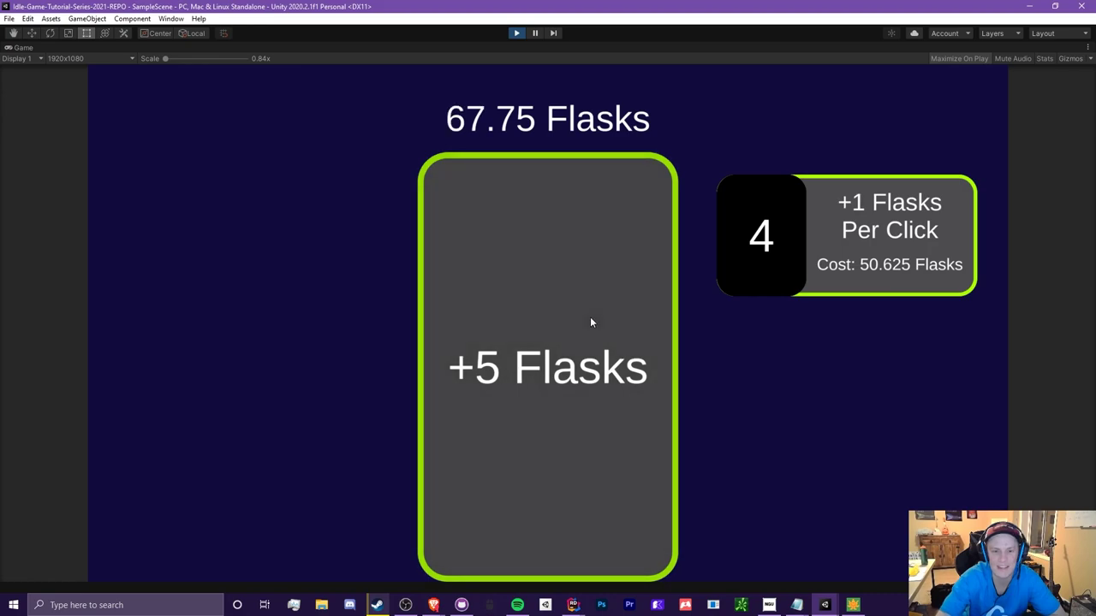
double_click(590, 317)
double_click(580, 315)
triple_click(577, 316)
triple_click(576, 310)
left_click(565, 313)
left_click(851, 237)
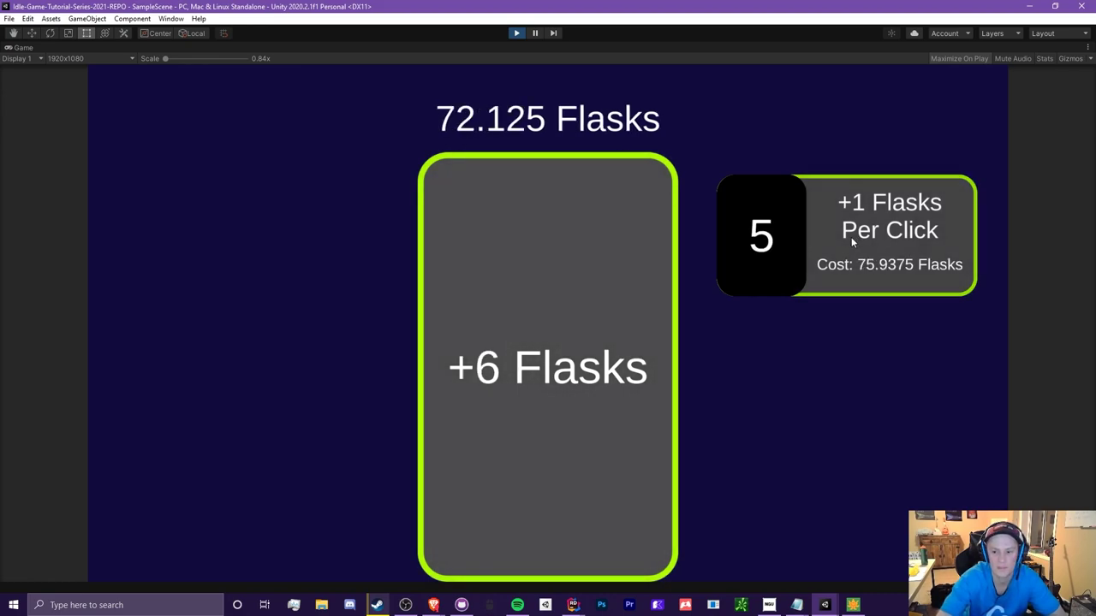
left_click(518, 33)
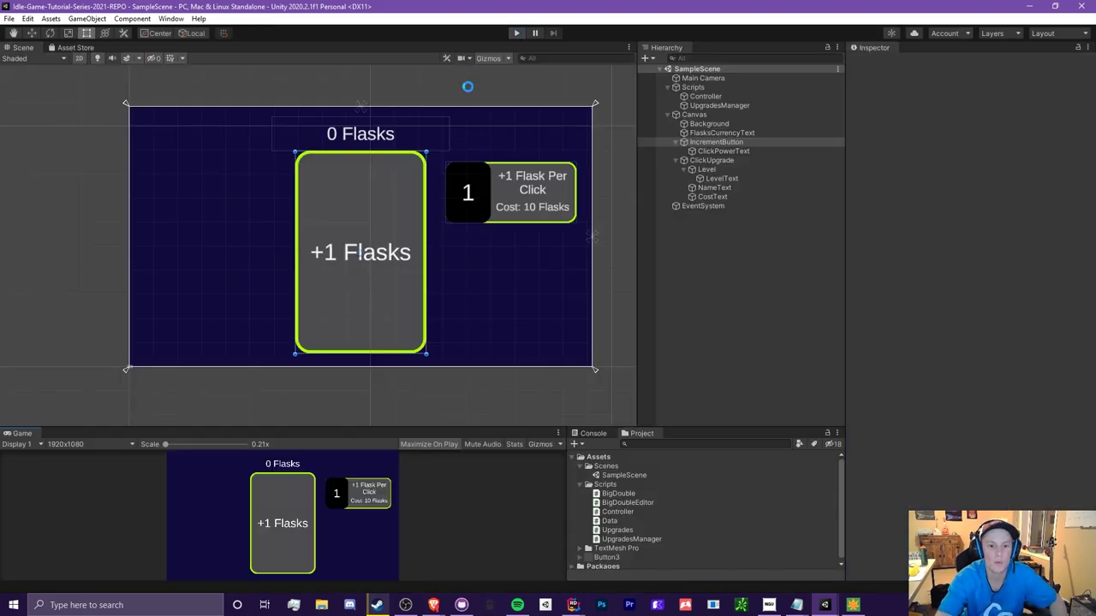
key("alt+Tab")
- In UpgradesManager.cs, change the cost text's Cost() to Cost().ToString("F2")
left_click(415, 396)
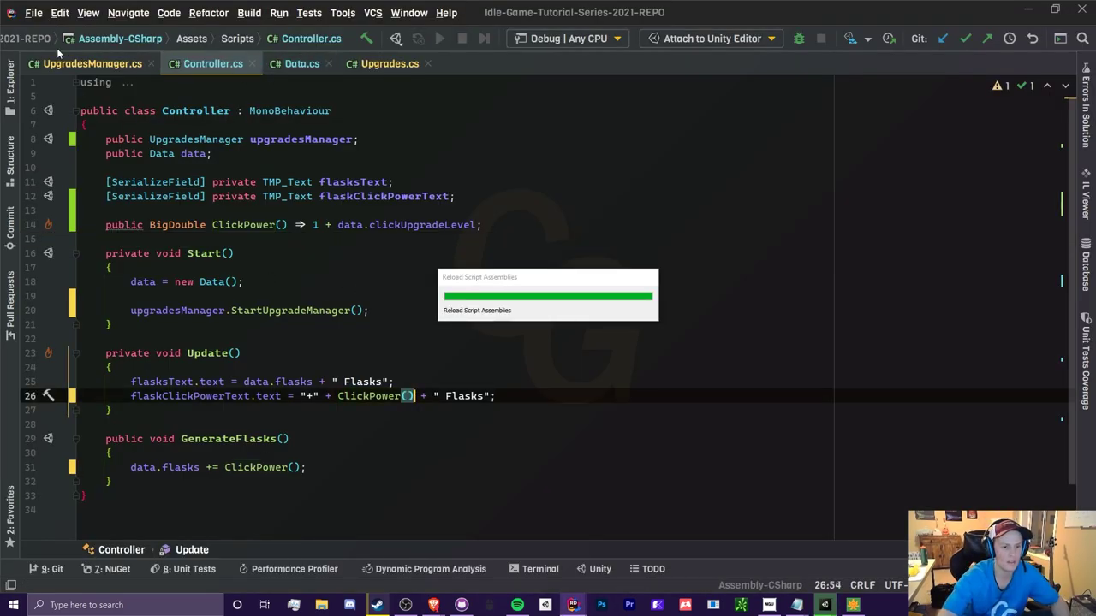
left_click(83, 64)
left_click(421, 390)
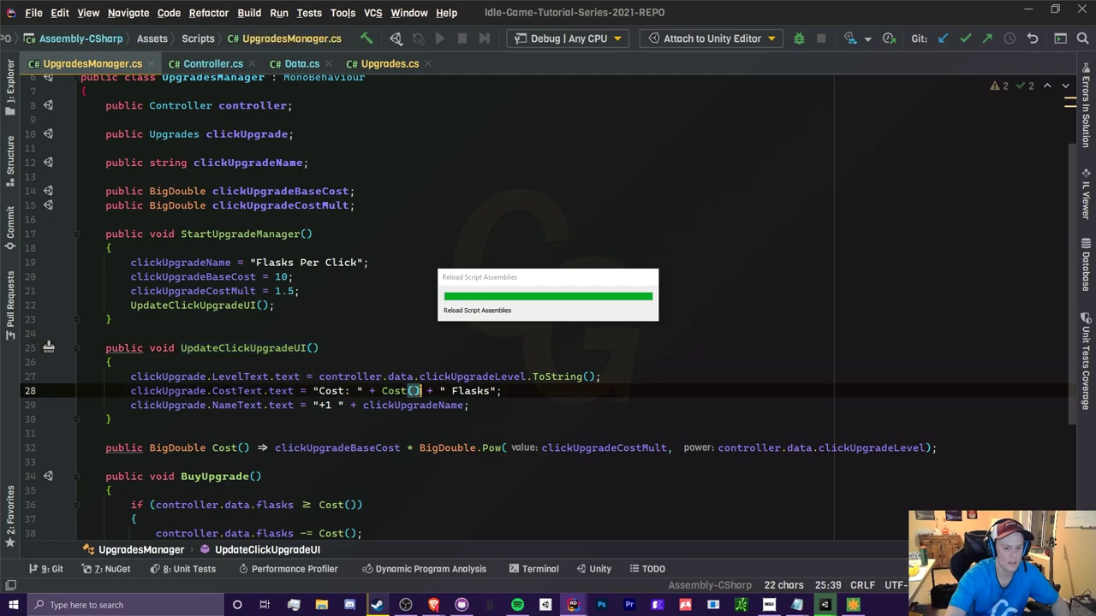
type(".to")
key("Return")
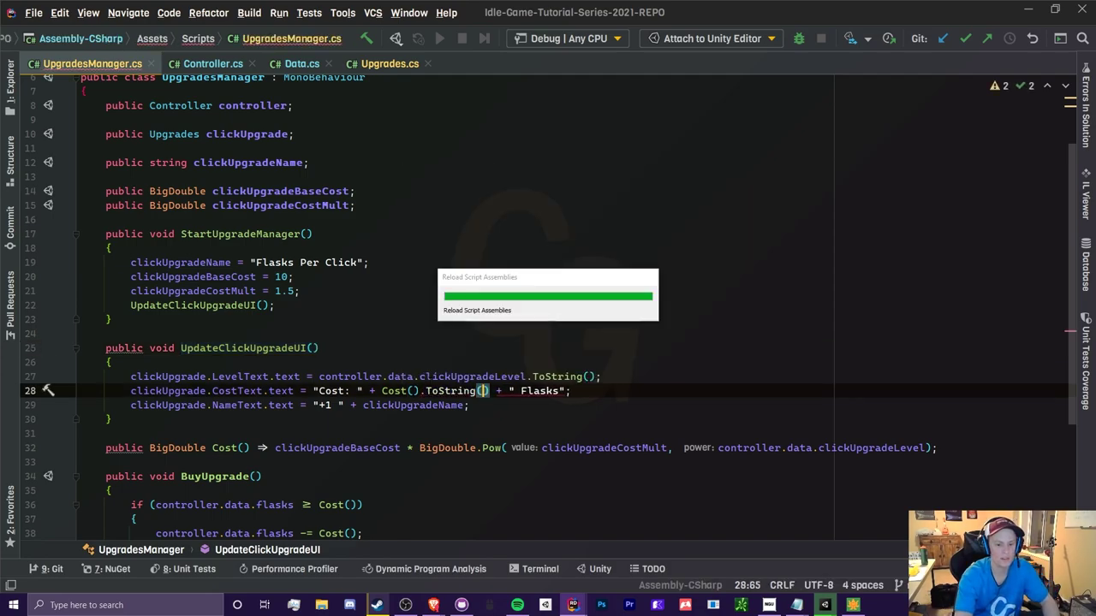
type("\"")
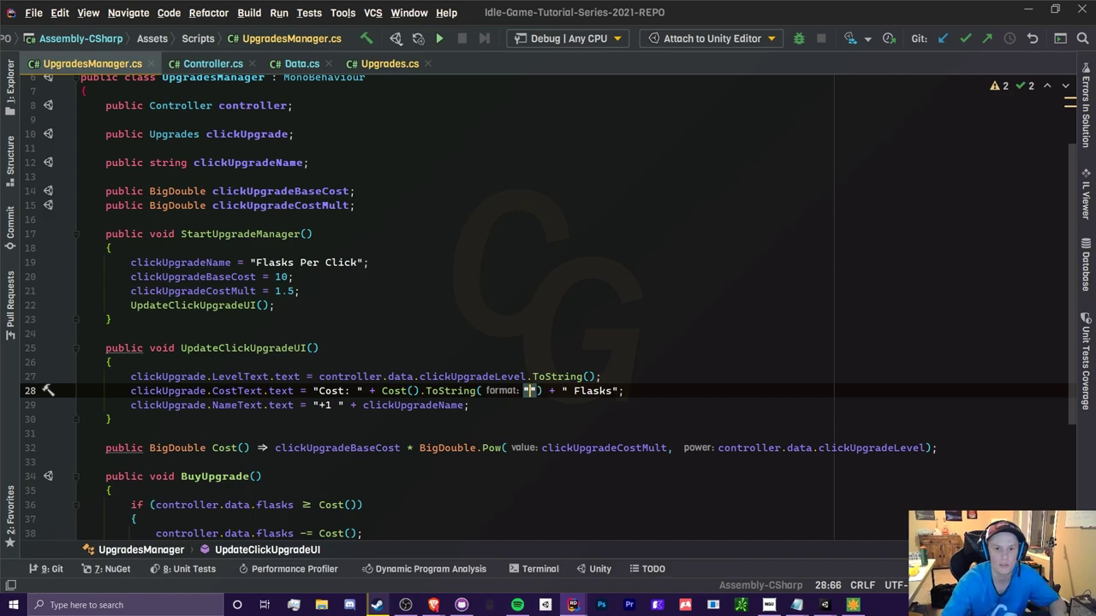
type("F2")
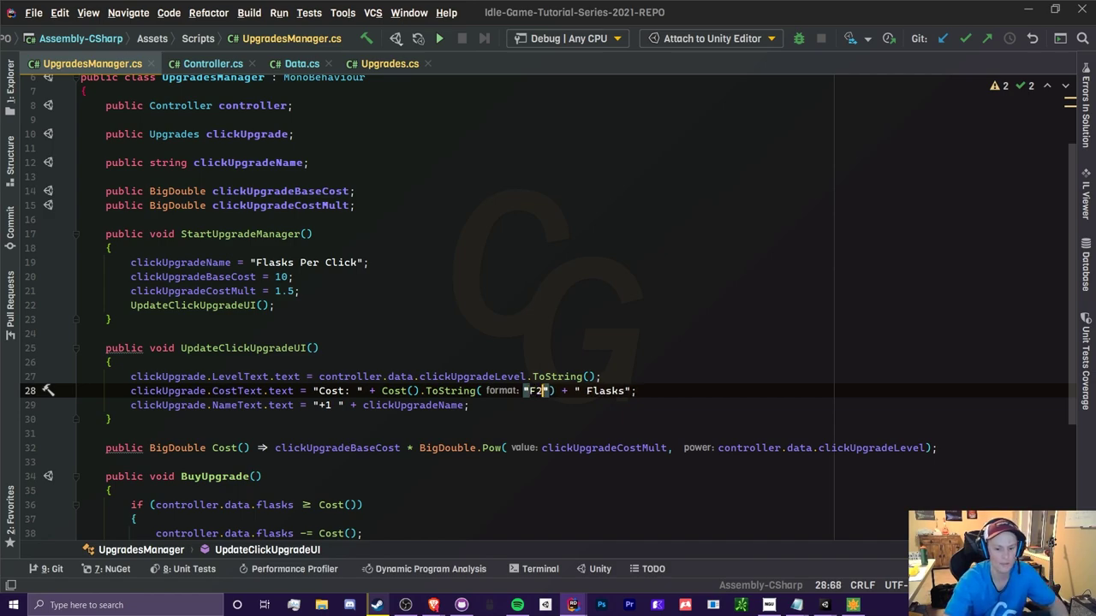
left_click(552, 333)
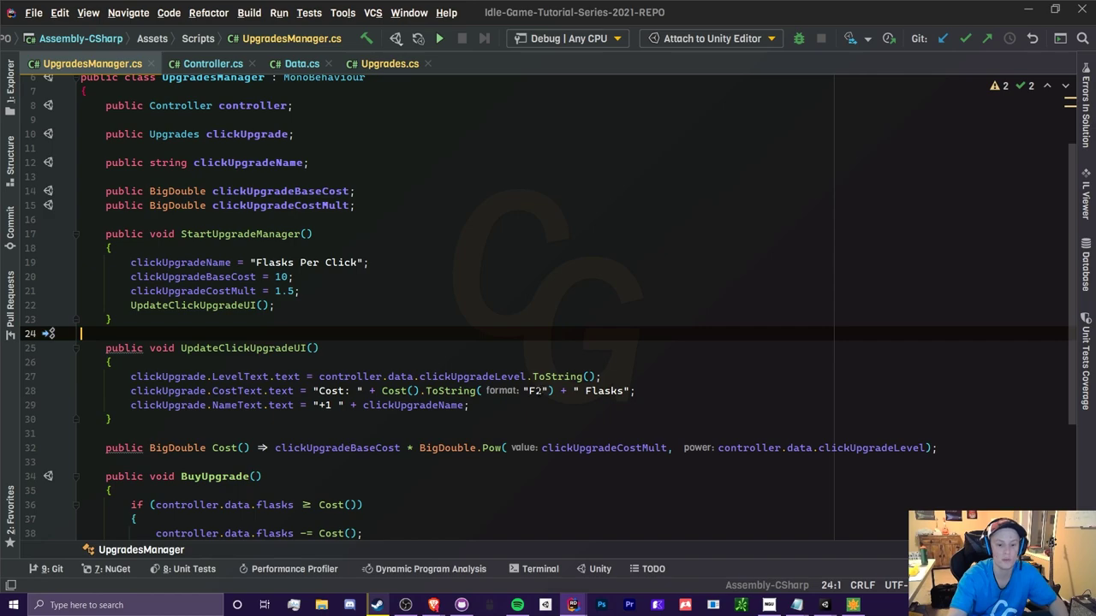
- Try the N2 and P2 format strings in place of F2, then restore F2
left_click(533, 391)
left_click_drag(528, 391, 535, 390)
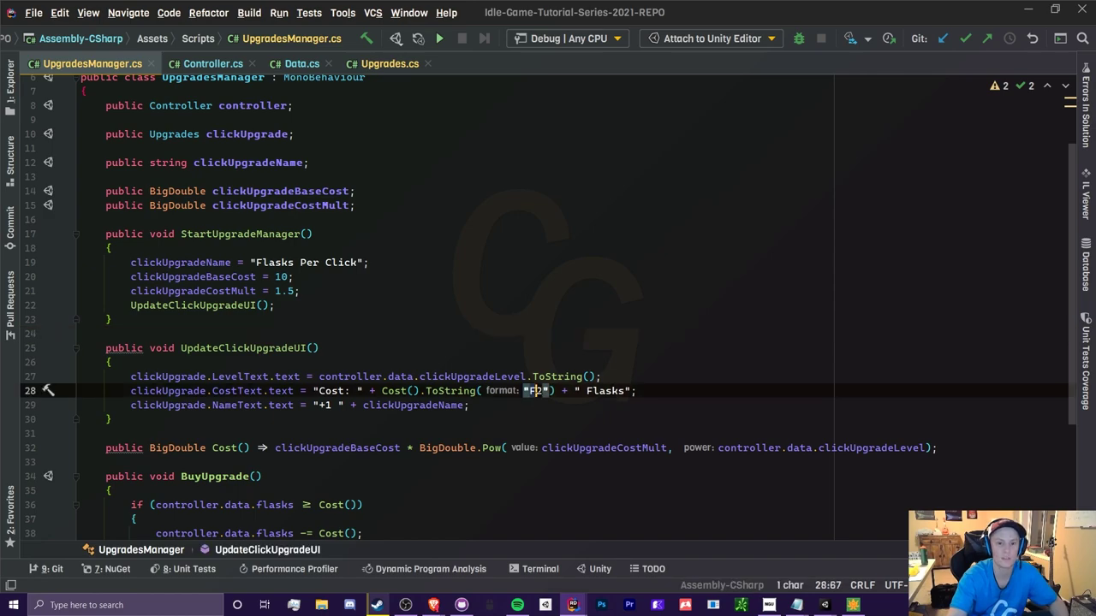
type("N")
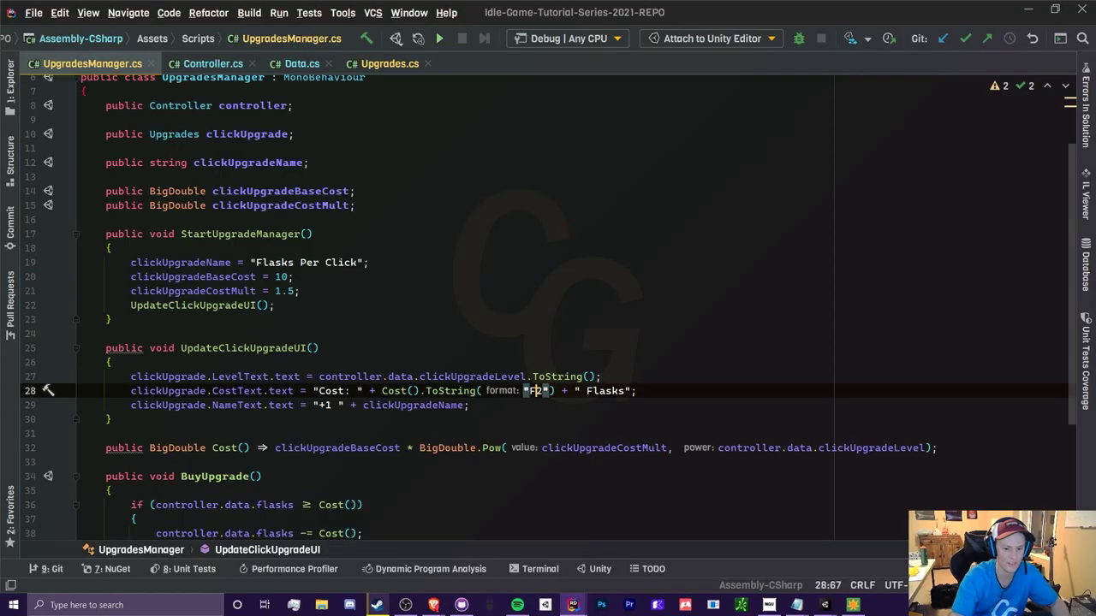
key("BackSpace")
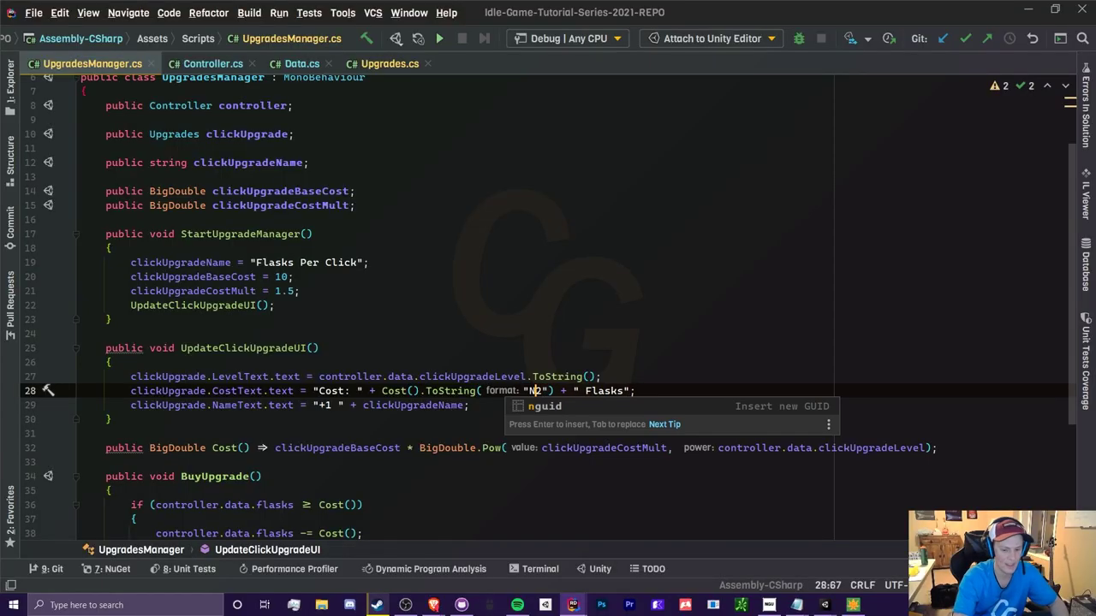
type("P")
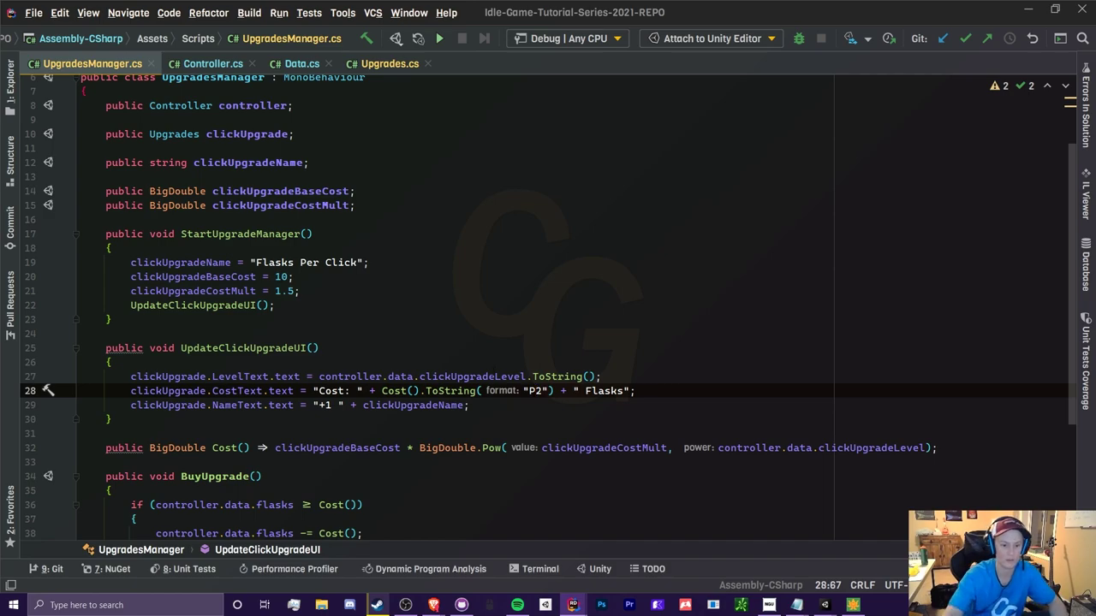
key("BackSpace")
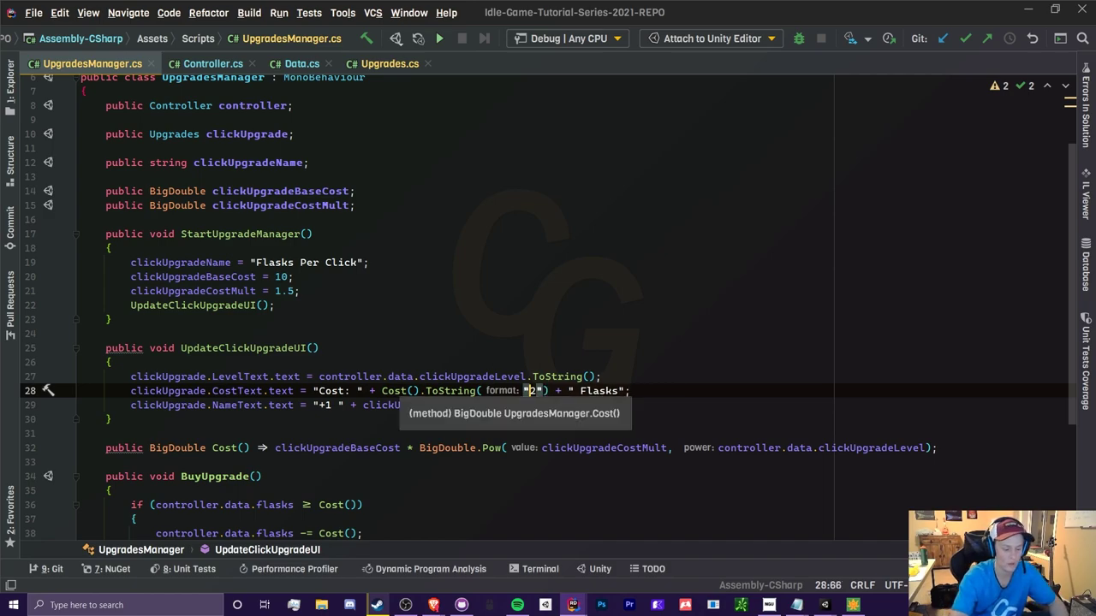
type("F")
- Return to the Unity Editor to test the two-decimal cost formatting
left_click(402, 377)
left_click(393, 390)
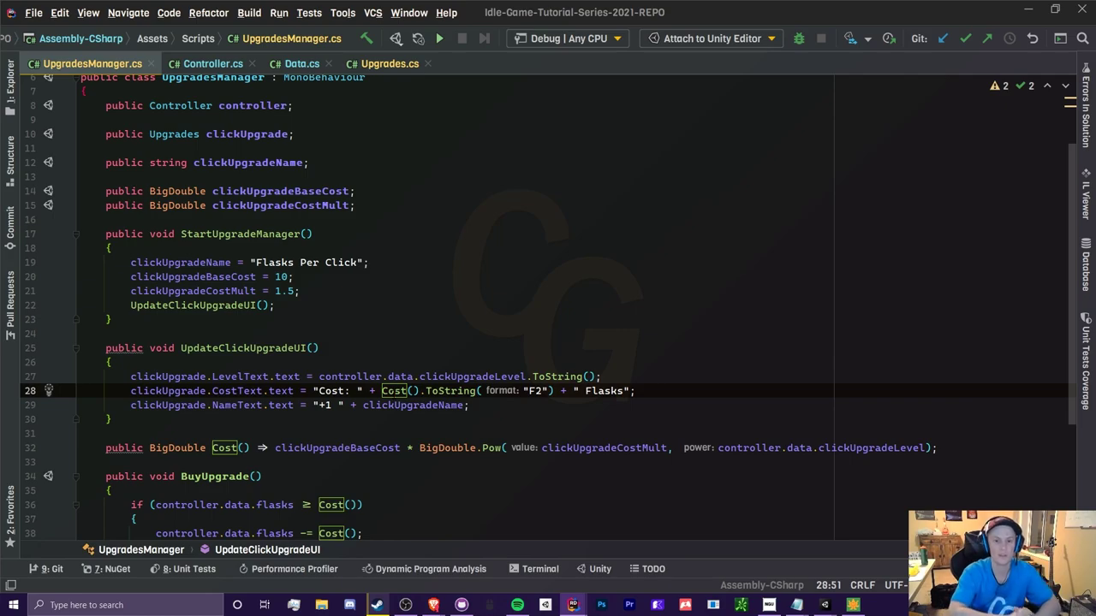
key("alt+Tab")
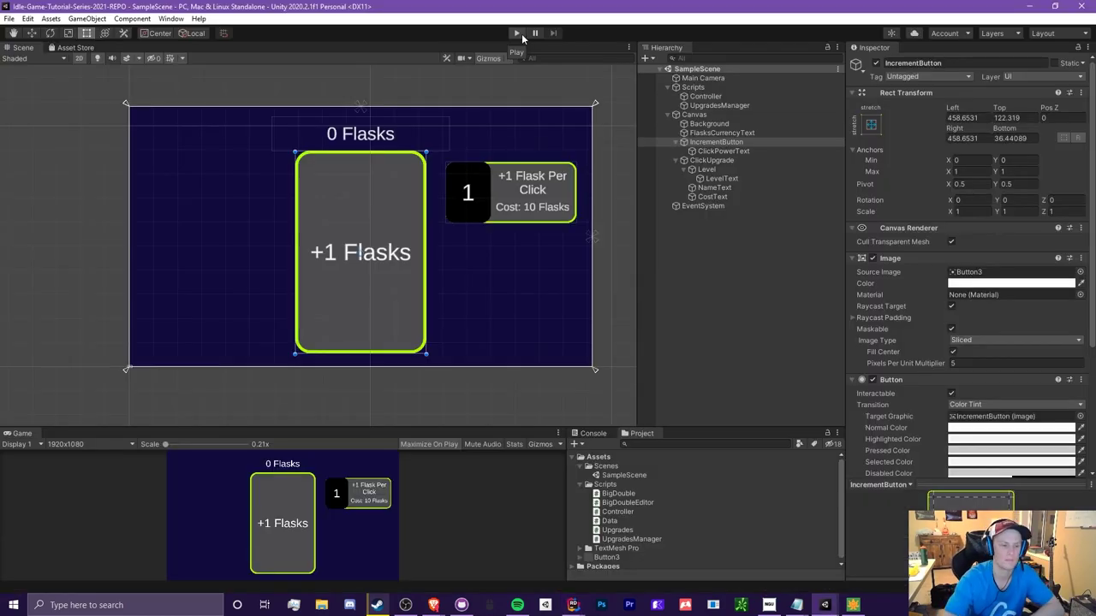